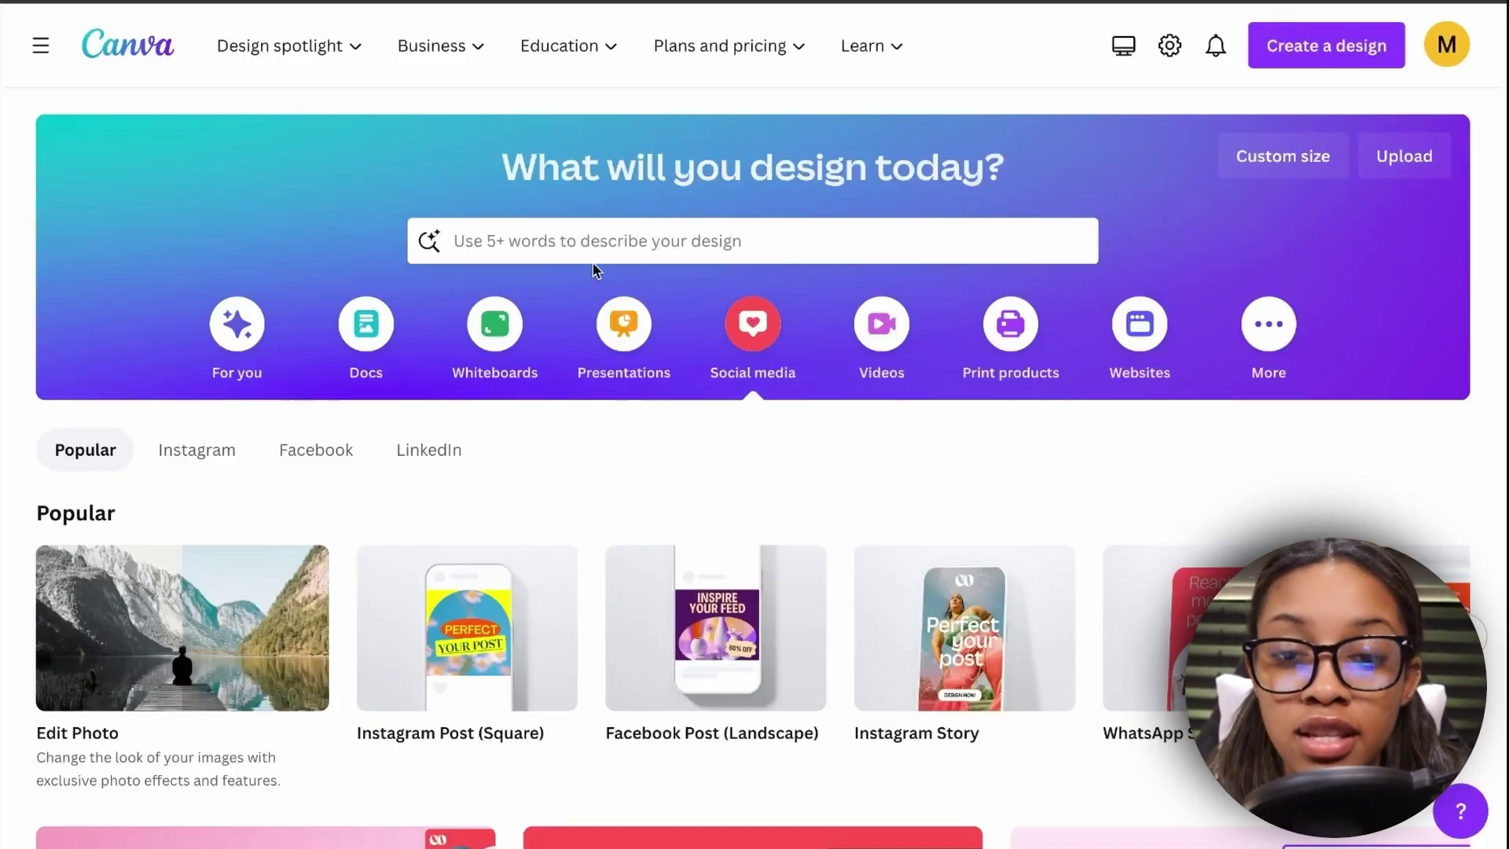
Search 'youtube video' and create a blank YouTube video design.
click(589, 246)
text(youtube video)
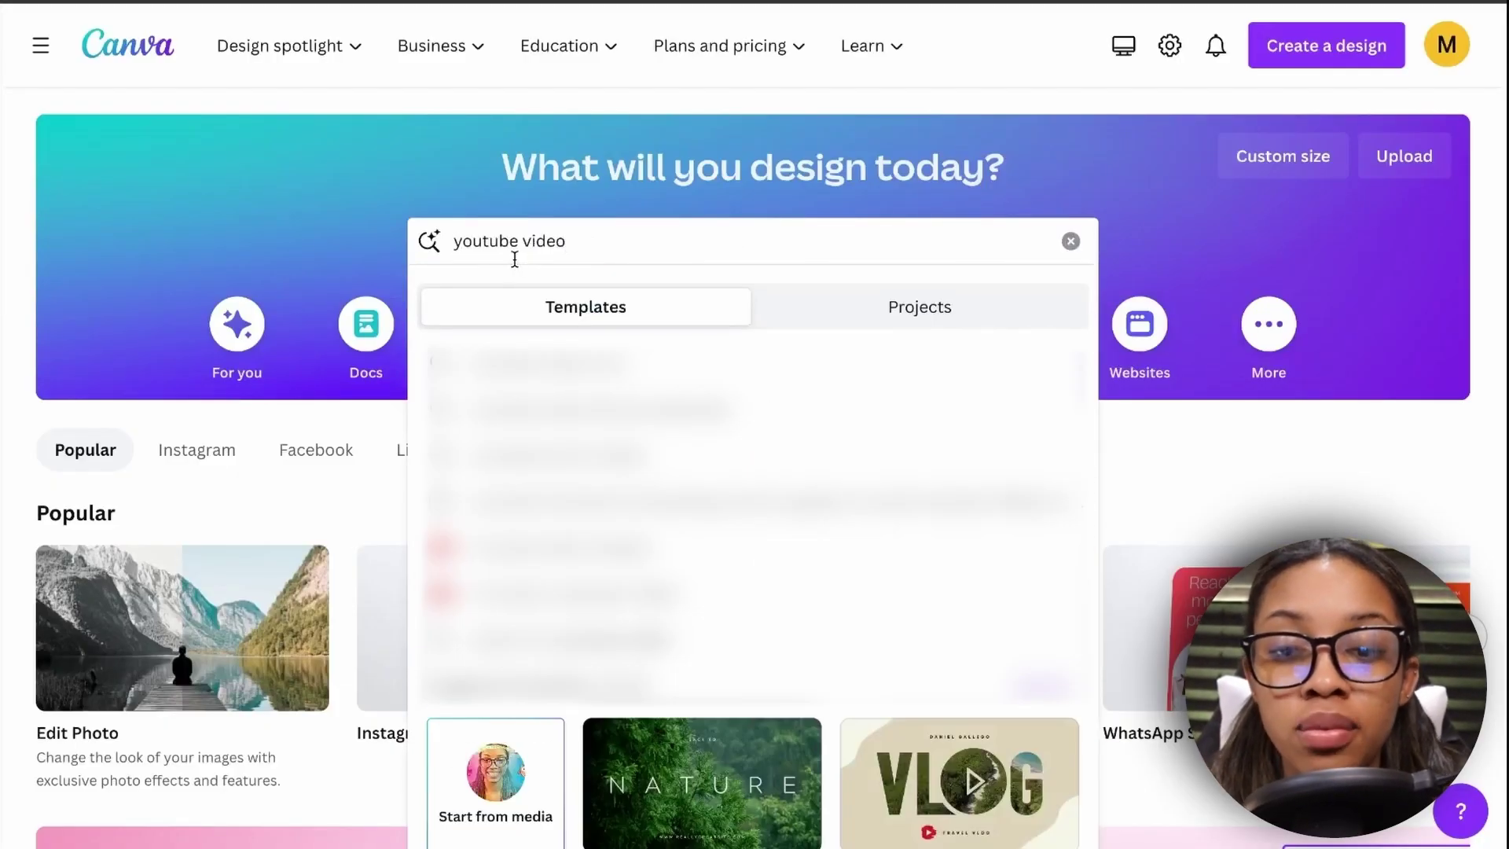
key(Return)
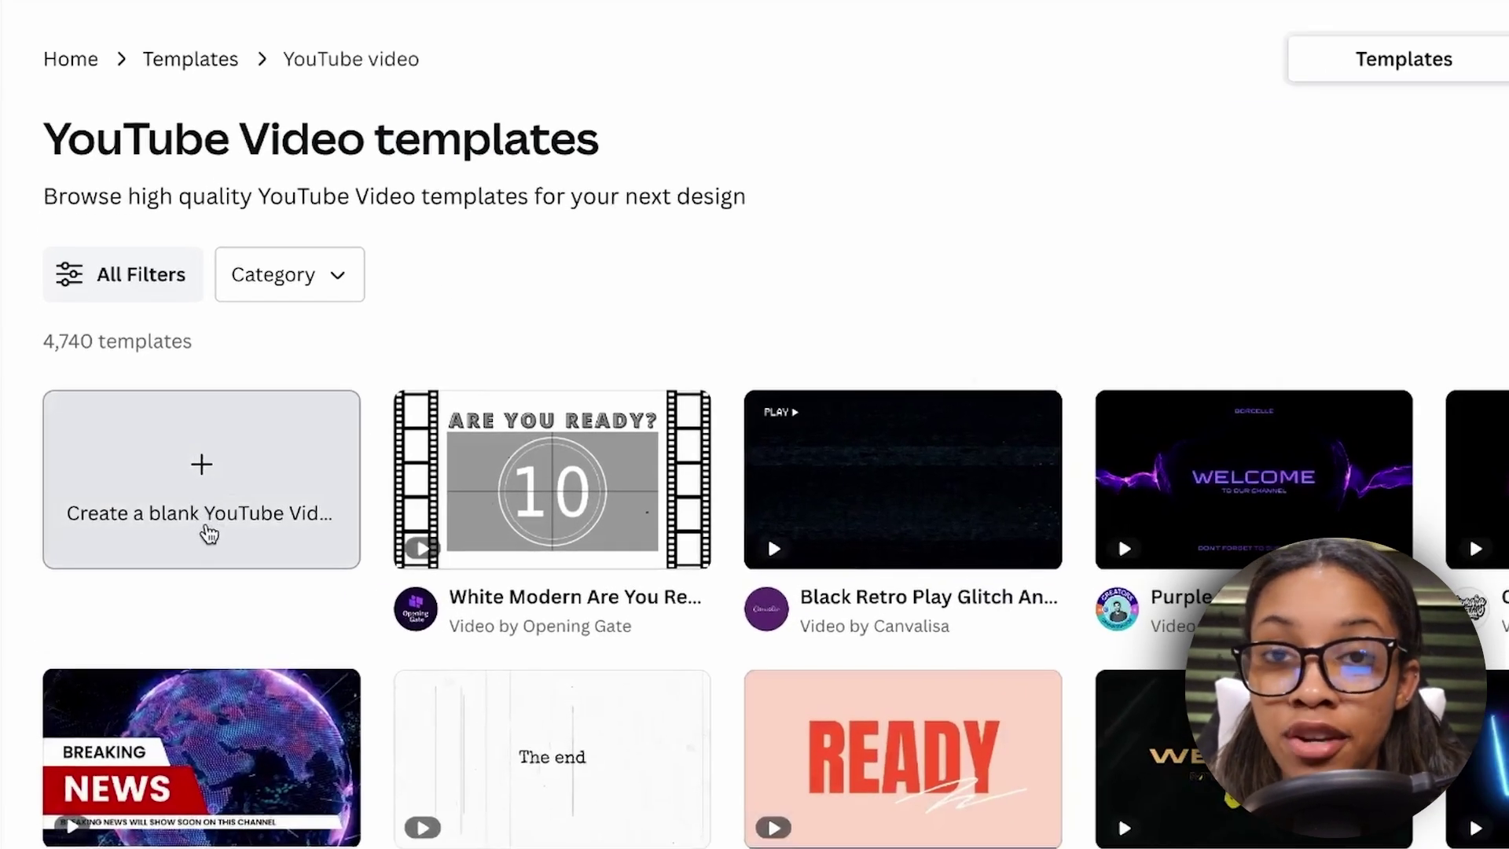
click(208, 534)
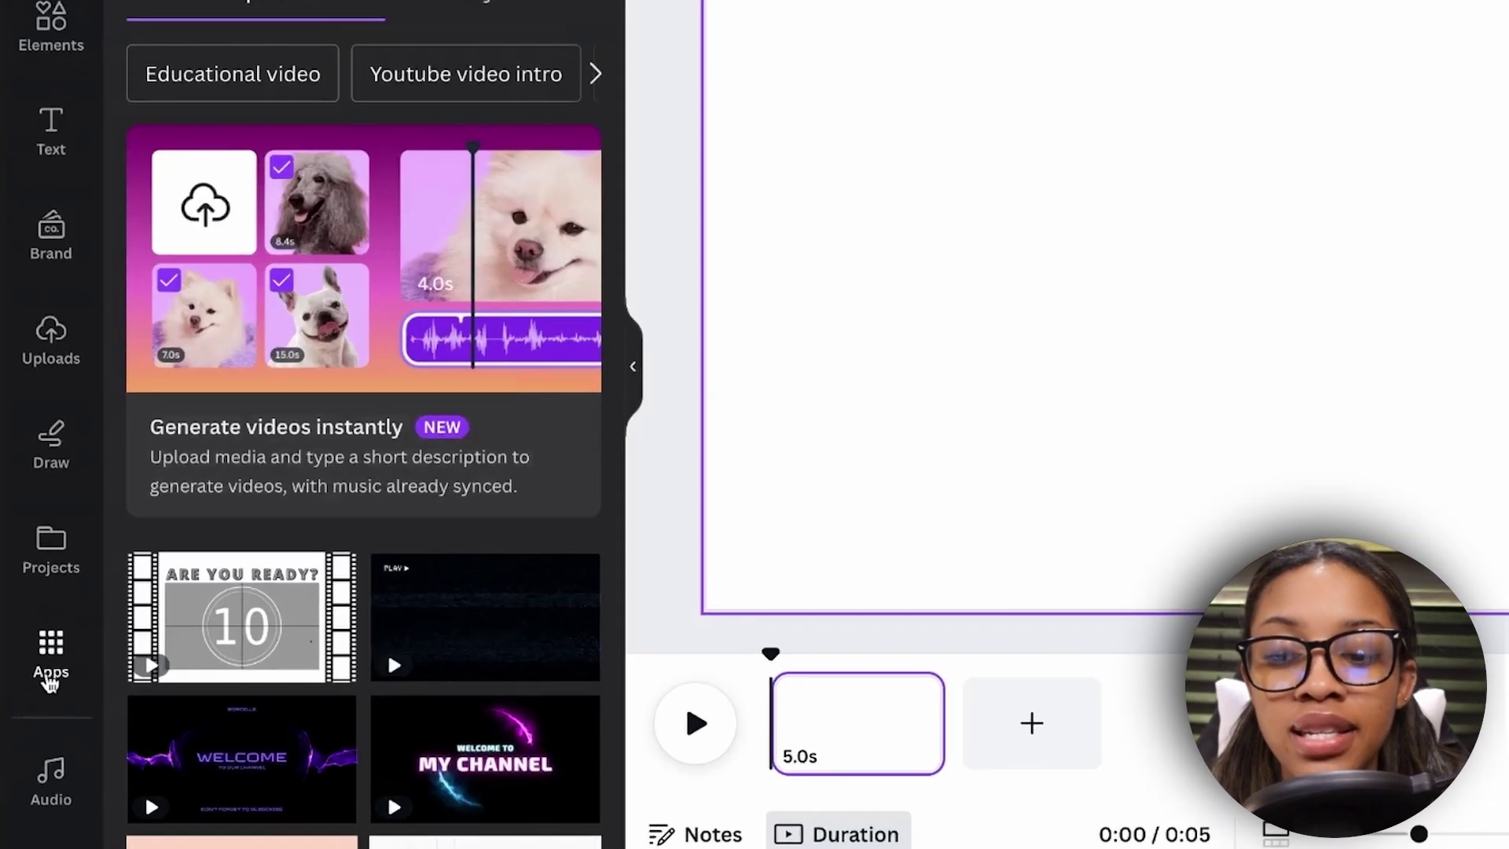
Search the apps for 'magic media' and open the Magic Media image generator.
click(52, 672)
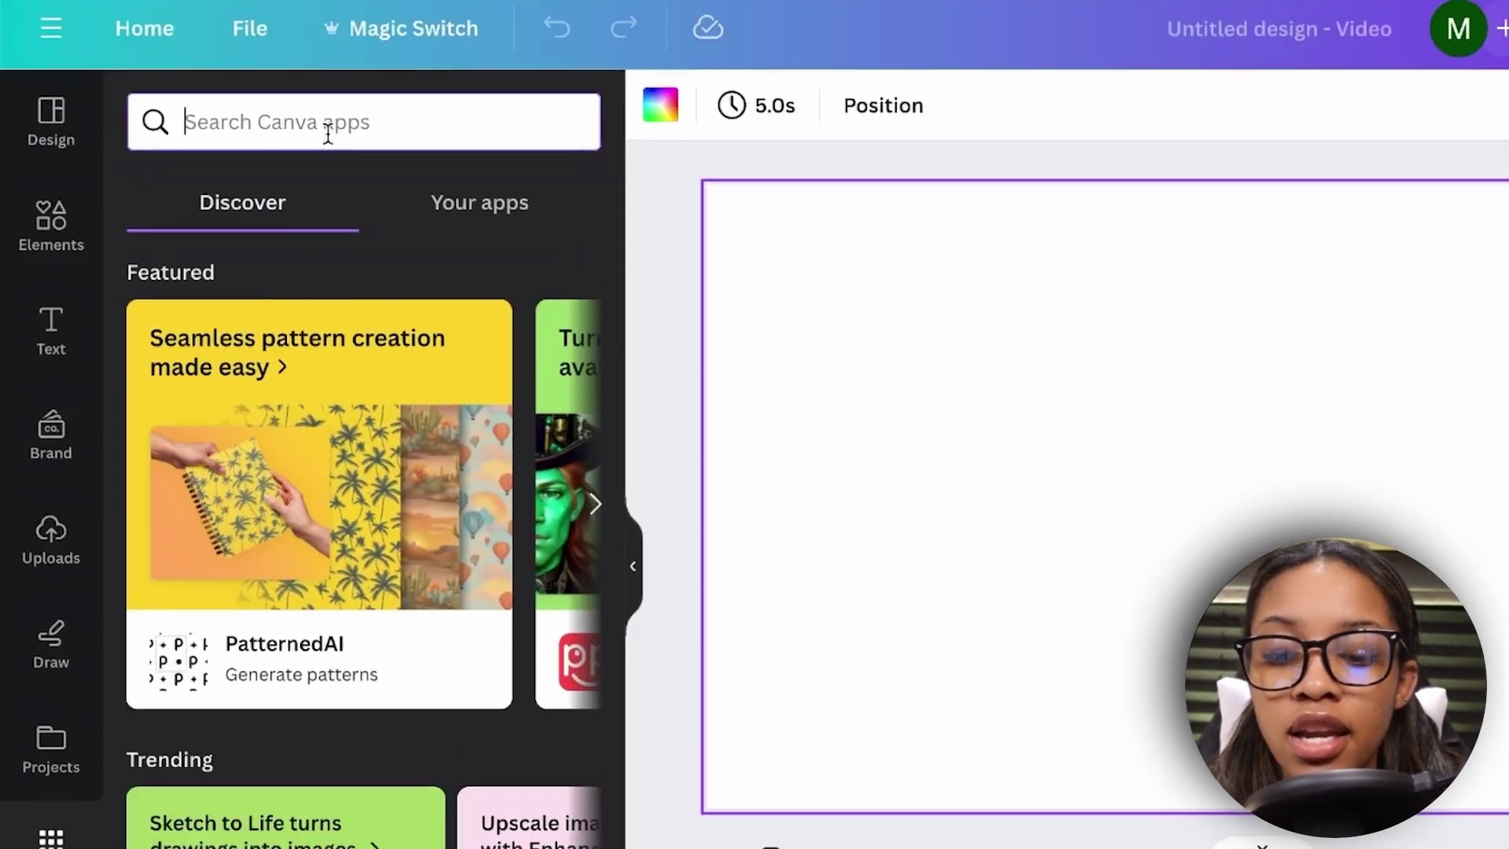
click(327, 129)
text(magic media)
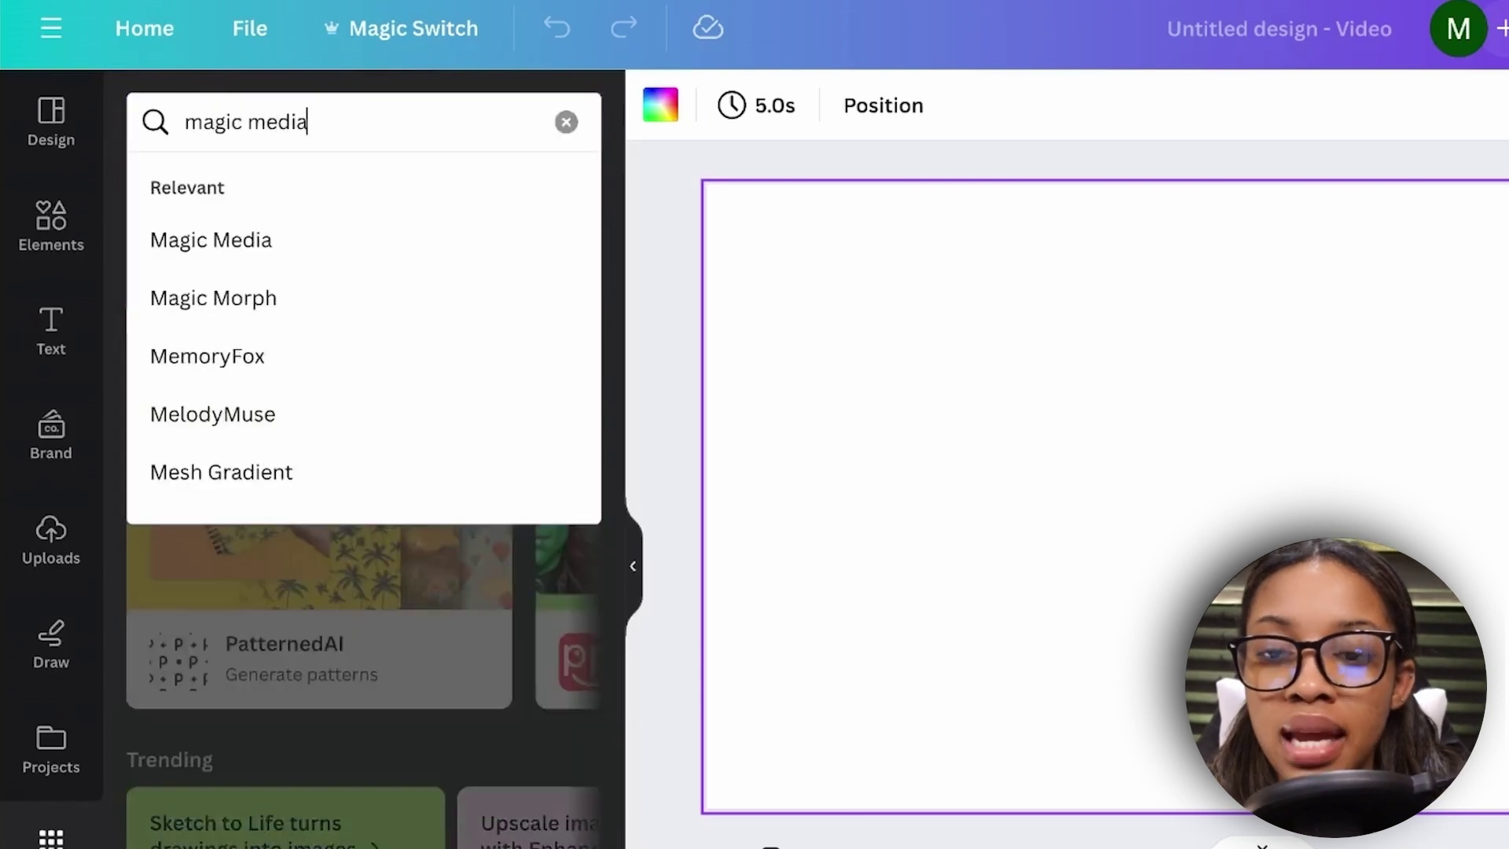
key(Return)
click(174, 253)
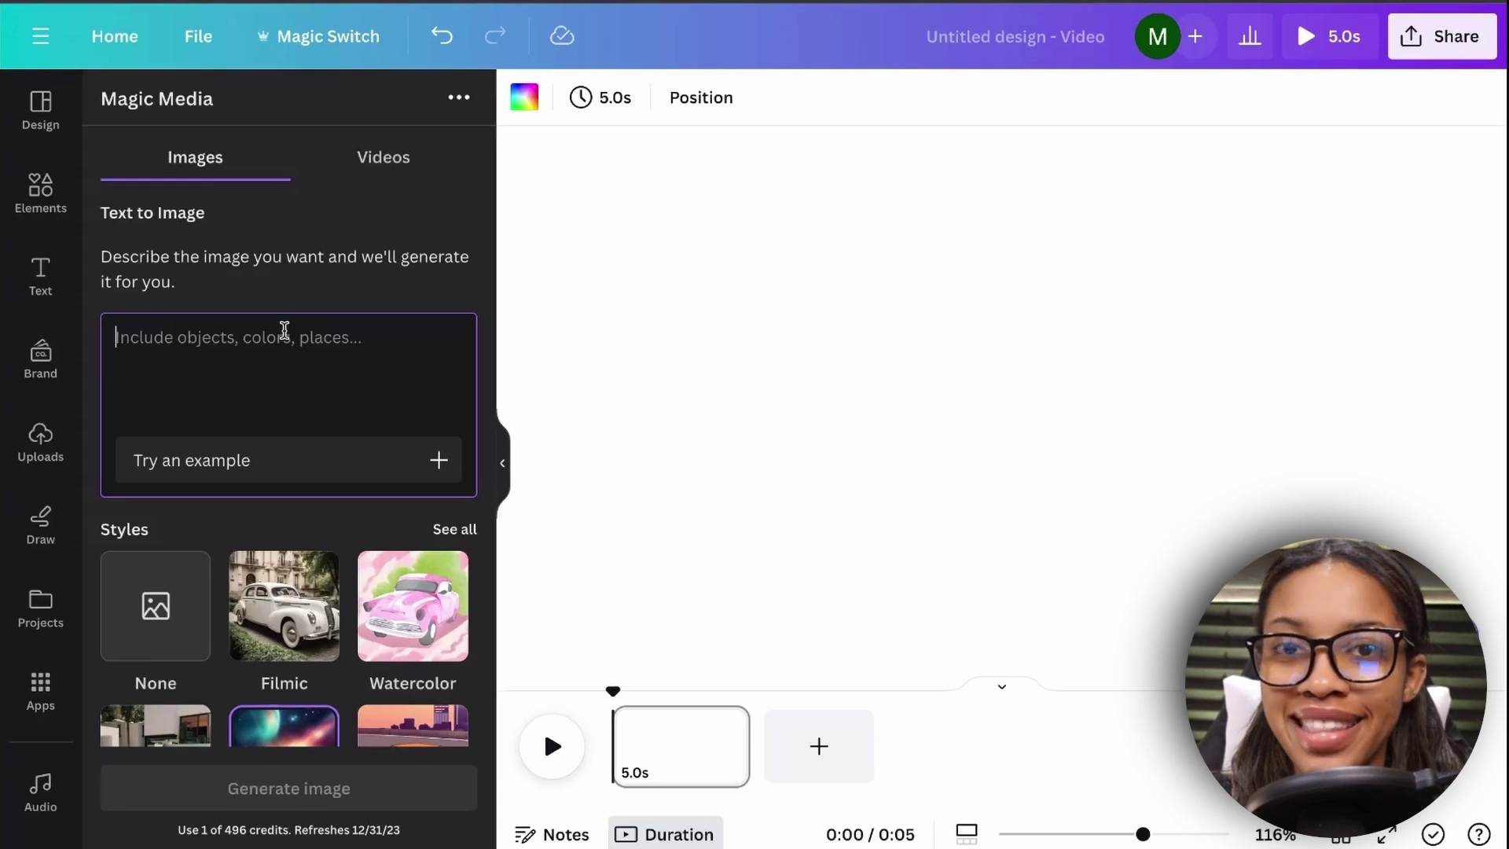
Paste the masked hooded-guy prompt, then generate images in Dreamy style with Landscape aspect ratio.
text(Guy facing front and center from behind a desk with a mask covering mouth and nose wearing a hoodie)
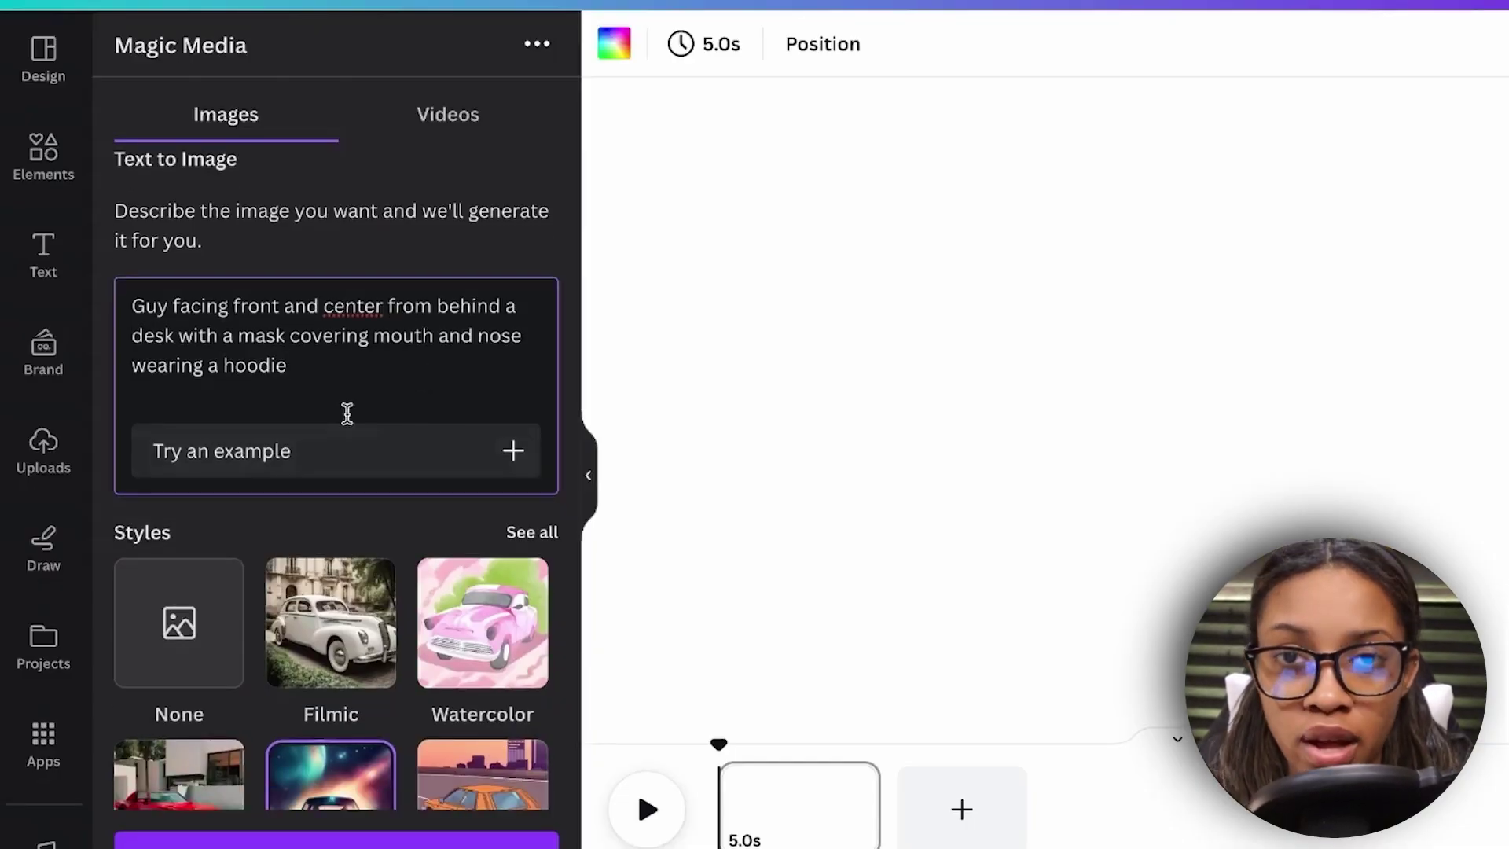
scroll(347, 413, down, 2)
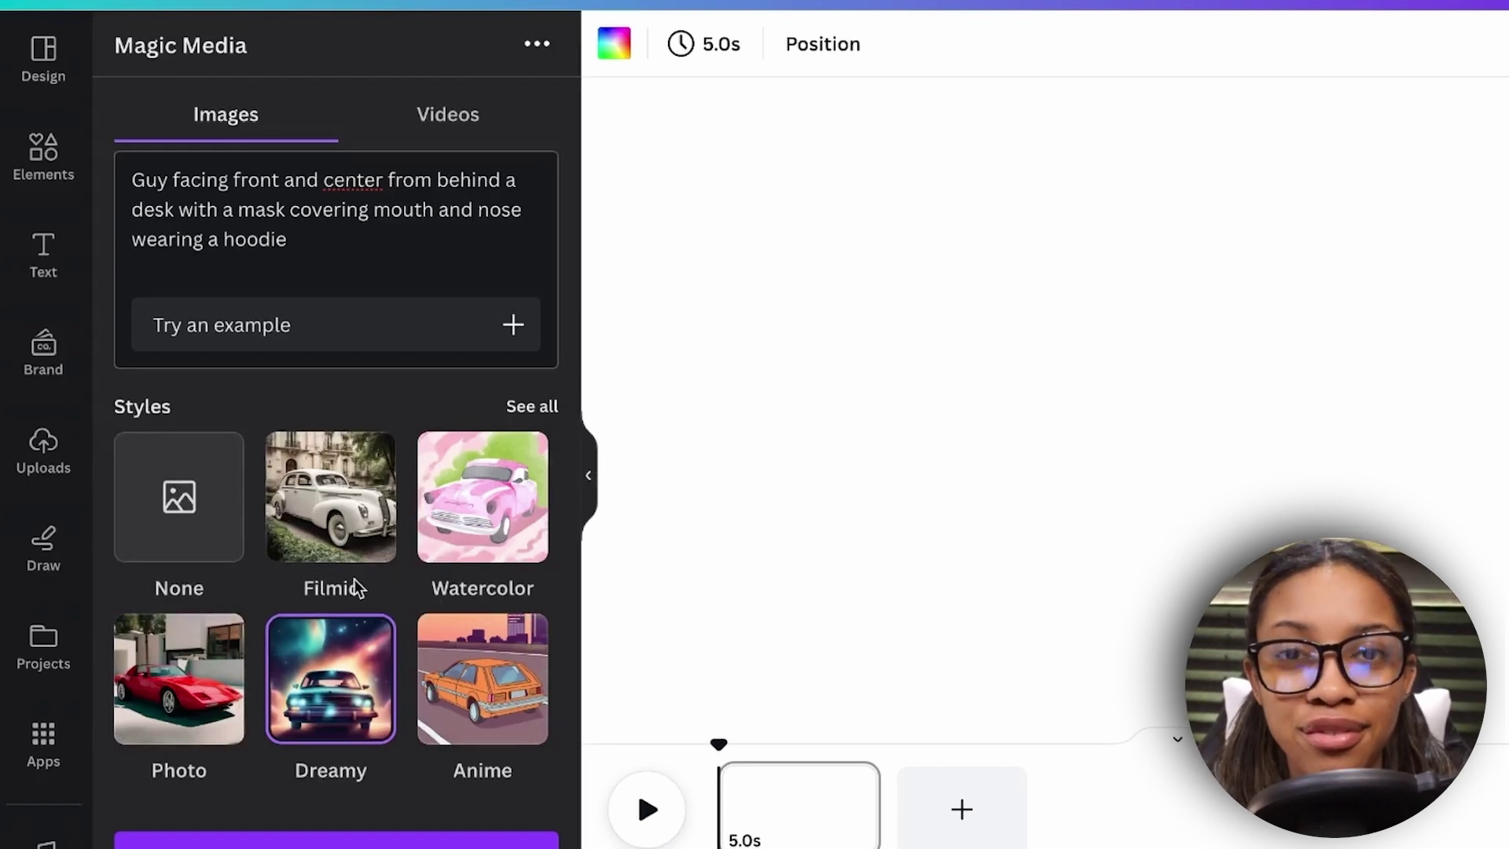
click(534, 407)
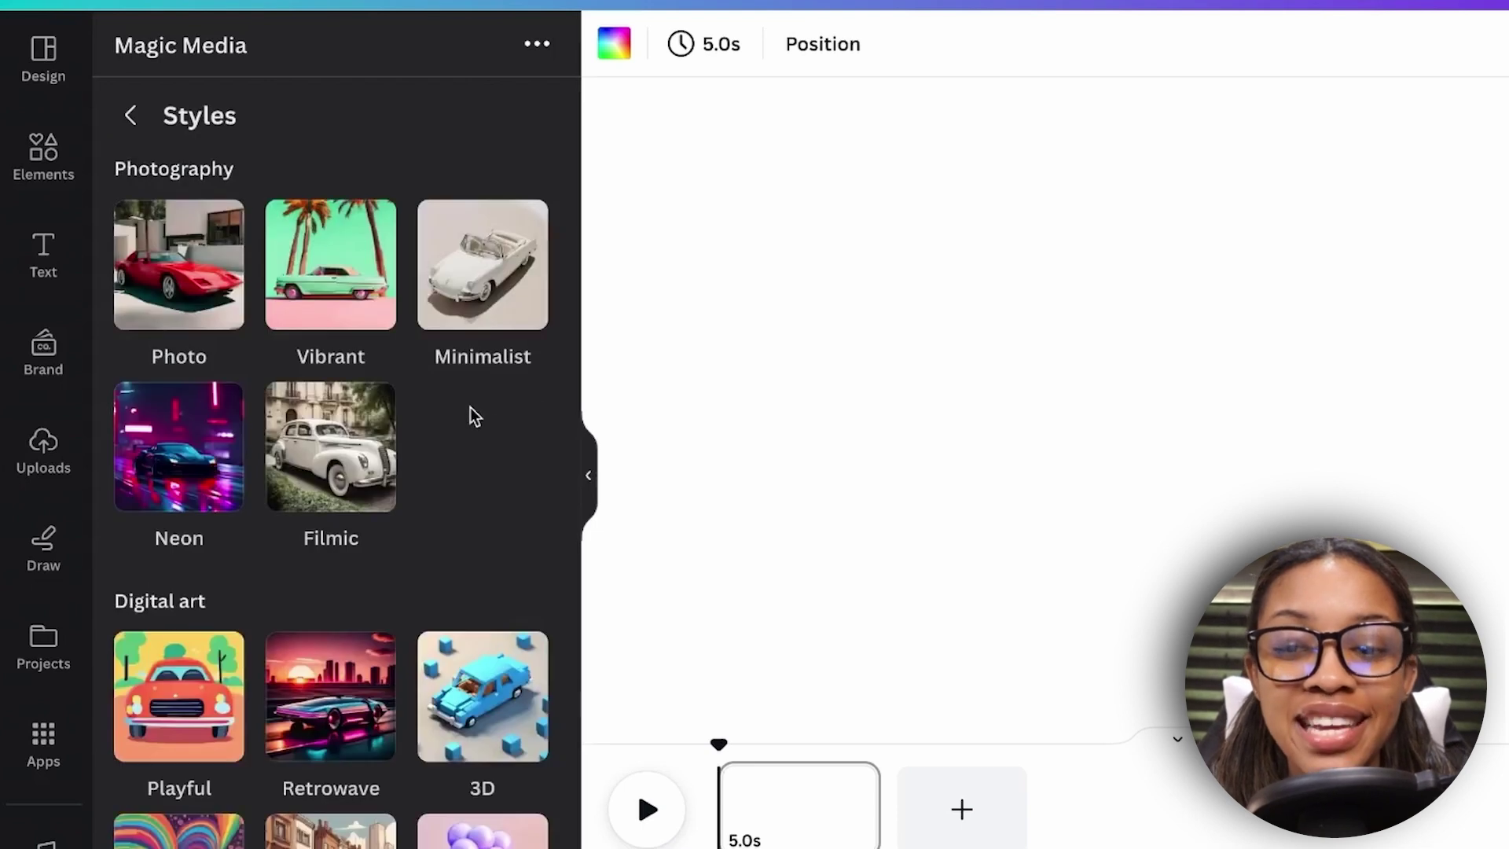
scroll(445, 491, down, 8)
scroll(446, 491, up, 8)
scroll(446, 491, down, 1)
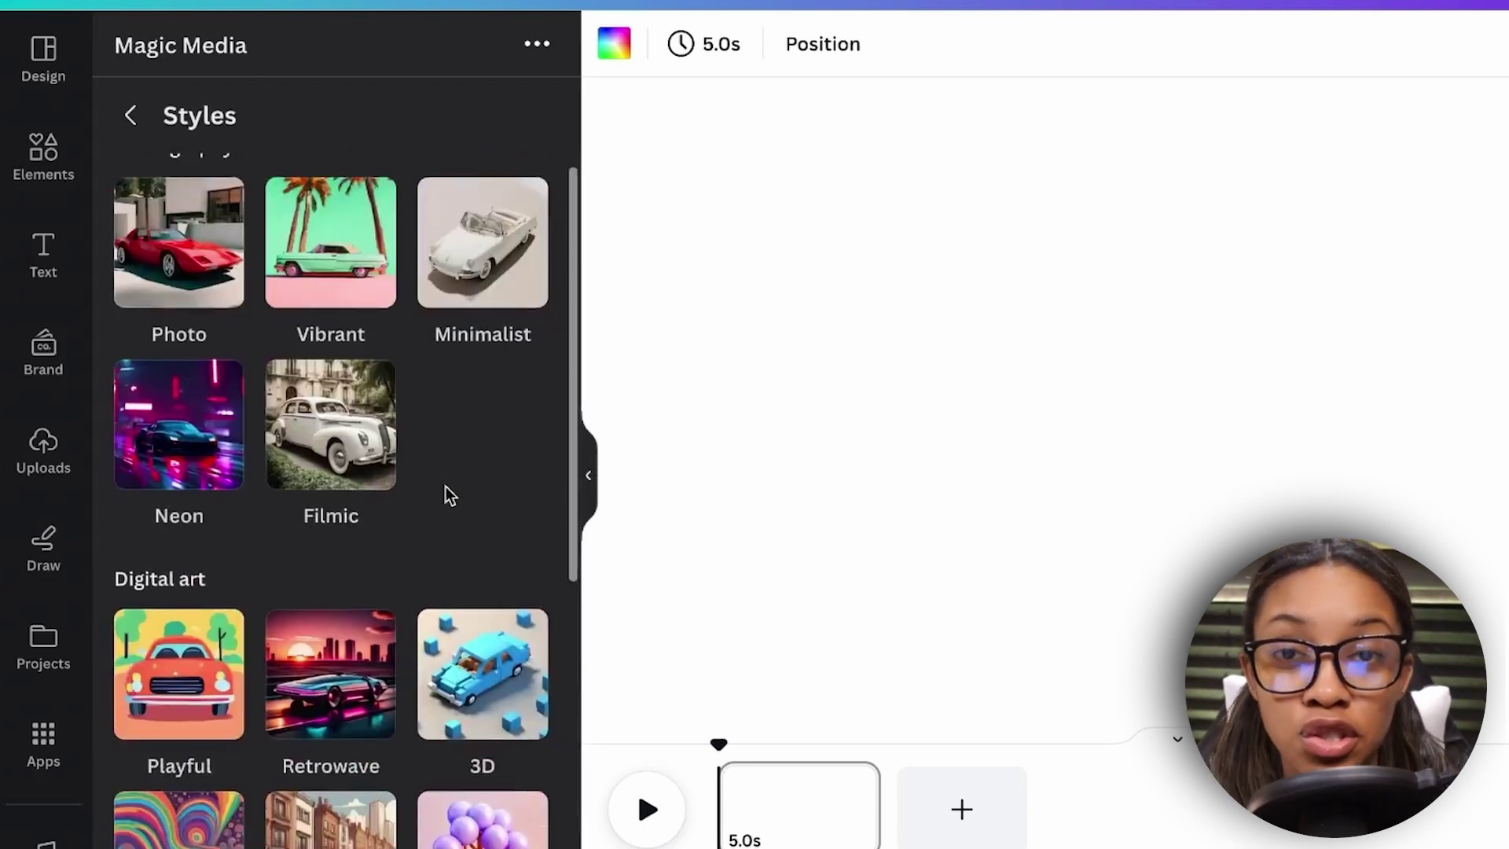
scroll(445, 491, down, 6)
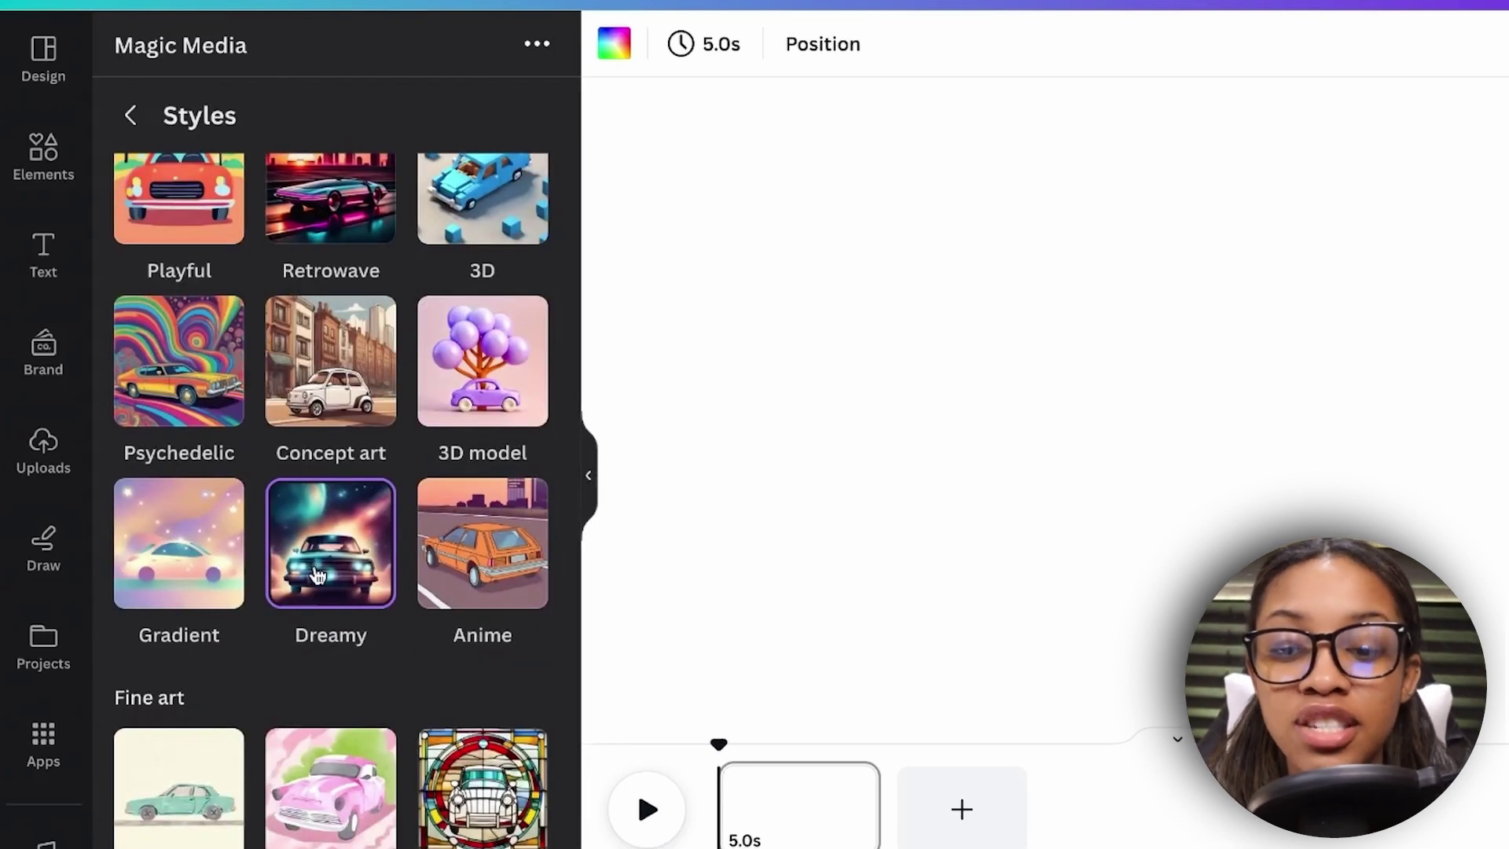
click(318, 577)
scroll(319, 629, down, 4)
click(327, 753)
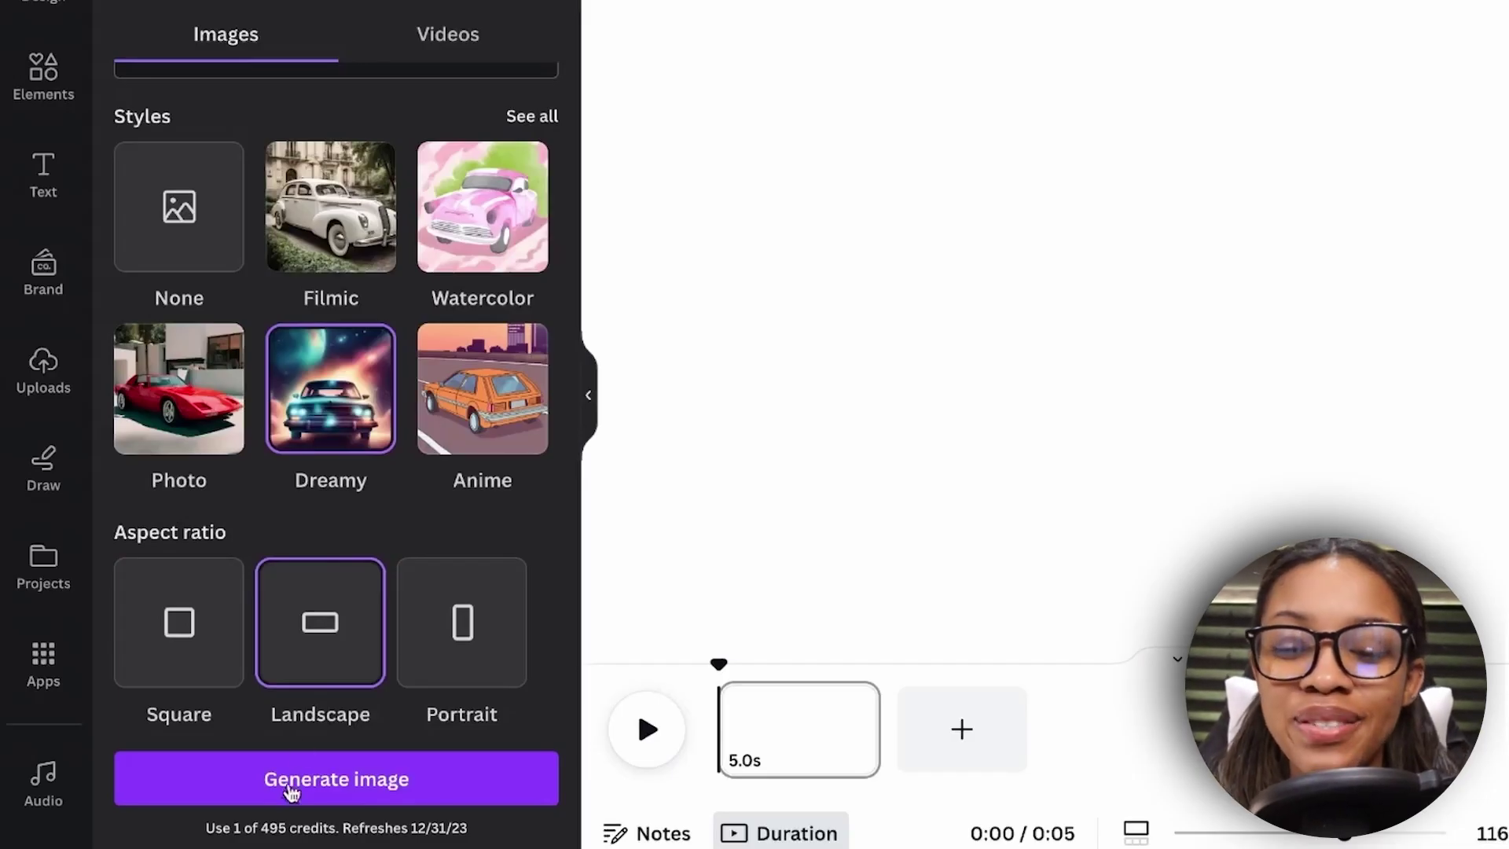
click(291, 789)
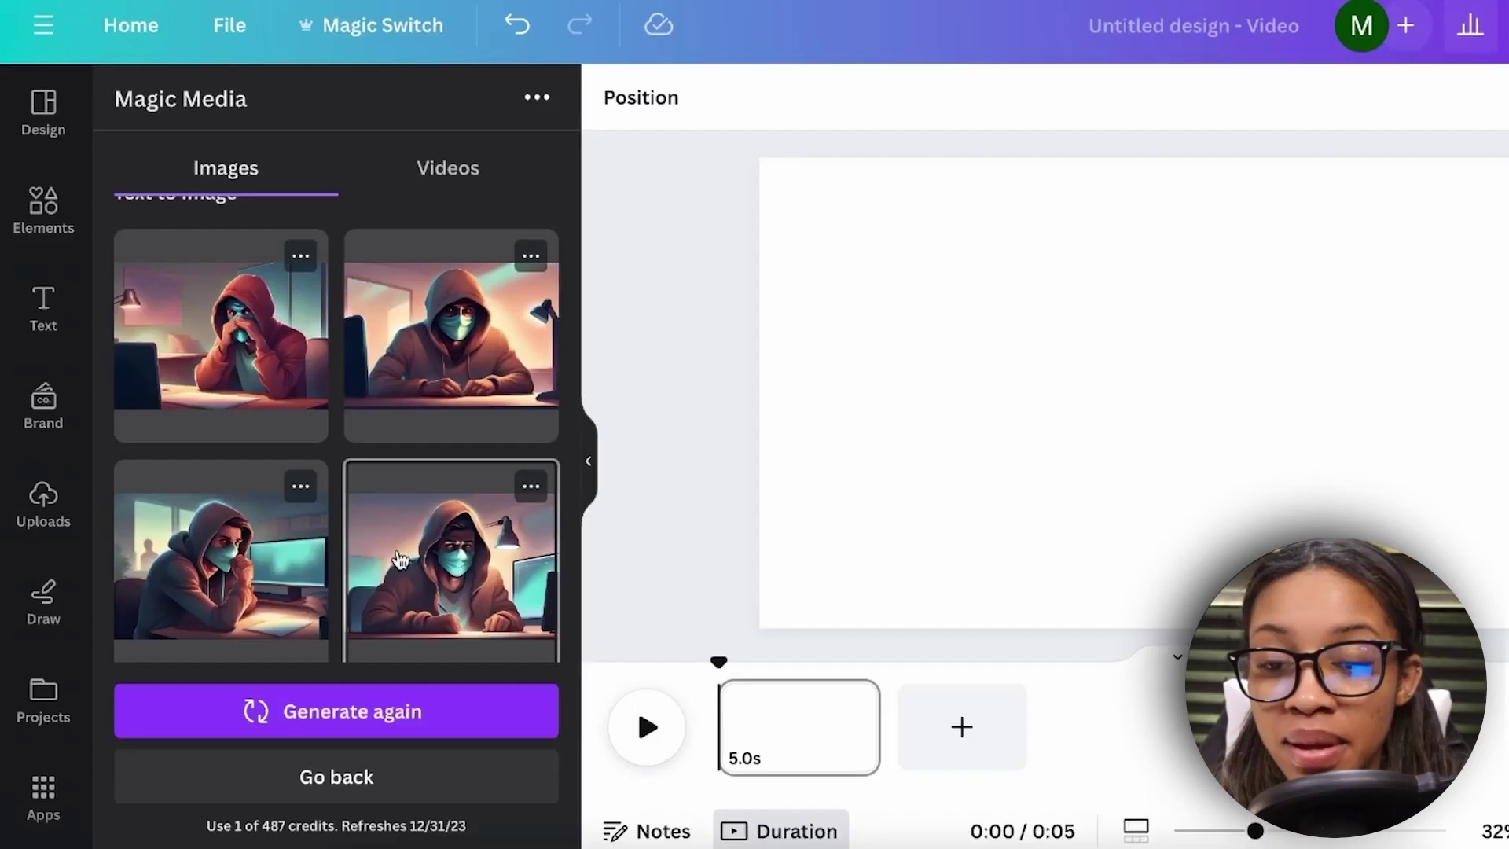
Generate more images like the lower-right result, then bring up the lower-left image's options.
scroll(446, 541, down, 1)
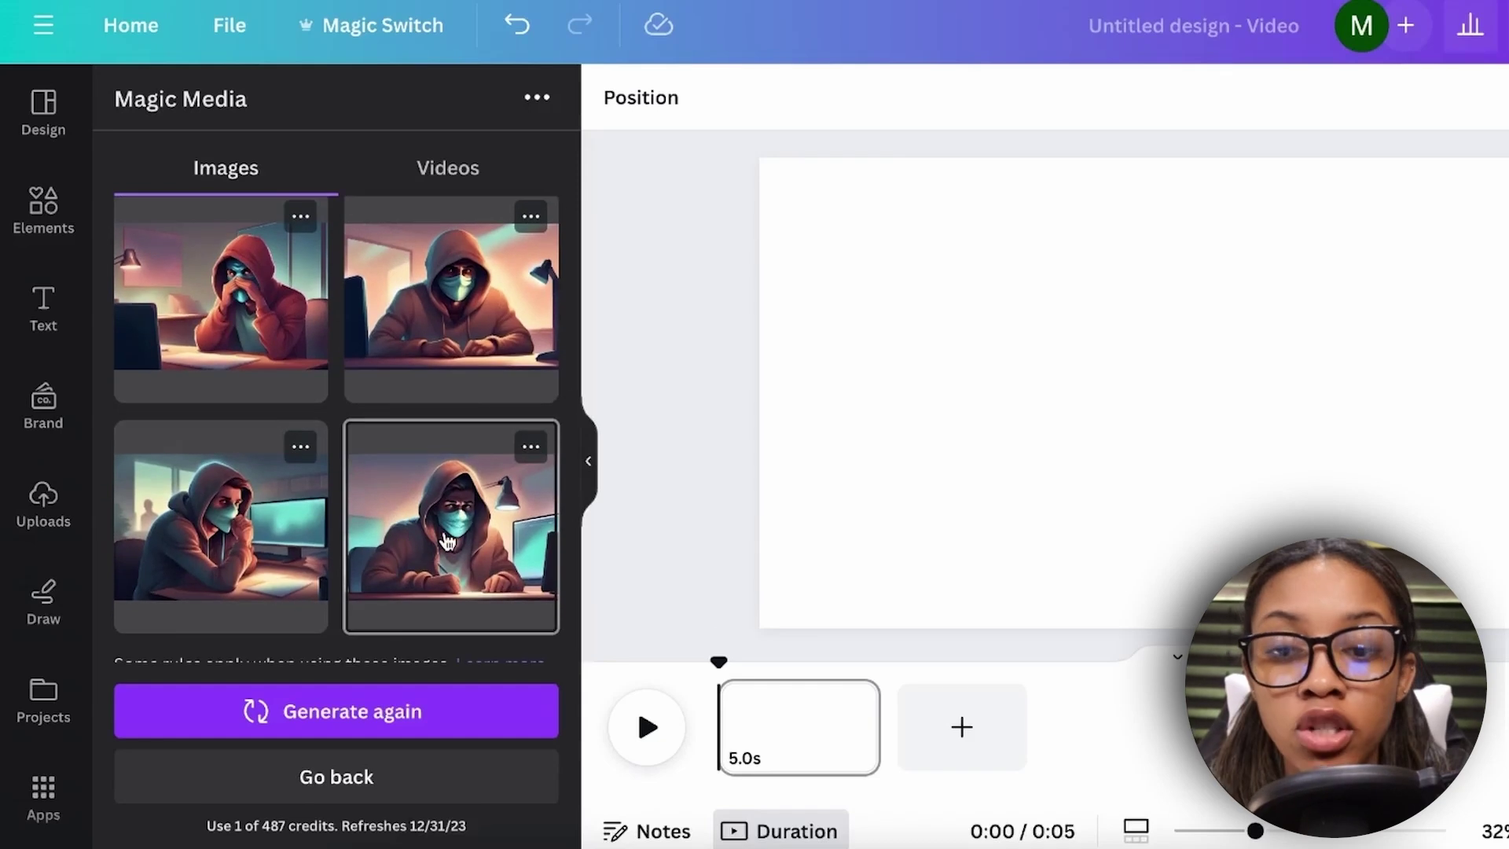
click(531, 448)
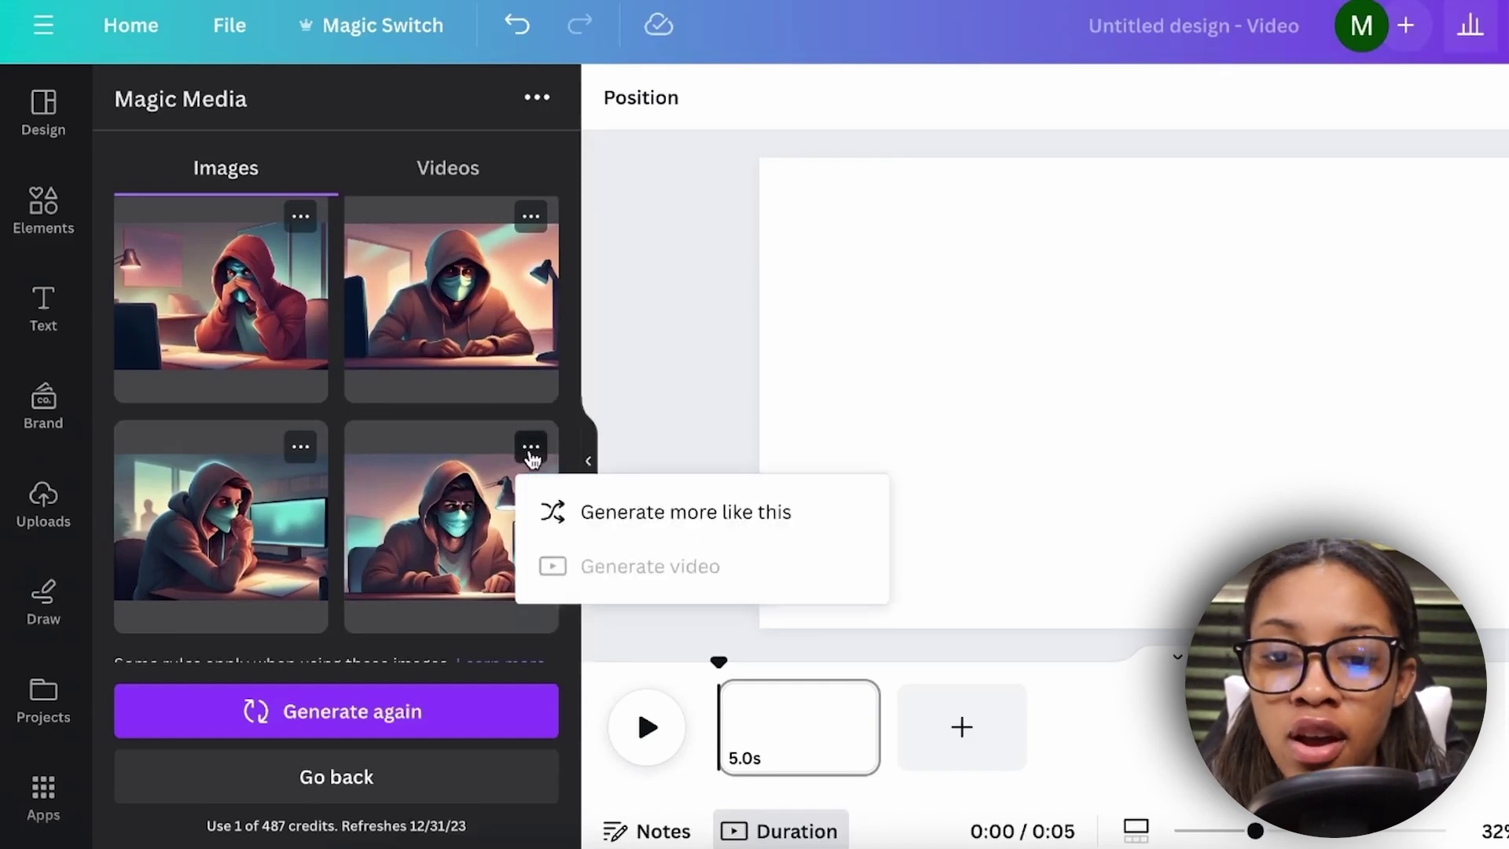
click(621, 519)
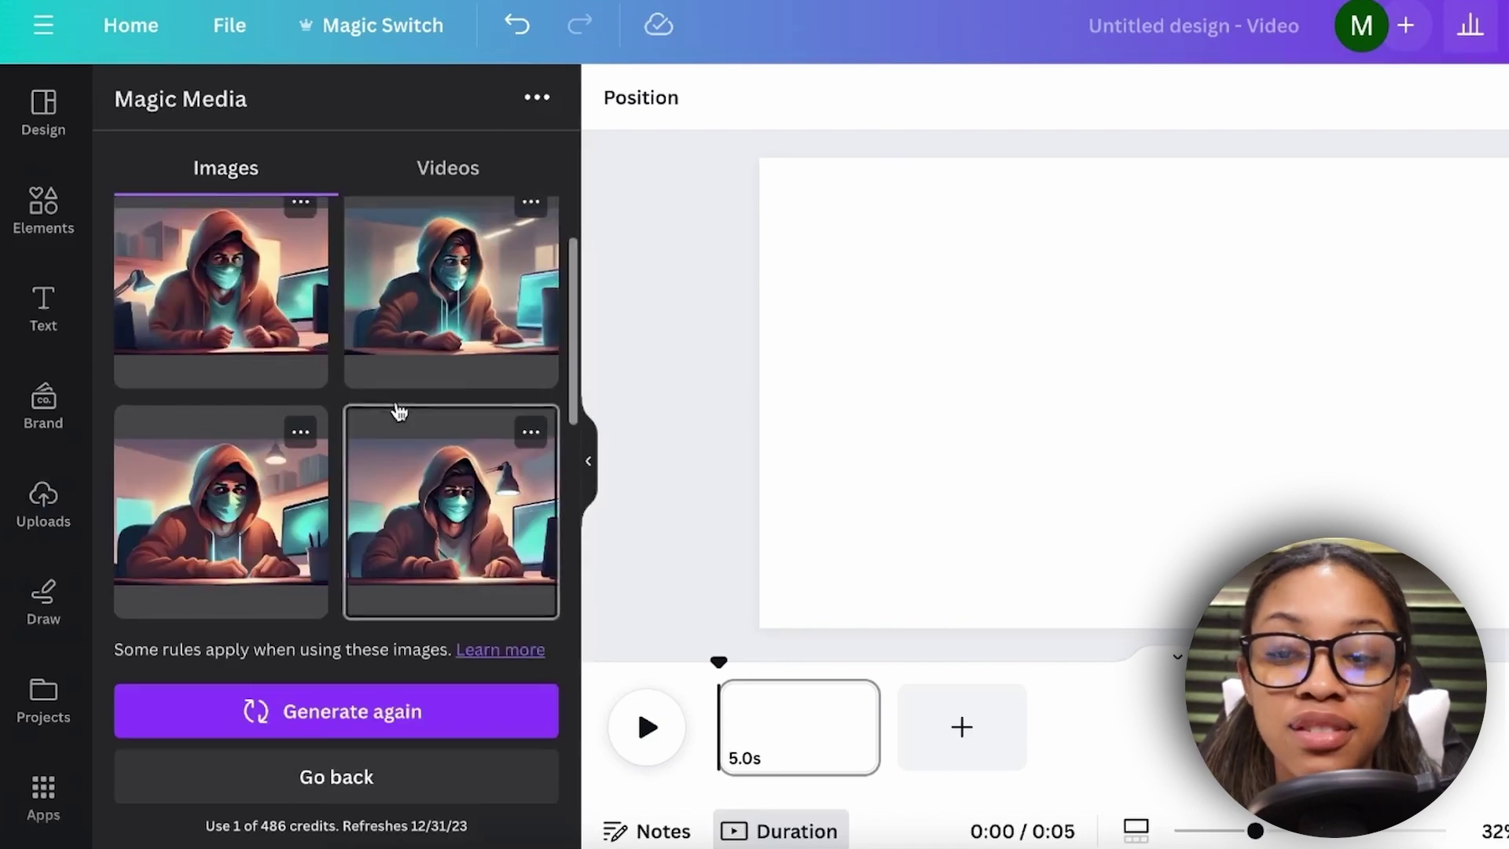
scroll(398, 411, up, 1)
click(300, 495)
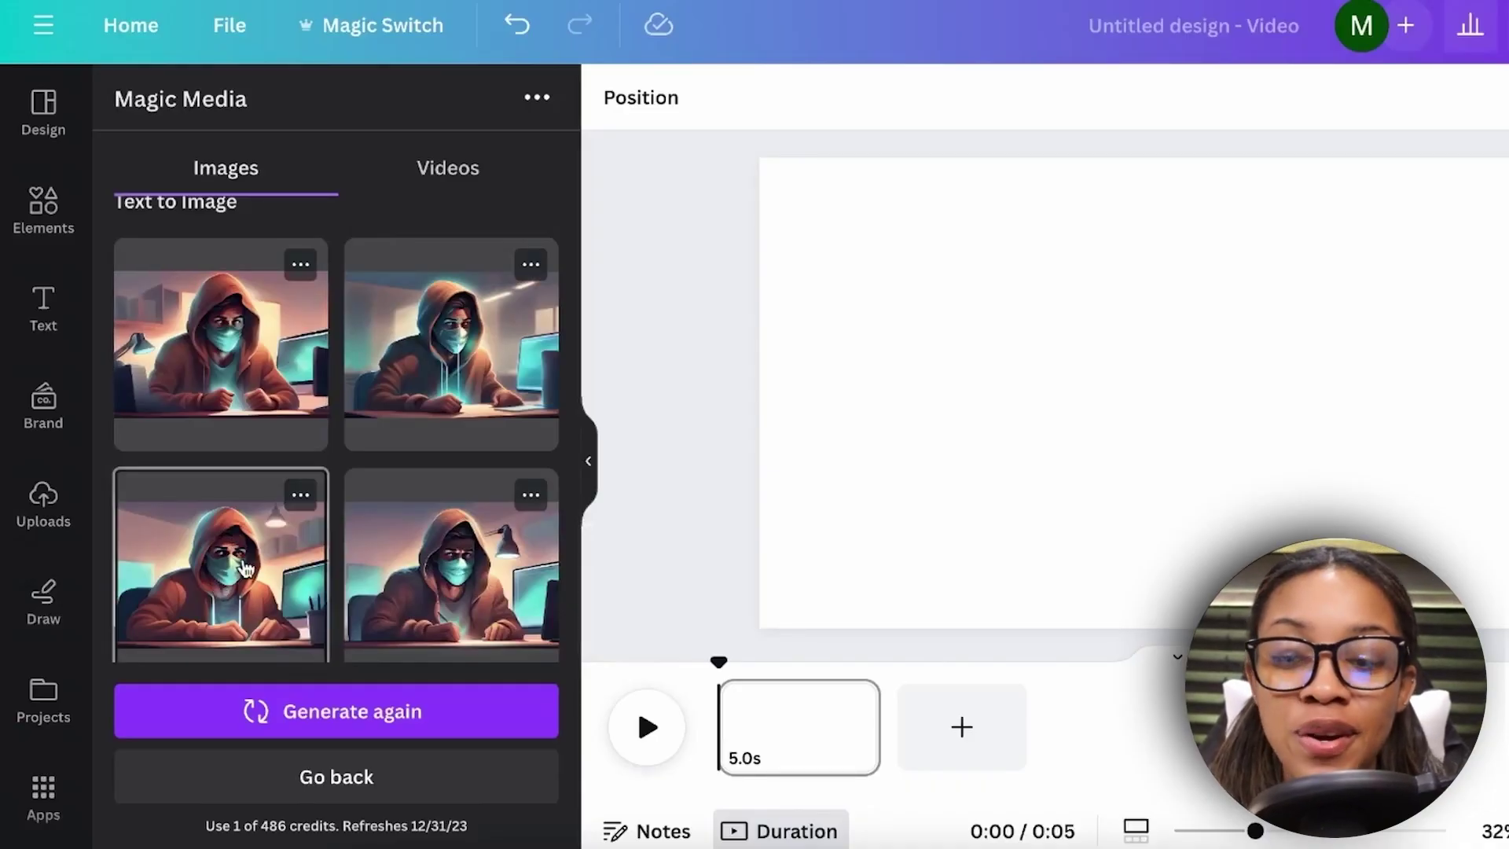
Add the chosen hooded-figure image to the page, enlarge it to fill most of the page, and reselect it.
click(245, 567)
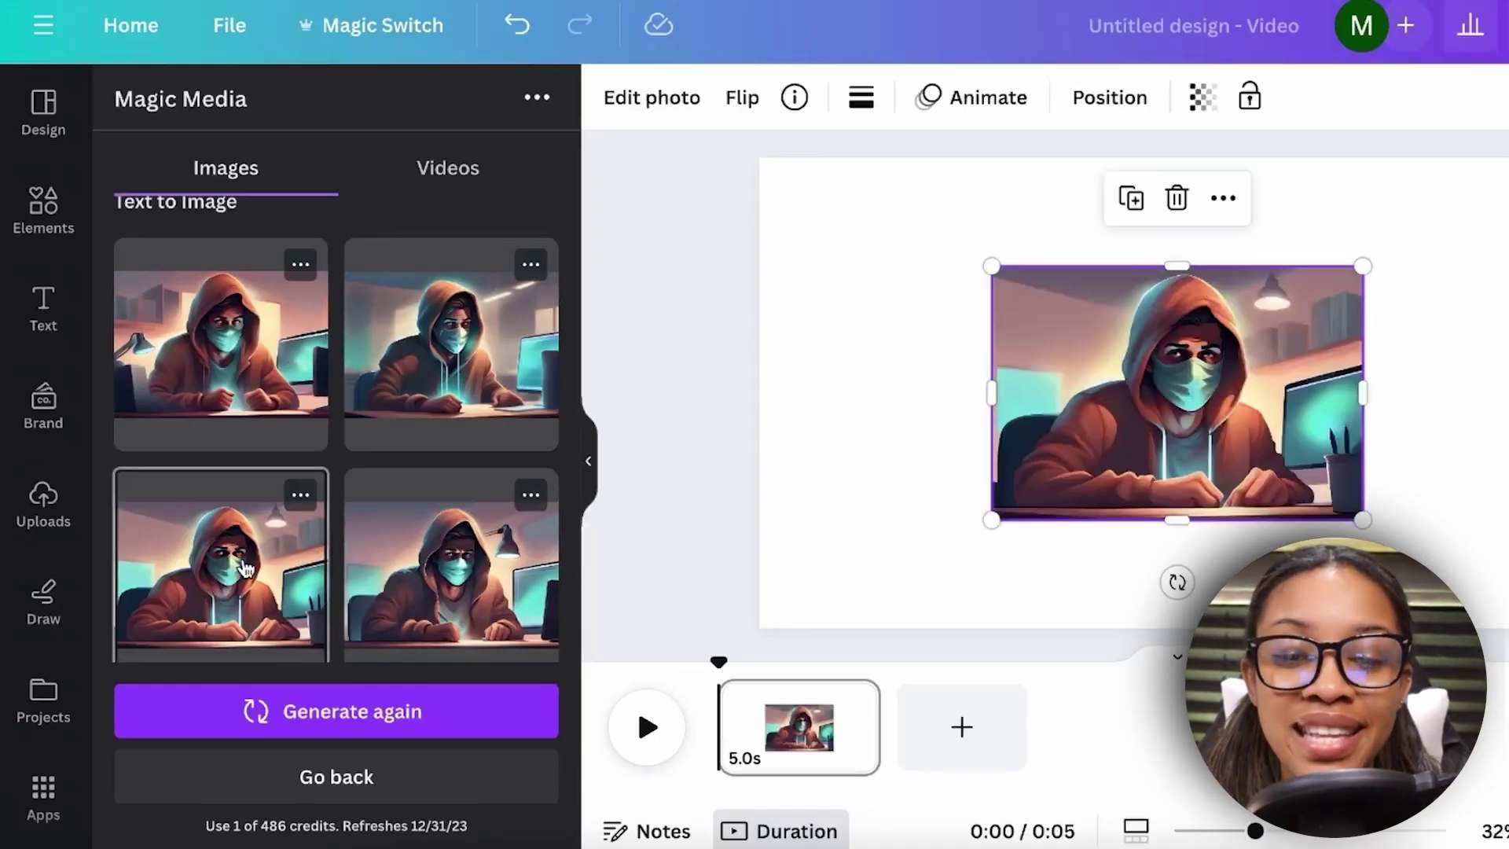
drag(993, 263, 903, 209)
drag(1035, 422, 1046, 424)
drag(1124, 479, 1183, 462)
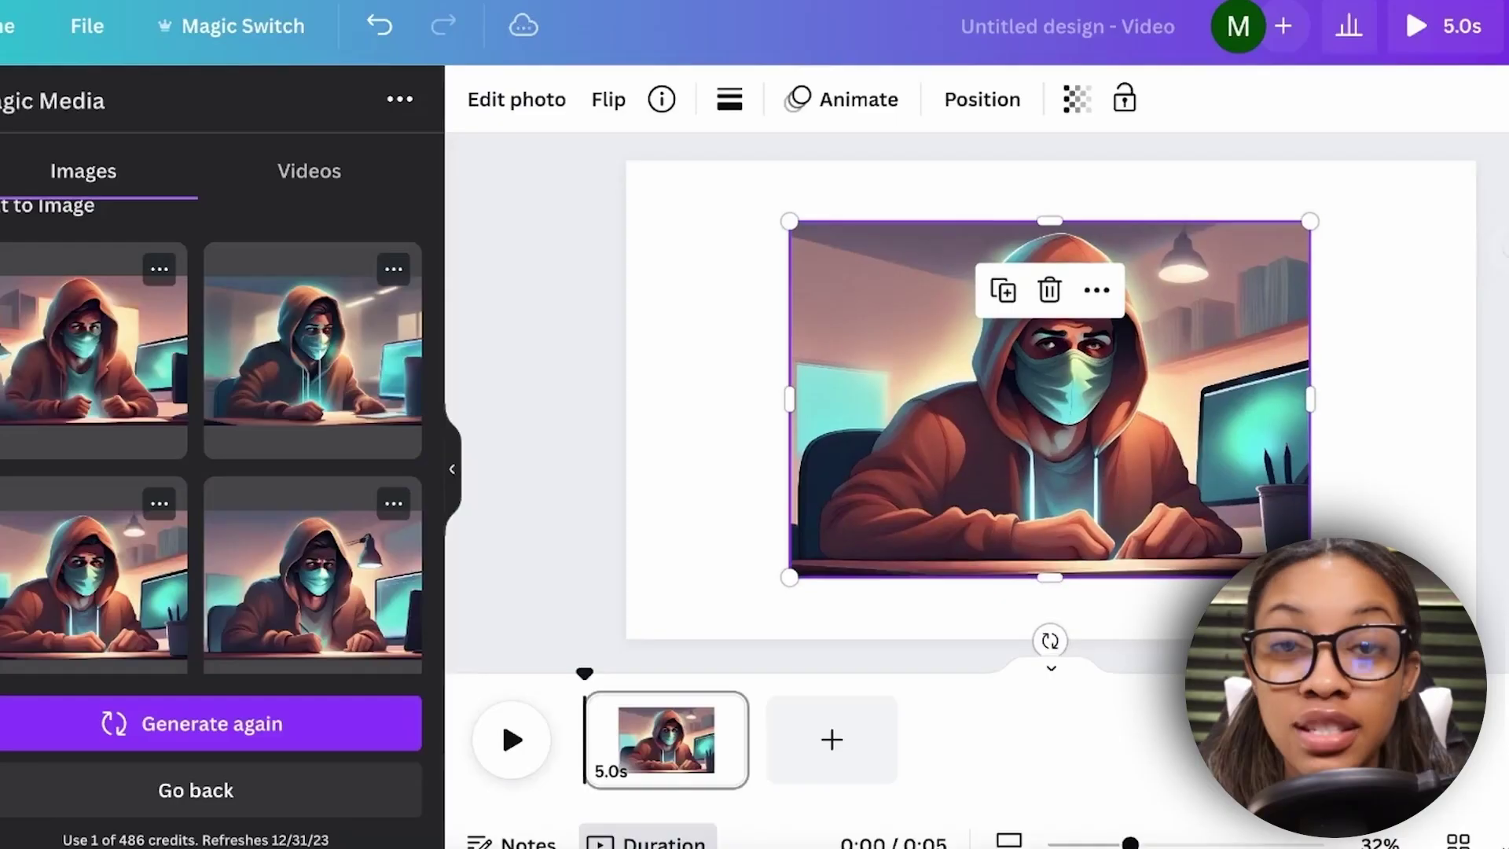
drag(1310, 577, 1330, 591)
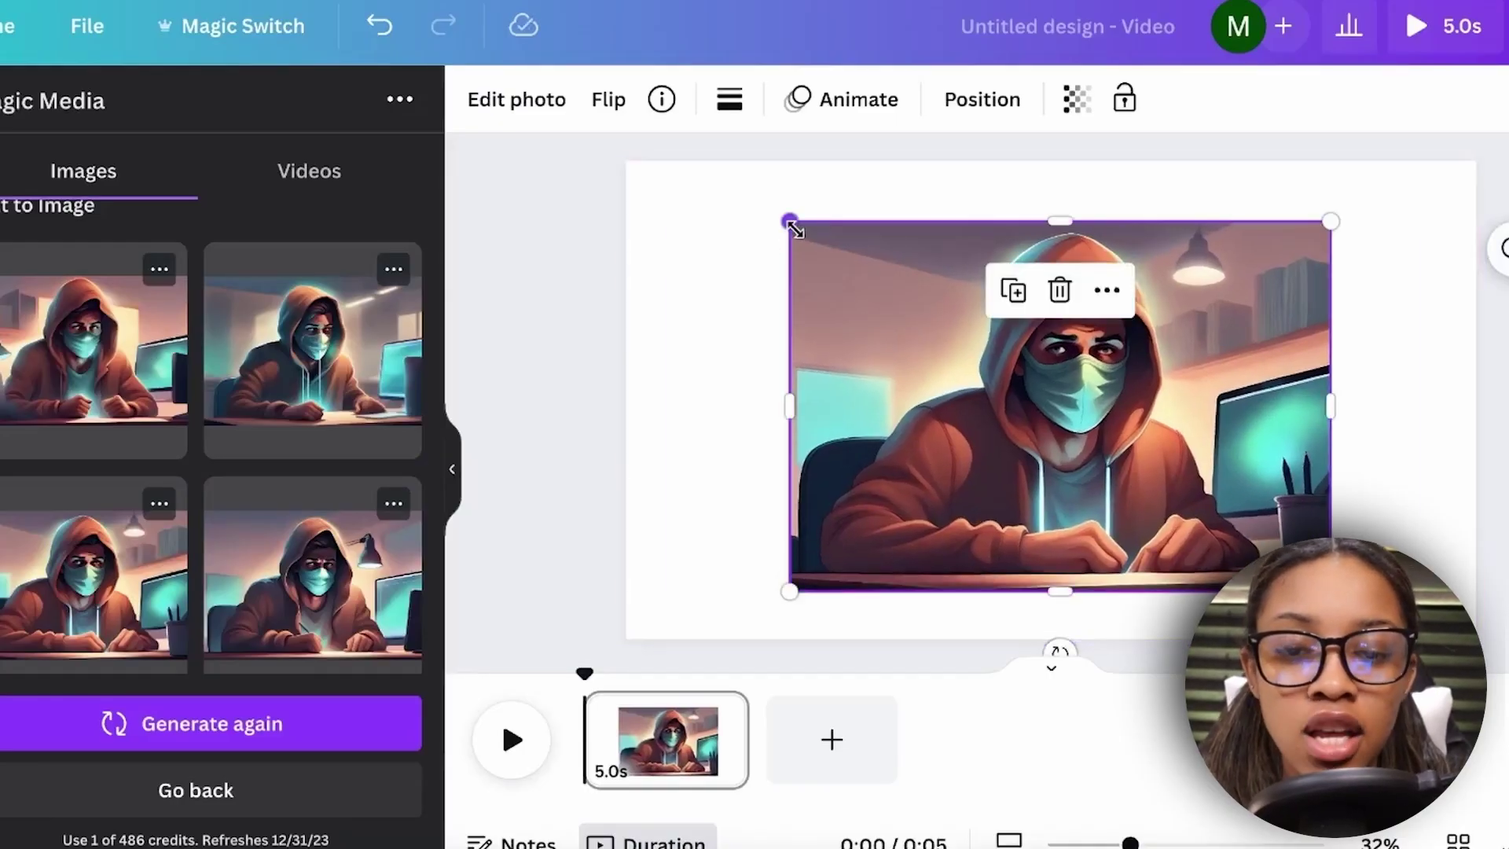
drag(792, 226, 771, 209)
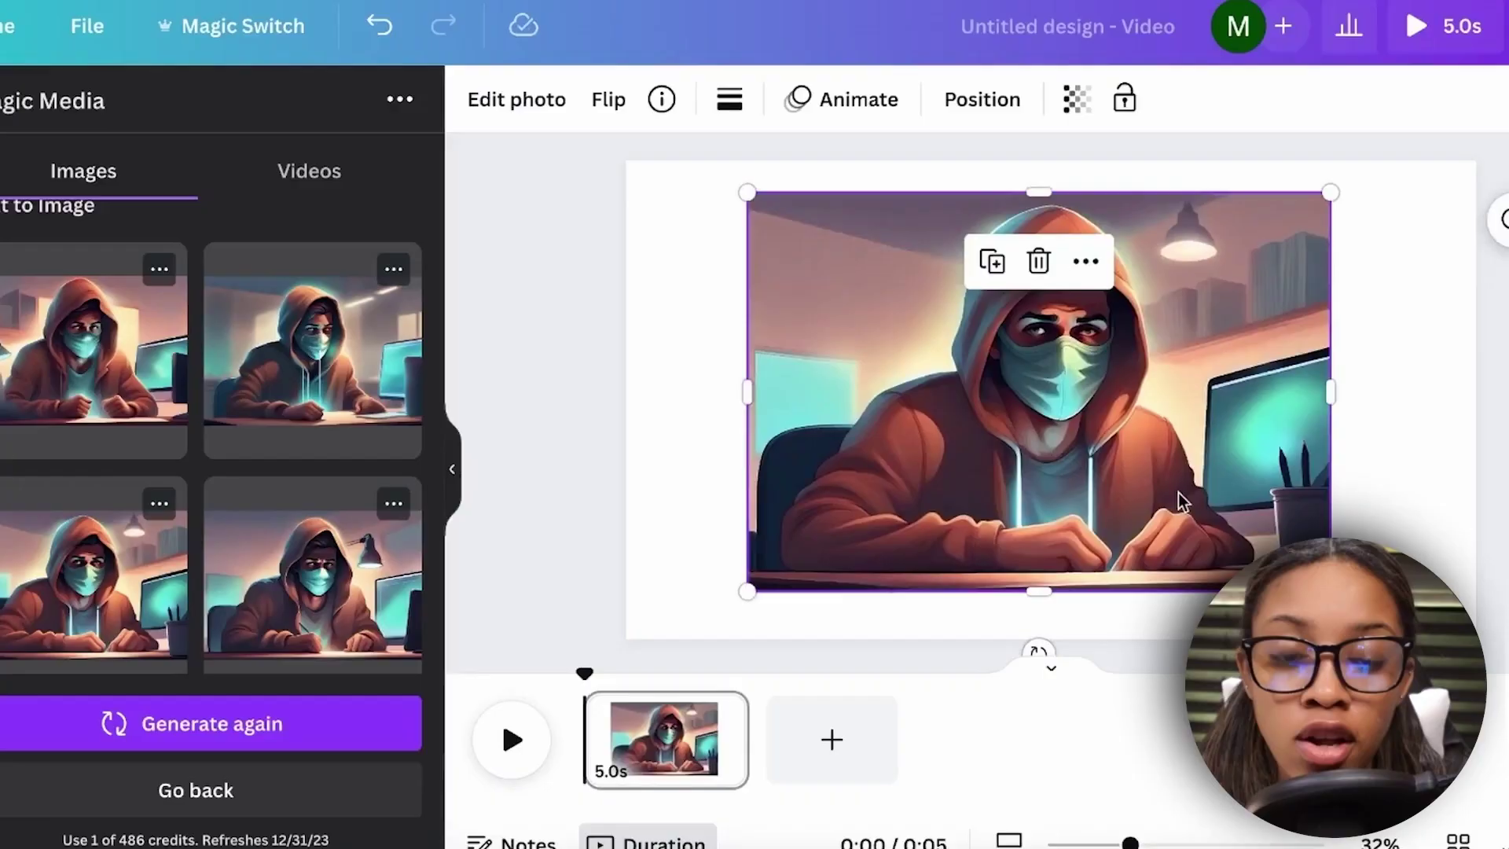
drag(1330, 392, 1345, 422)
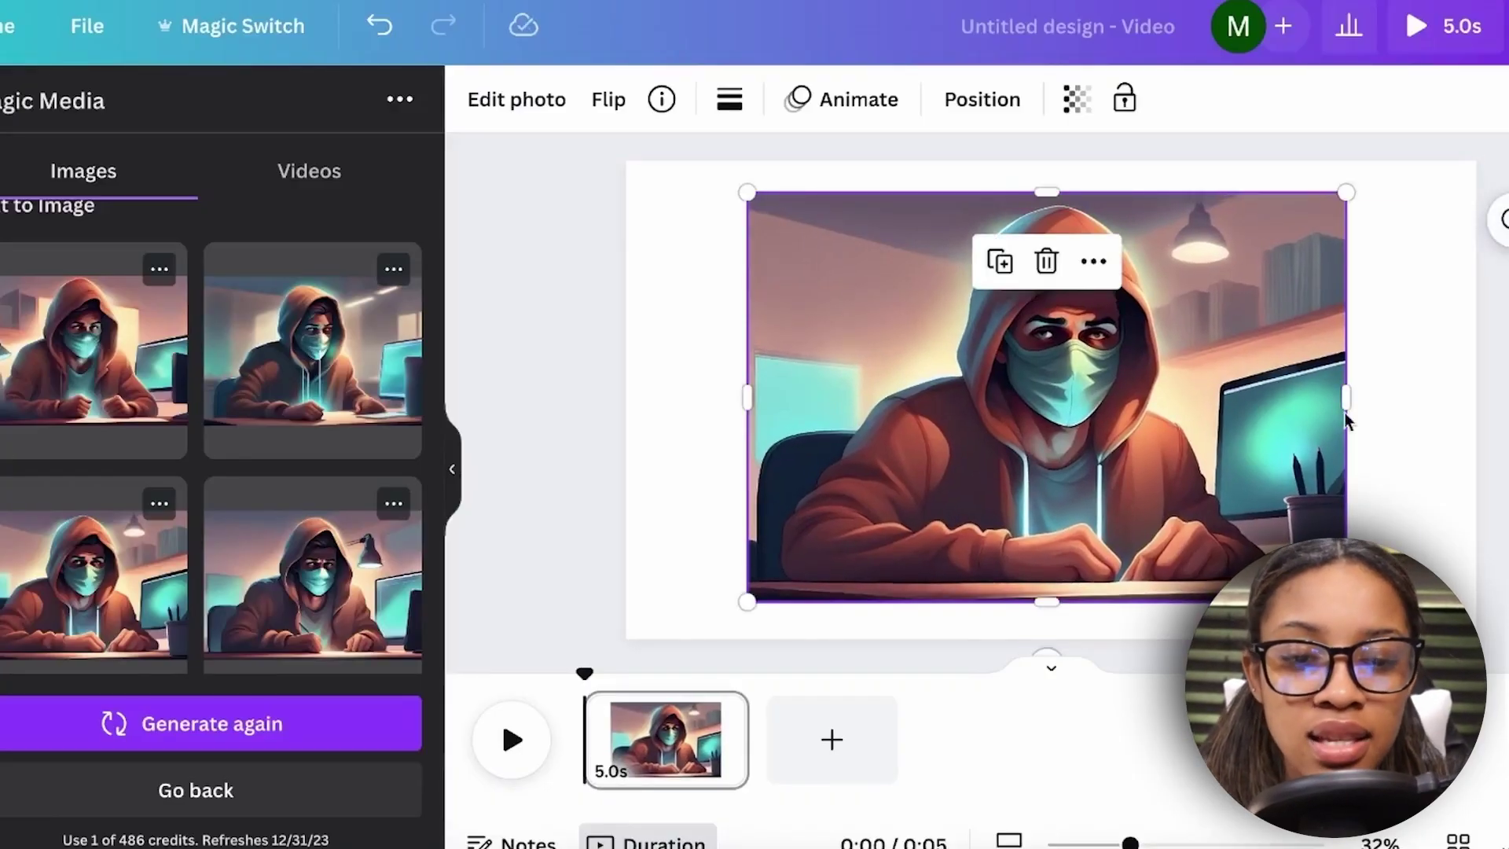
click(1472, 495)
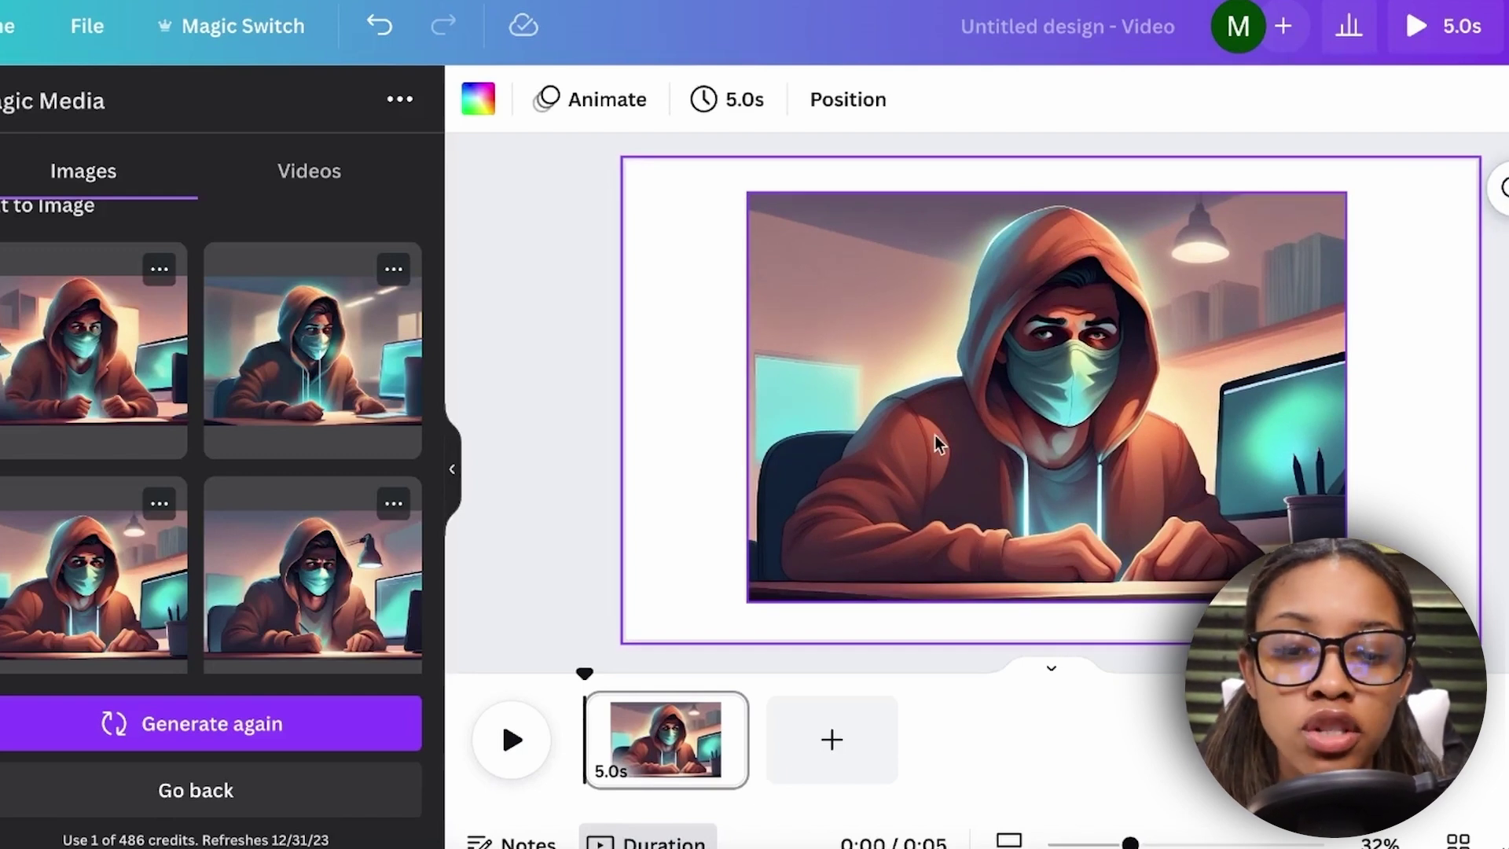
click(1002, 356)
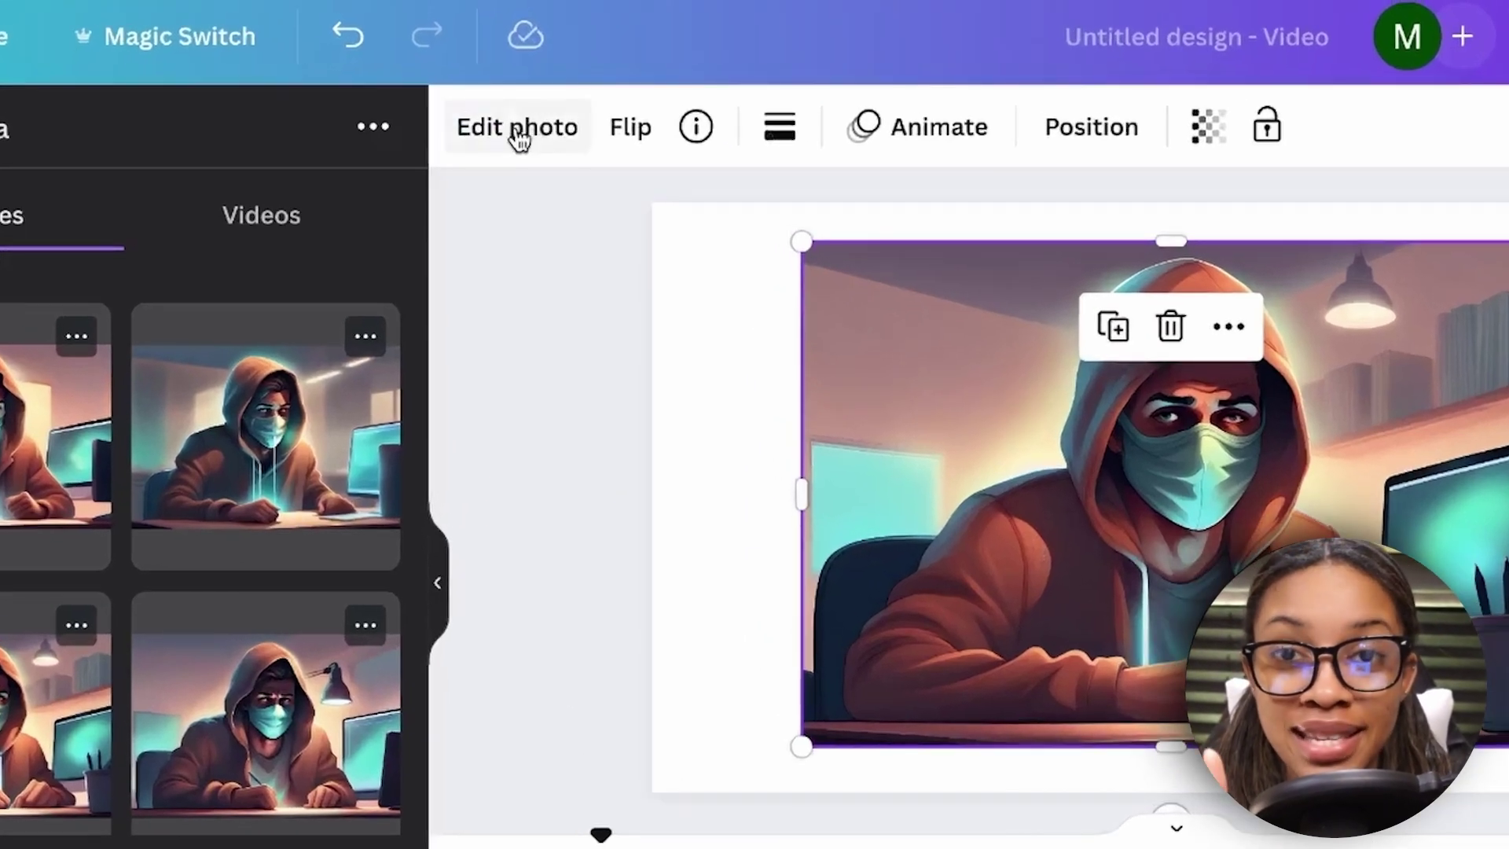
Run Magic Expand on the image with the Whole Page setting.
click(518, 138)
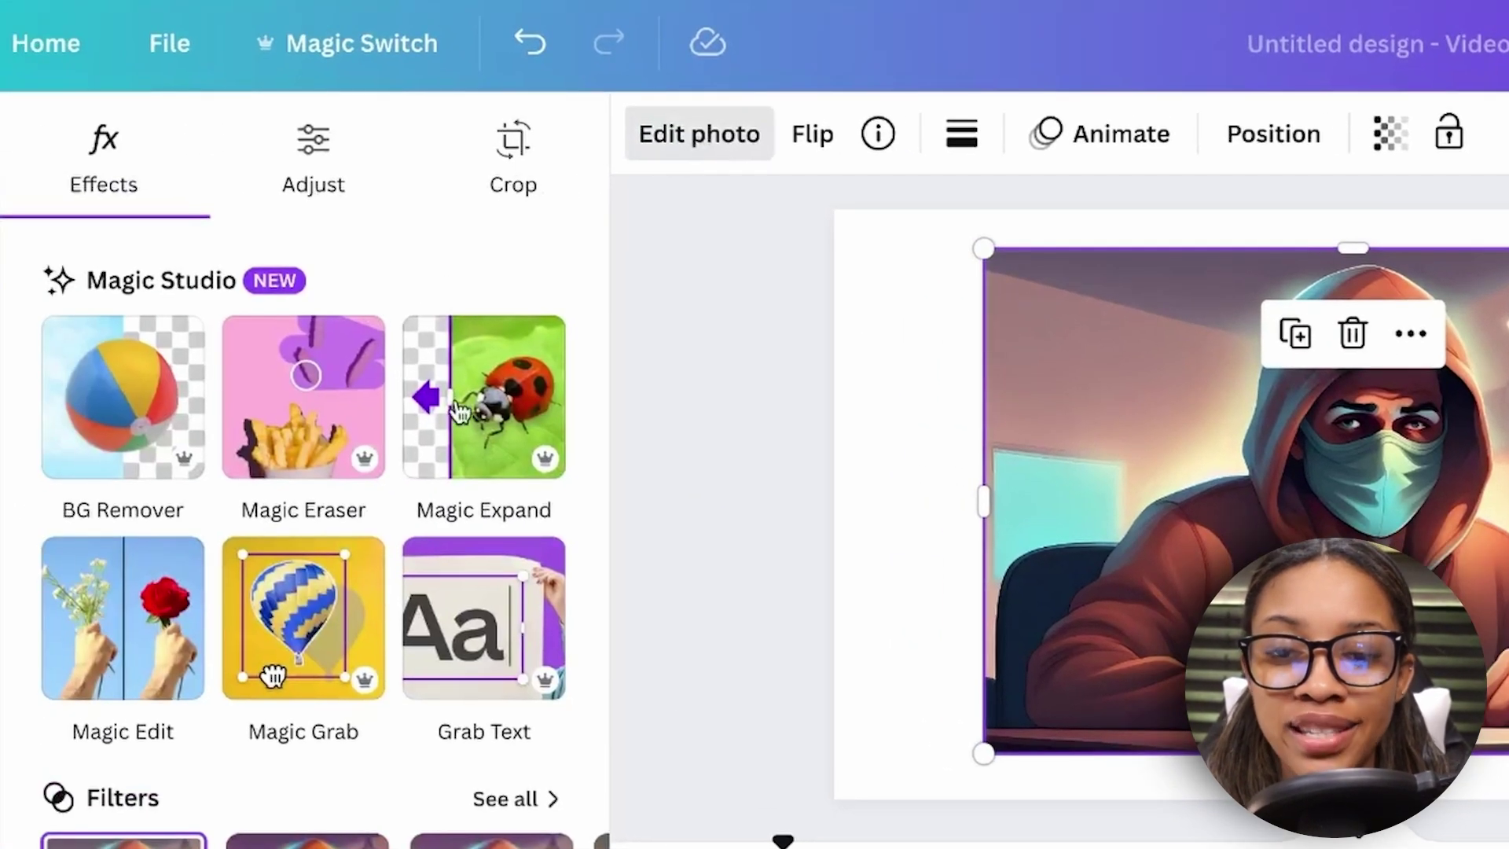
click(458, 410)
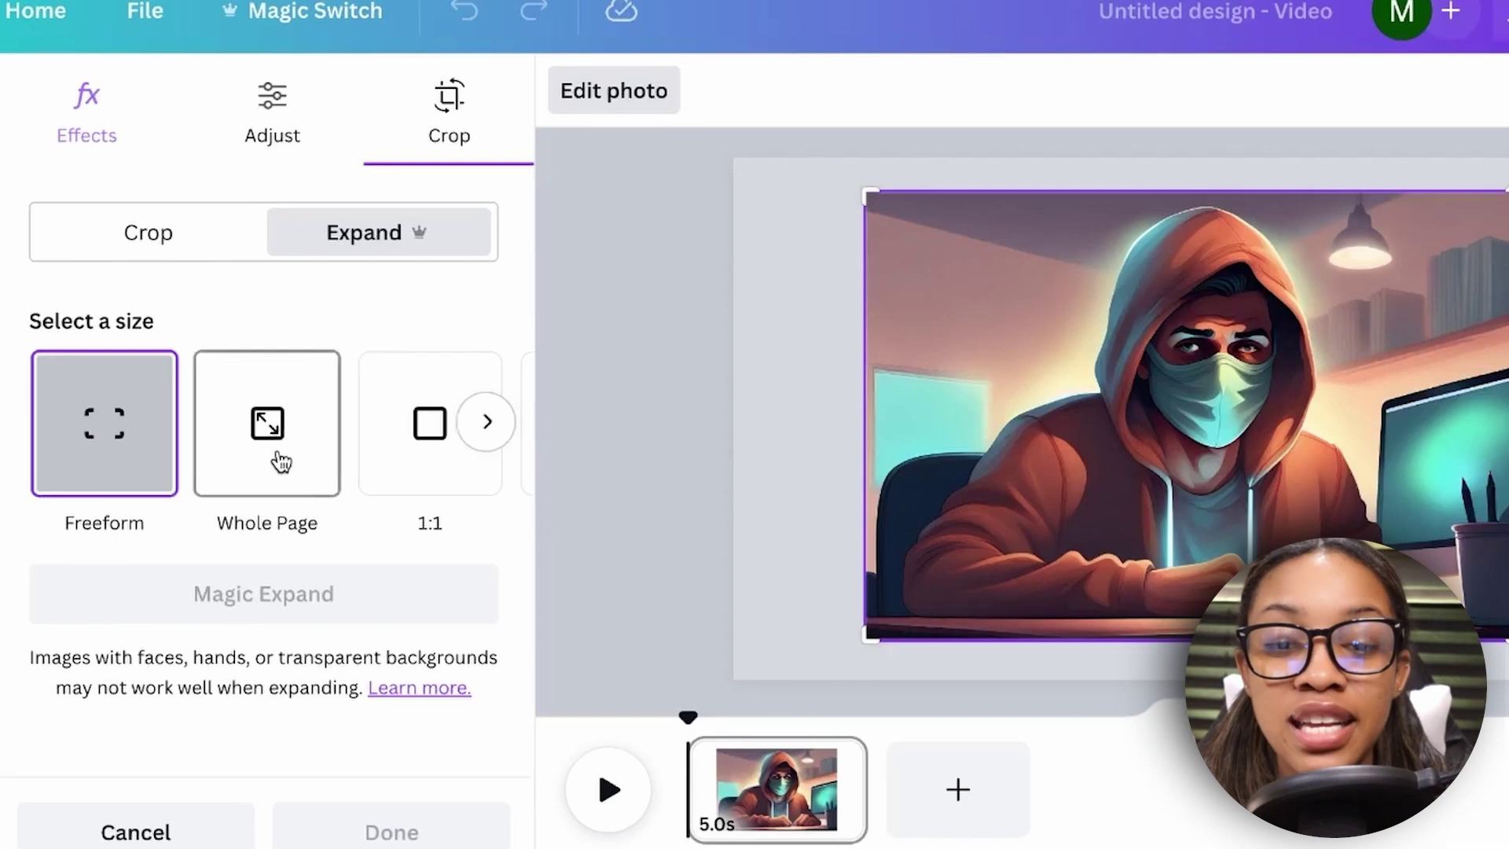
click(318, 547)
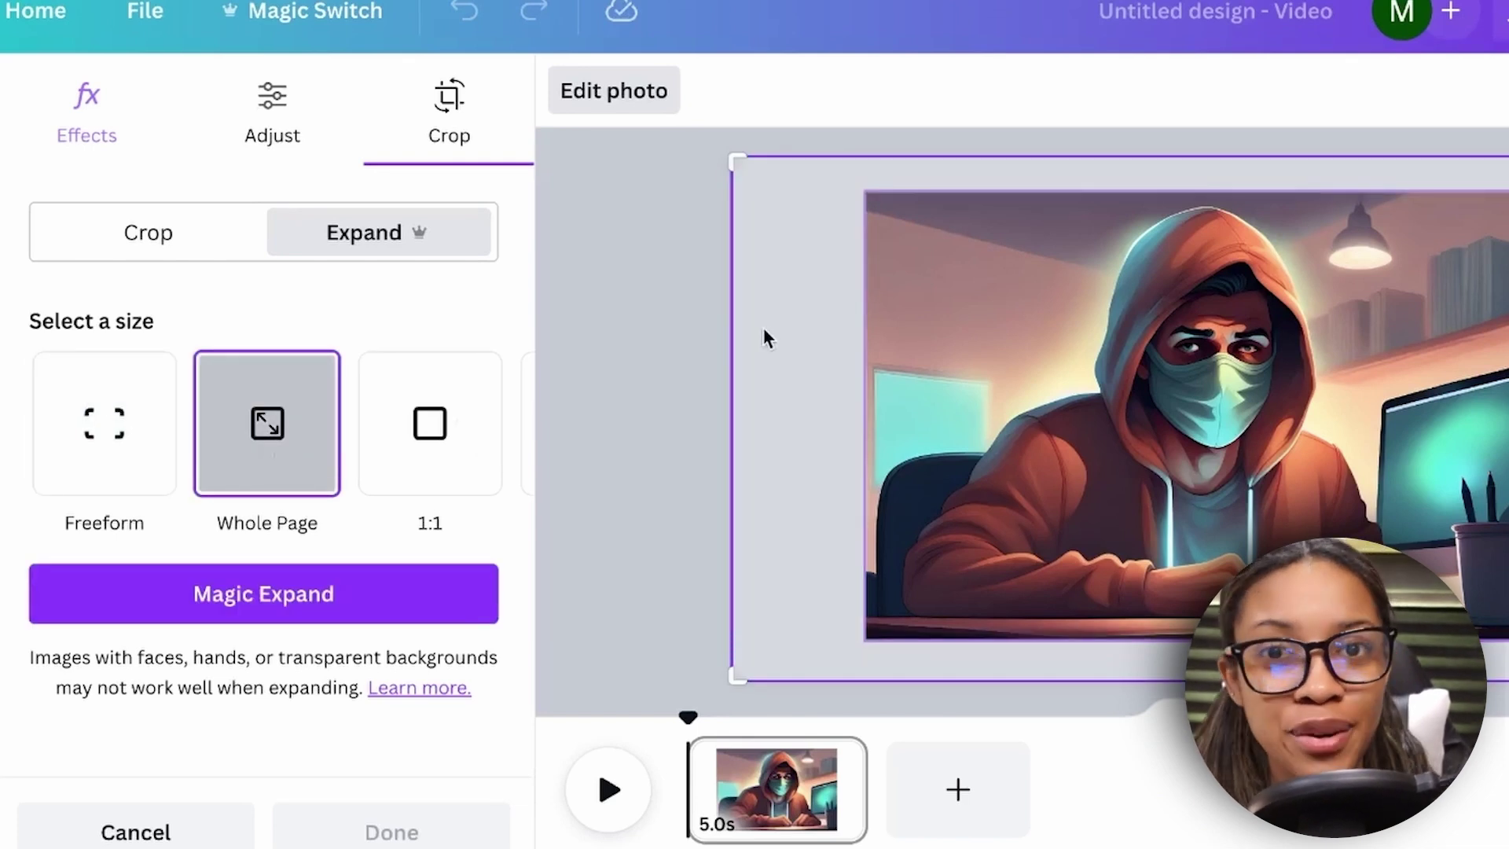
click(303, 595)
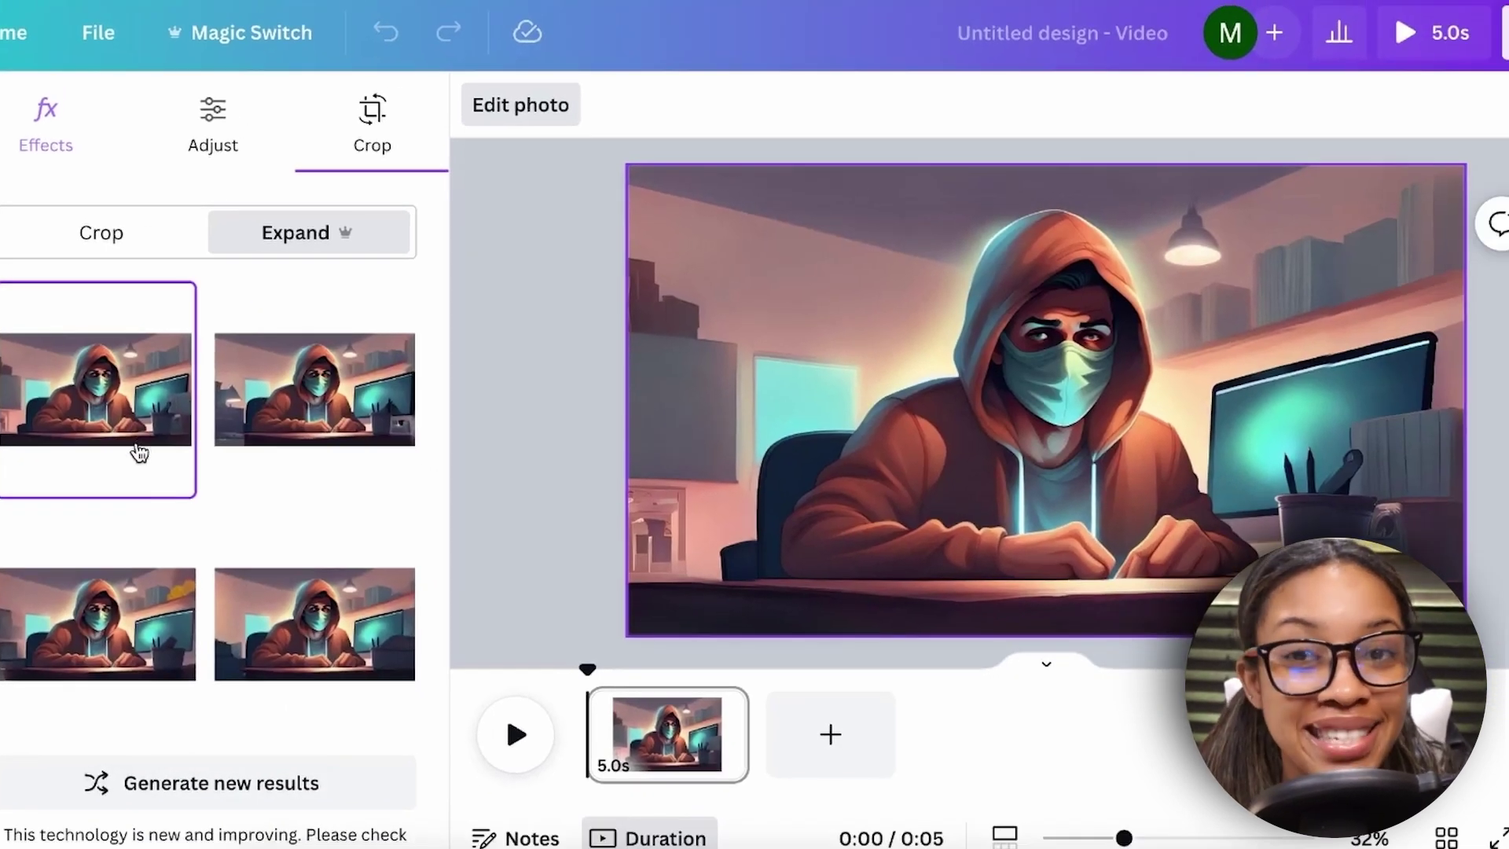
Preview the four expanded versions and keep the first one.
click(313, 383)
click(331, 598)
click(98, 621)
click(382, 550)
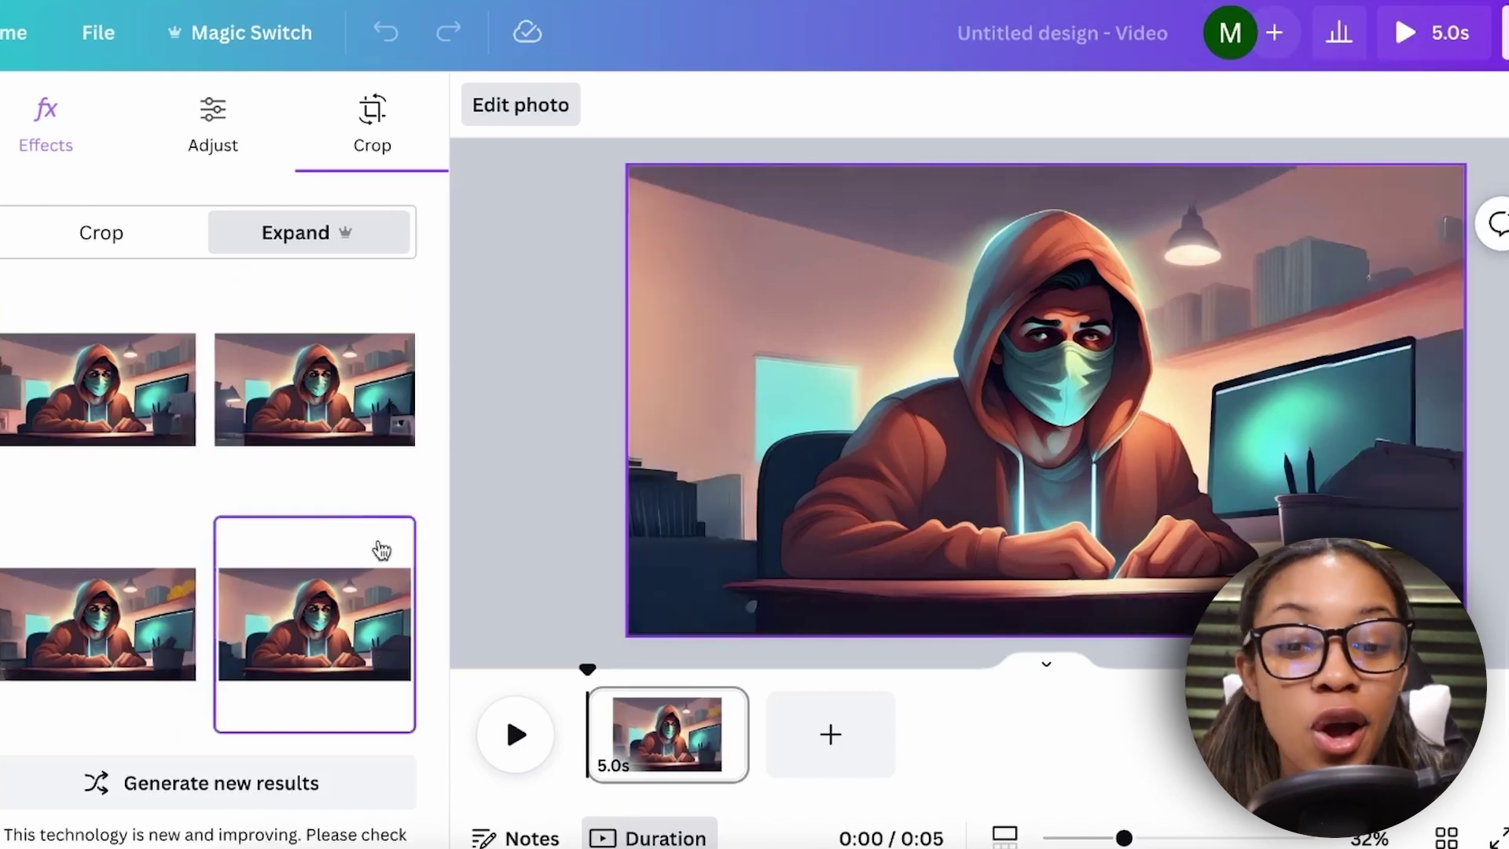
click(380, 483)
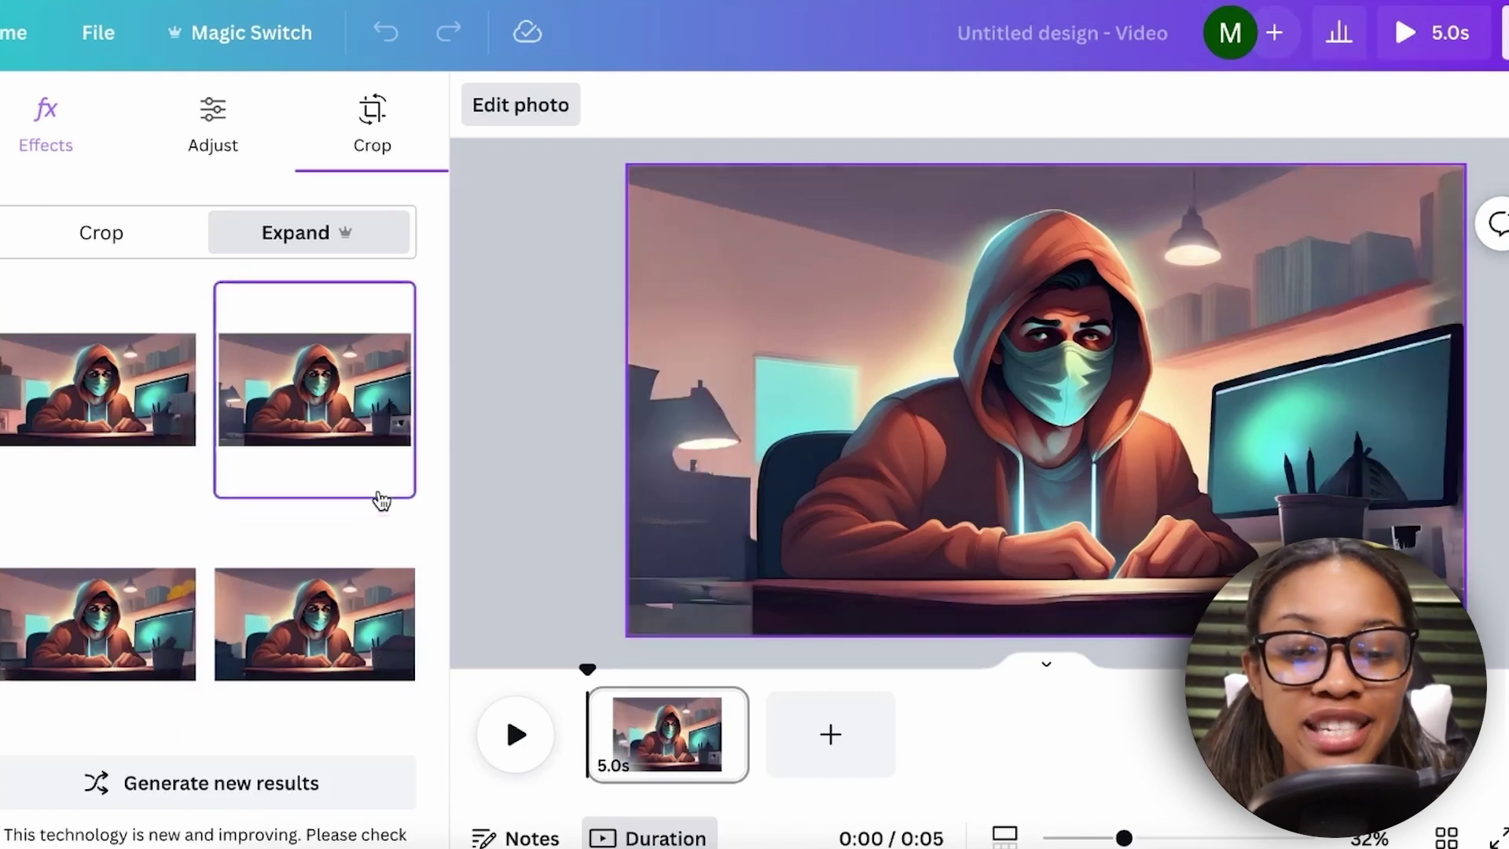
click(116, 422)
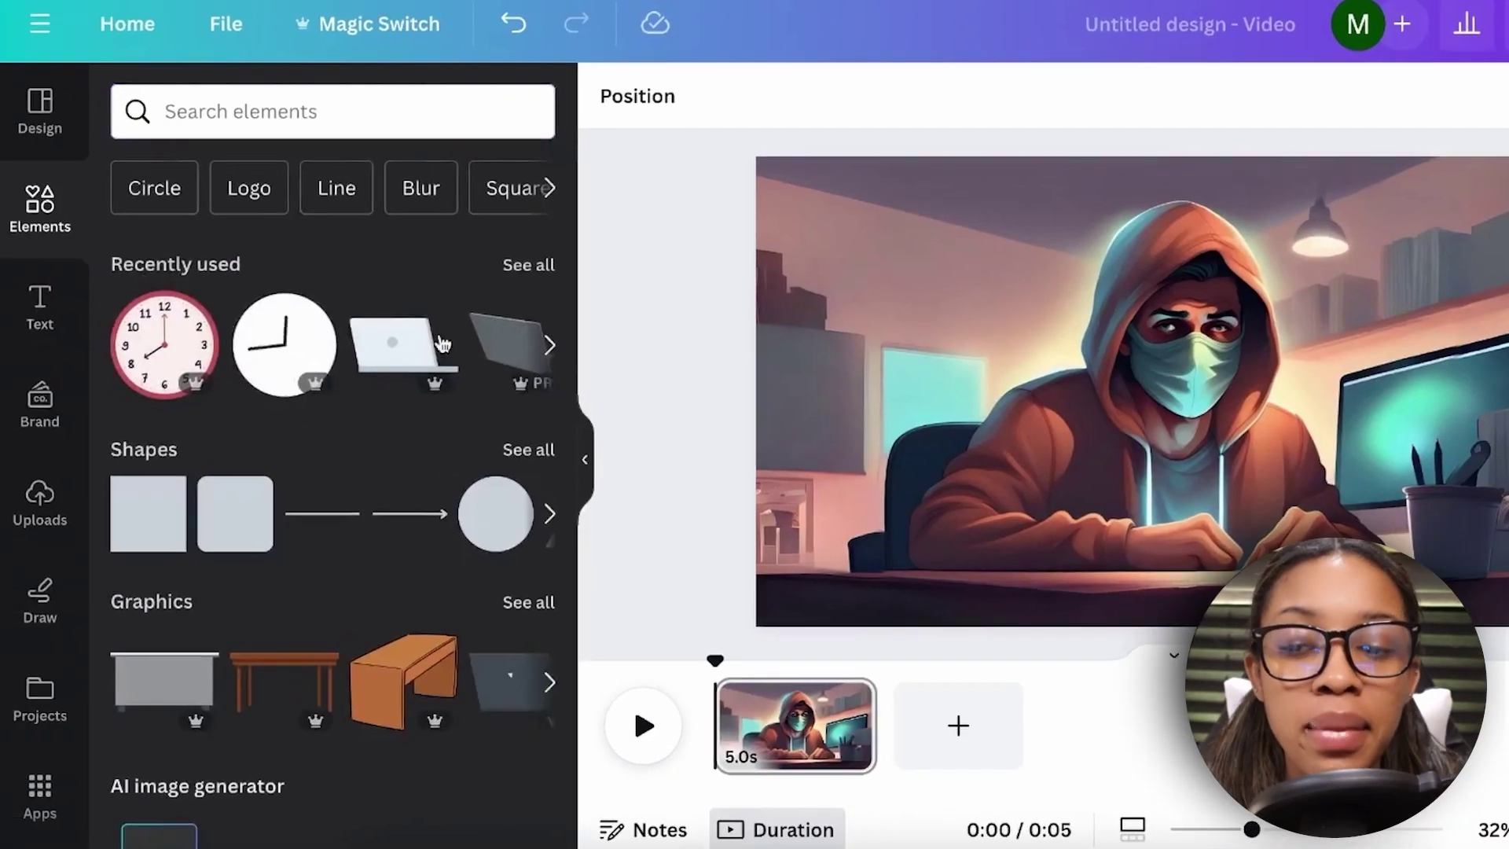
Start a search in the elements library.
click(275, 111)
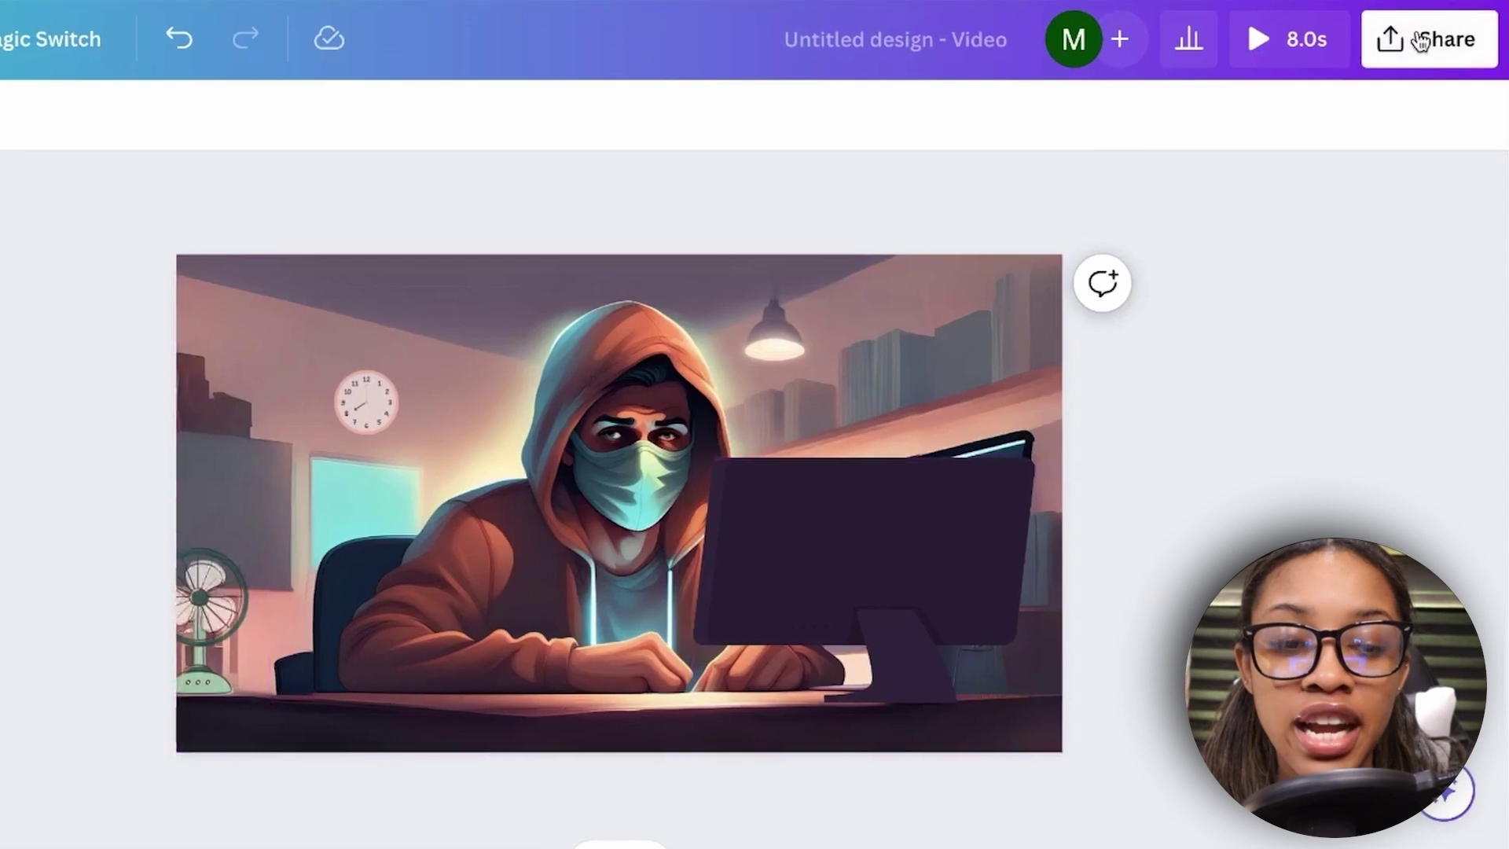
Download the hooded-man design as a PNG file.
click(1421, 41)
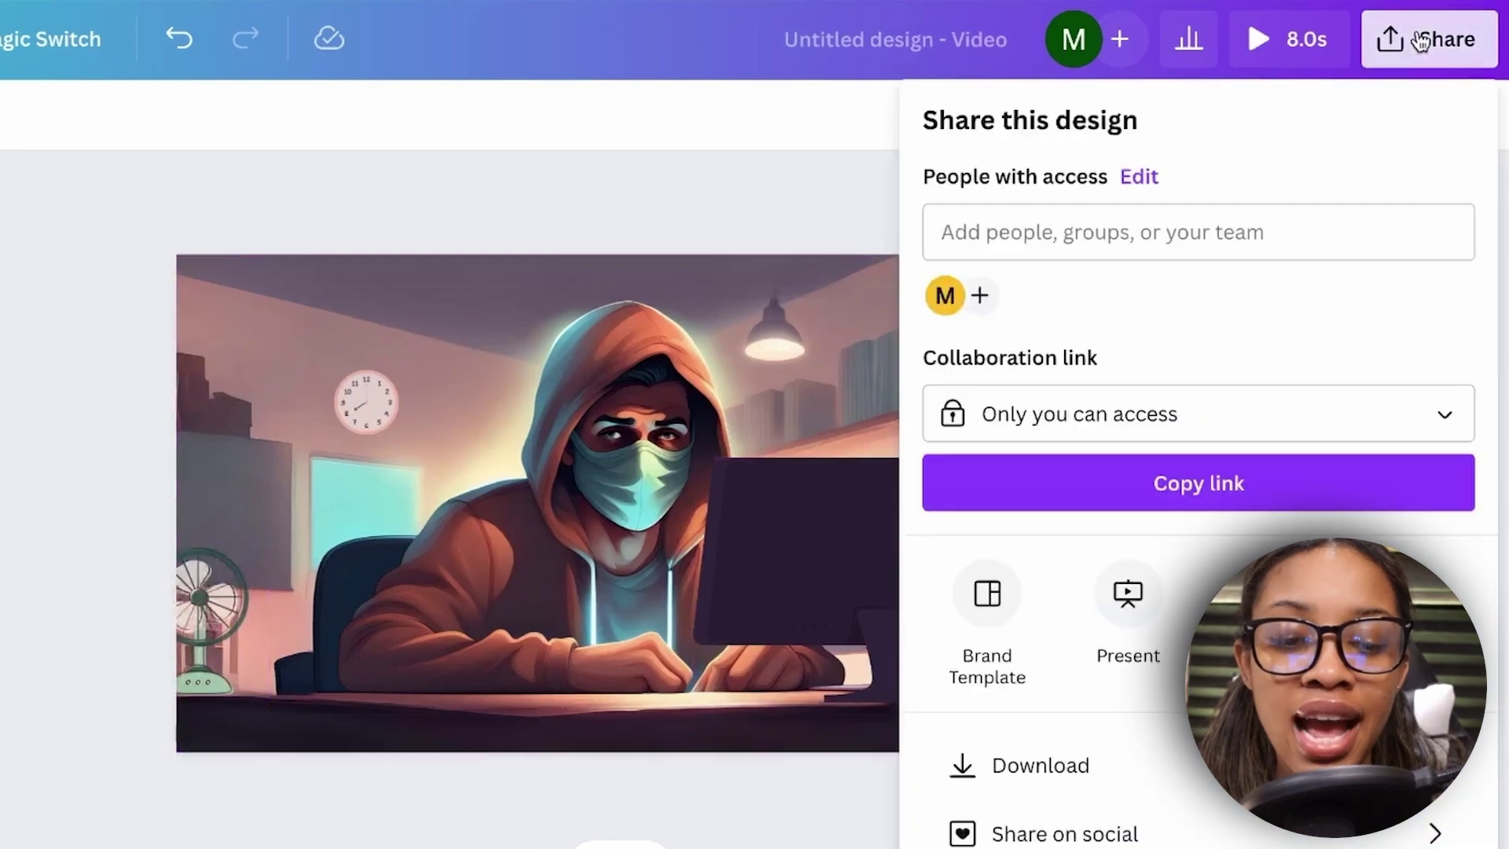
click(1075, 778)
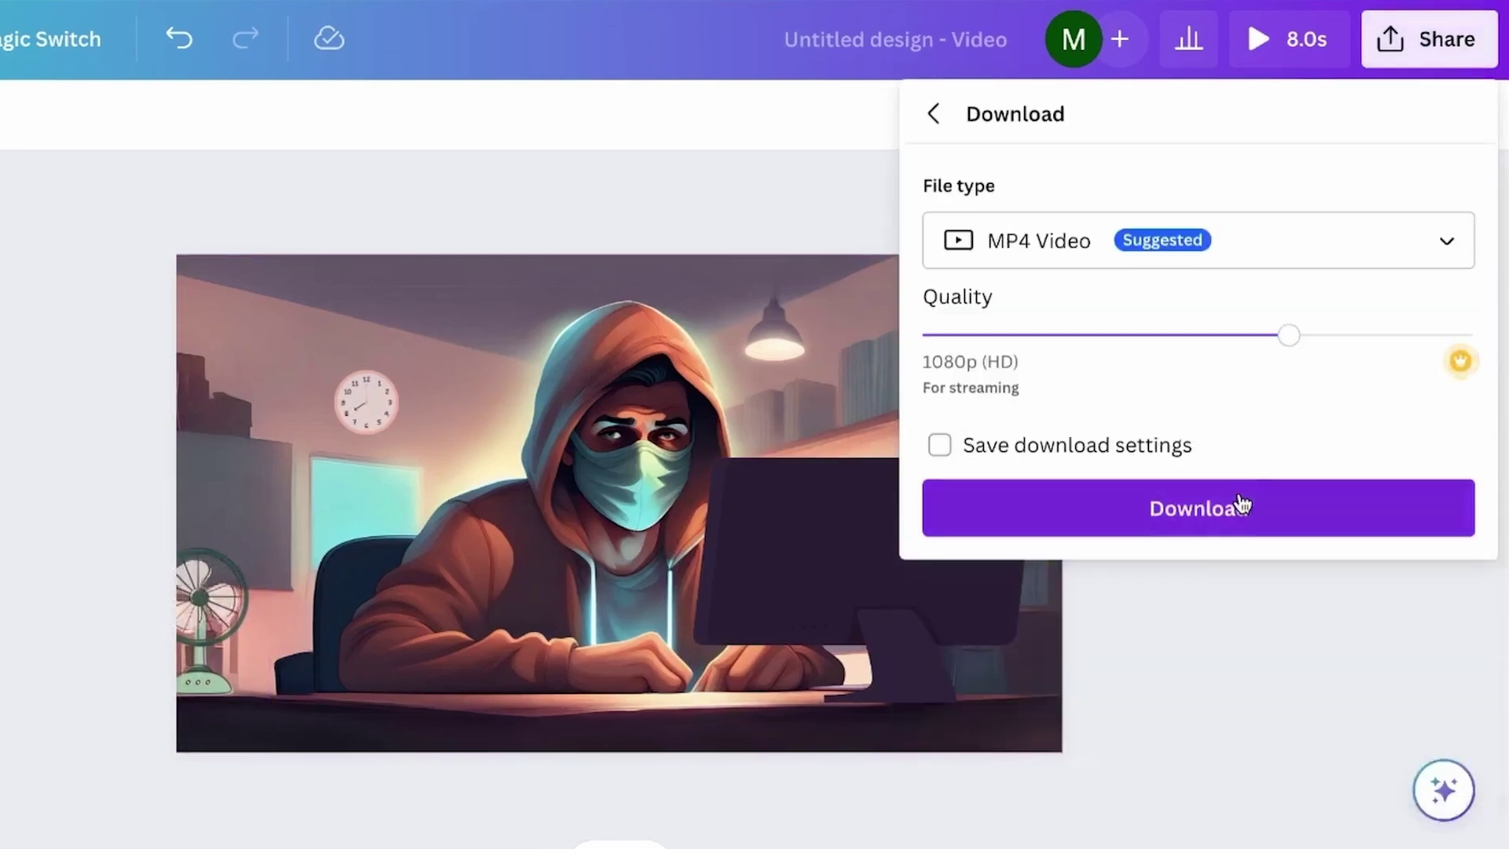
click(1444, 251)
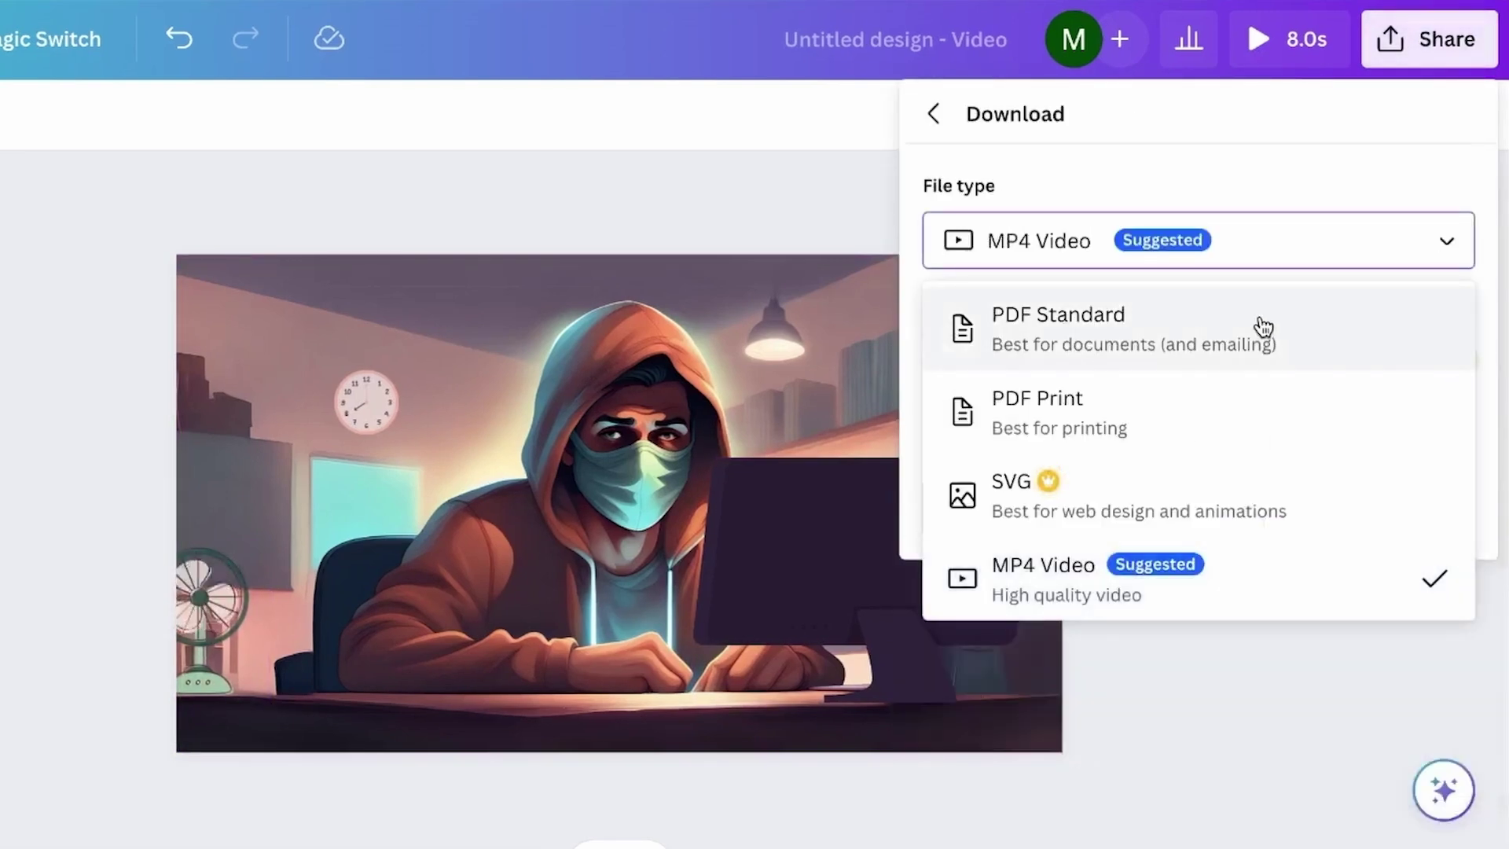
scroll(1112, 437, up, 2)
click(1111, 440)
click(1224, 688)
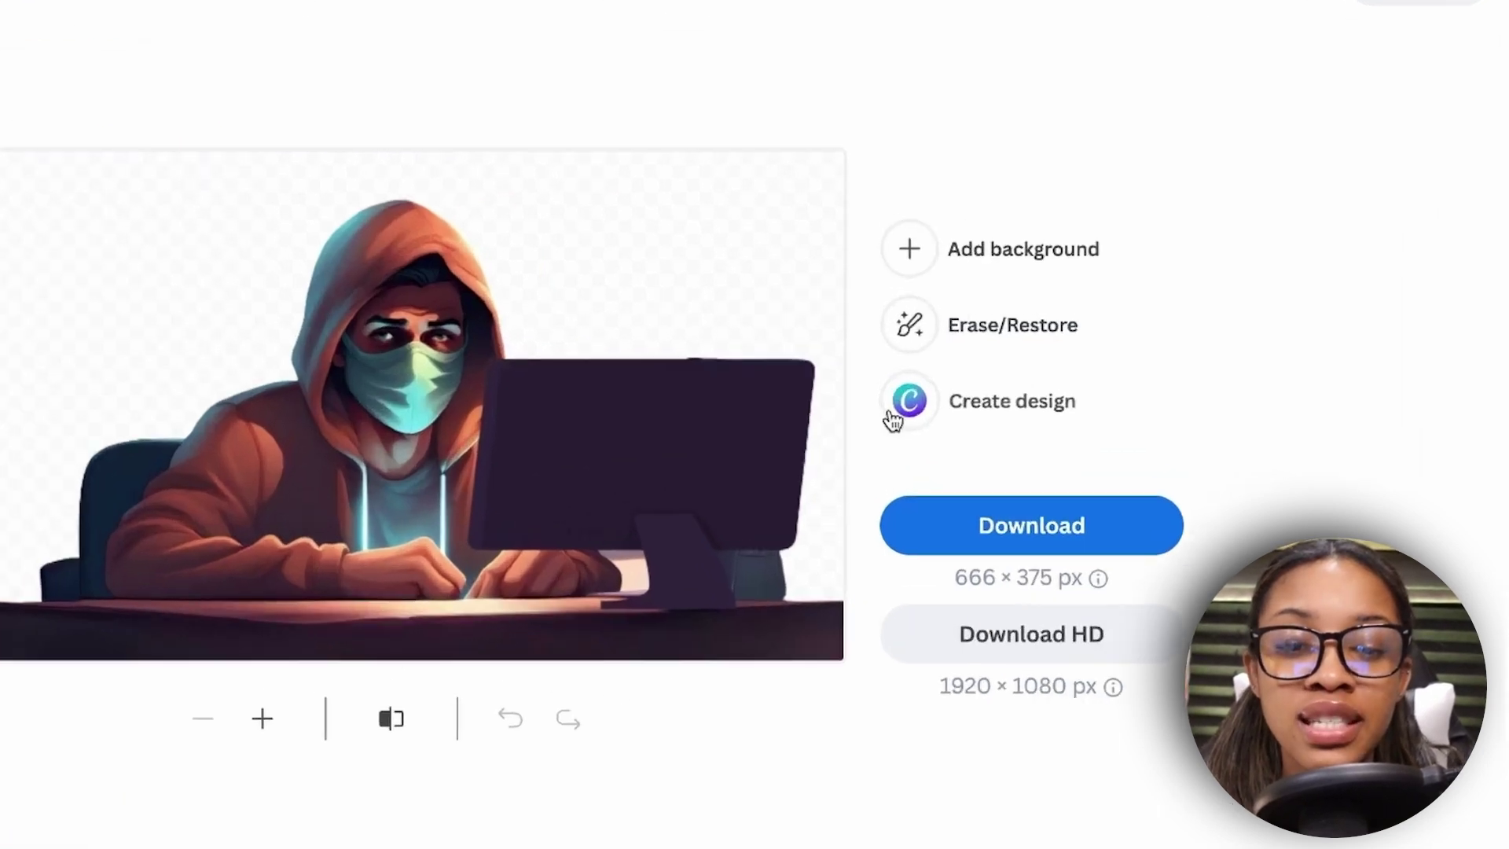
Erase the figure around the green mask with a smaller Magic Brush, then download the cut-out.
click(886, 334)
click(947, 578)
click(947, 578)
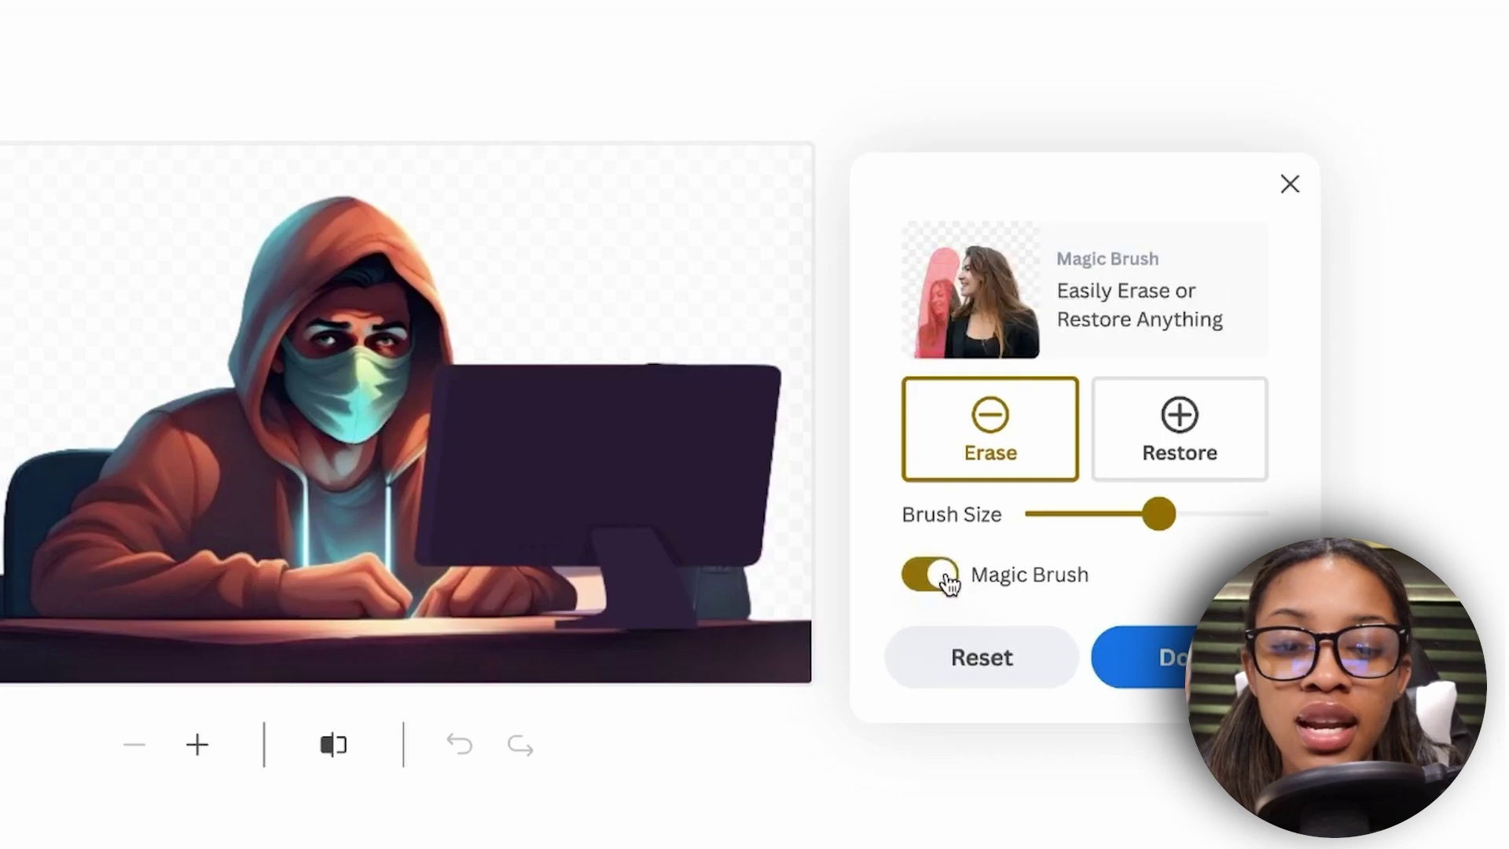
drag(1159, 513, 1112, 515)
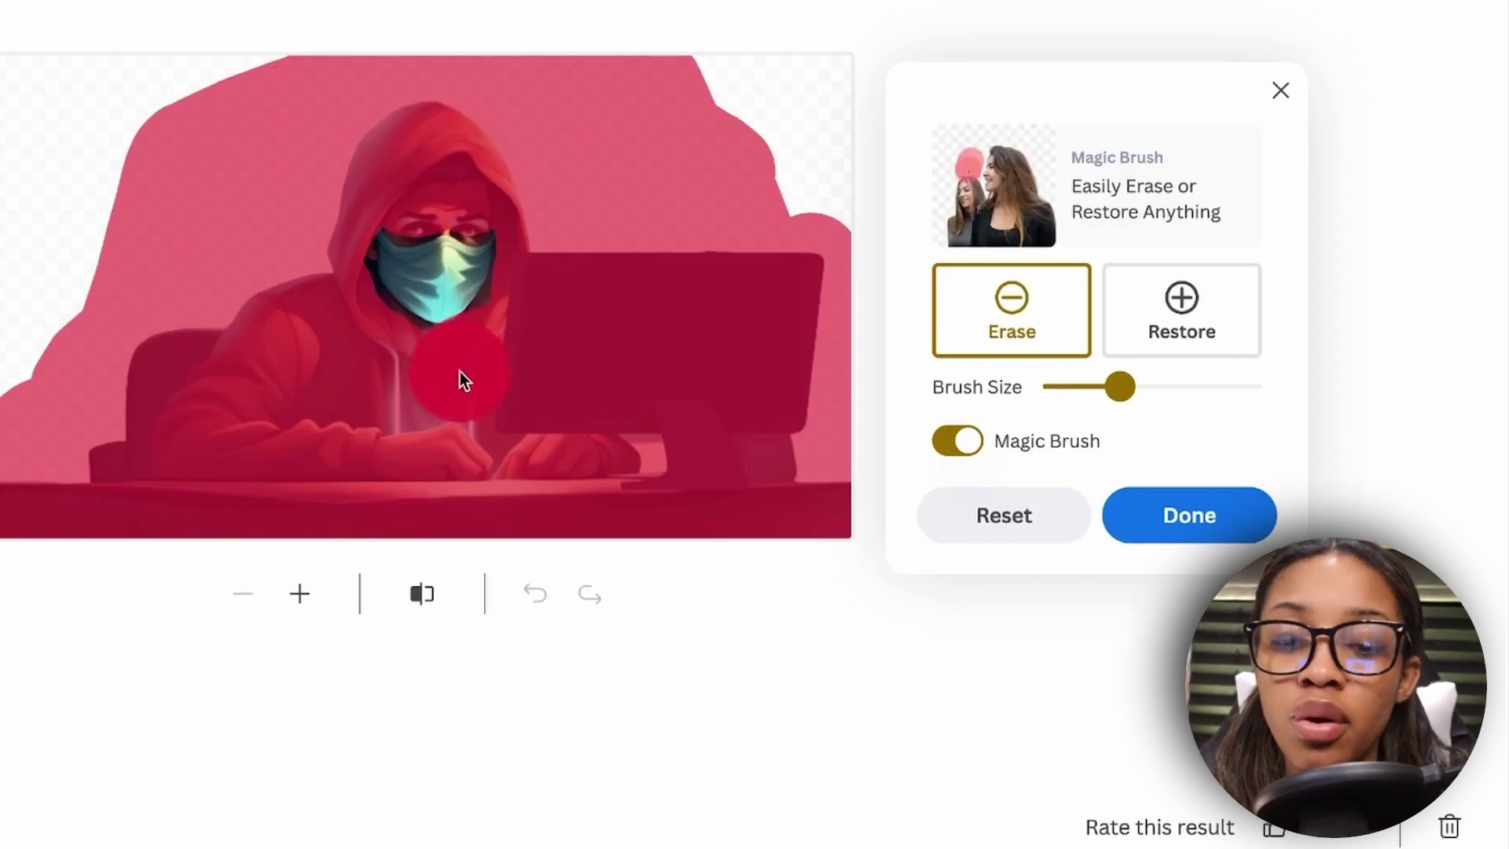
click(405, 407)
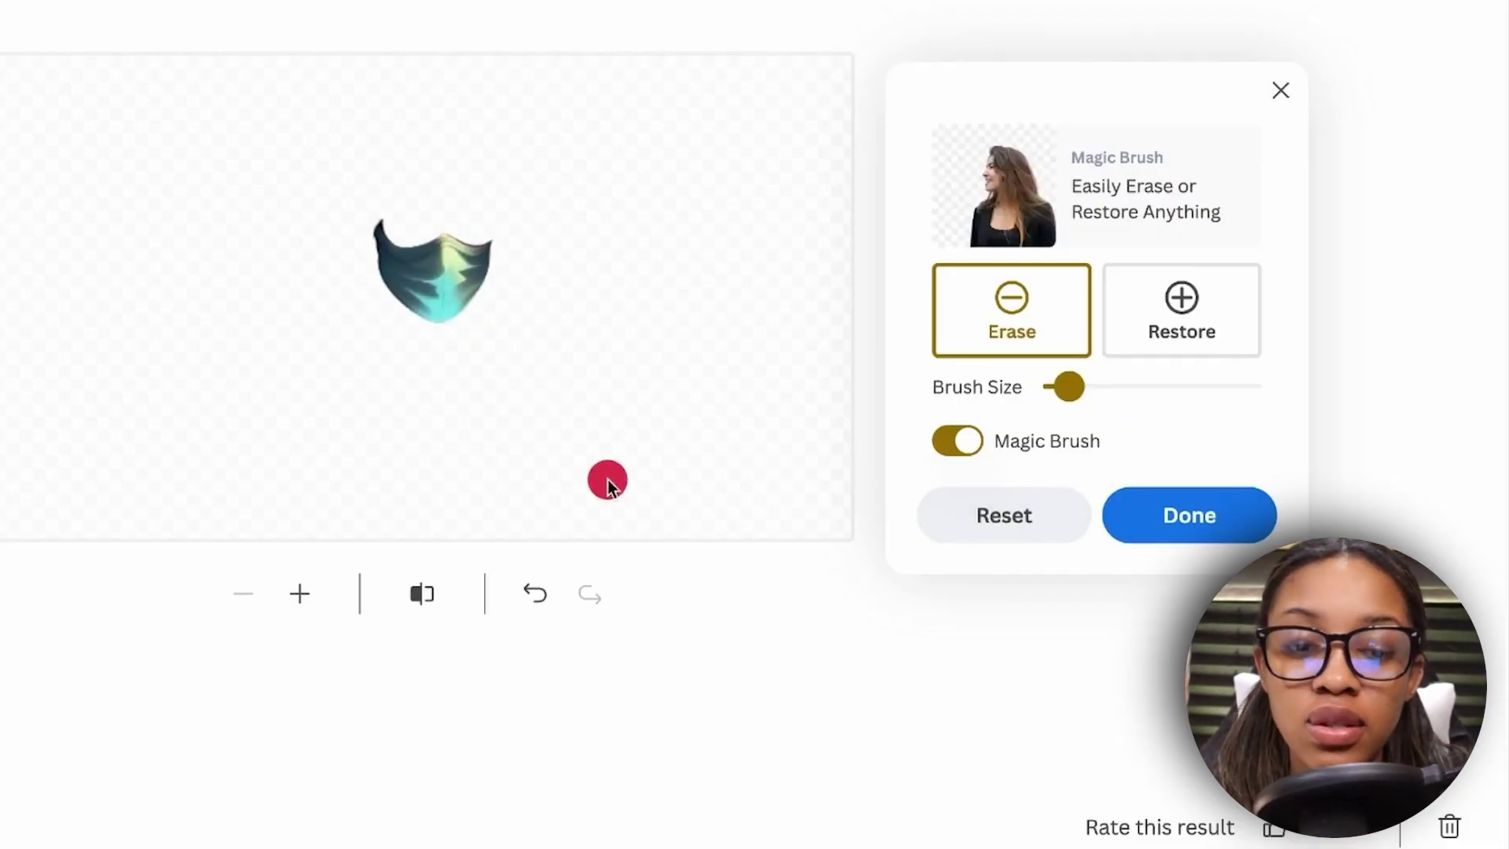
click(1234, 516)
click(1054, 420)
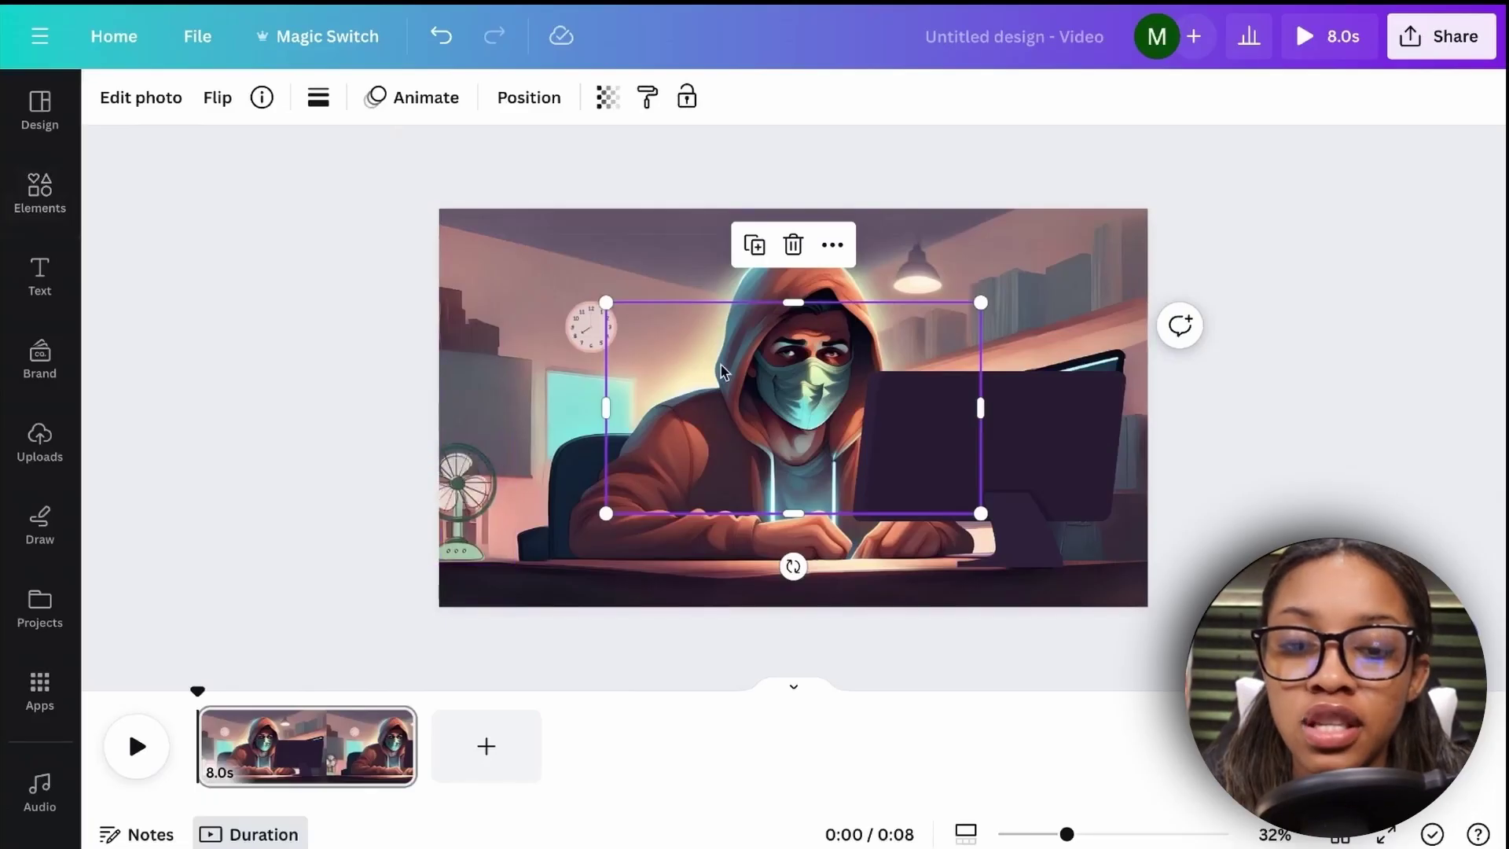
Stretch the mask cut-out from its top-left and bottom-right corners to cover the whole page.
scroll(723, 369, up, 2)
drag(490, 244, 458, 209)
drag(996, 520, 1246, 661)
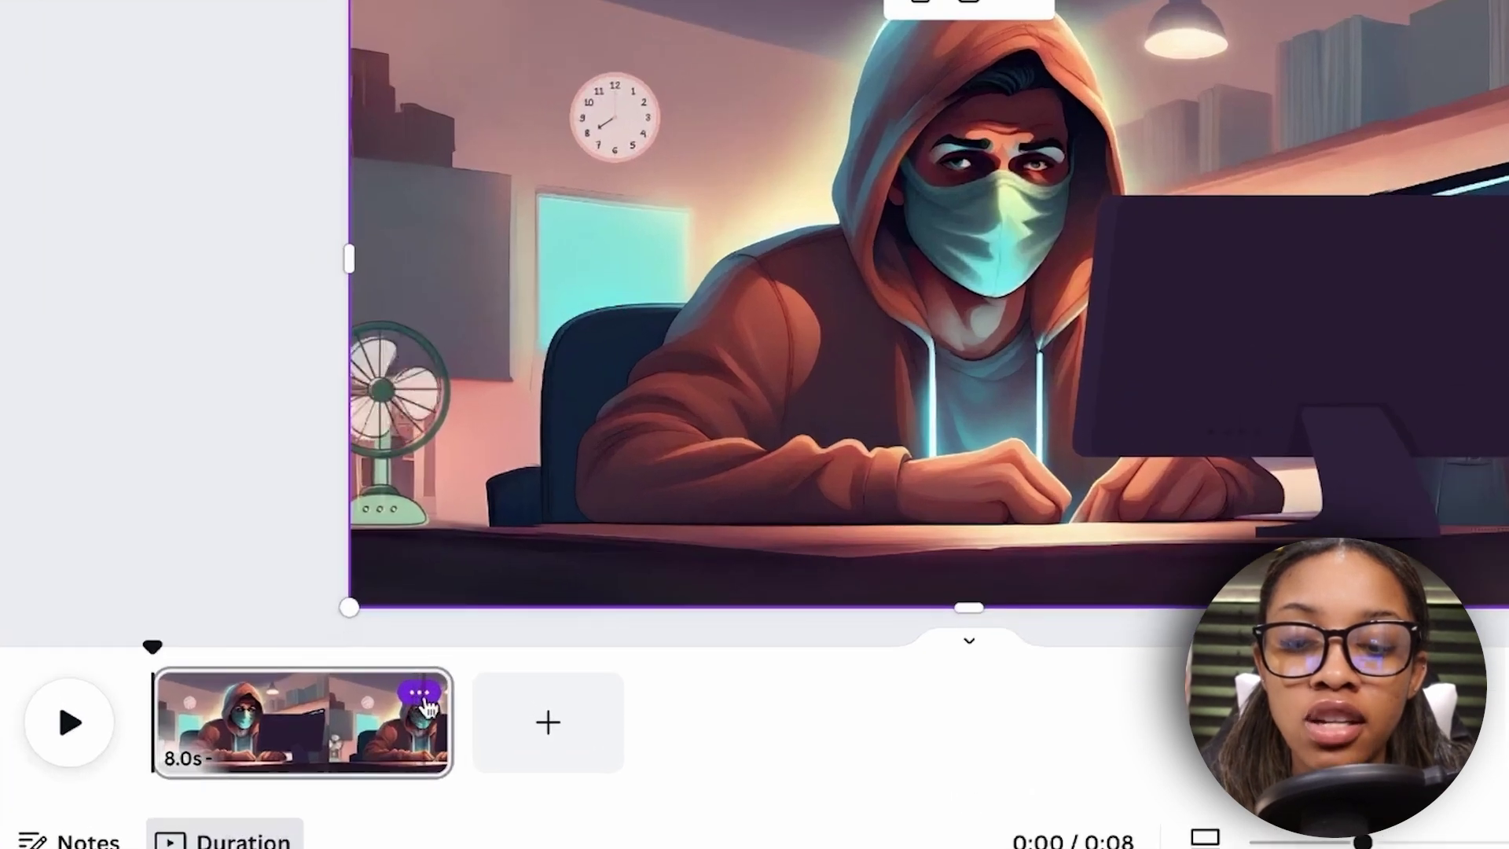
Duplicate page 1 into a second 8-second page and move the playhead into Page 2.
click(392, 727)
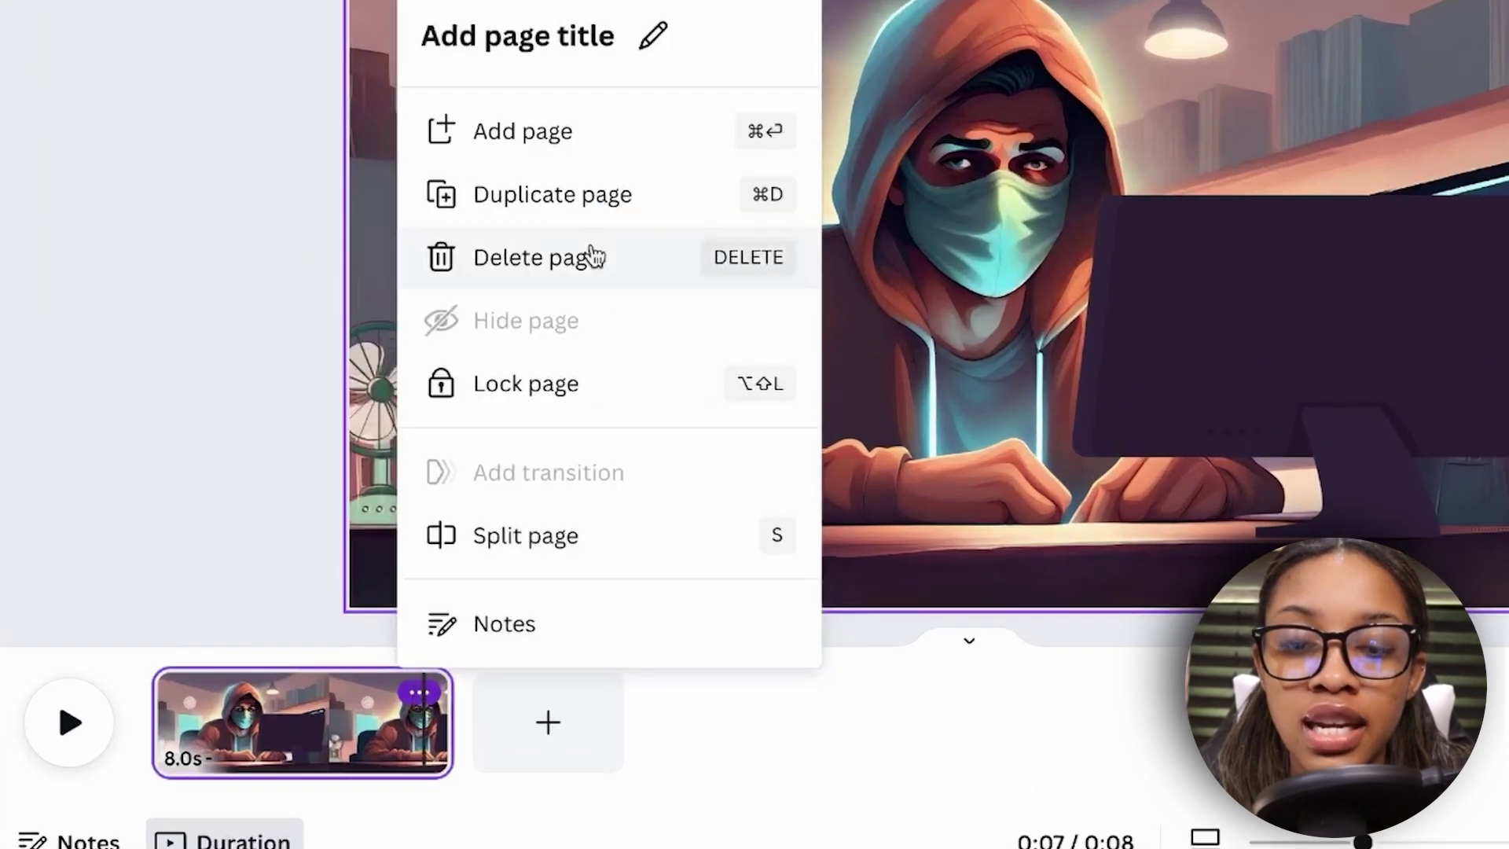
click(592, 197)
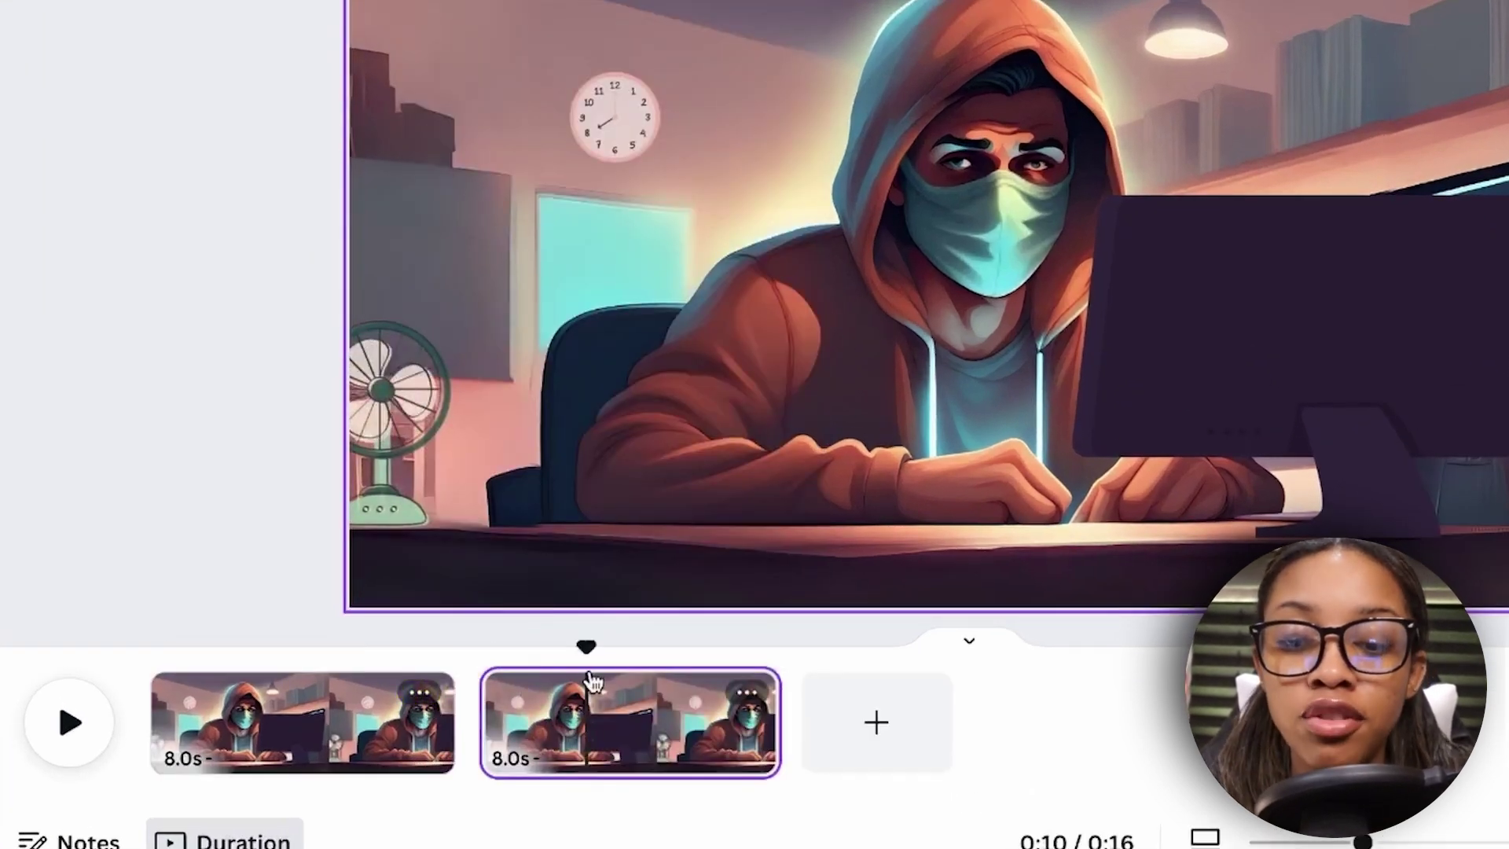
drag(578, 649, 432, 646)
click(571, 719)
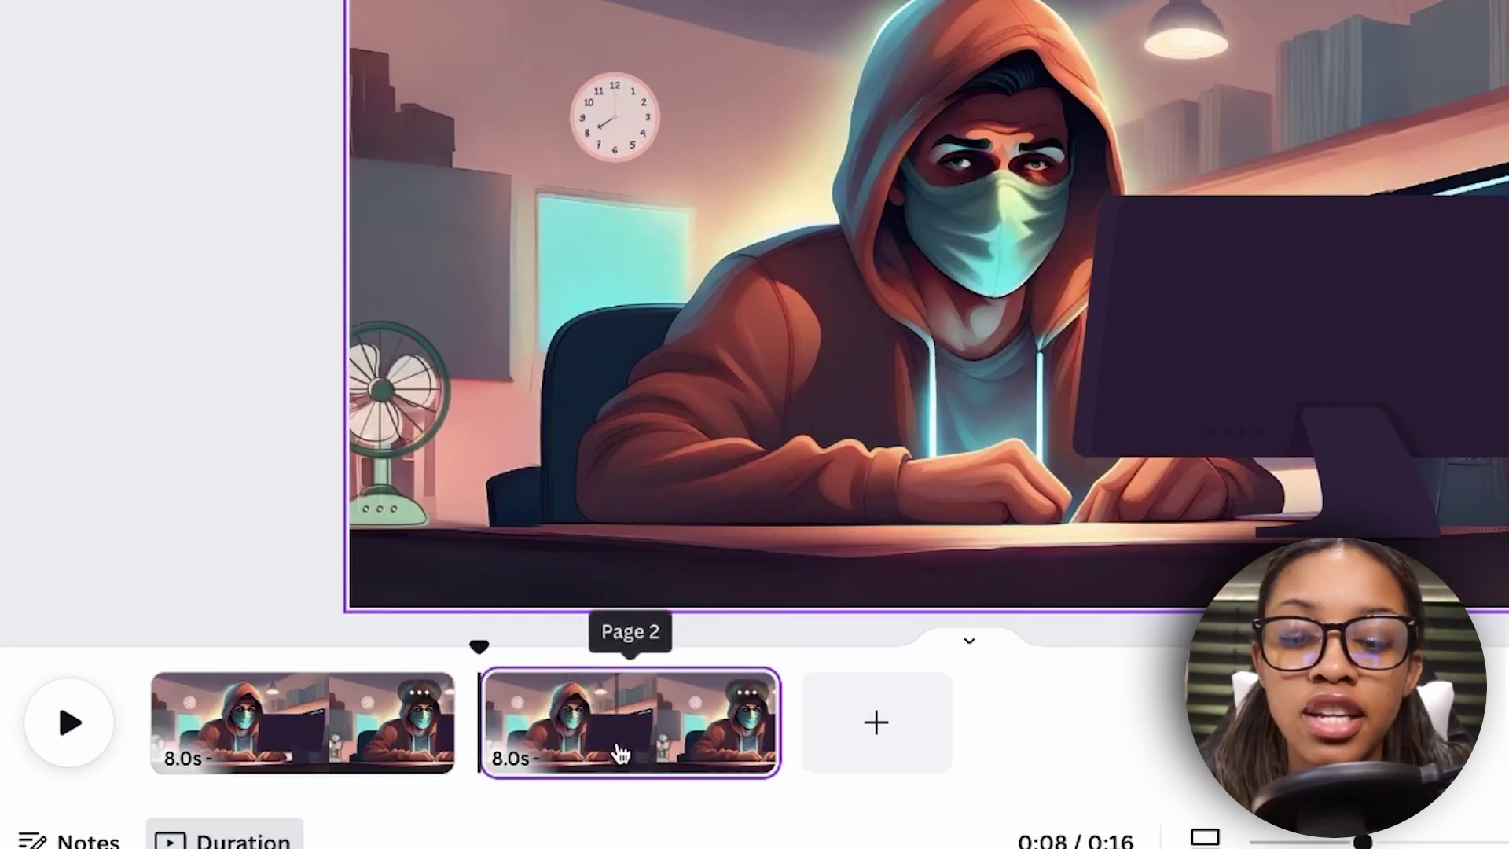
click(585, 735)
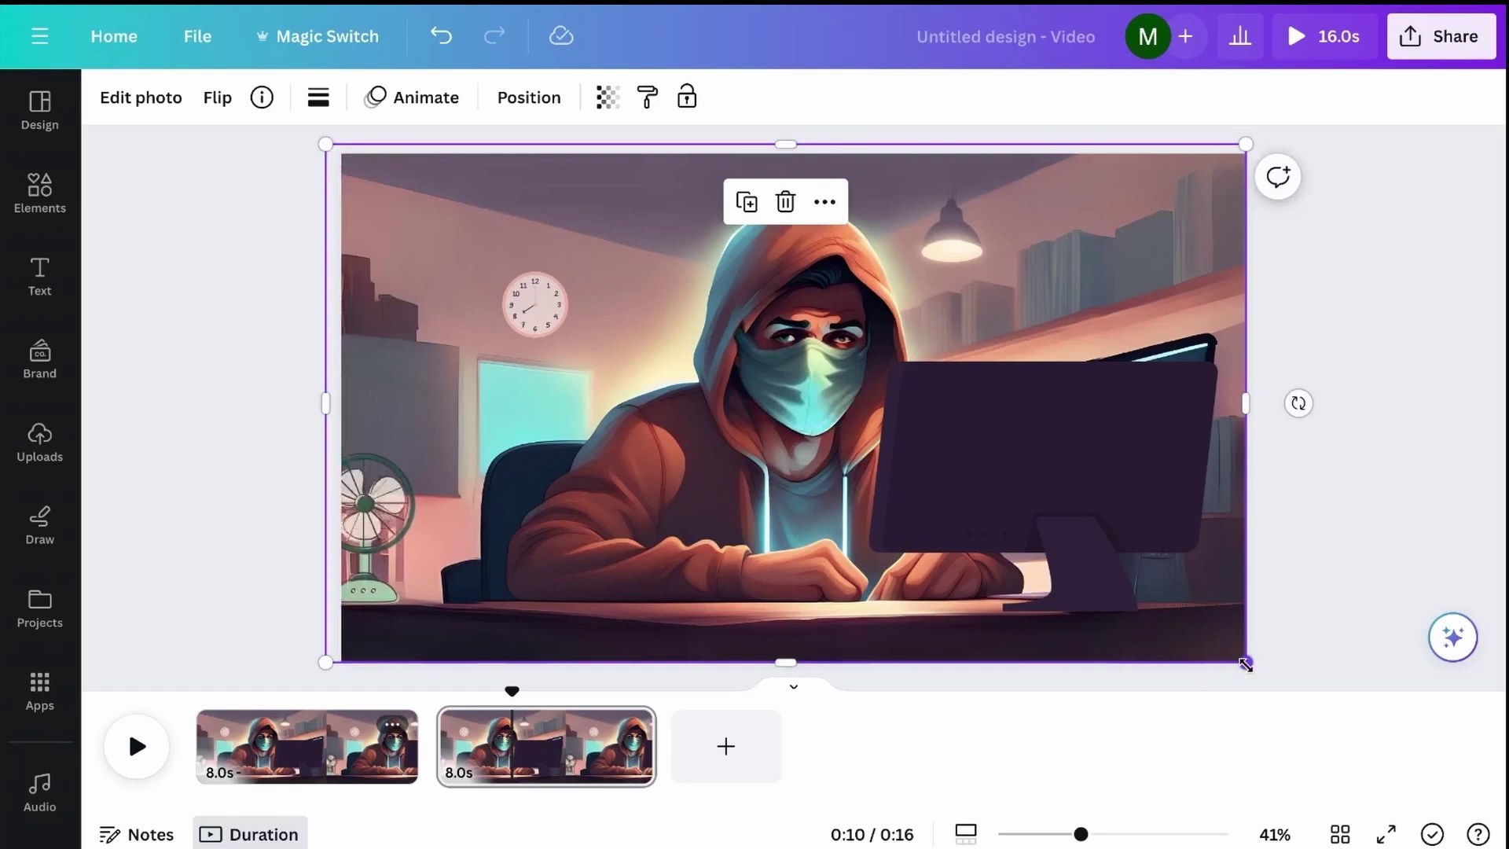
Enlarge the Page 2 image slightly past the page edges to about 2,006 × 1,129.
drag(1246, 664, 1265, 677)
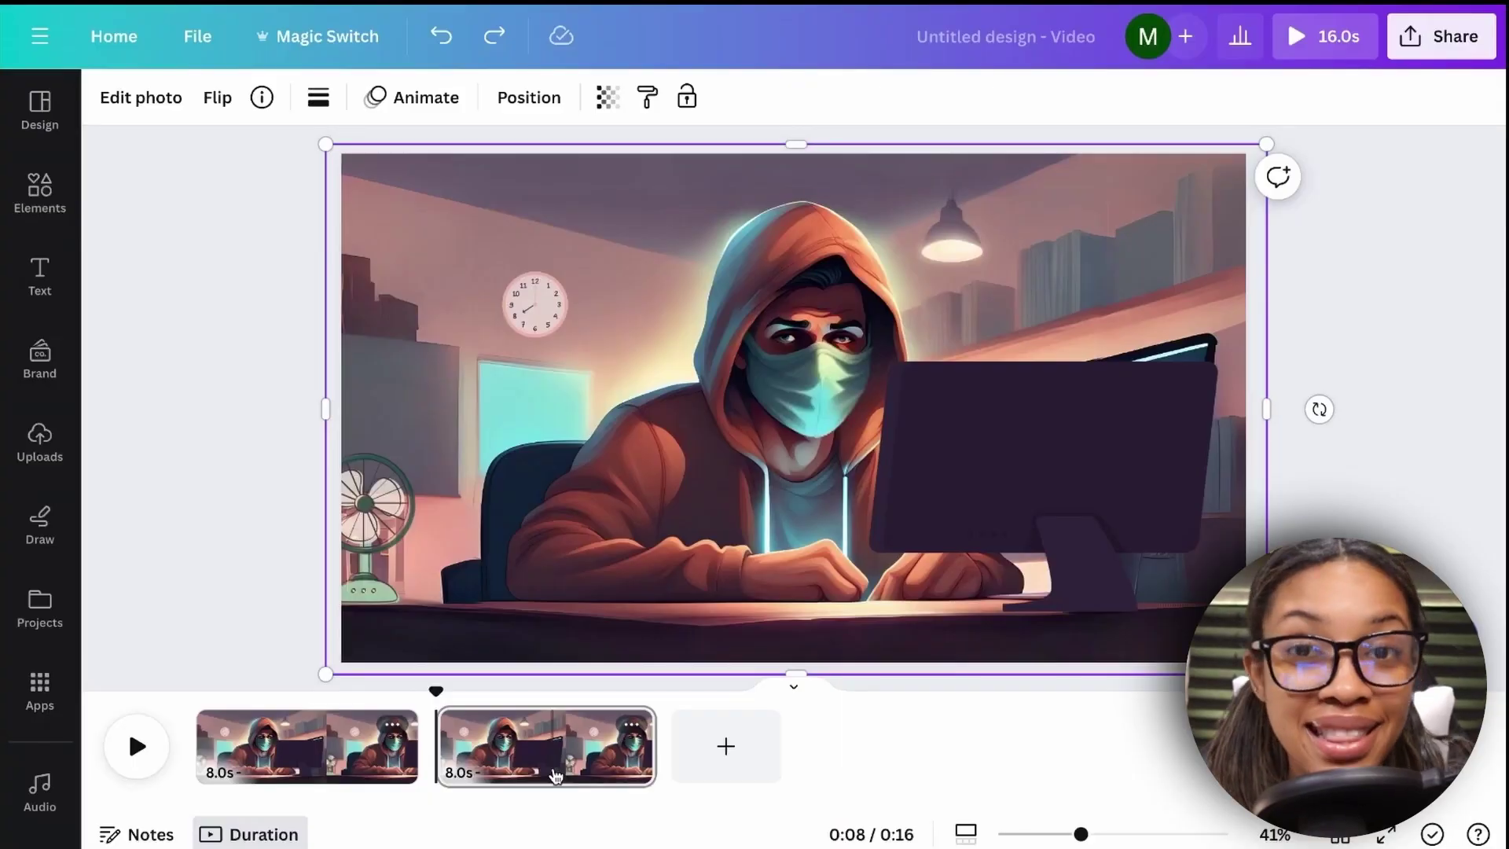
Set Page 1's duration to 0.1 seconds and apply it to all pages.
click(290, 756)
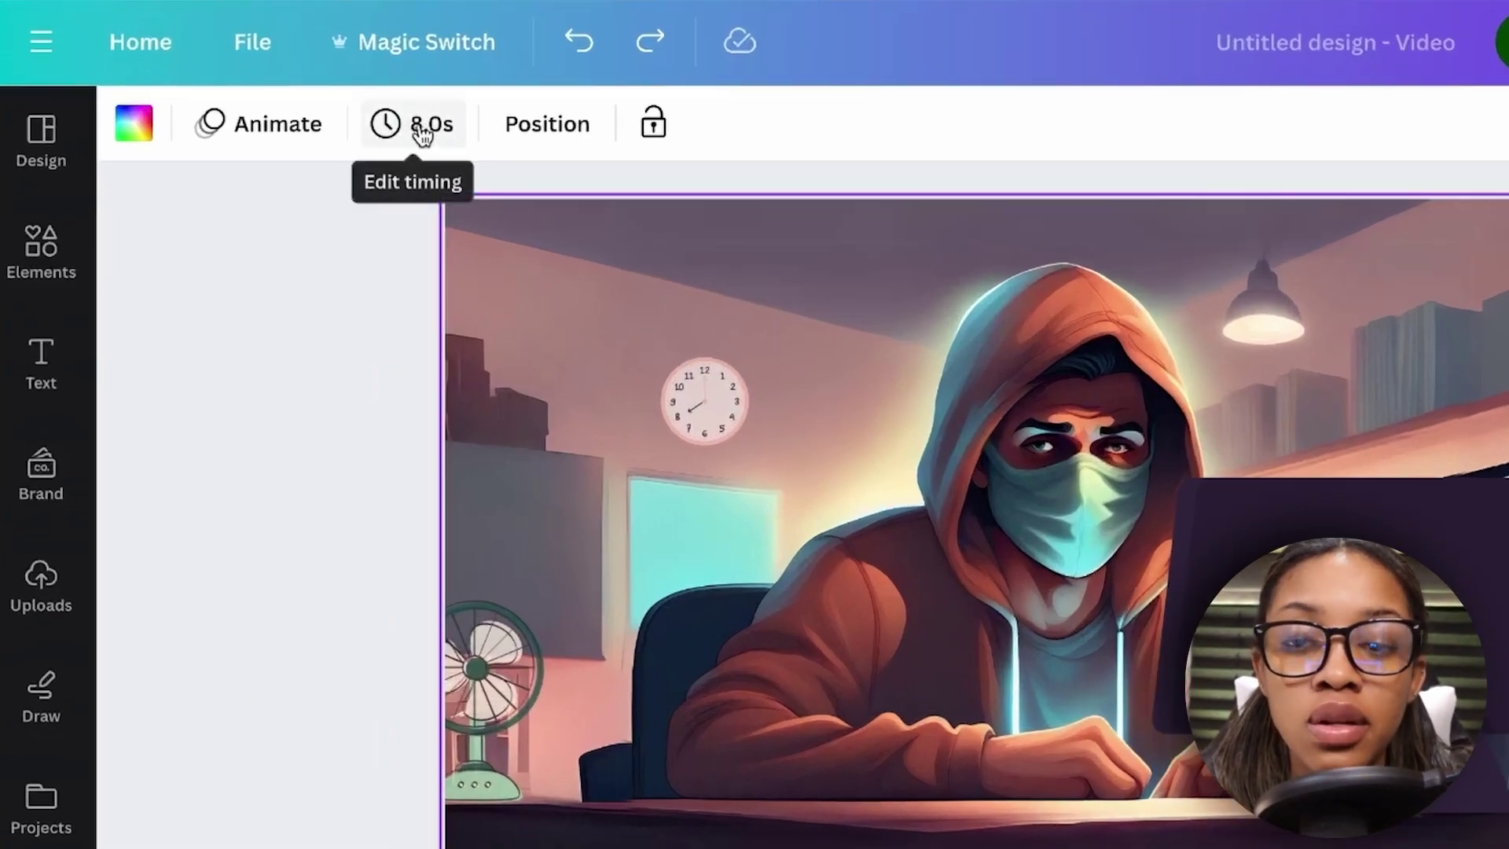
click(422, 132)
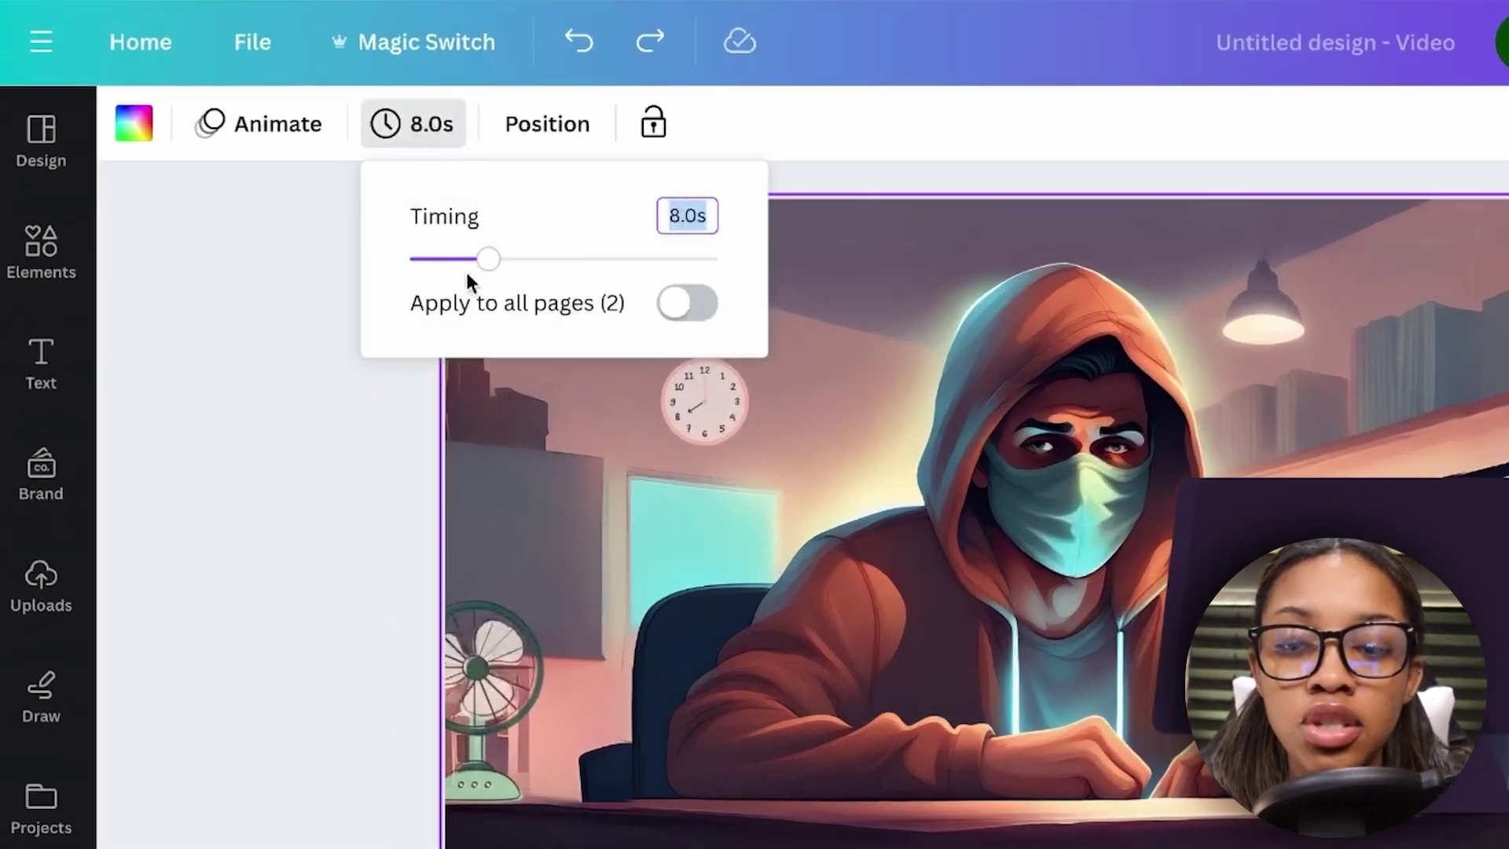
drag(488, 271, 323, 279)
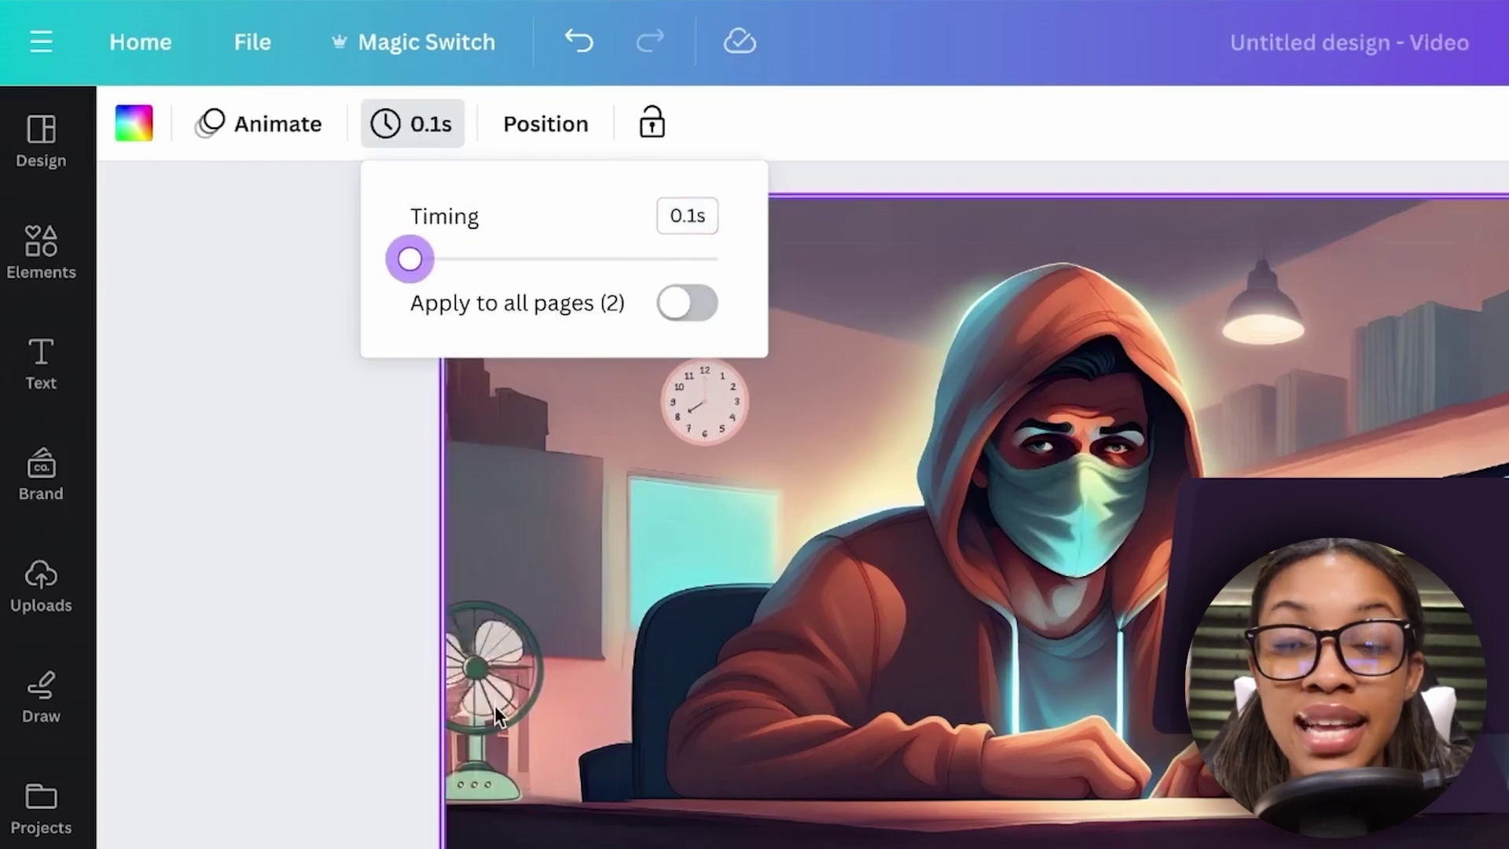
click(690, 309)
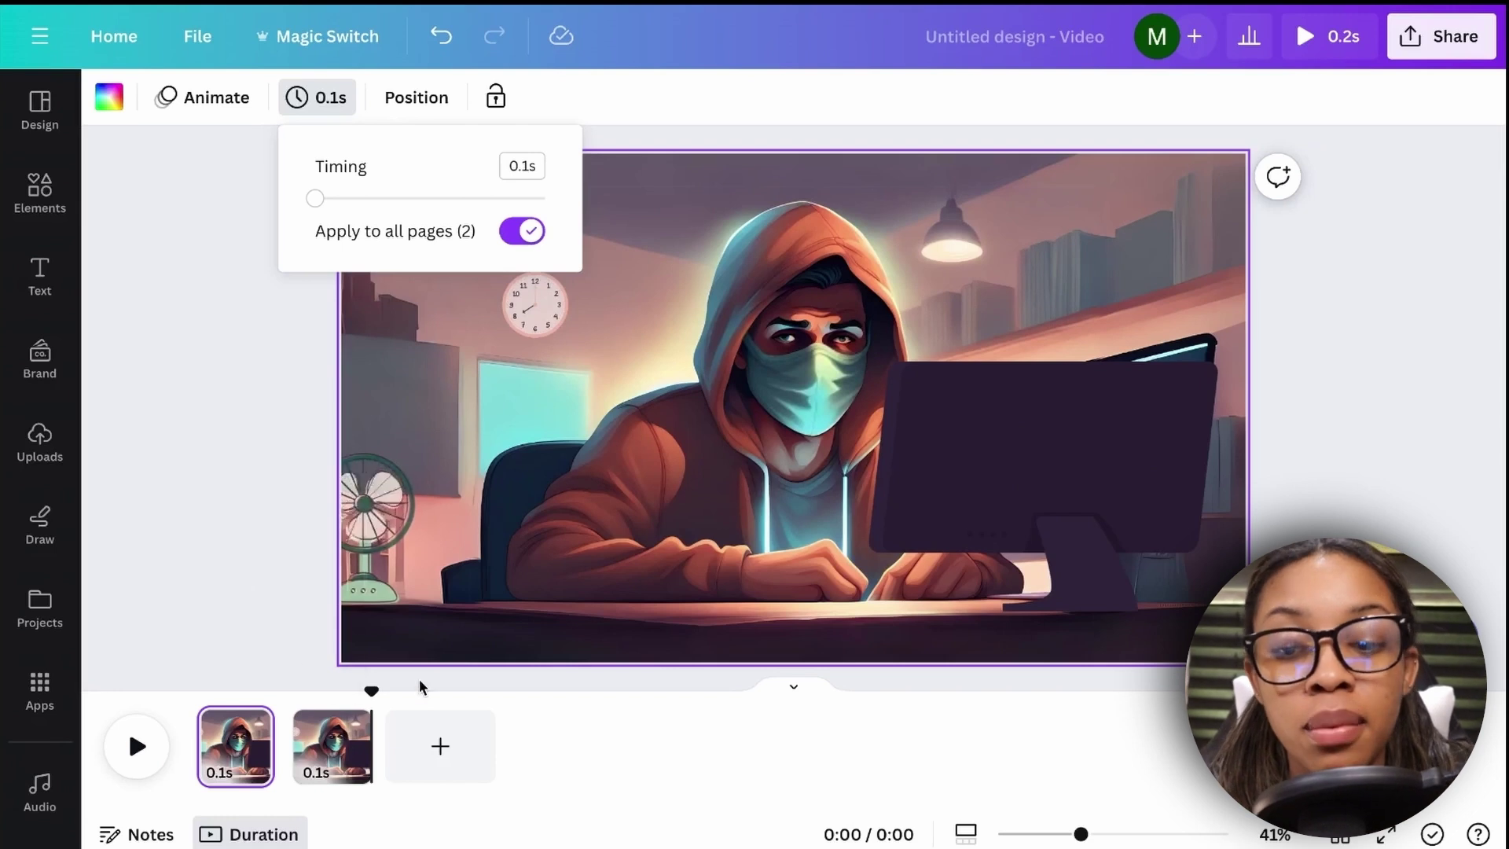
click(629, 734)
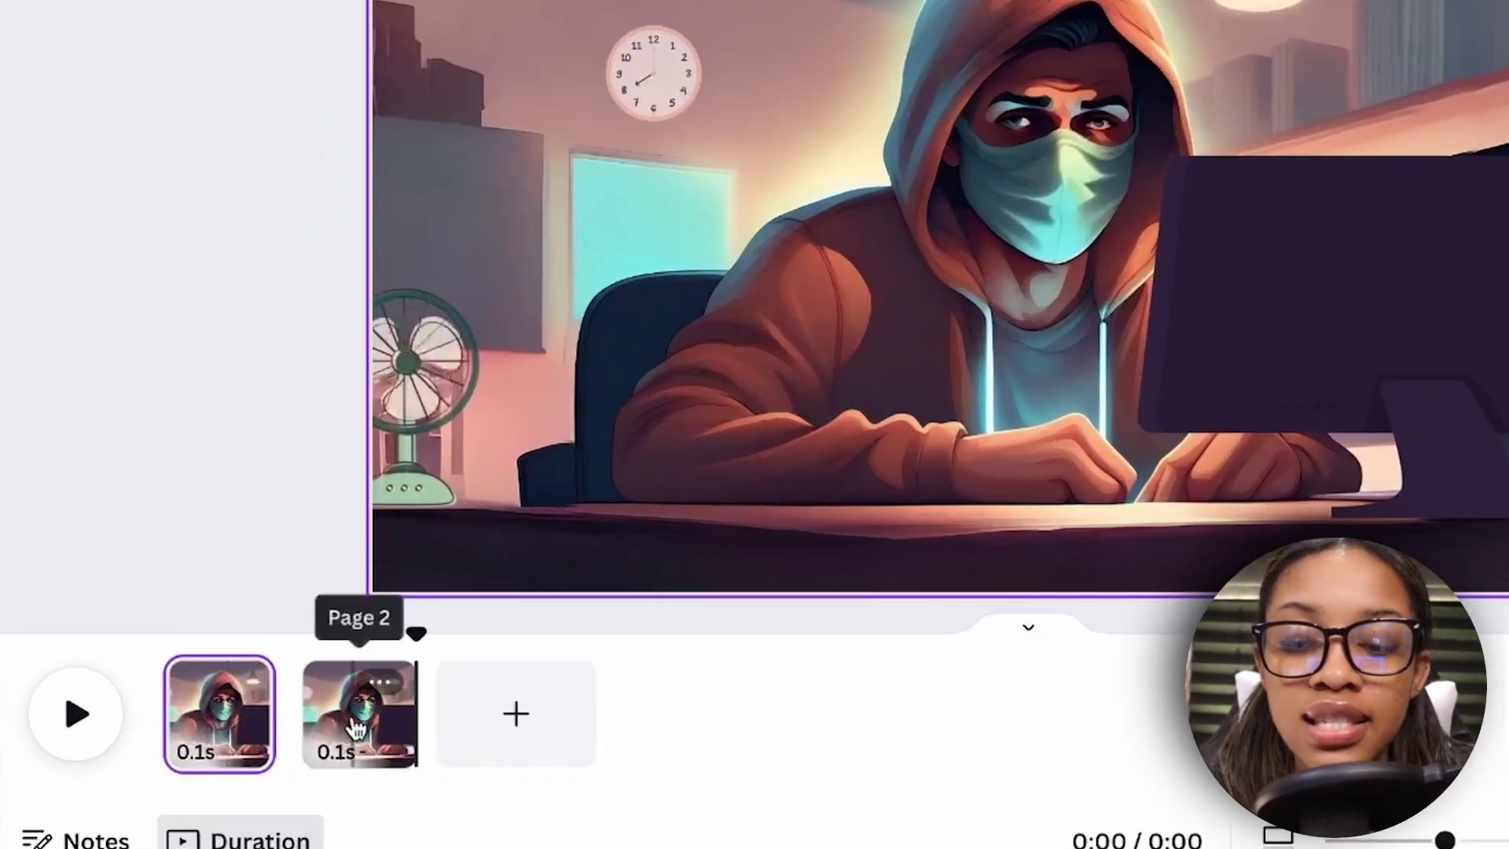
Select both 0.1-second pages and duplicate them with Duplicate 2 pages.
shift+click(302, 762)
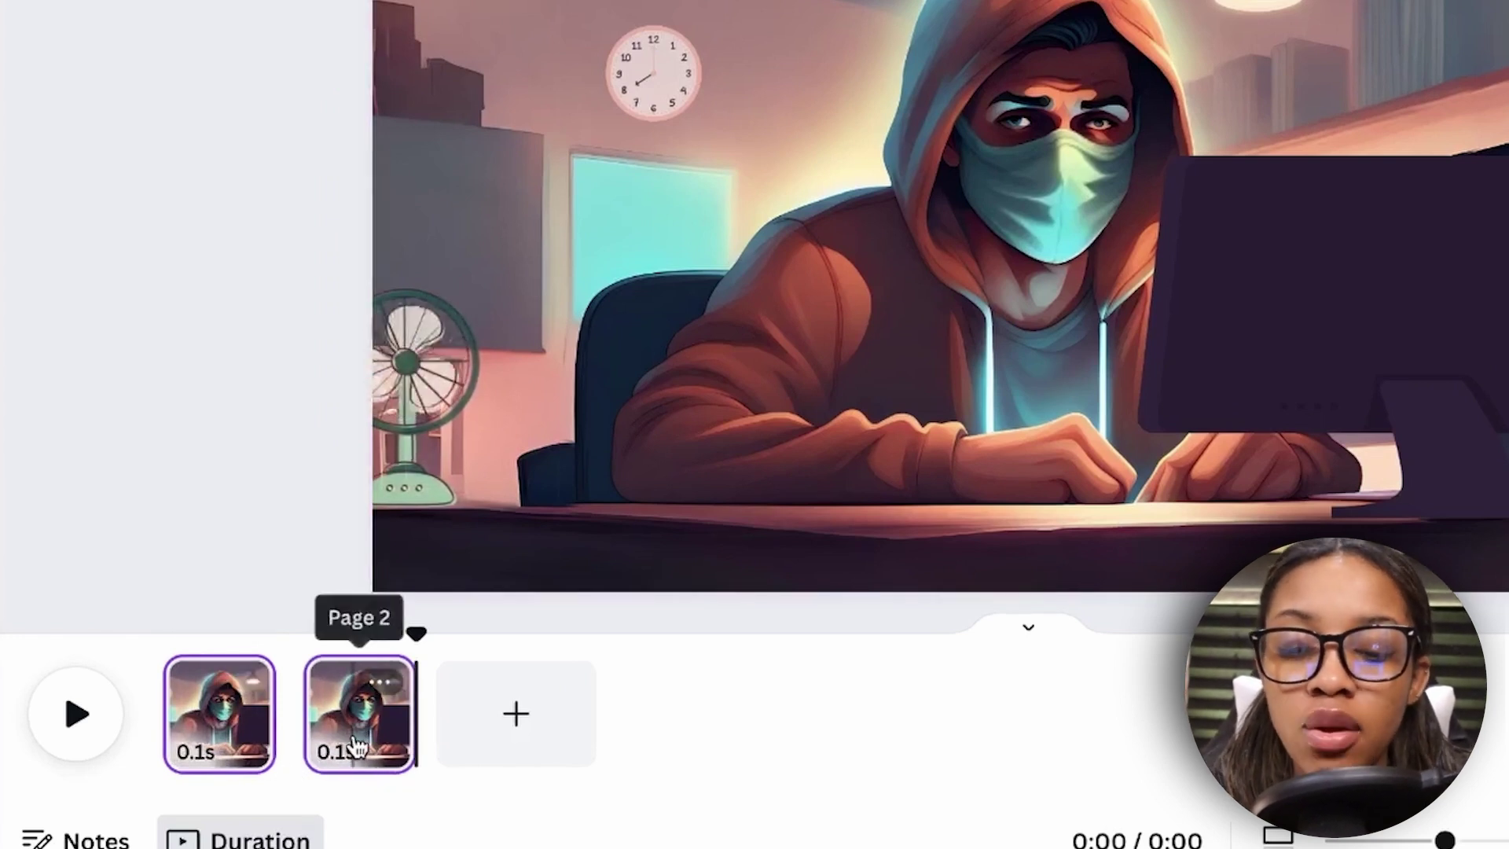
click(381, 681)
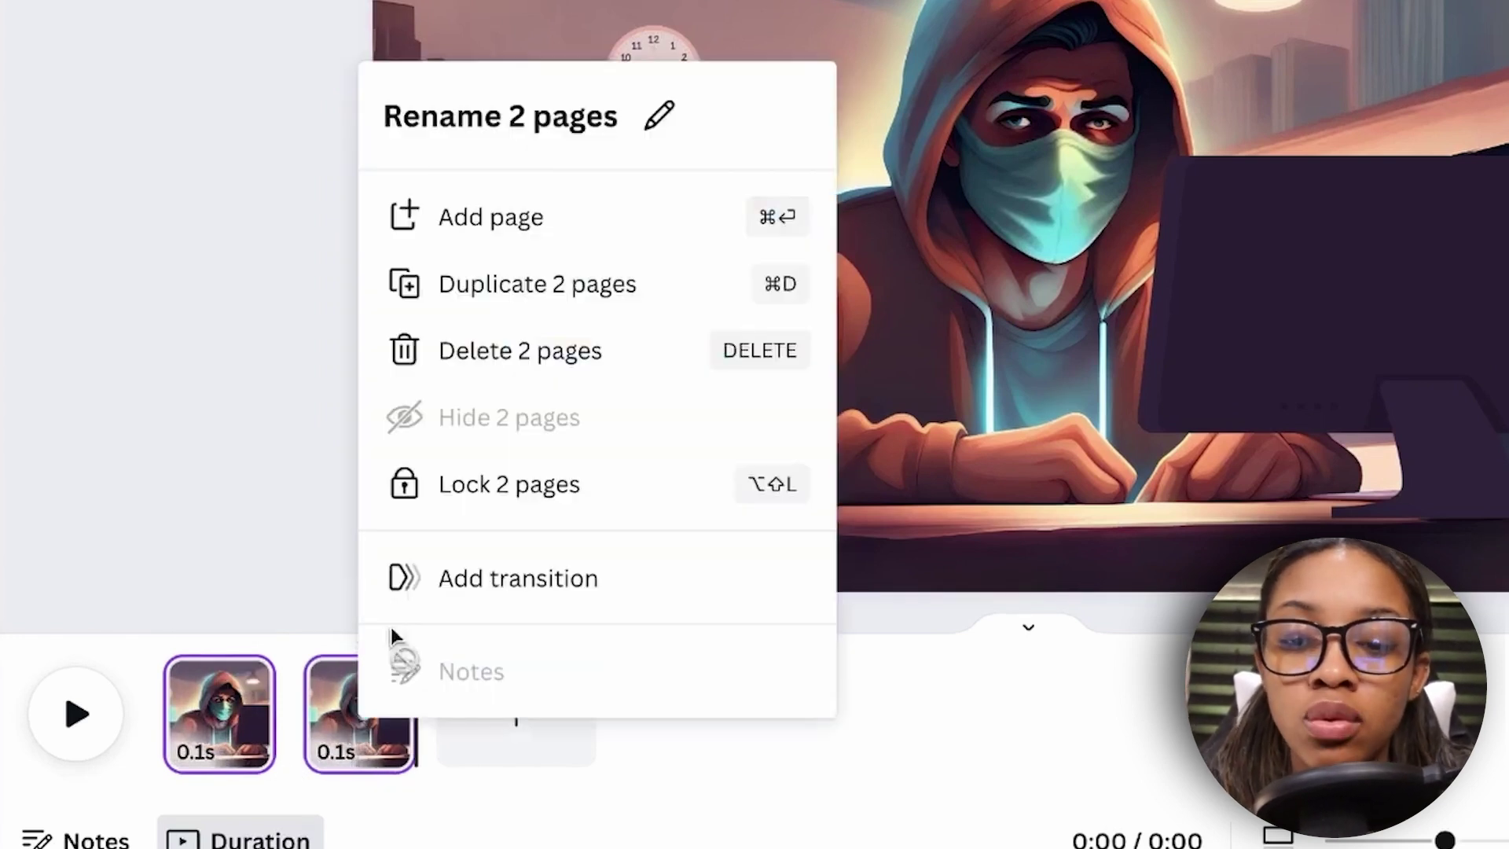
click(534, 293)
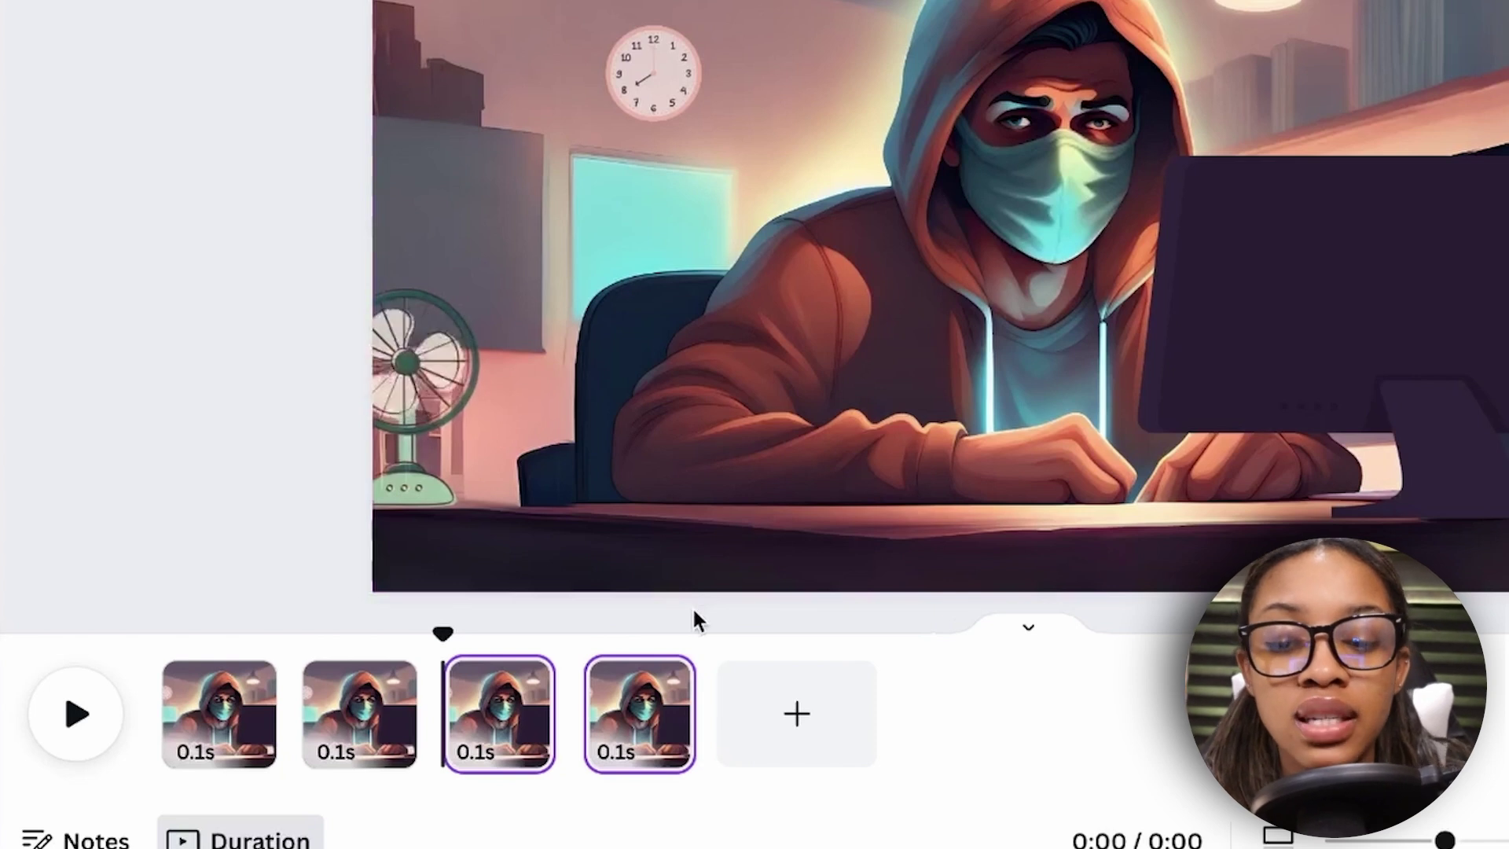
Keep duplicating the pages with Ctrl+D until the video runs 21.2 seconds.
key(ctrl+d)
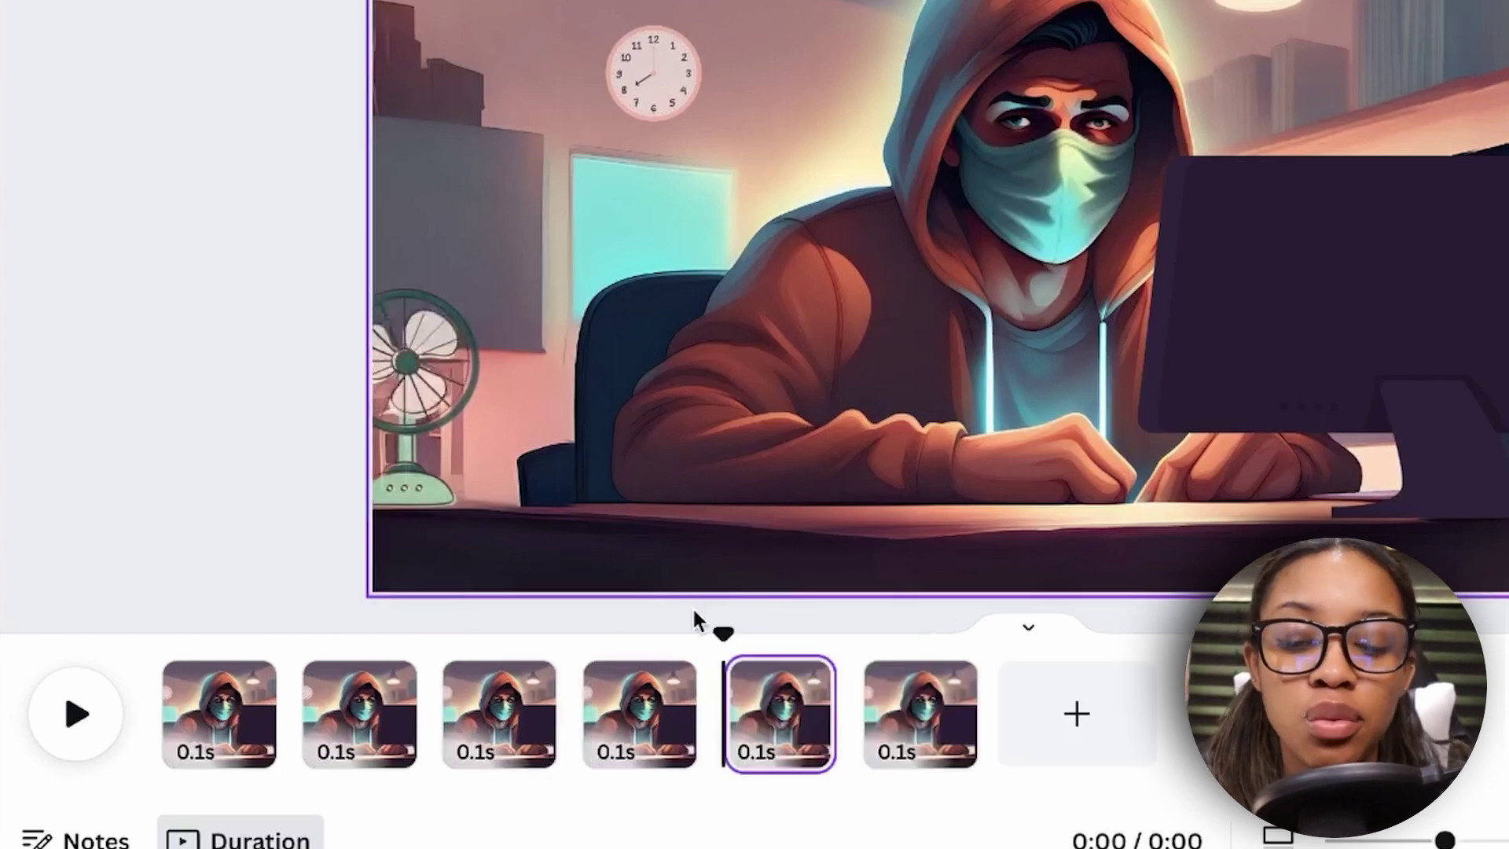
key(ctrl+d)
key(ctrl+d)
key(ctrl+d)
key(ctrl+d)
key(ctrl+d)
key(ctrl+d)
key(ctrl+d)
key(ctrl+d)
key(ctrl+d)
key(ctrl+d)
key(ctrl+d)
key(ctrl+d)
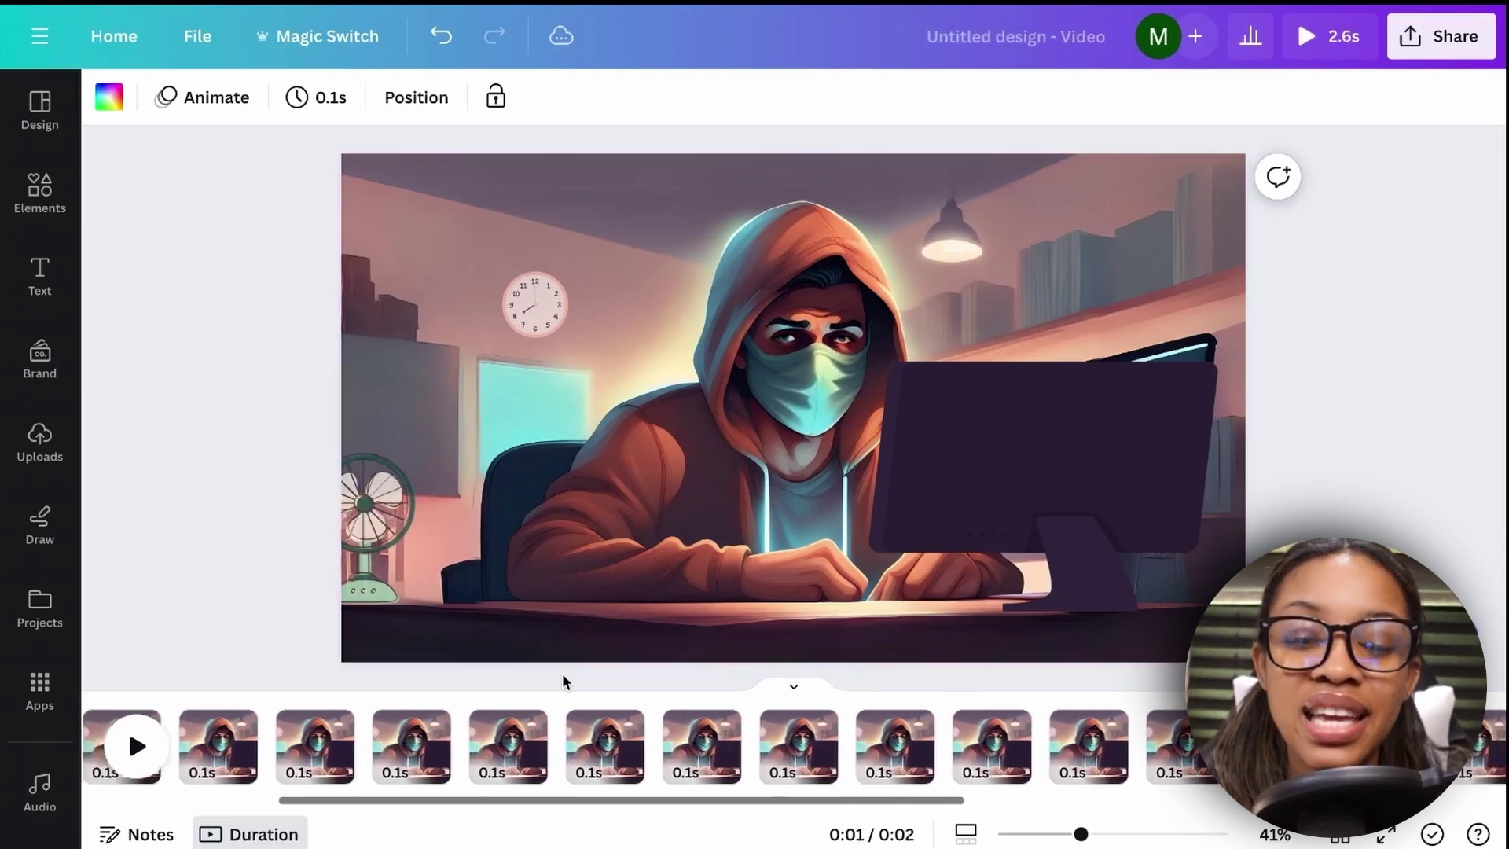
key(ctrl+d)
key(ctrl+d)
key(ctrl+d)
key(ctrl+d)
key(ctrl+d)
key(ctrl+d)
key(ctrl+d)
key(ctrl+d)
key(ctrl+d)
key(ctrl+d)
key(ctrl+d)
key(ctrl+d)
key(ctrl+d)
key(ctrl+d)
key(ctrl+d)
key(ctrl+d)
key(ctrl+d)
key(ctrl+d)
key(ctrl+d)
key(ctrl+d)
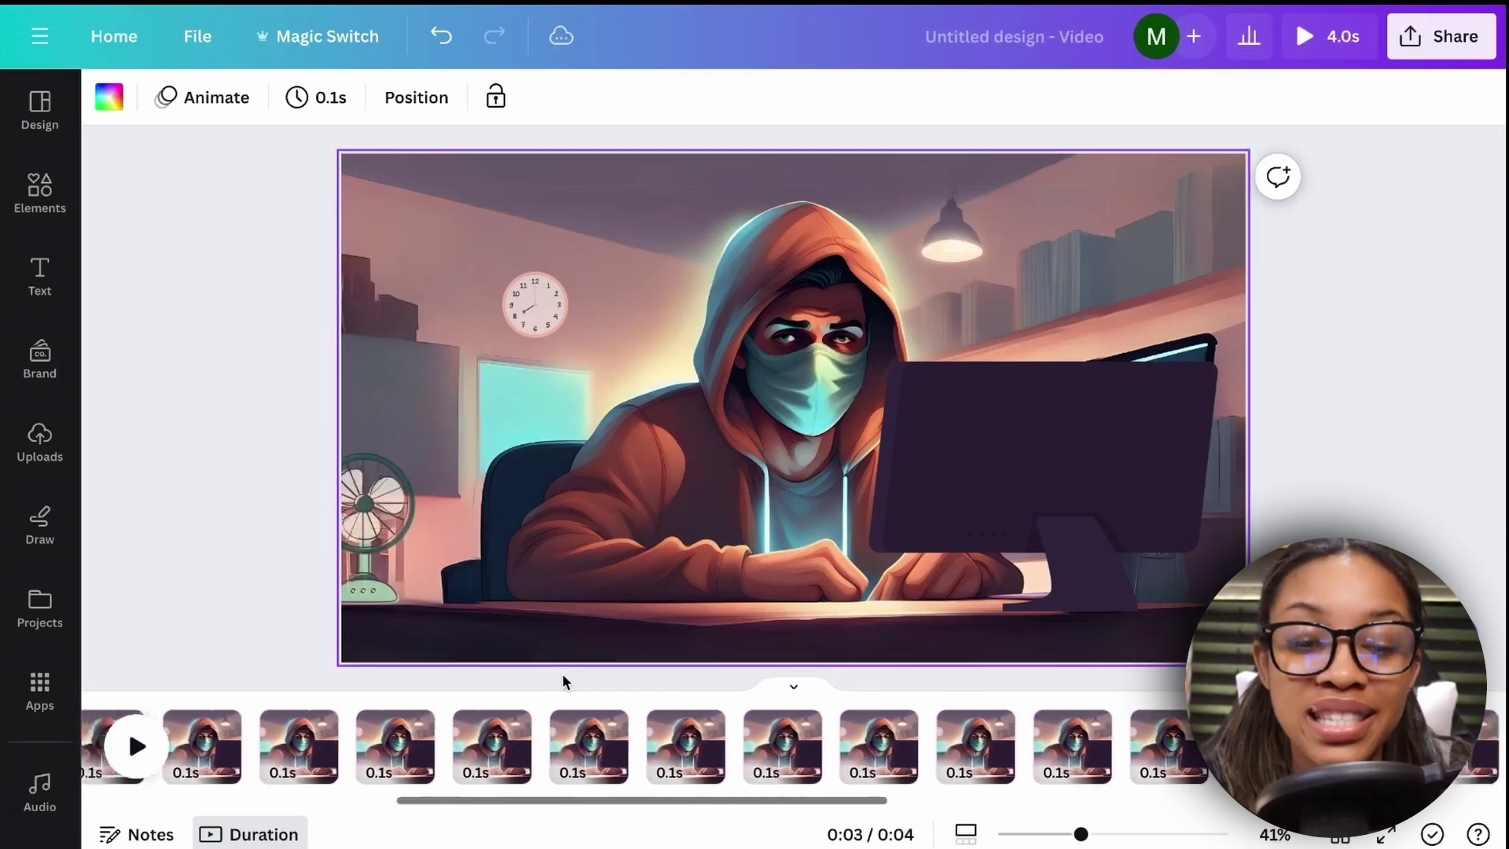
key(ctrl+d)
key(ctrl+d)
key(ctrl+d)
key(ctrl+d)
key(ctrl+d)
key(ctrl+d)
key(ctrl+d)
key(ctrl+d)
key(ctrl+d)
key(ctrl+d)
key(ctrl+d)
key(ctrl+d)
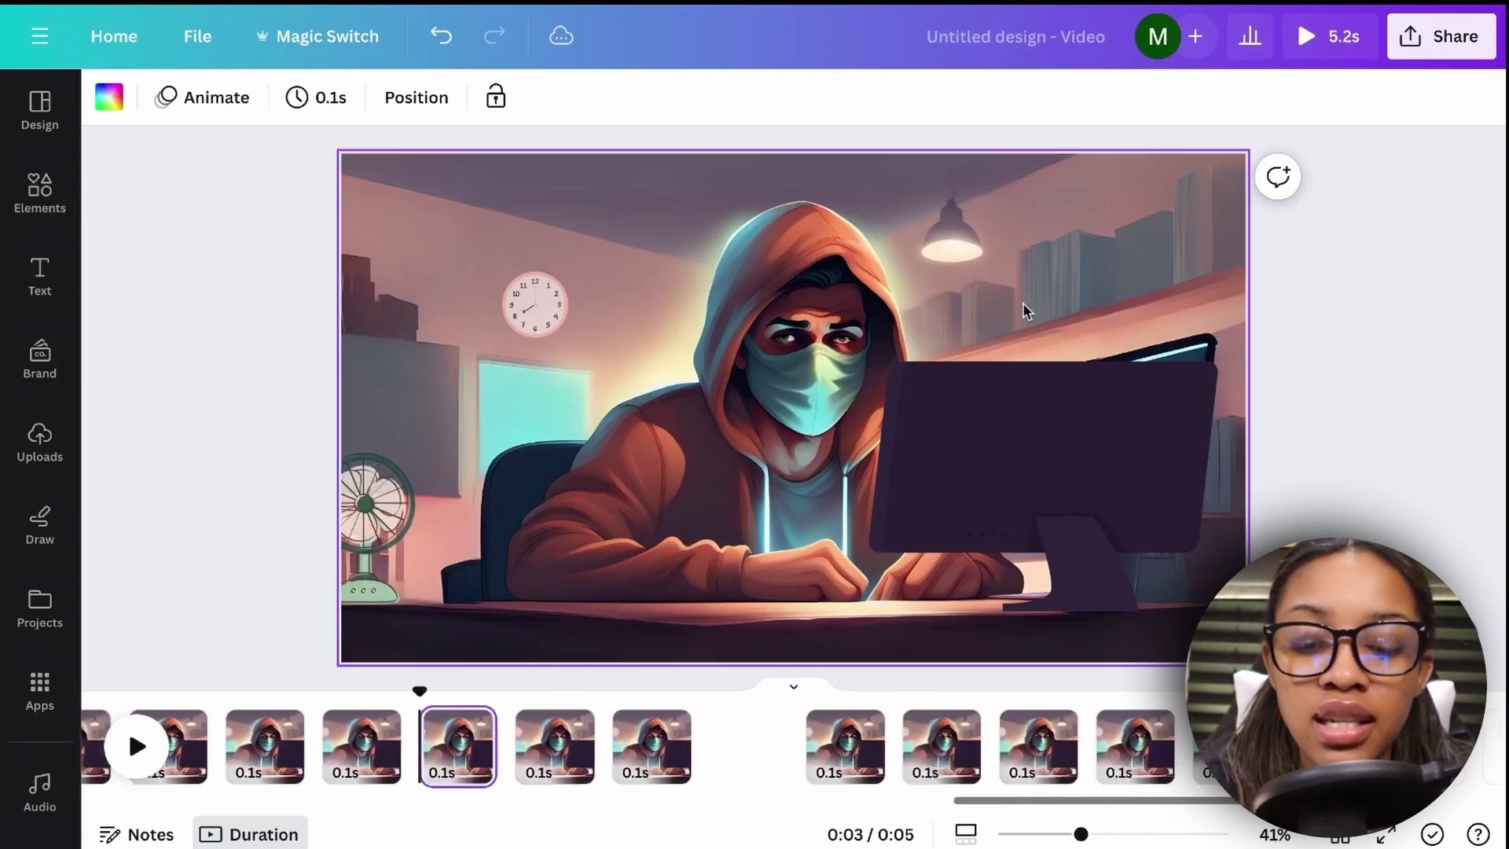
key(ctrl+d)
key(ctrl+d)
key(ctrl+d)
key(ctrl+d)
key(ctrl+d)
key(ctrl+d)
key(ctrl+d)
key(ctrl+d)
key(ctrl+d)
key(ctrl+d)
key(ctrl+d)
key(ctrl+d)
key(ctrl+d)
key(ctrl+d)
key(ctrl+d)
key(ctrl+d)
key(ctrl+d)
key(ctrl+d)
key(ctrl+d)
key(ctrl+d)
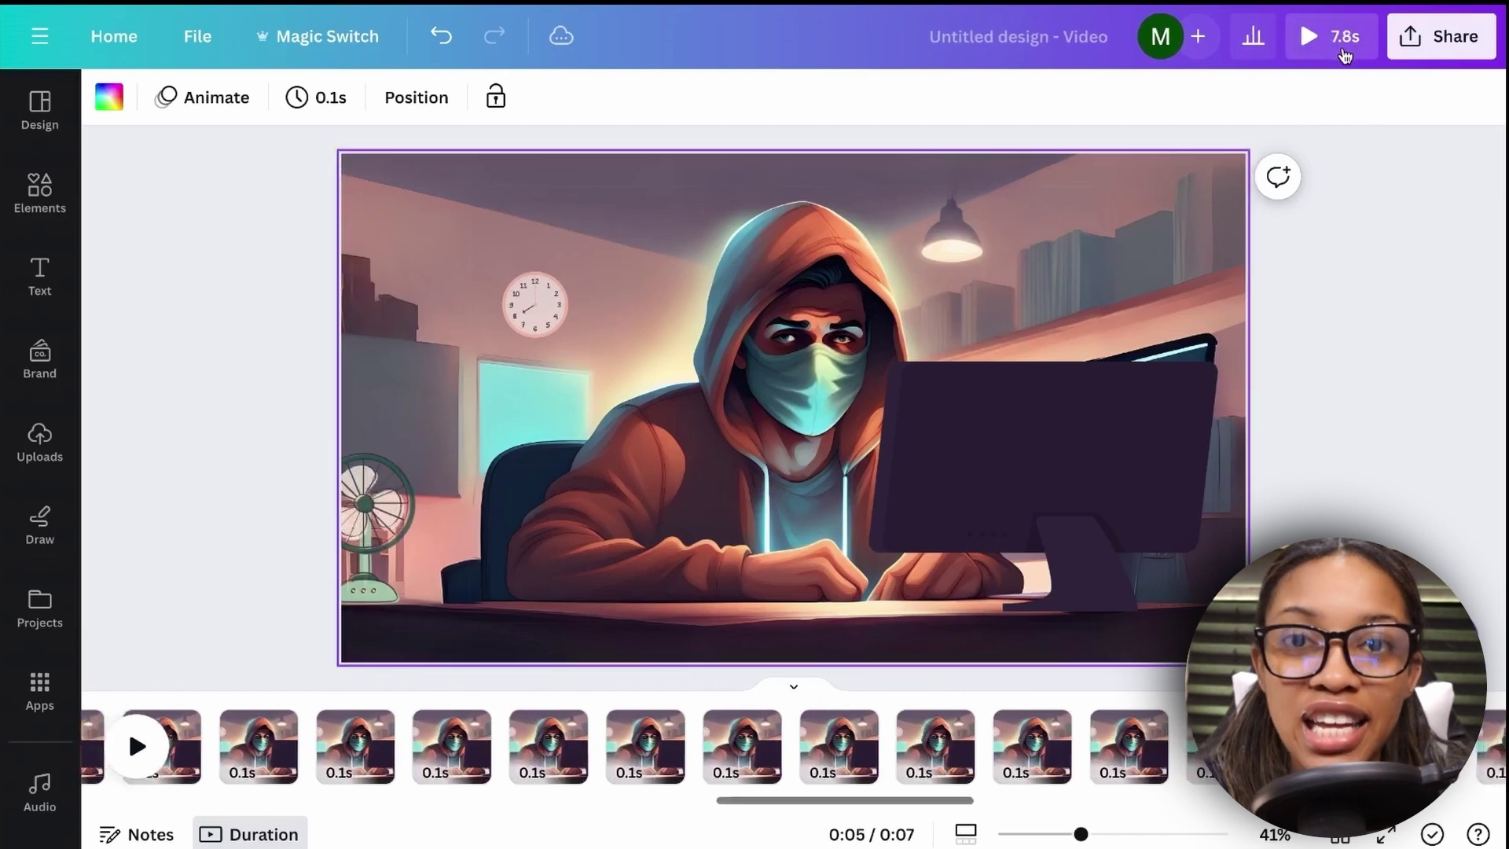
key(ctrl+d)
key(ctrl+d)
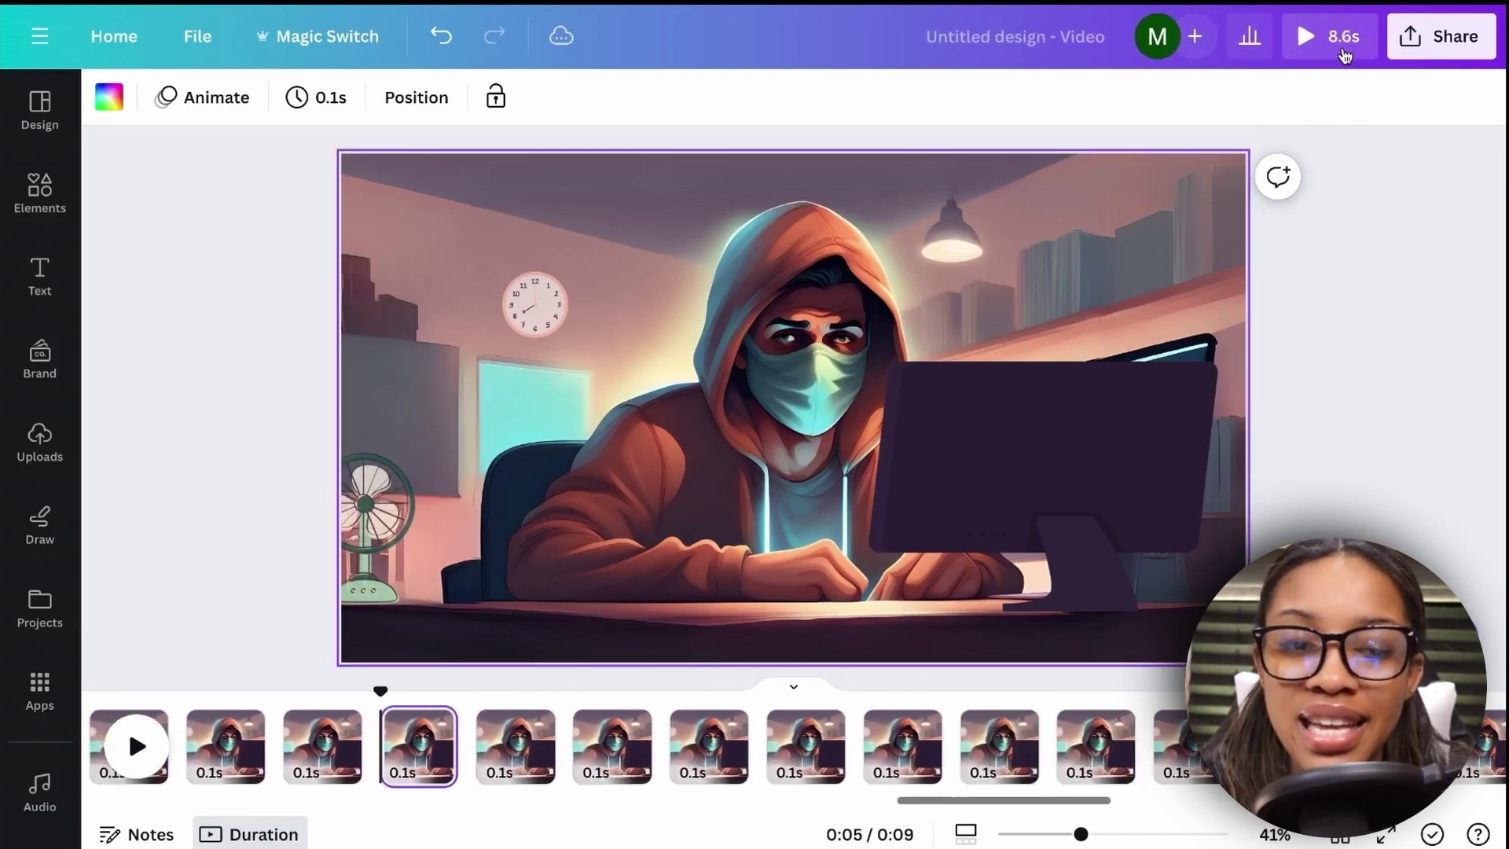
key(ctrl+d)
key(ctrl+d)
key(ctrl+d)
key(ctrl+d)
key(ctrl+d)
key(ctrl+d)
key(ctrl+d)
key(ctrl+d)
key(ctrl+d)
key(ctrl+d)
key(ctrl+d)
key(ctrl+d)
key(ctrl+d)
key(ctrl+d)
key(ctrl+d)
key(ctrl+d)
key(ctrl+d)
key(ctrl+d)
key(ctrl+d)
key(ctrl+d)
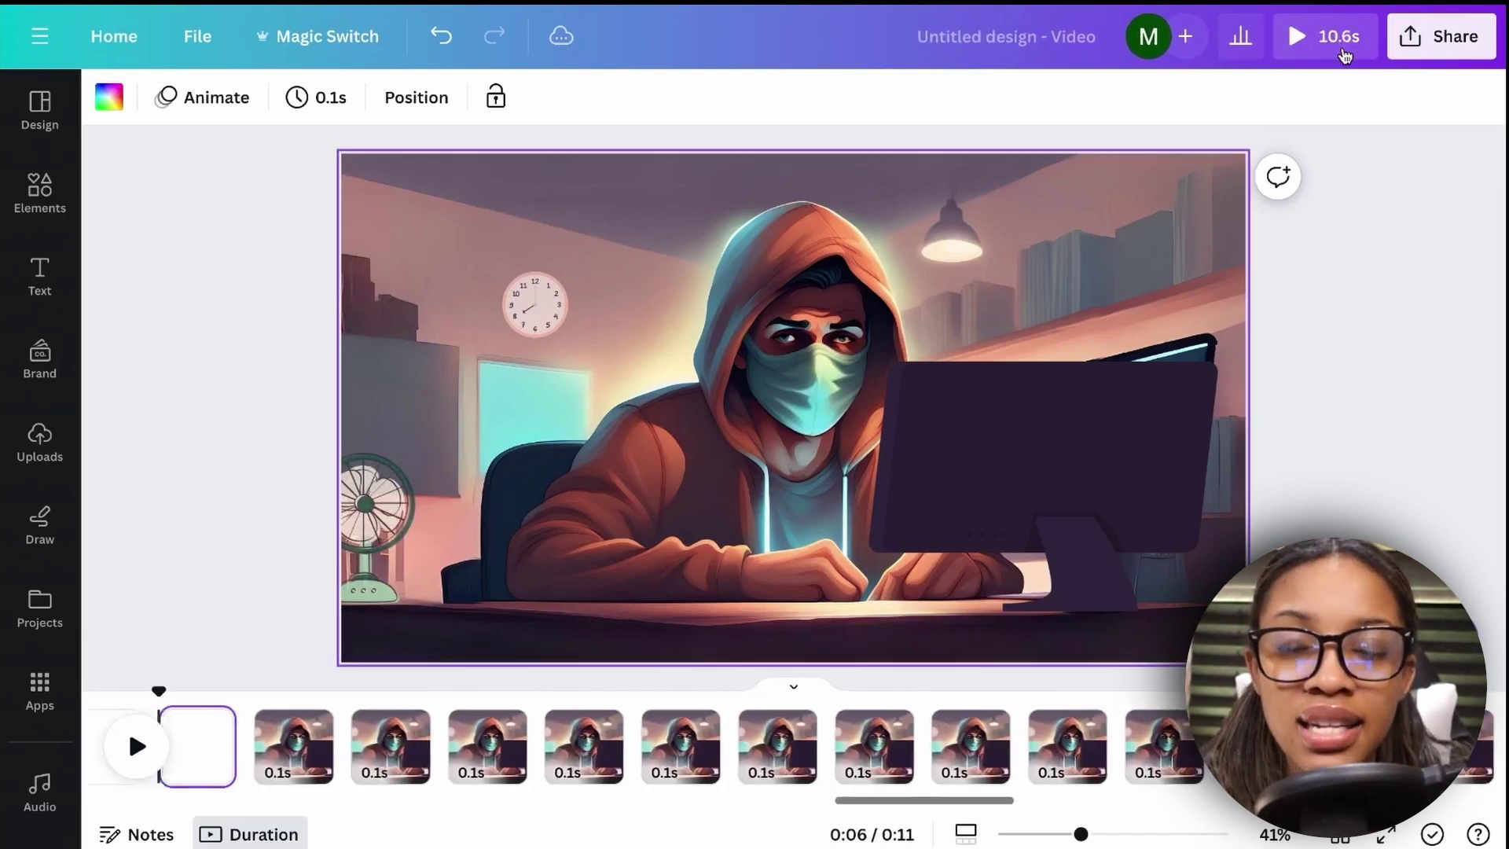
key(ctrl+d)
key(ctrl+d)
key(ctrl+d)
key(ctrl+d)
key(ctrl+d)
key(ctrl+d)
key(ctrl+d)
key(ctrl+d)
key(ctrl+d)
key(ctrl+d)
key(ctrl+d)
key(ctrl+d)
key(ctrl+d)
key(ctrl+d)
key(ctrl+d)
key(ctrl+d)
key(ctrl+d)
key(ctrl+d)
key(ctrl+d)
key(ctrl+d)
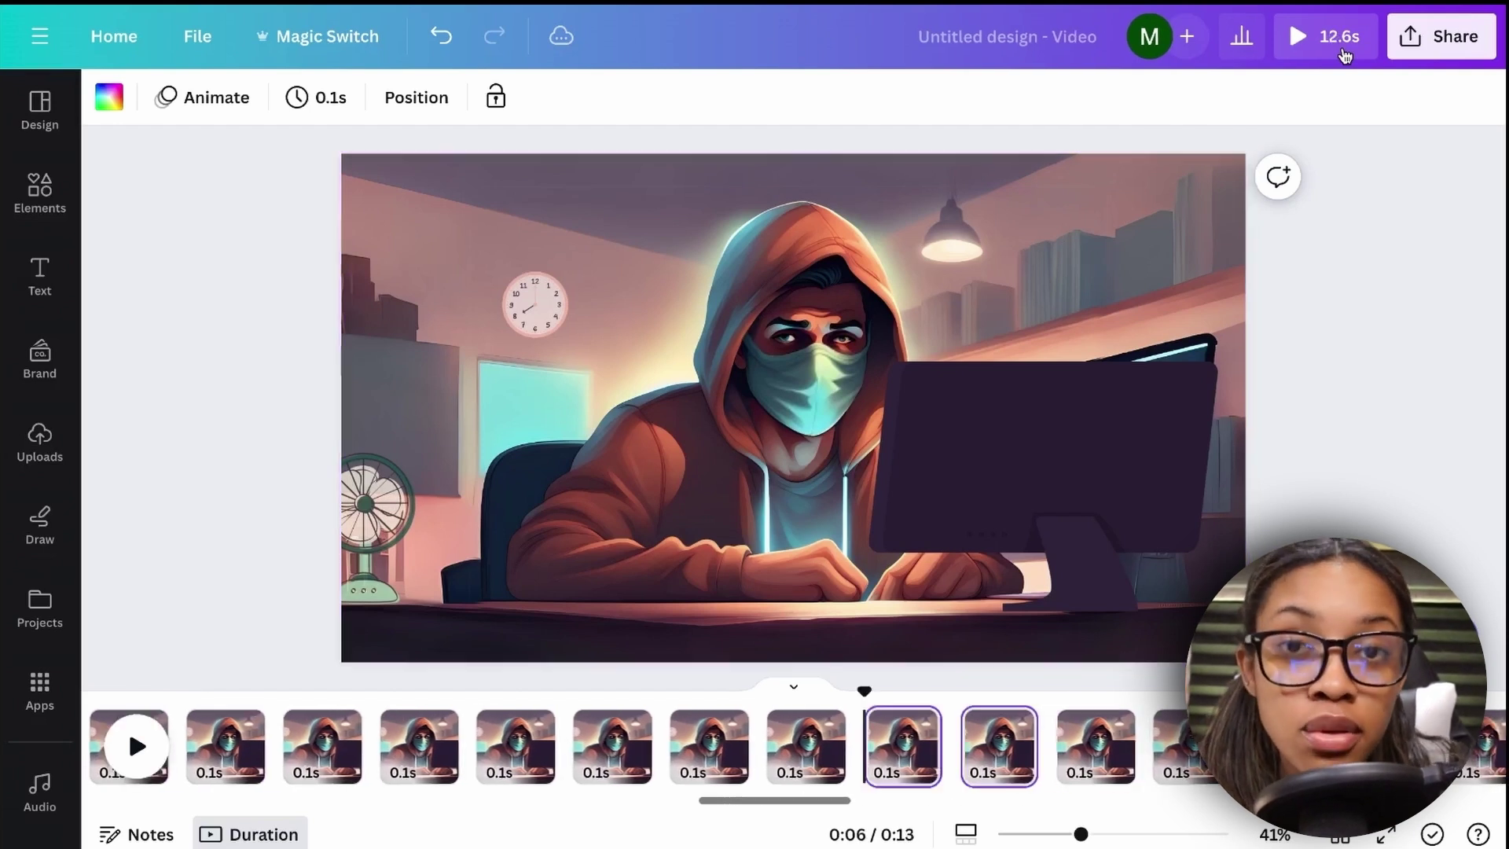
key(ctrl+d)
key(ctrl+d)
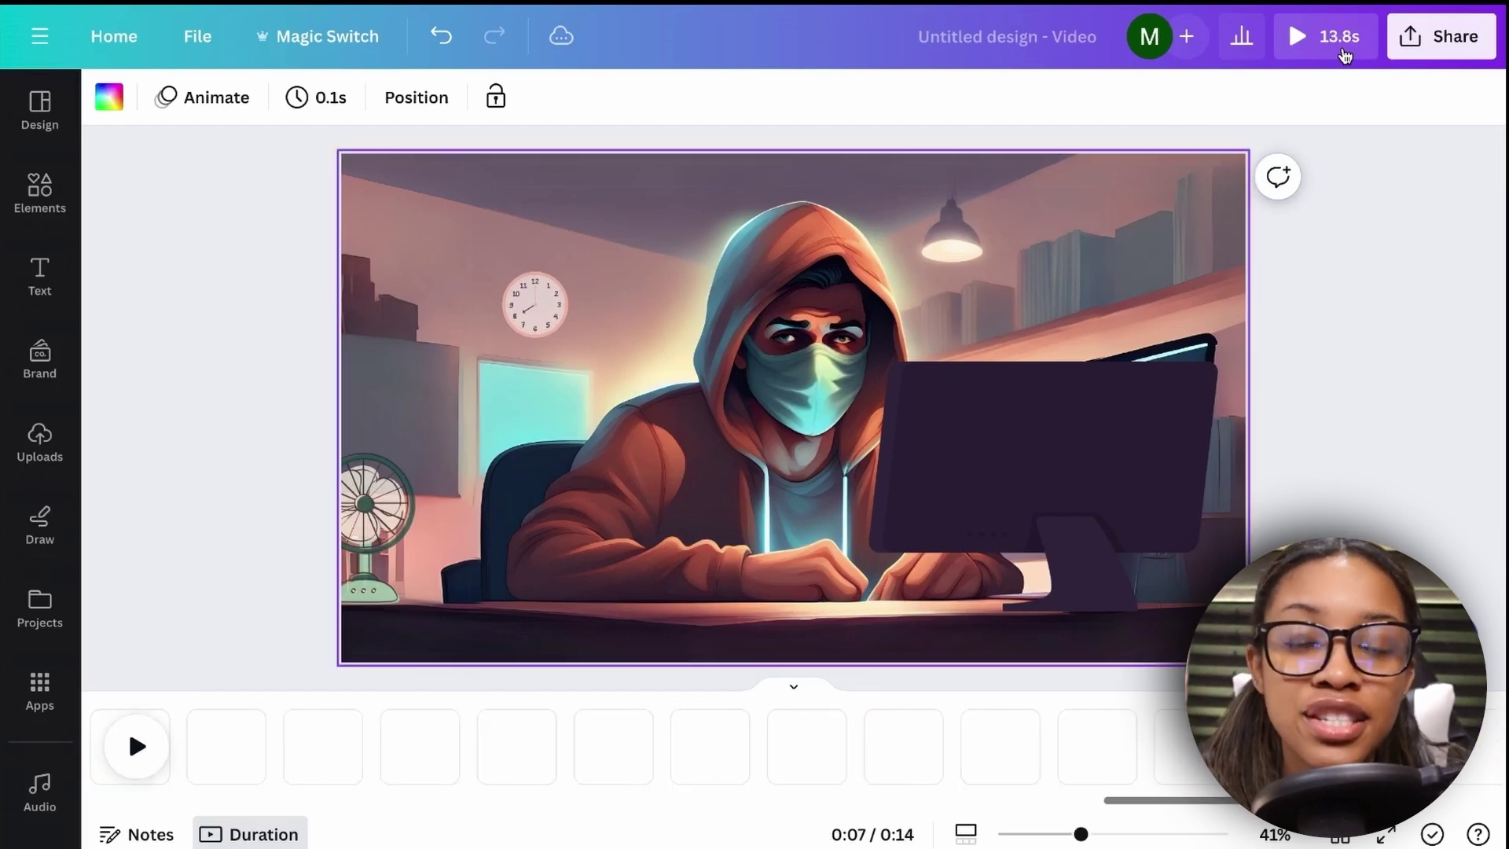
key(ctrl+d)
key(ctrl+d)
key(ctrl+d)
key(ctrl+d)
key(ctrl+d)
key(ctrl+d)
key(ctrl+d)
key(ctrl+d)
key(ctrl+d)
key(ctrl+d)
key(ctrl+d)
key(ctrl+d)
key(ctrl+d)
key(ctrl+d)
key(ctrl+d)
key(ctrl+d)
key(ctrl+d)
key(ctrl+d)
key(ctrl+d)
key(ctrl+d)
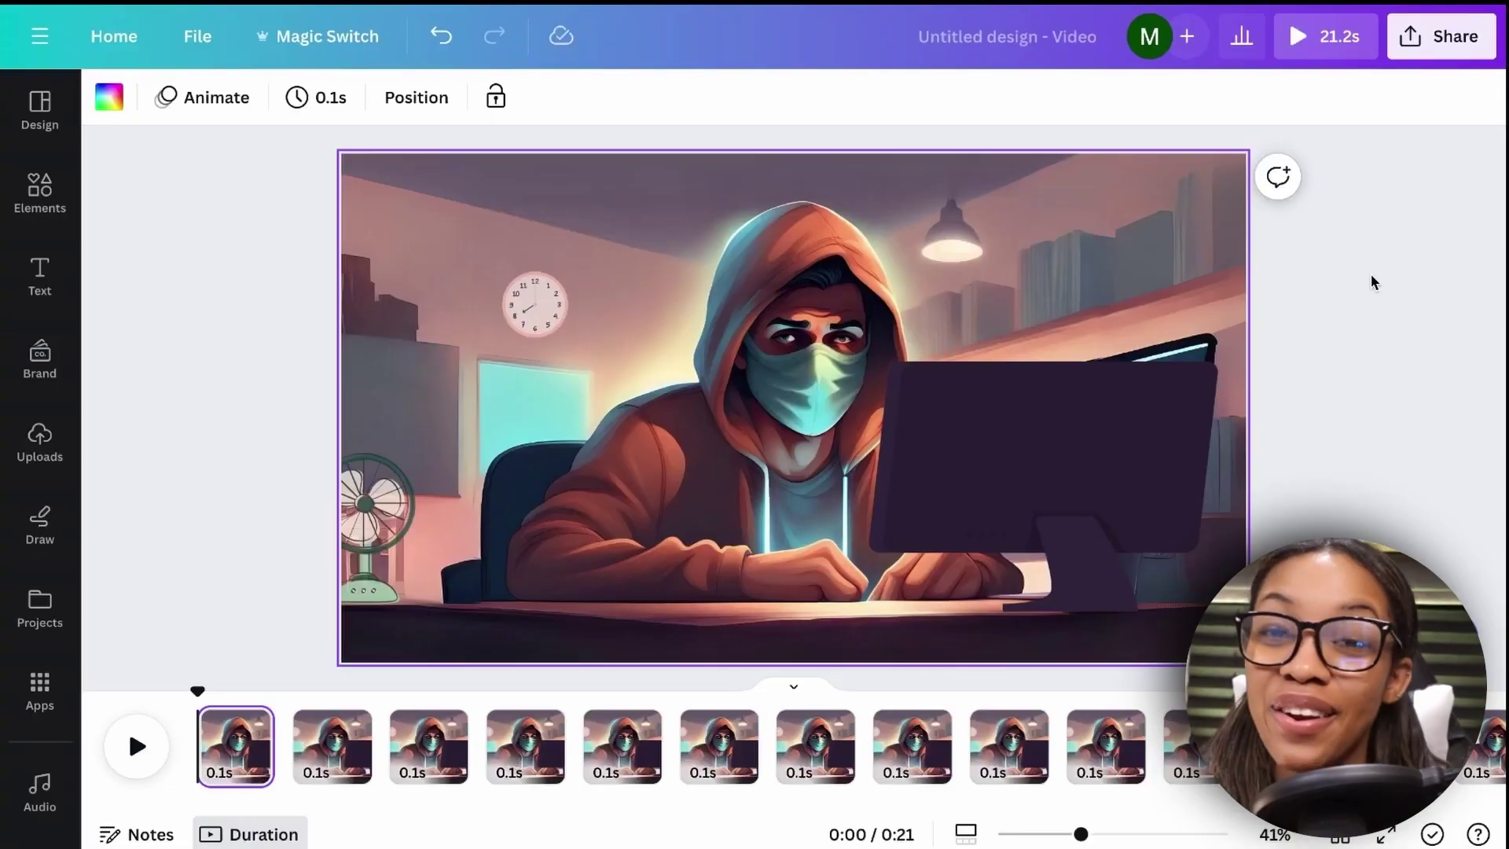
click(136, 749)
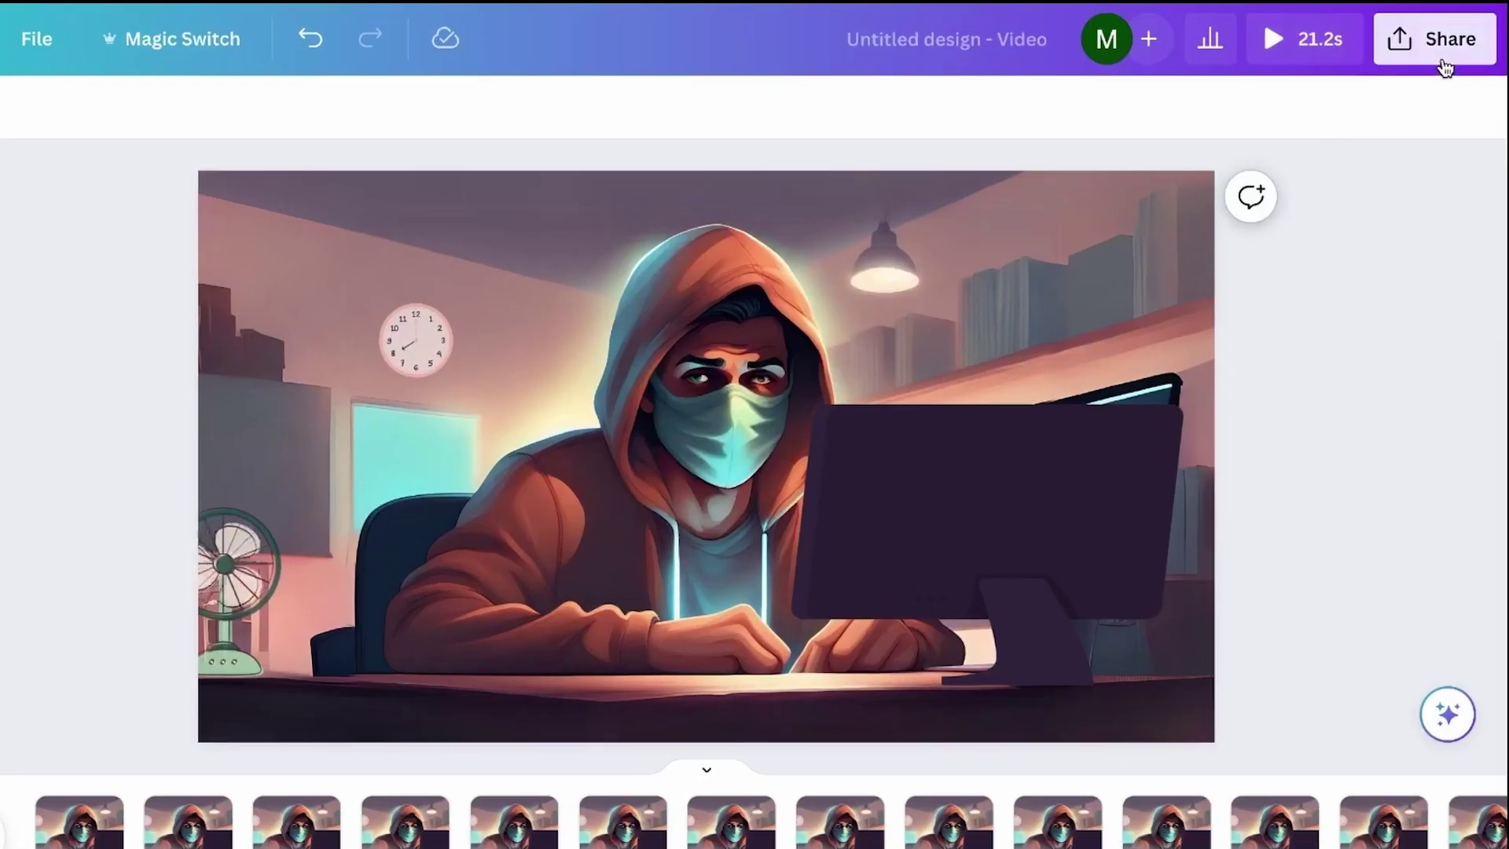
Download the design as an MP4 video from the Share menu.
click(1441, 62)
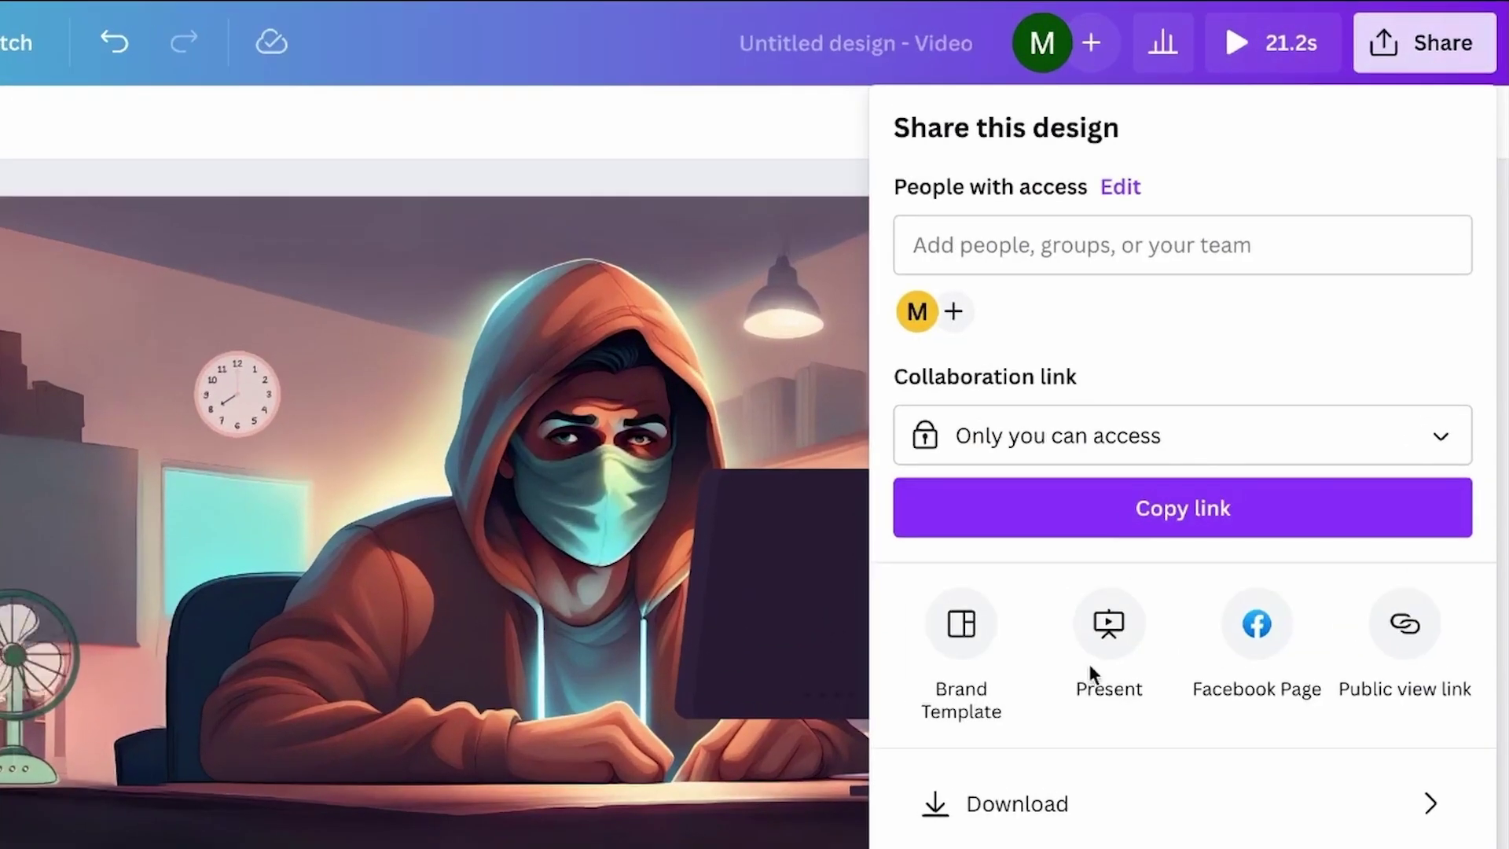
click(1090, 809)
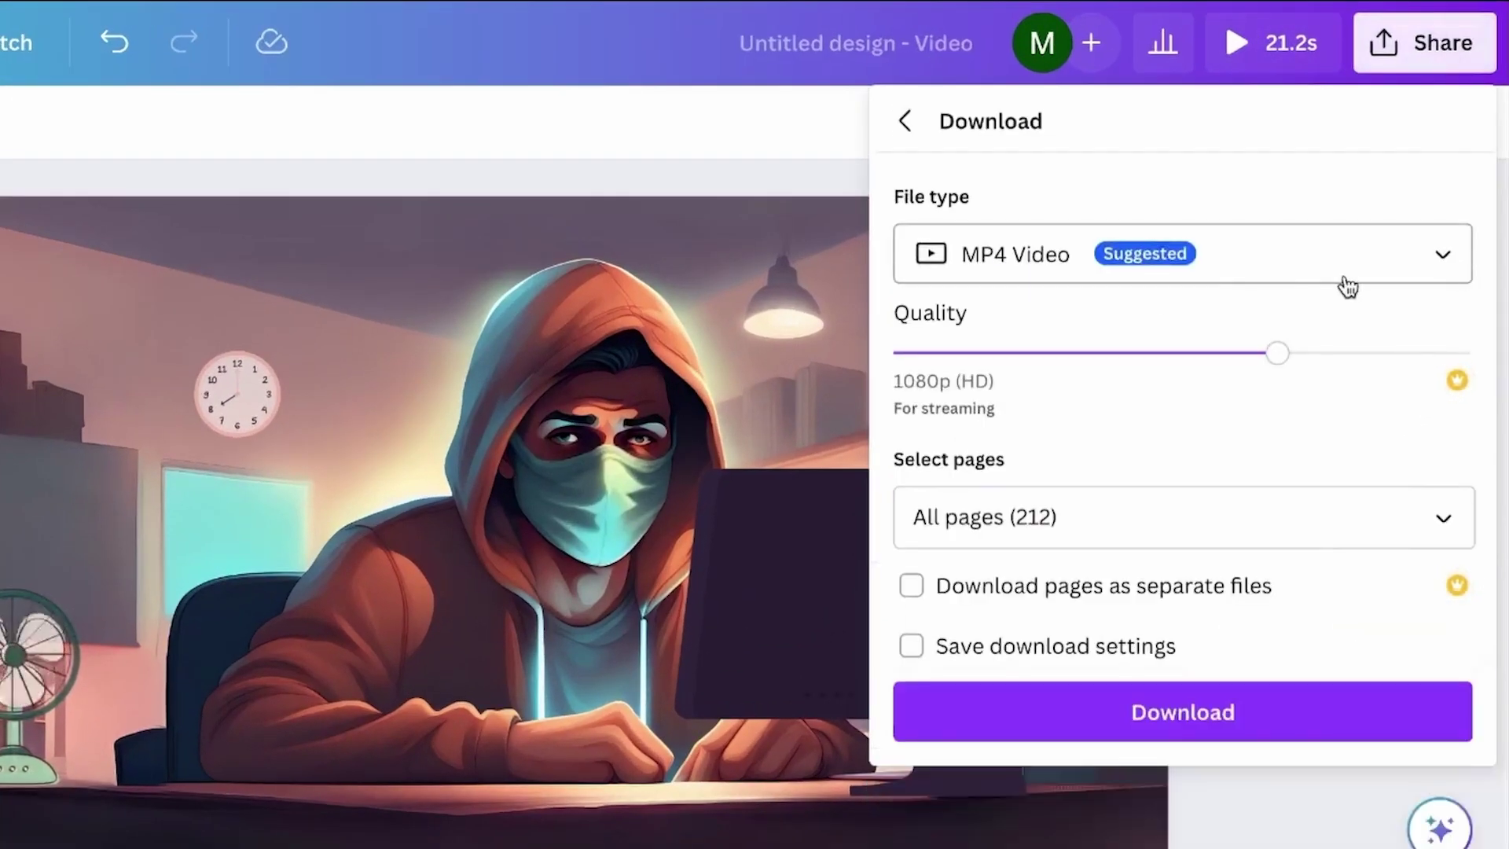
click(1145, 713)
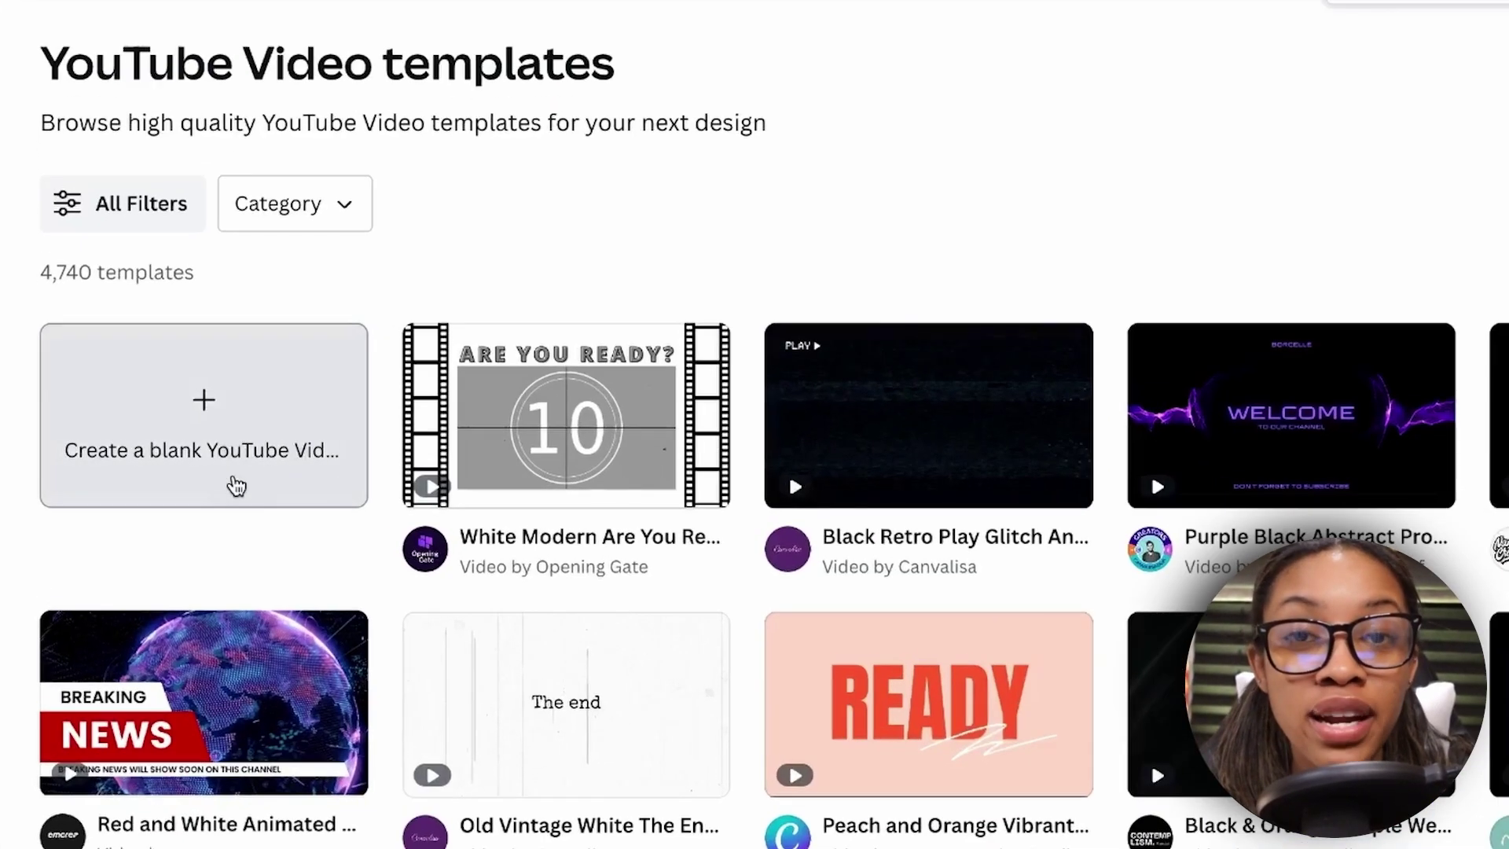
Create a blank YouTube Video design from the templates page.
click(240, 447)
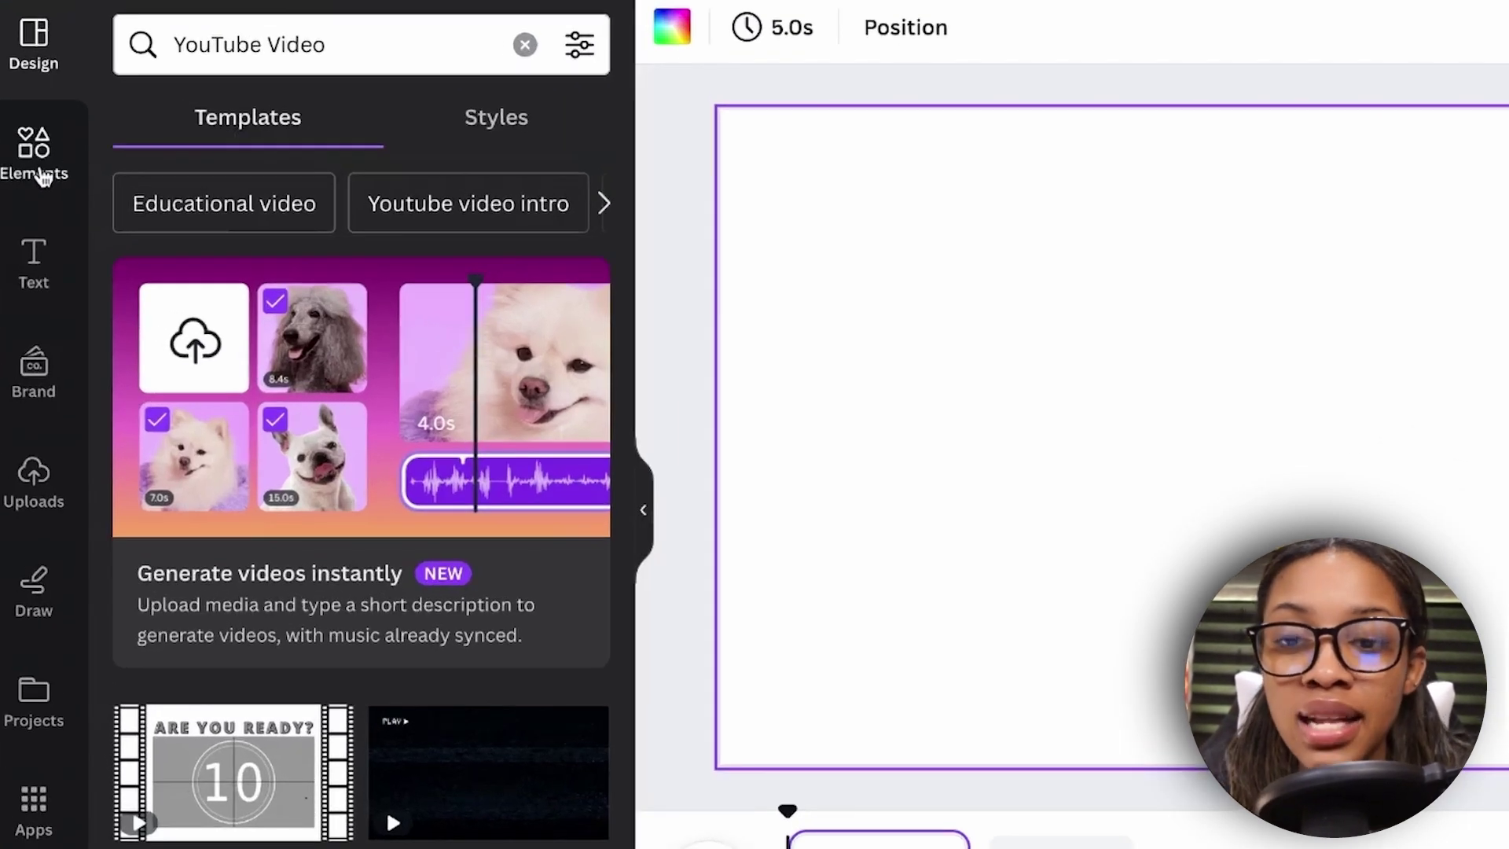
Search Elements for 'main in suit pointing' and add the suited man photo from Photos.
click(40, 177)
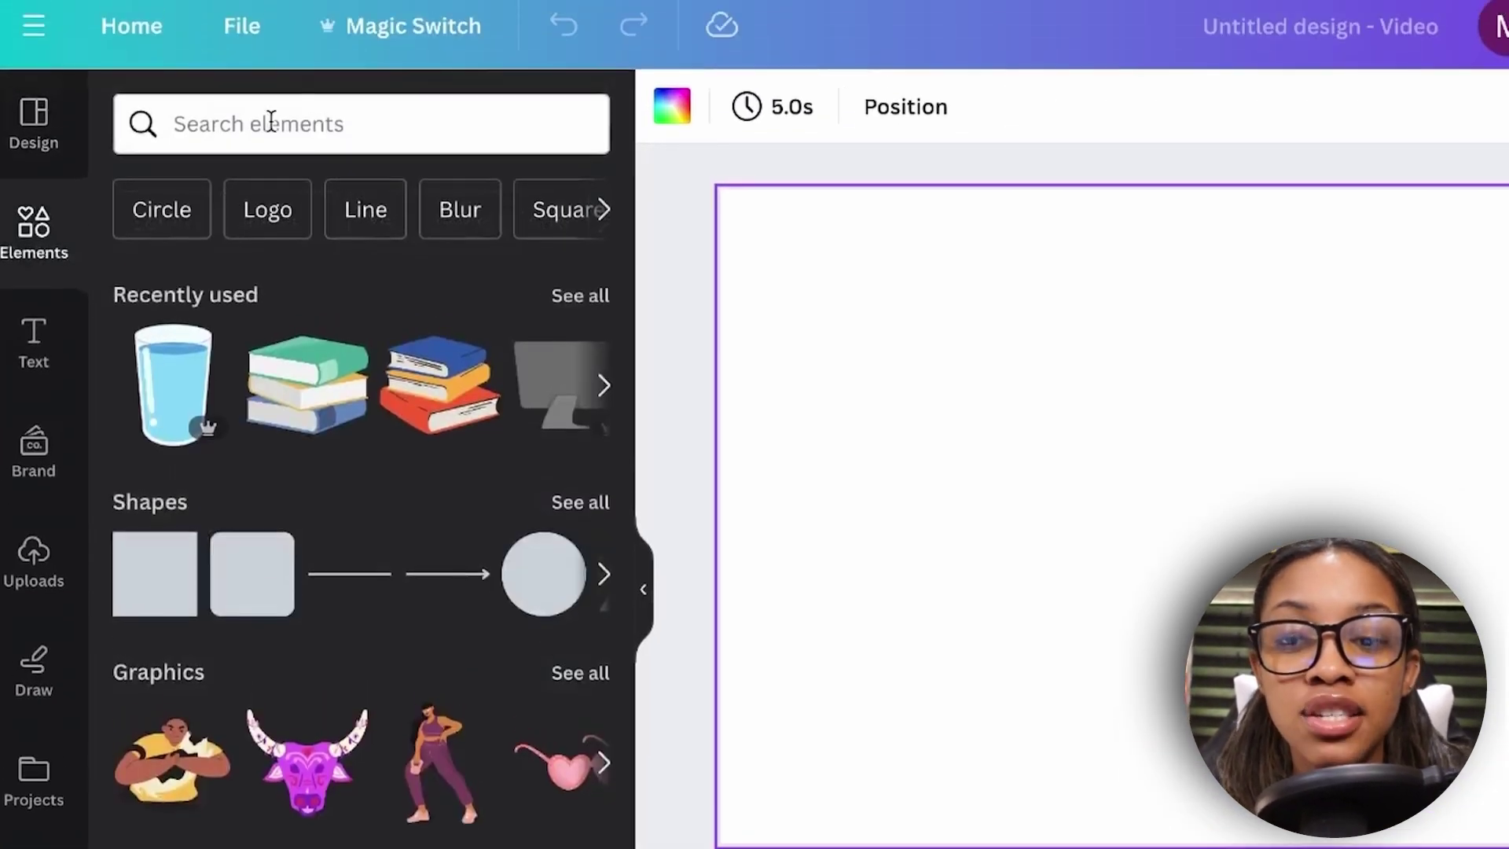
click(270, 122)
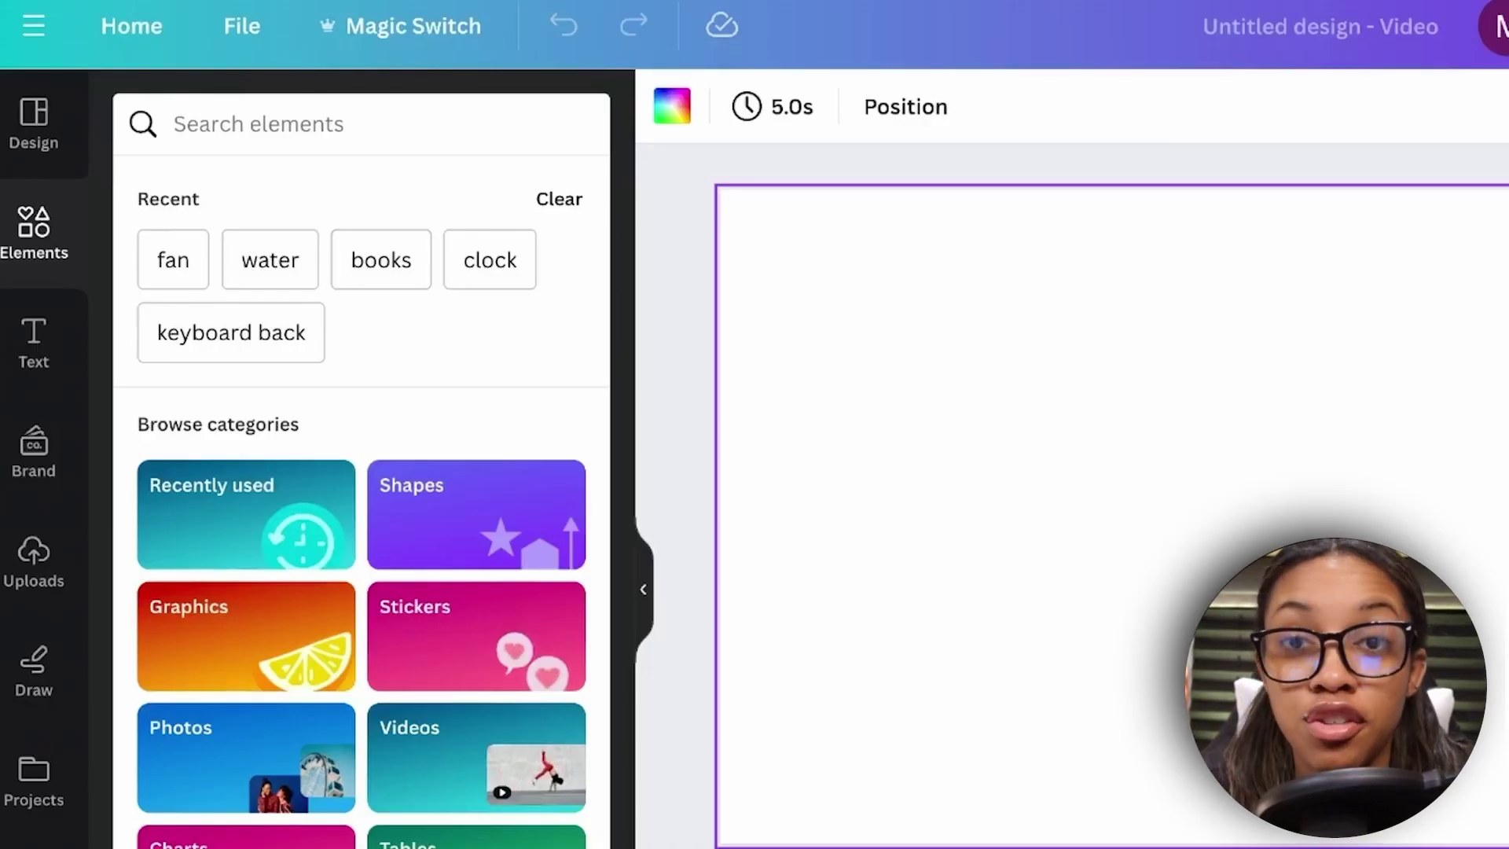
key(Escape)
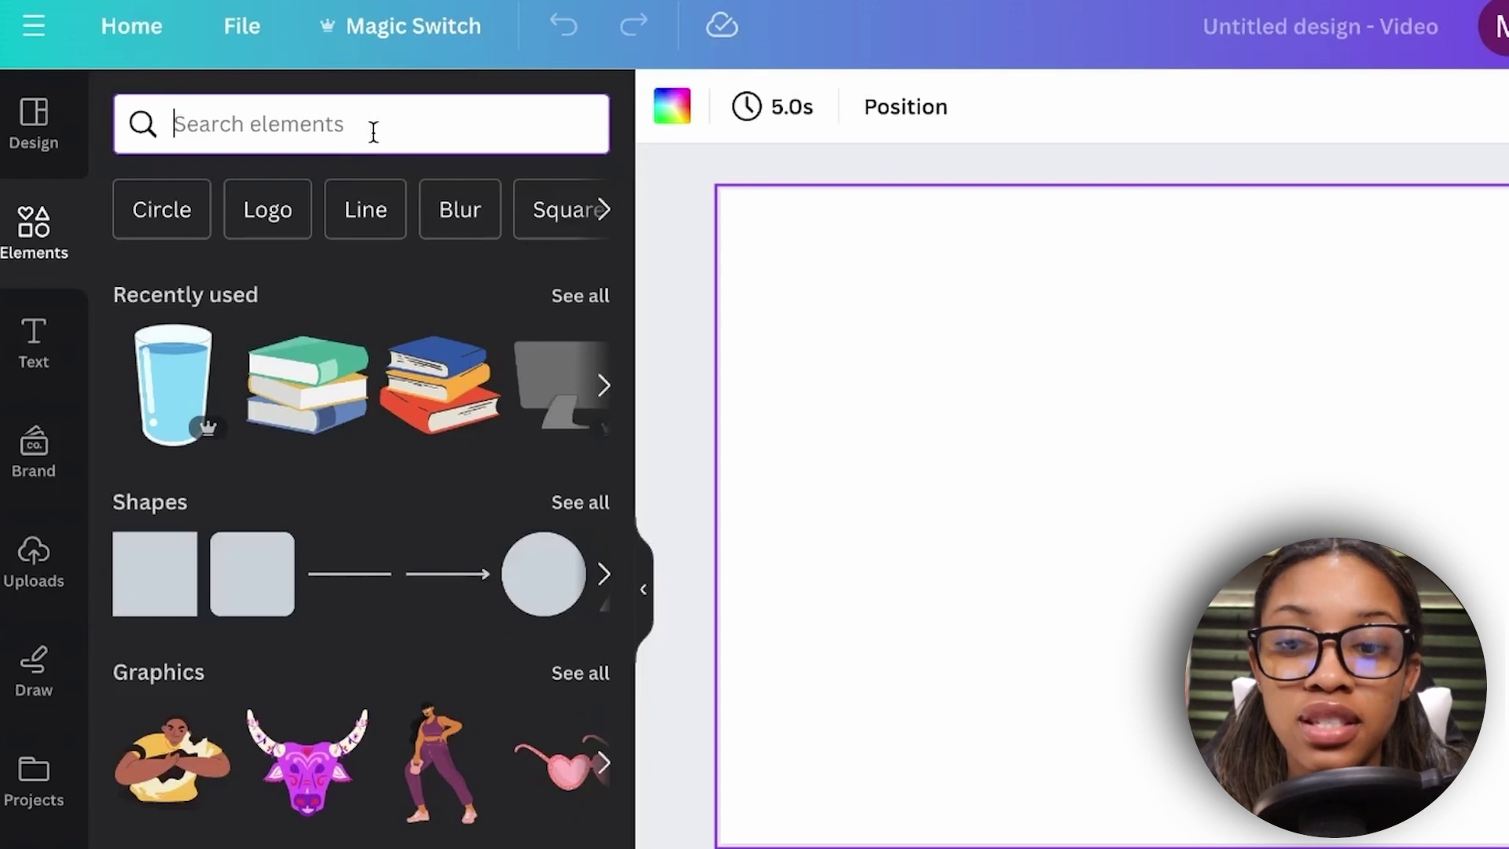
text(main in suit pointing)
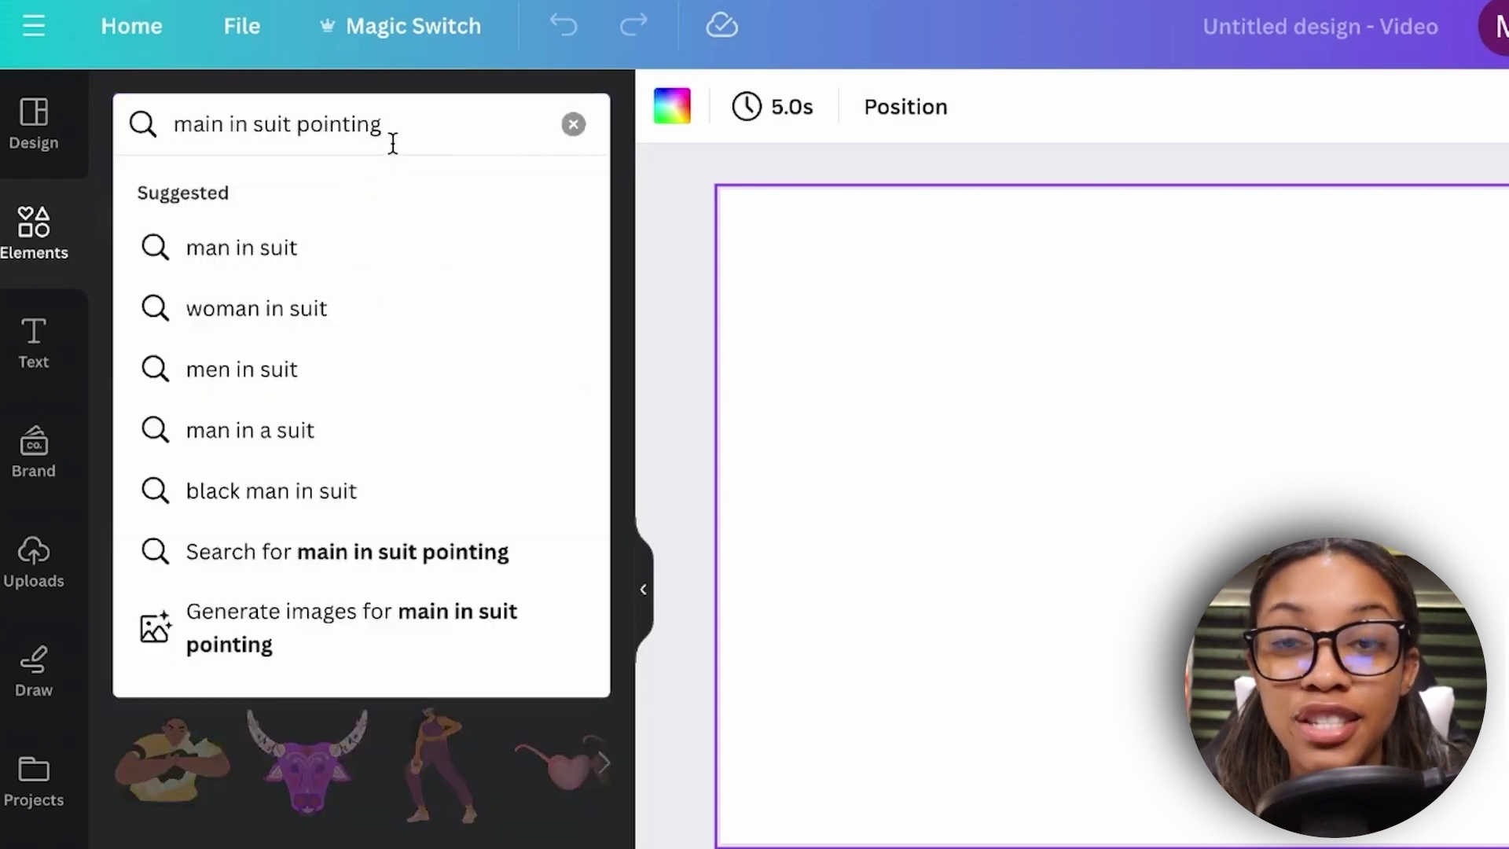
key(Return)
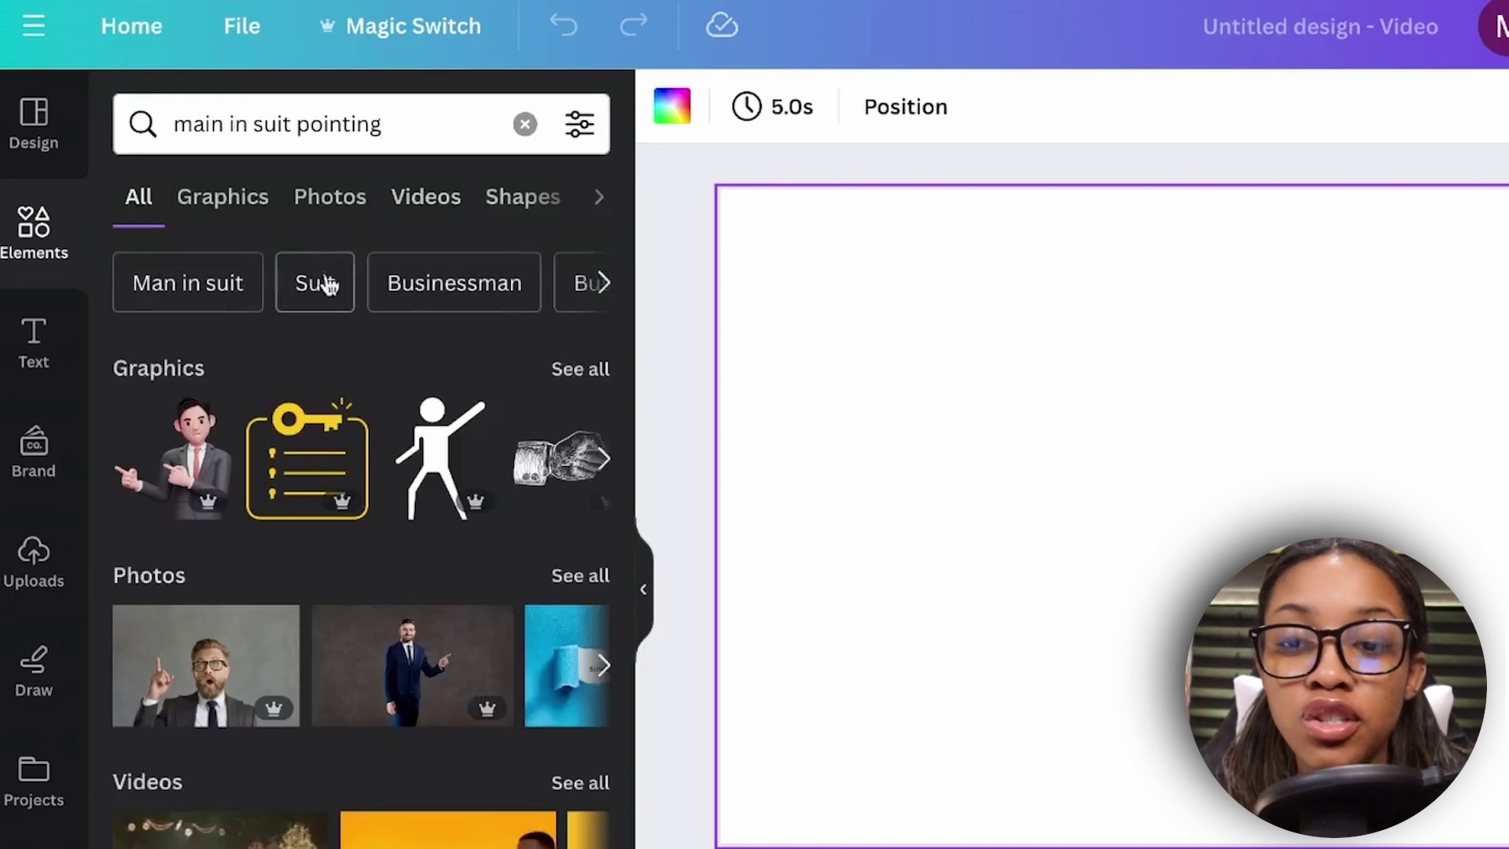
click(334, 211)
scroll(385, 825, down, 2)
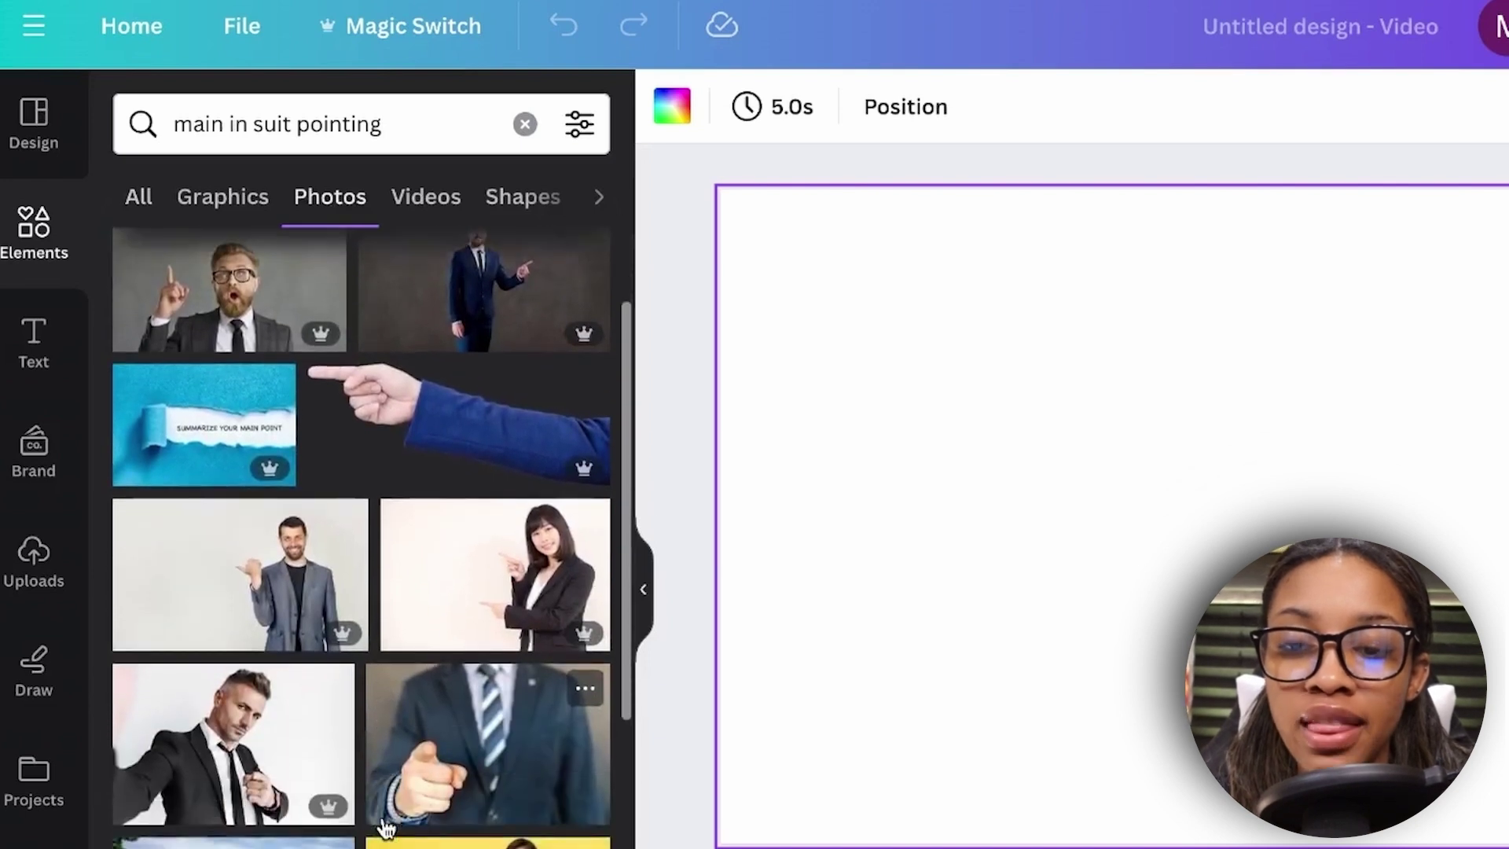
scroll(382, 823, up, 2)
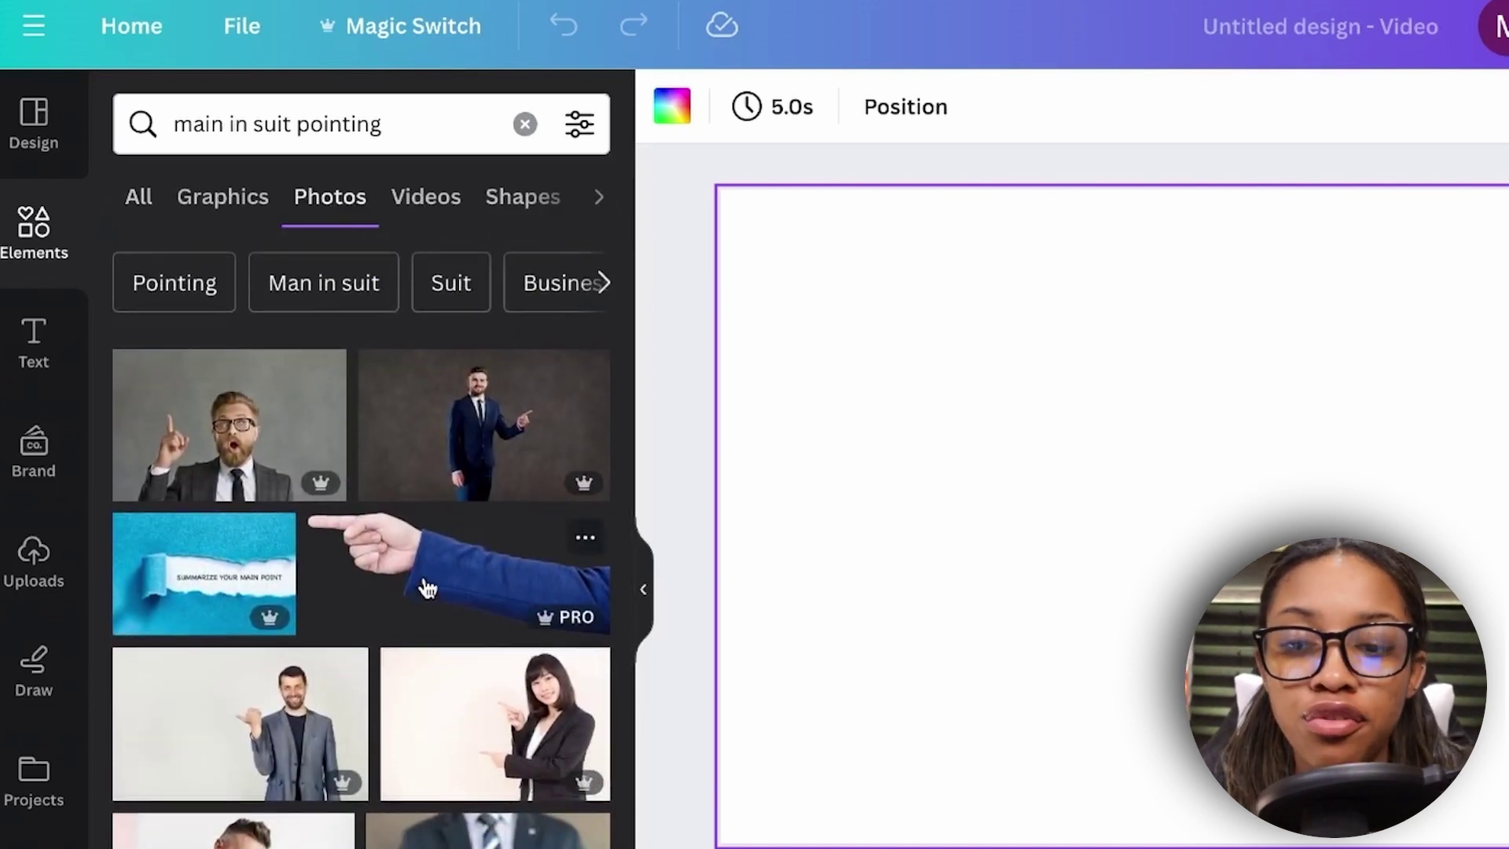
click(484, 424)
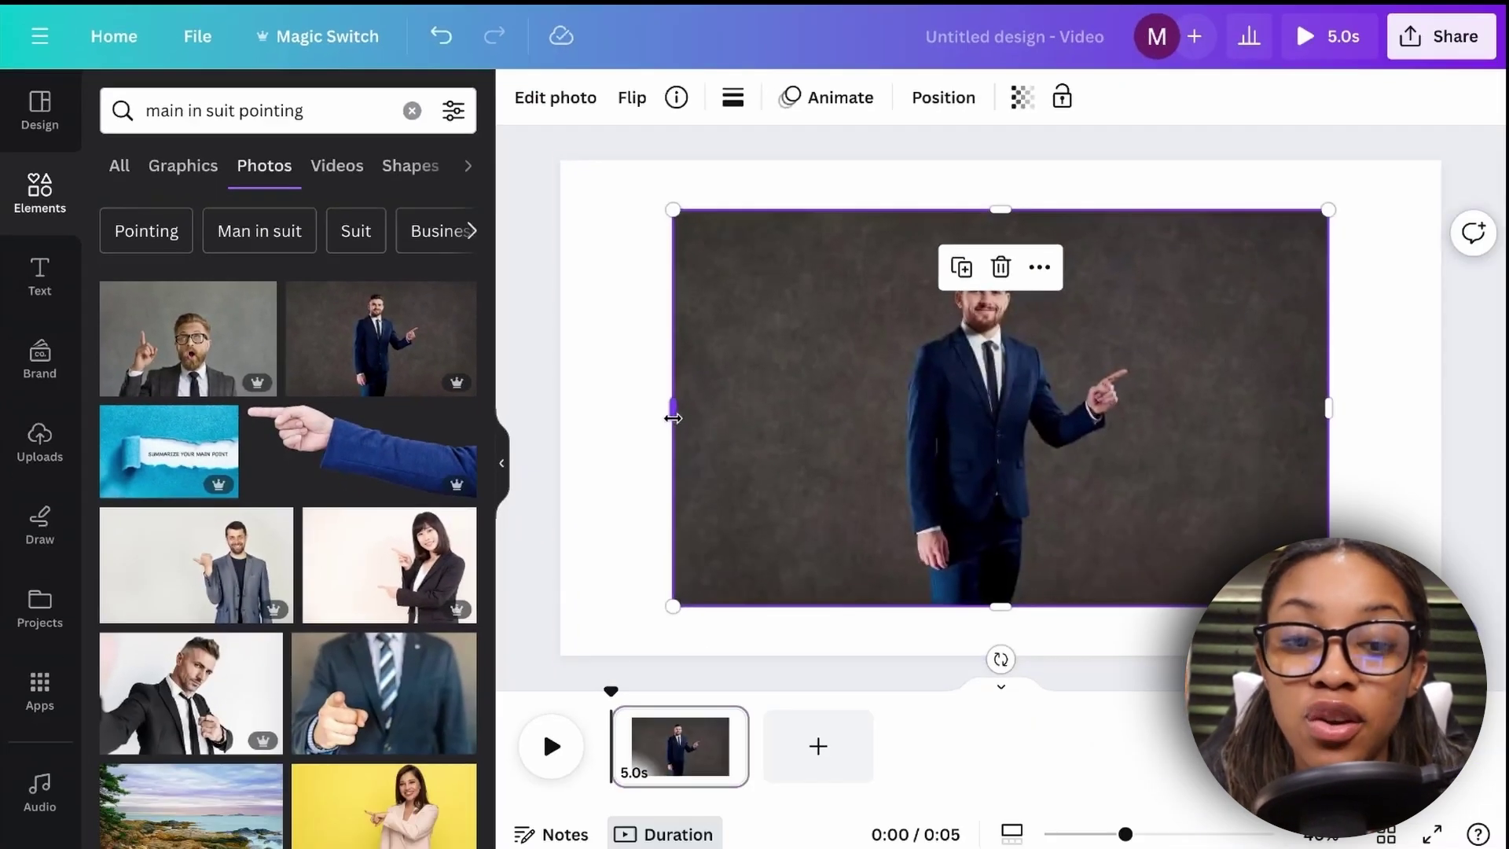
Crop the photo's left and right sides, move it left, and remove its background.
drag(672, 418, 788, 417)
drag(1328, 409, 1186, 418)
drag(911, 436, 800, 436)
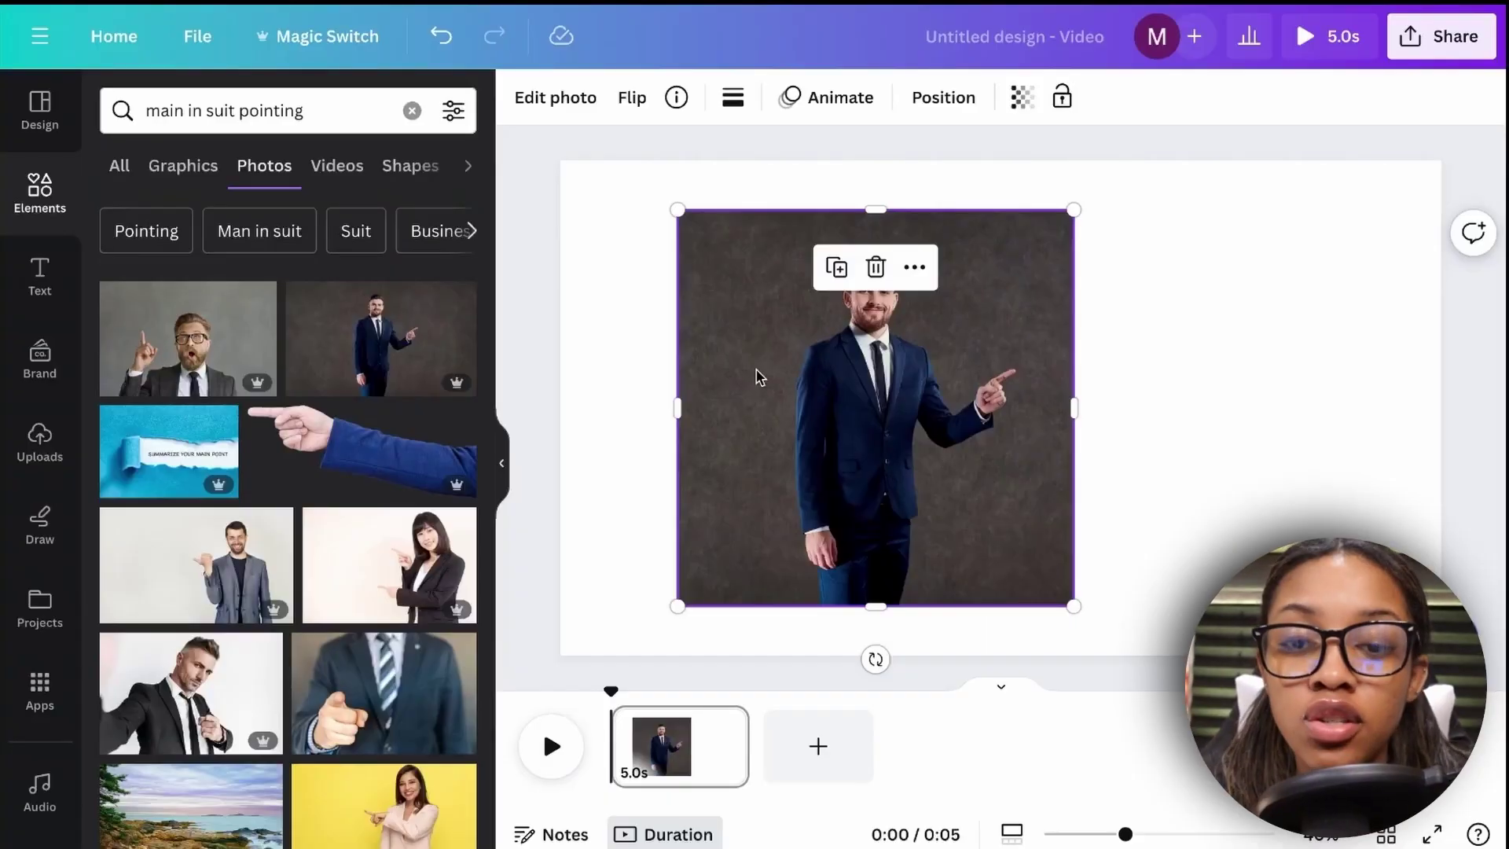
click(527, 99)
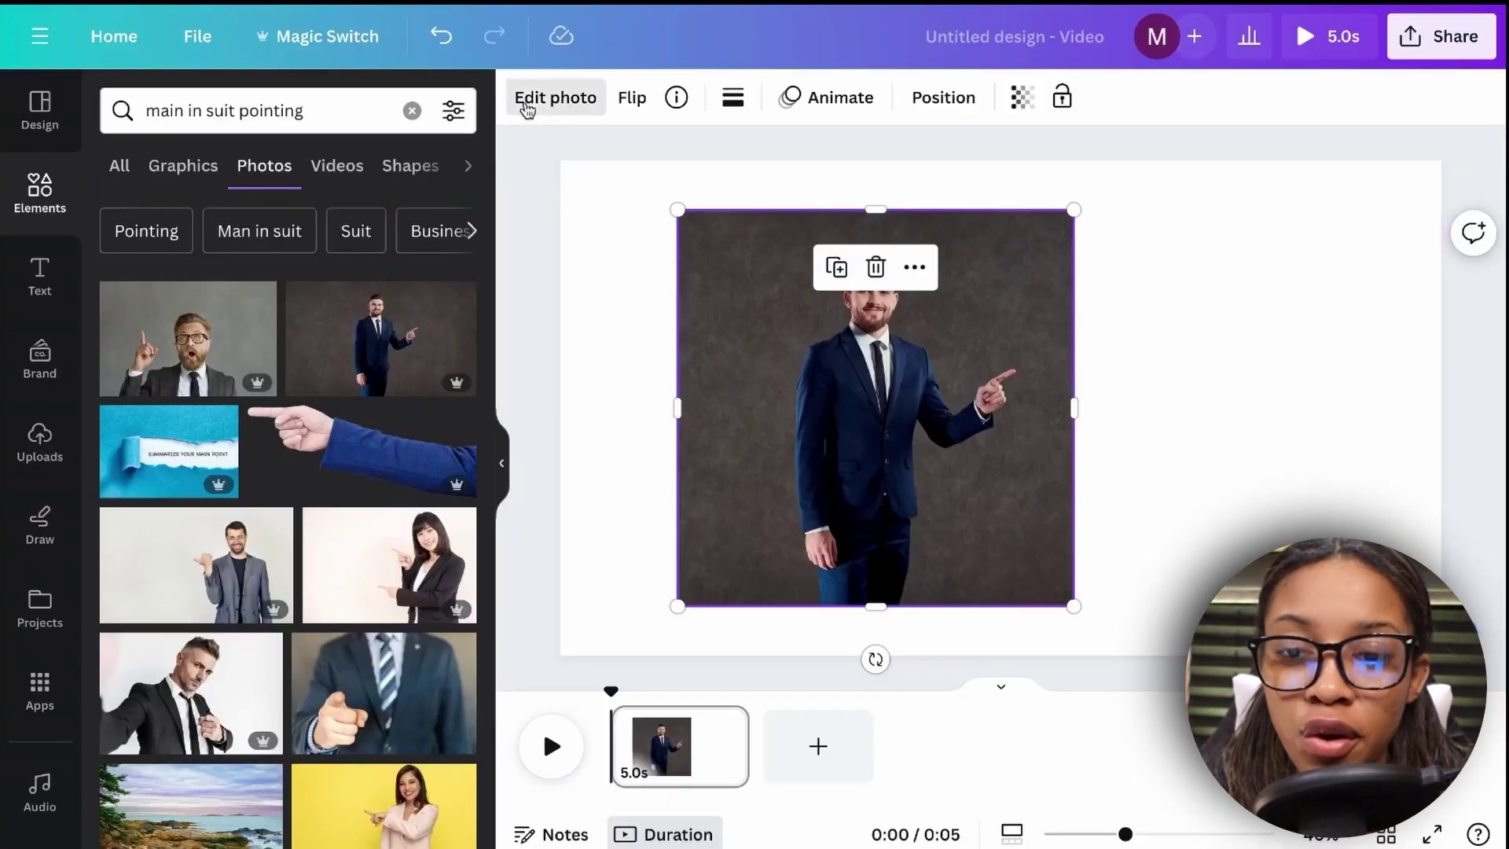
click(166, 272)
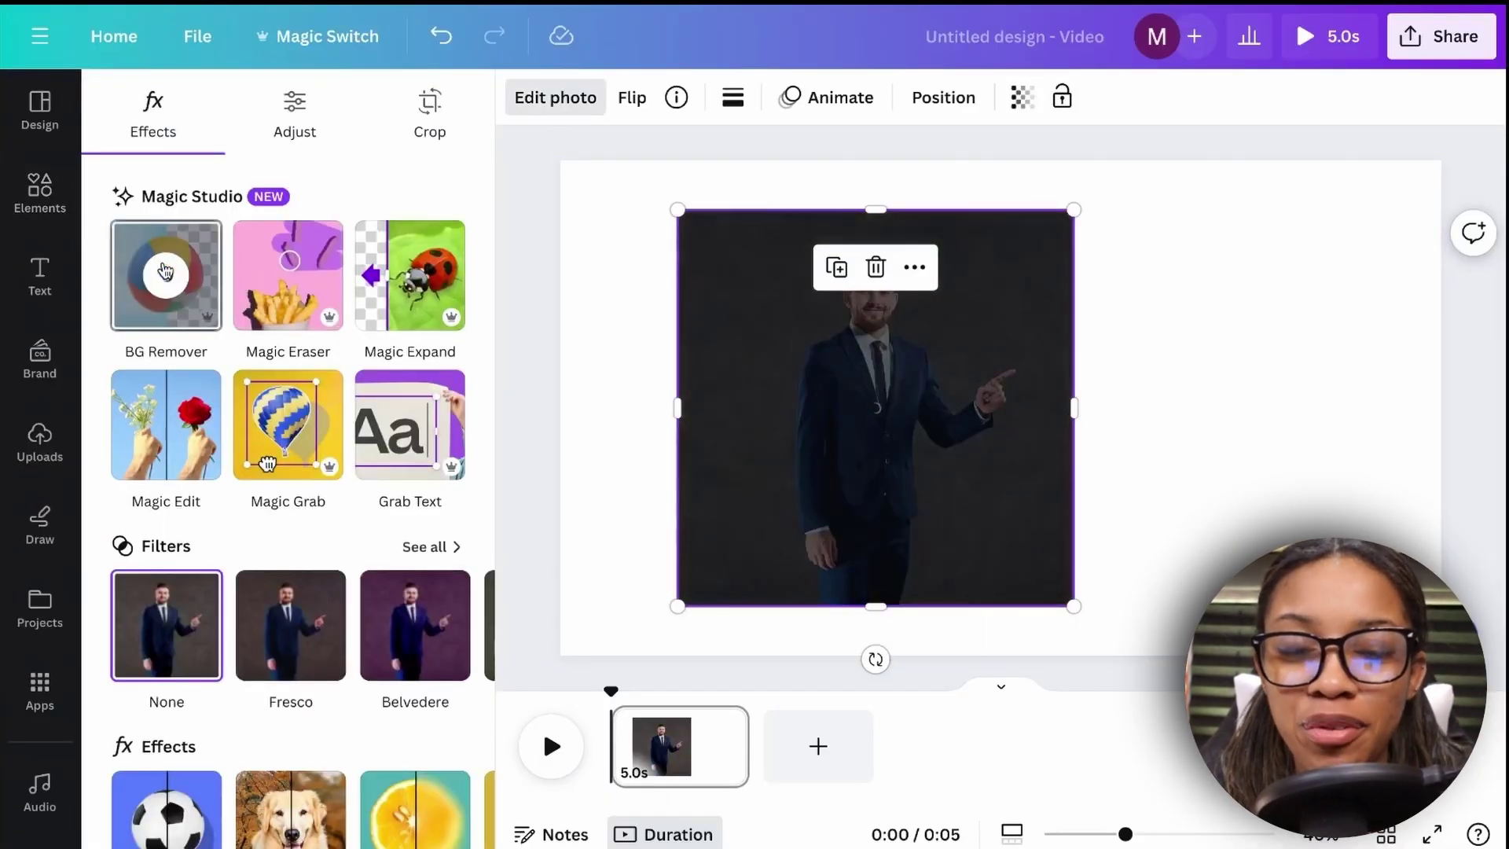
Enlarge the cut-out man past the page edges and shift him right with a slight tilt.
click(1205, 390)
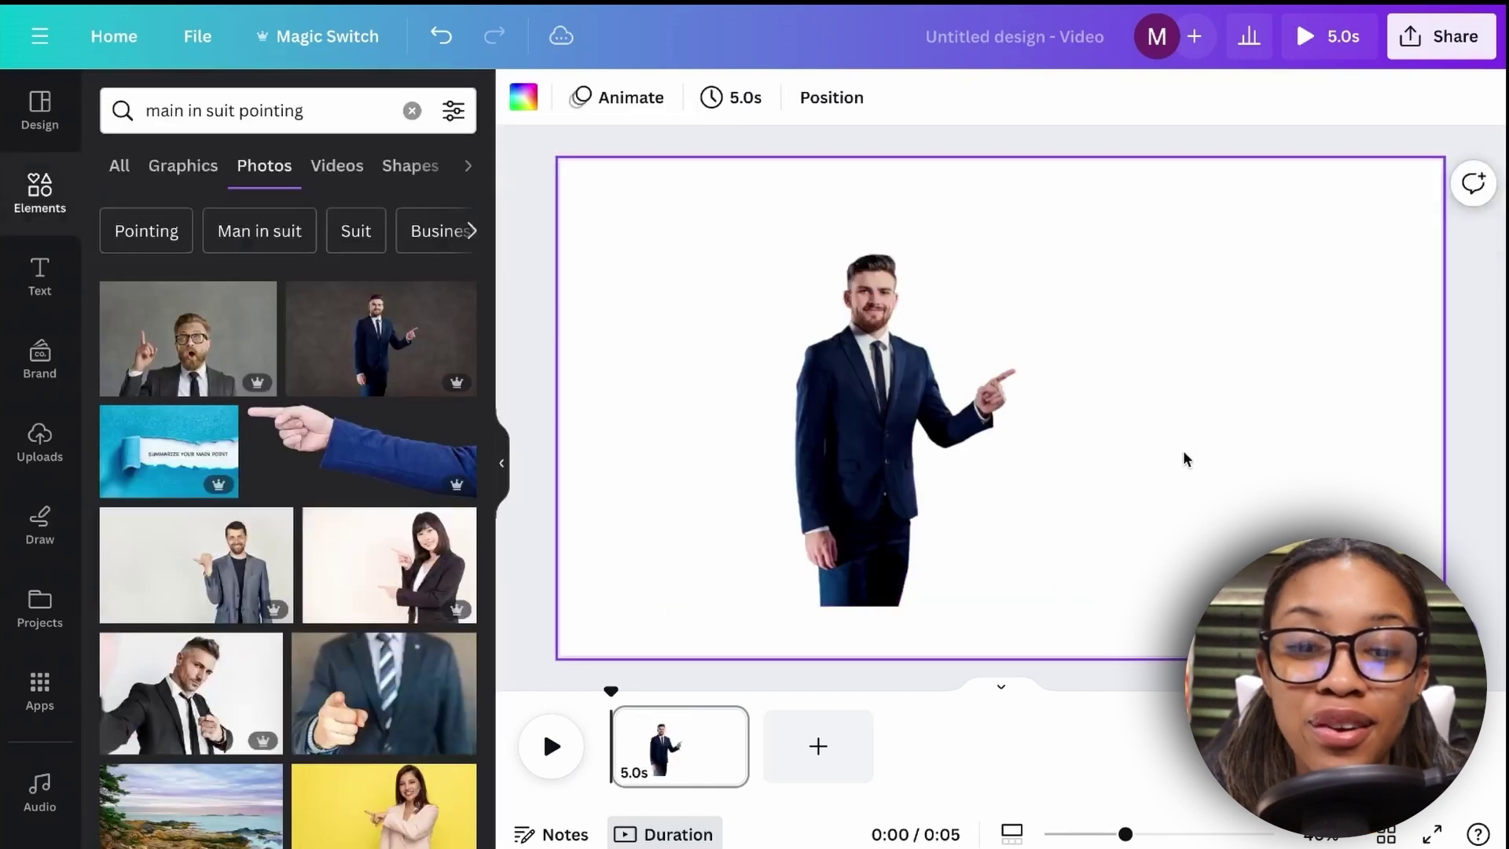
click(806, 465)
drag(678, 606, 385, 786)
drag(790, 343, 880, 550)
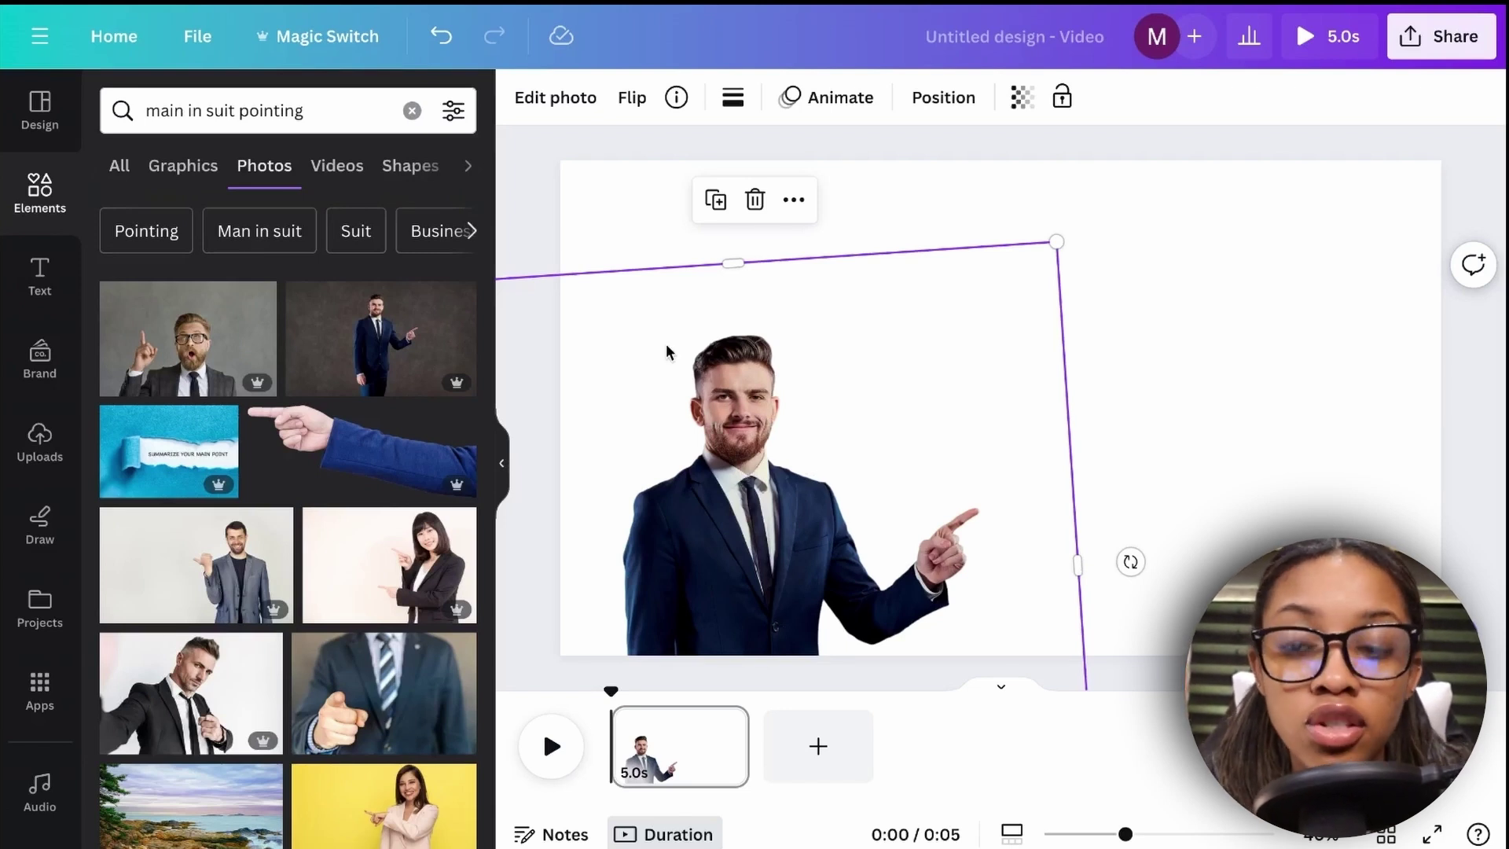
click(39, 192)
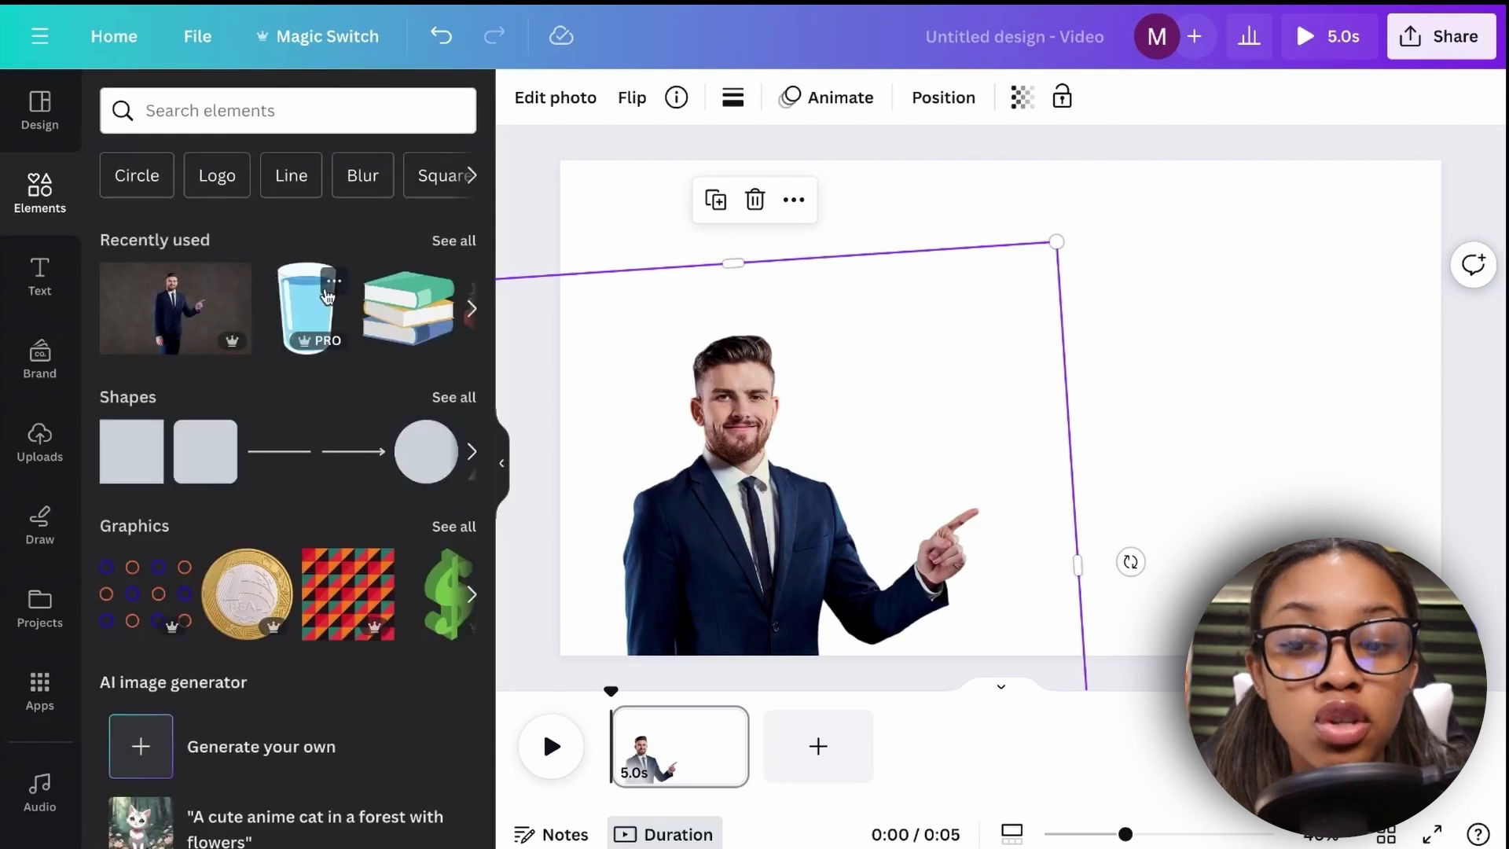
Add a circle frame and place it, slightly tilted, over the man's head.
scroll(334, 511, down, 15)
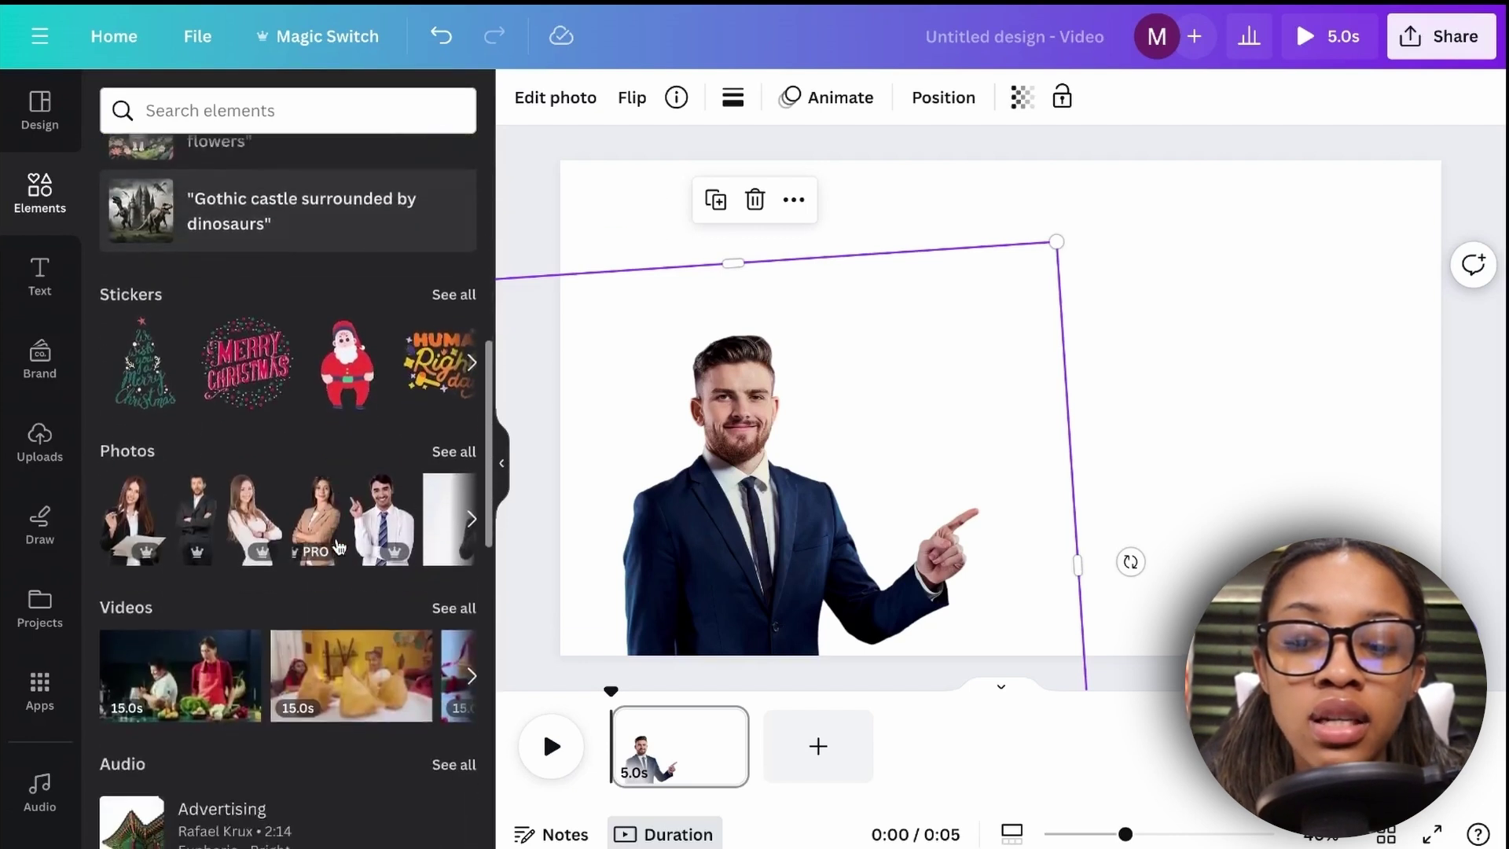
scroll(338, 548, up, 1)
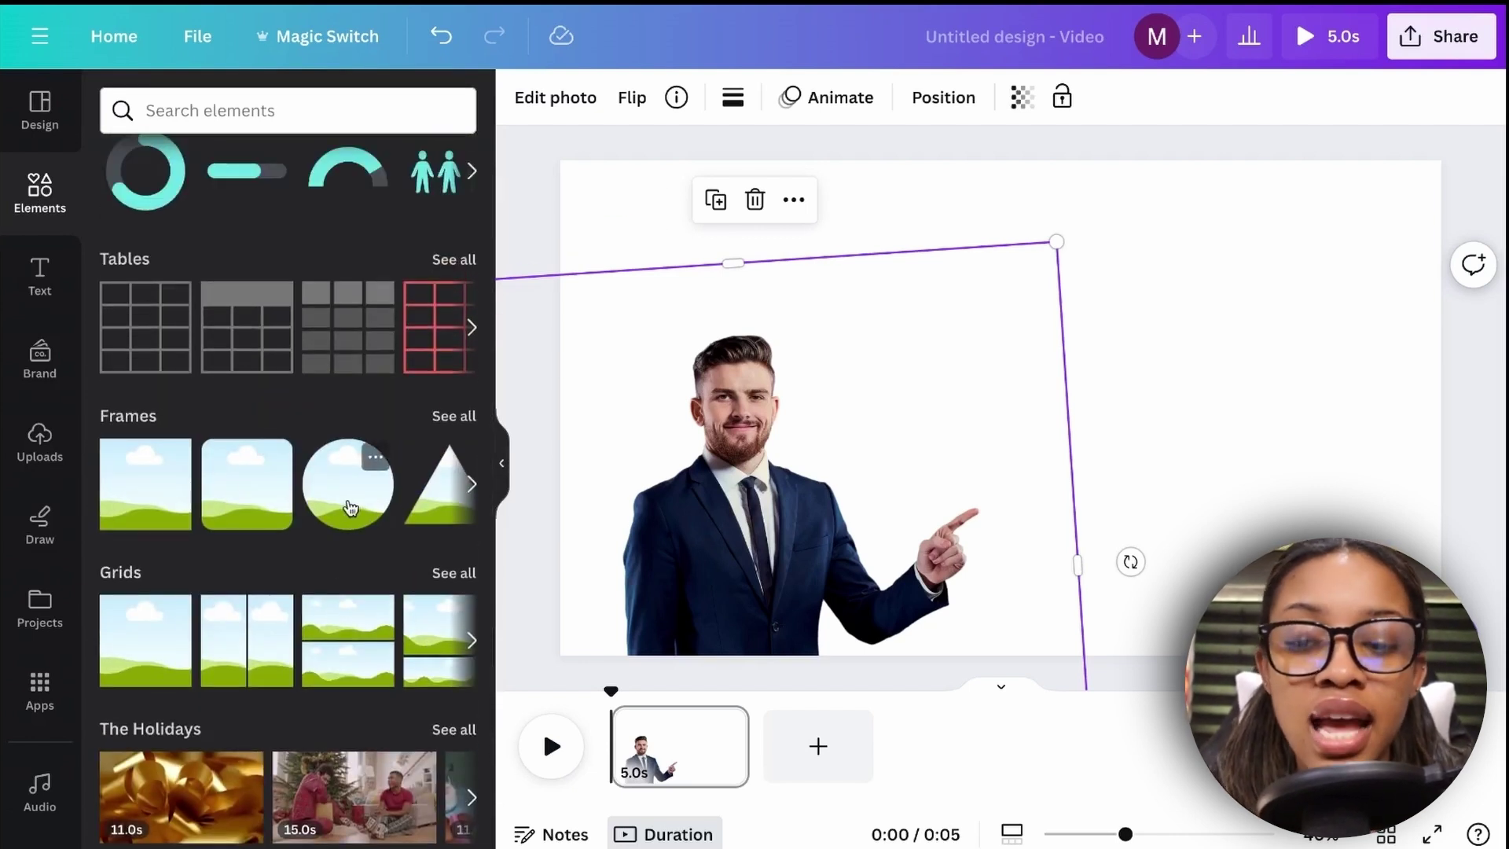
click(346, 495)
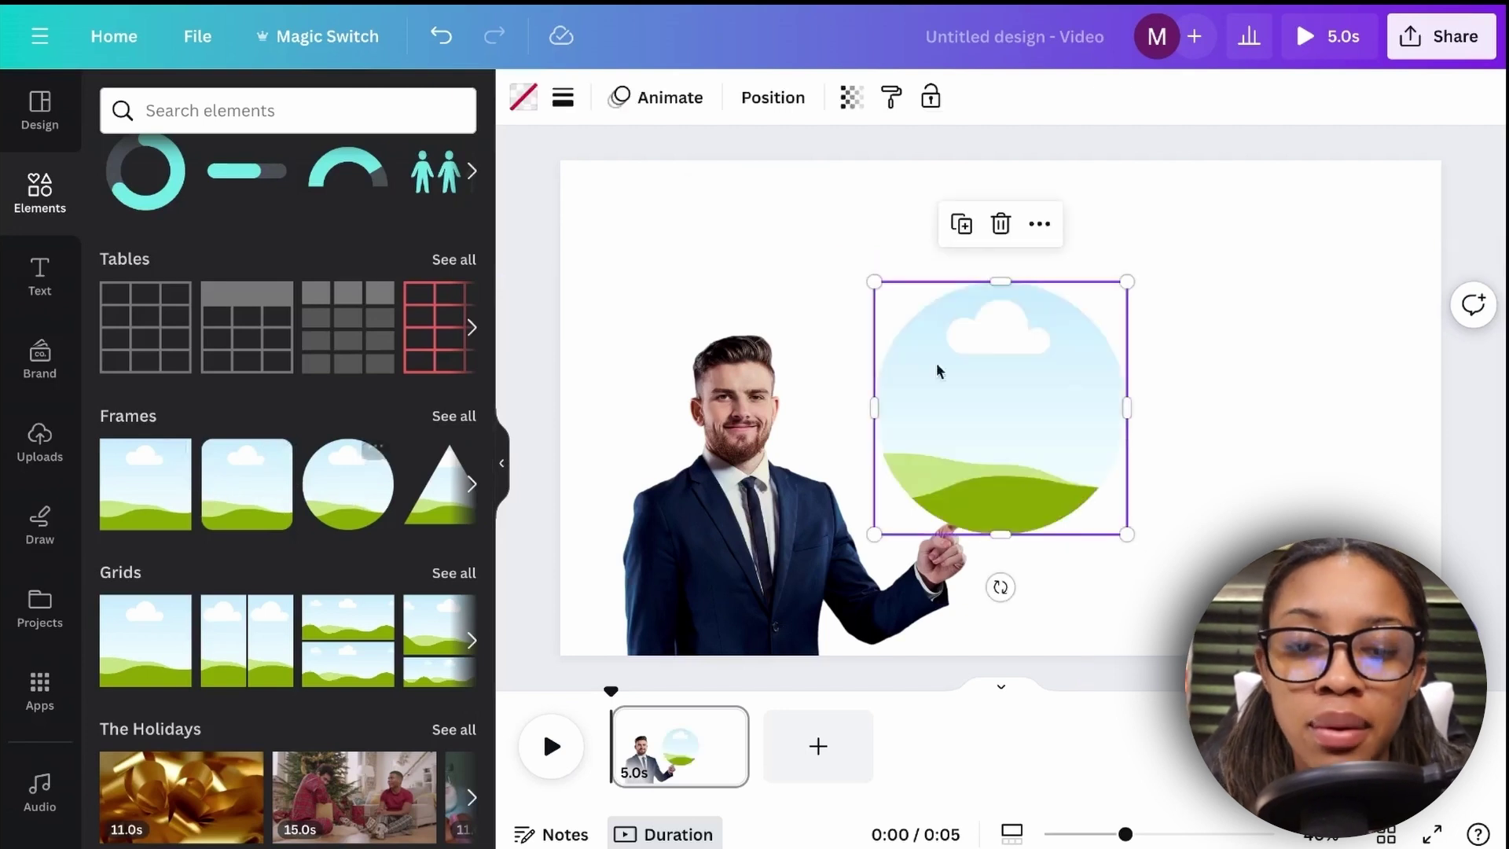
drag(1001, 394, 738, 406)
drag(726, 517, 734, 512)
drag(742, 440, 745, 442)
Marquee-select the circle frame and cut-out man and group them.
click(953, 398)
click(1176, 327)
key(Tab)
click(1121, 273)
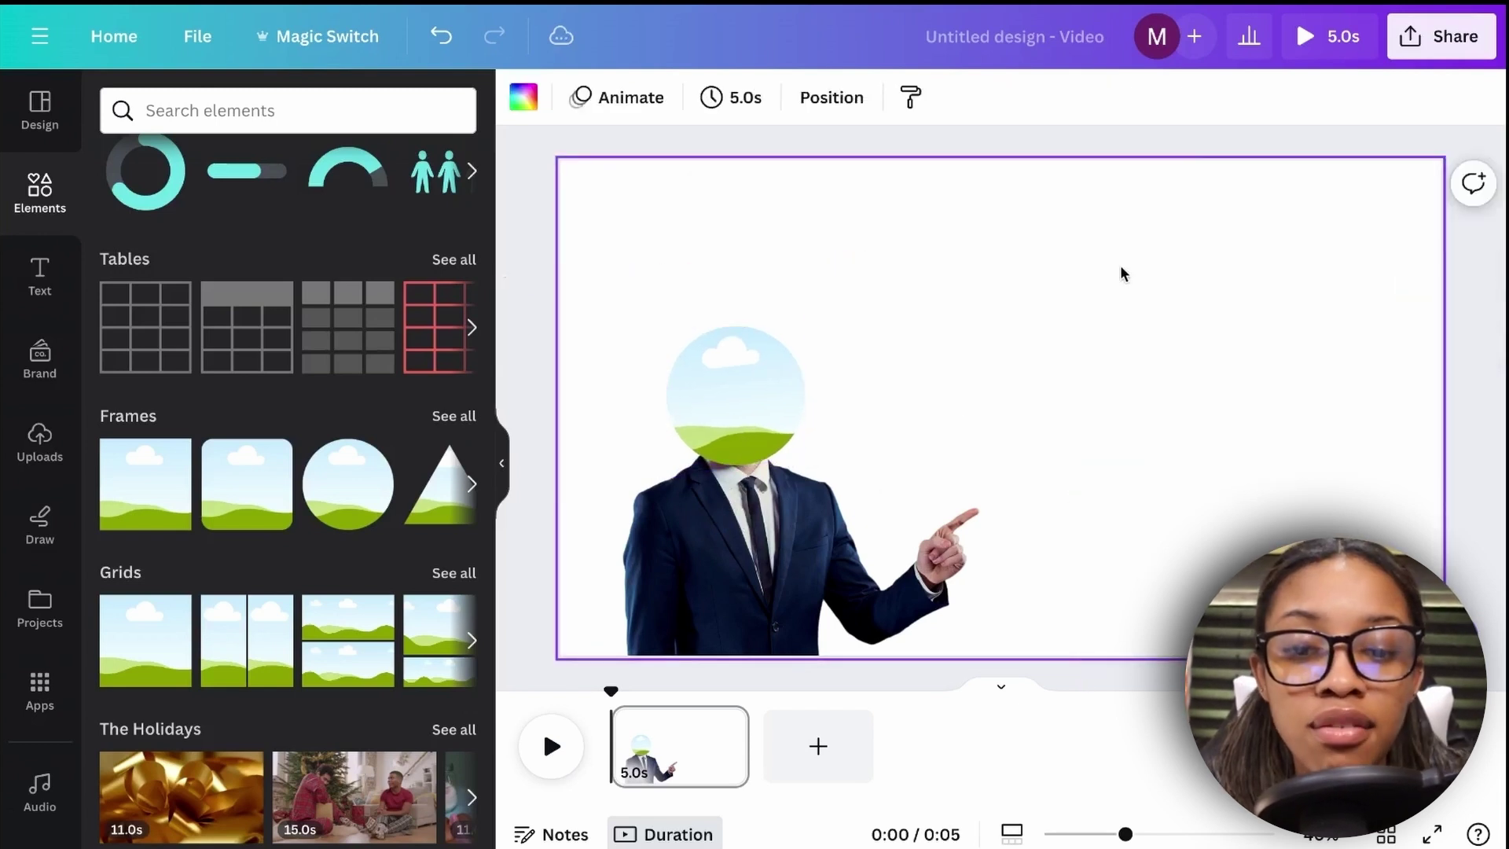
click(878, 521)
key(ctrl+z)
key(ctrl+z)
click(1128, 346)
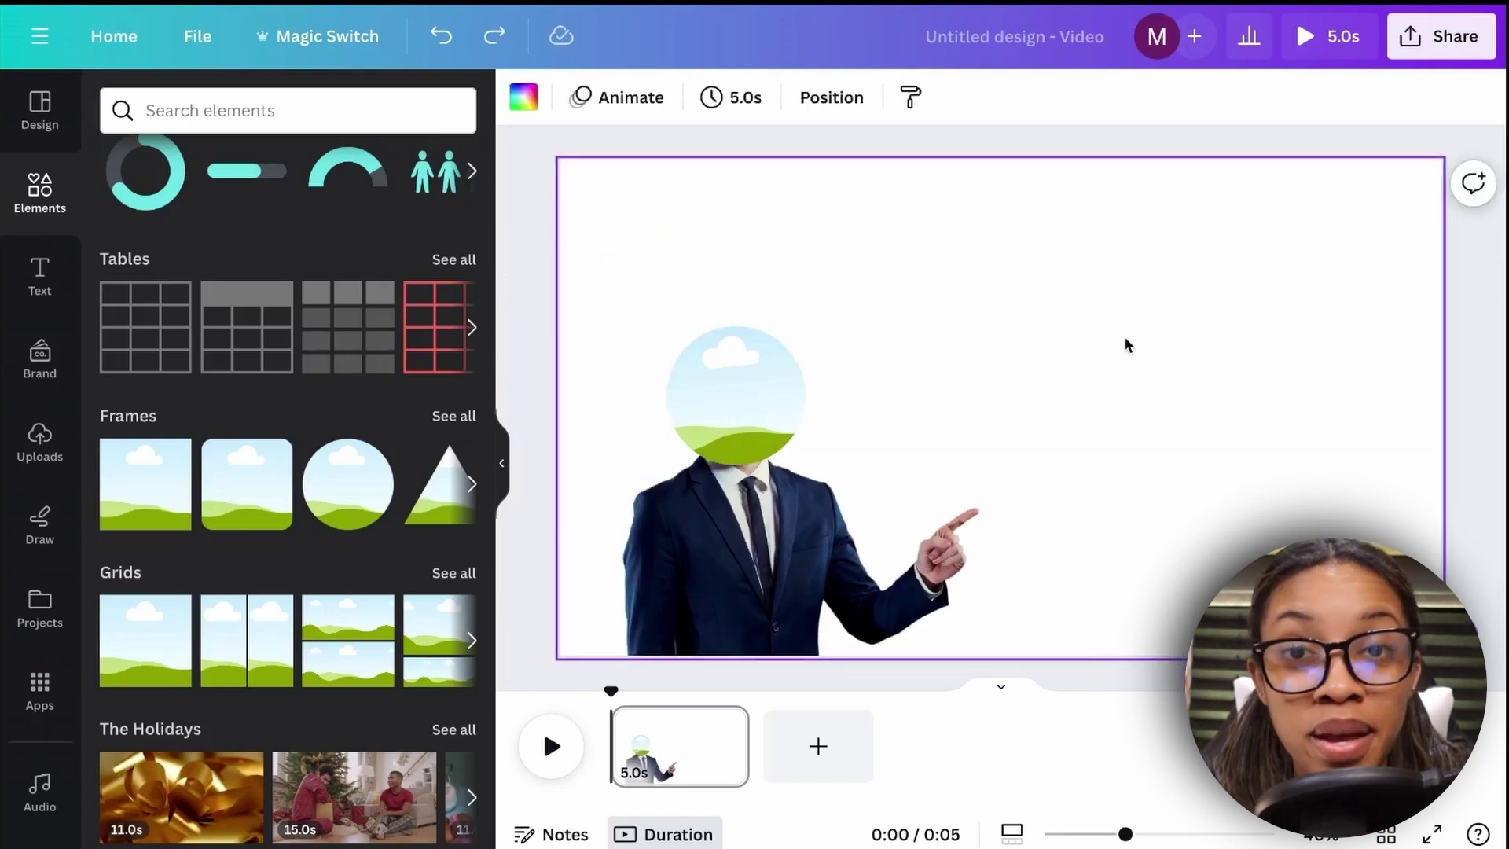
drag(893, 211, 739, 512)
click(697, 186)
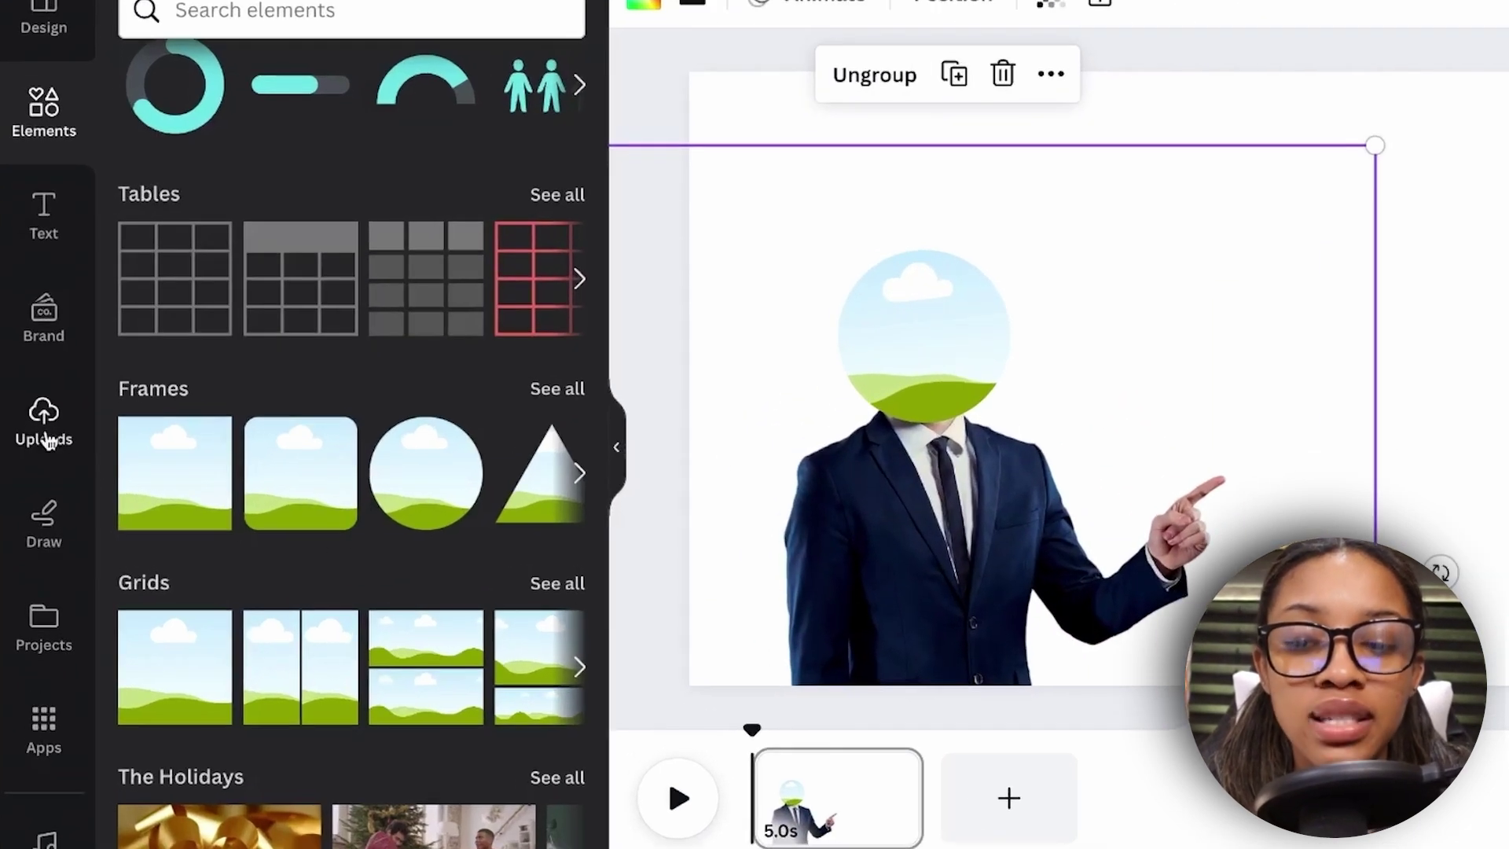
Drop the uploaded face video from Uploads into the circle frame on the head.
click(45, 428)
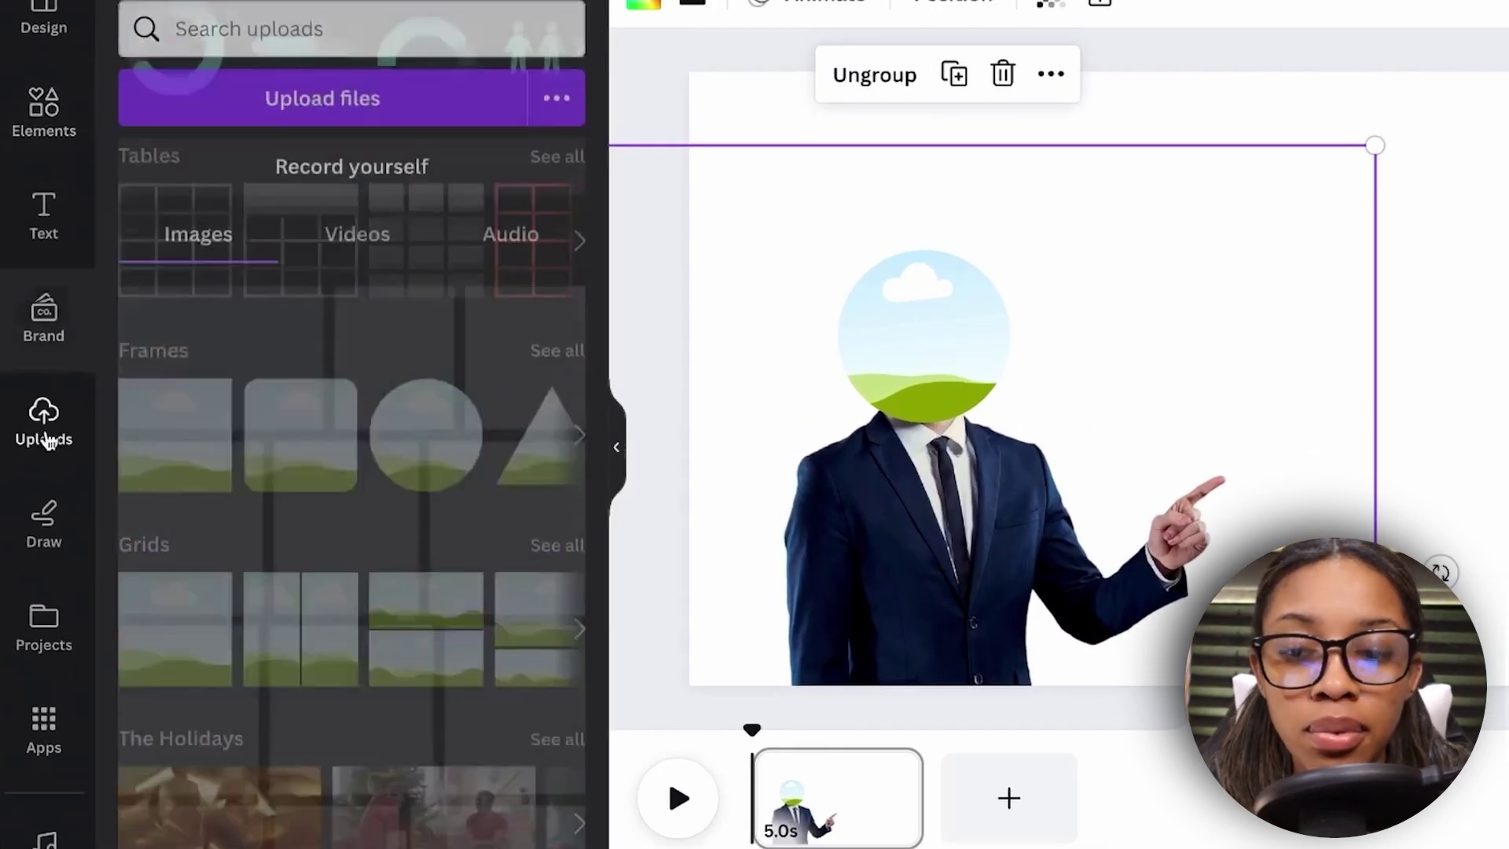
click(505, 209)
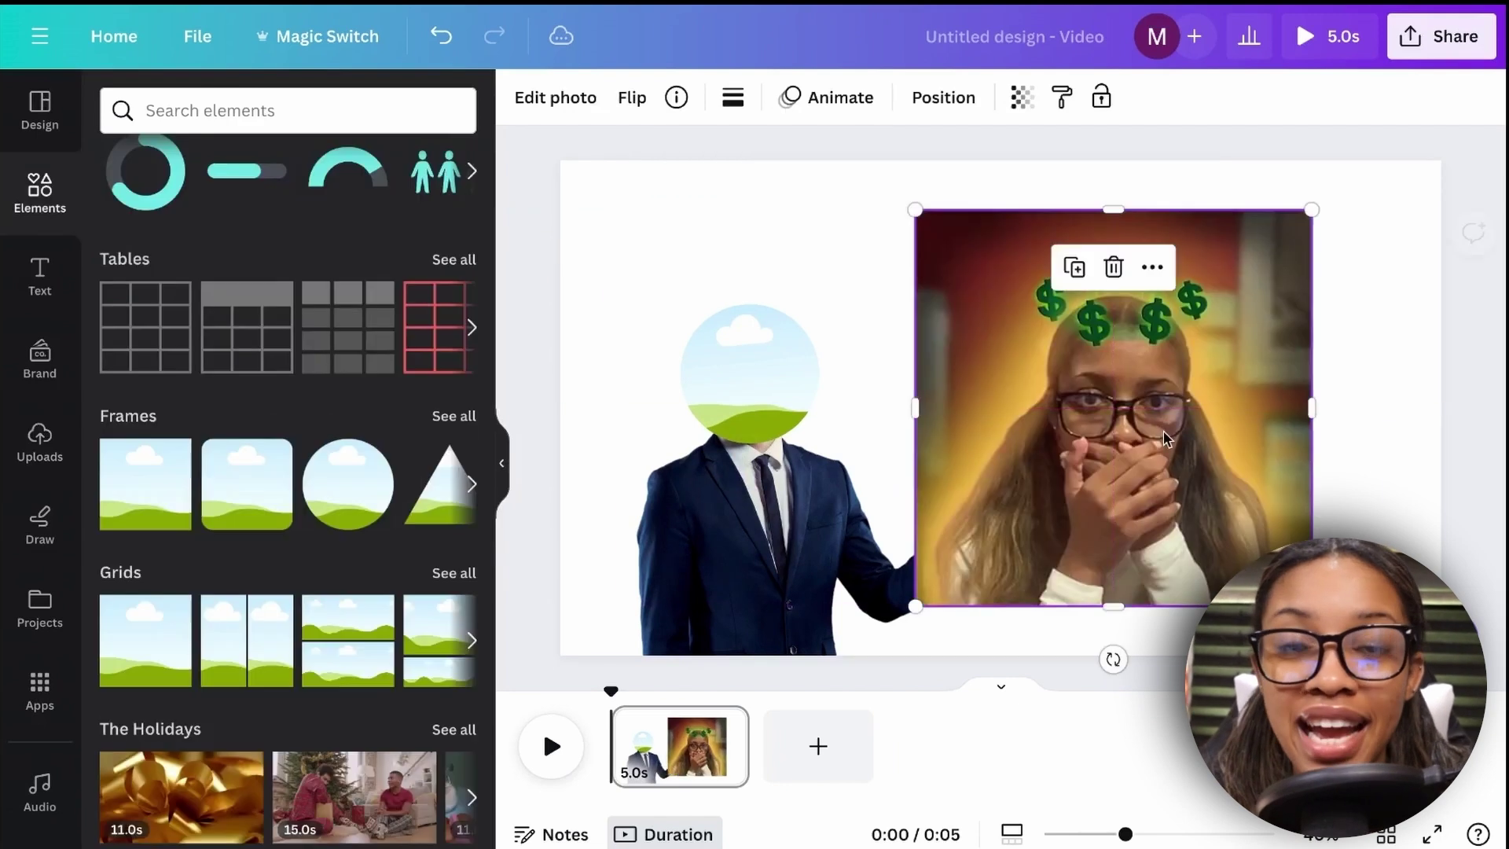
drag(1141, 444, 774, 393)
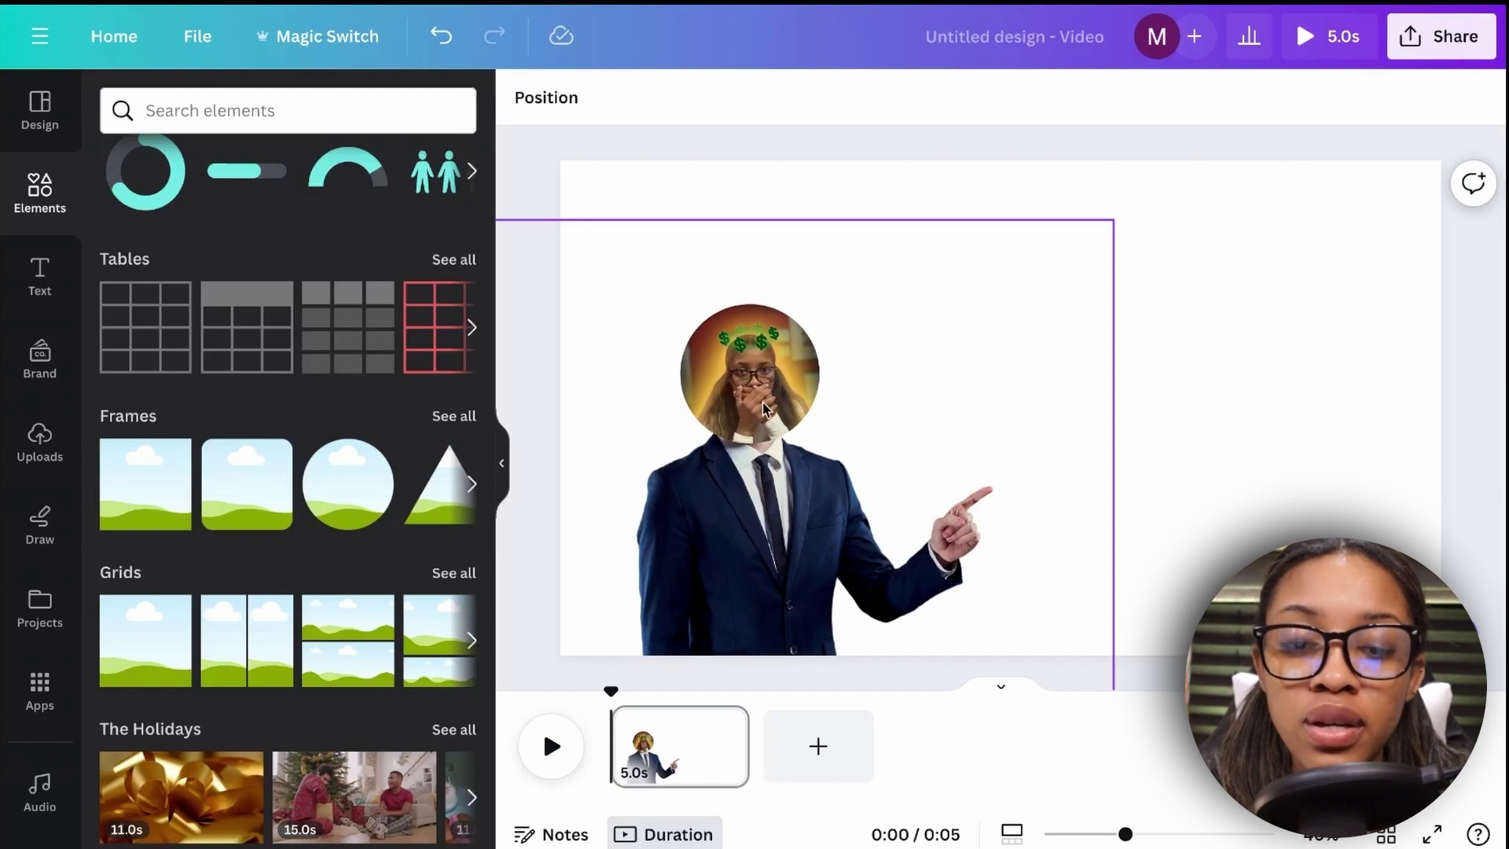
click(748, 370)
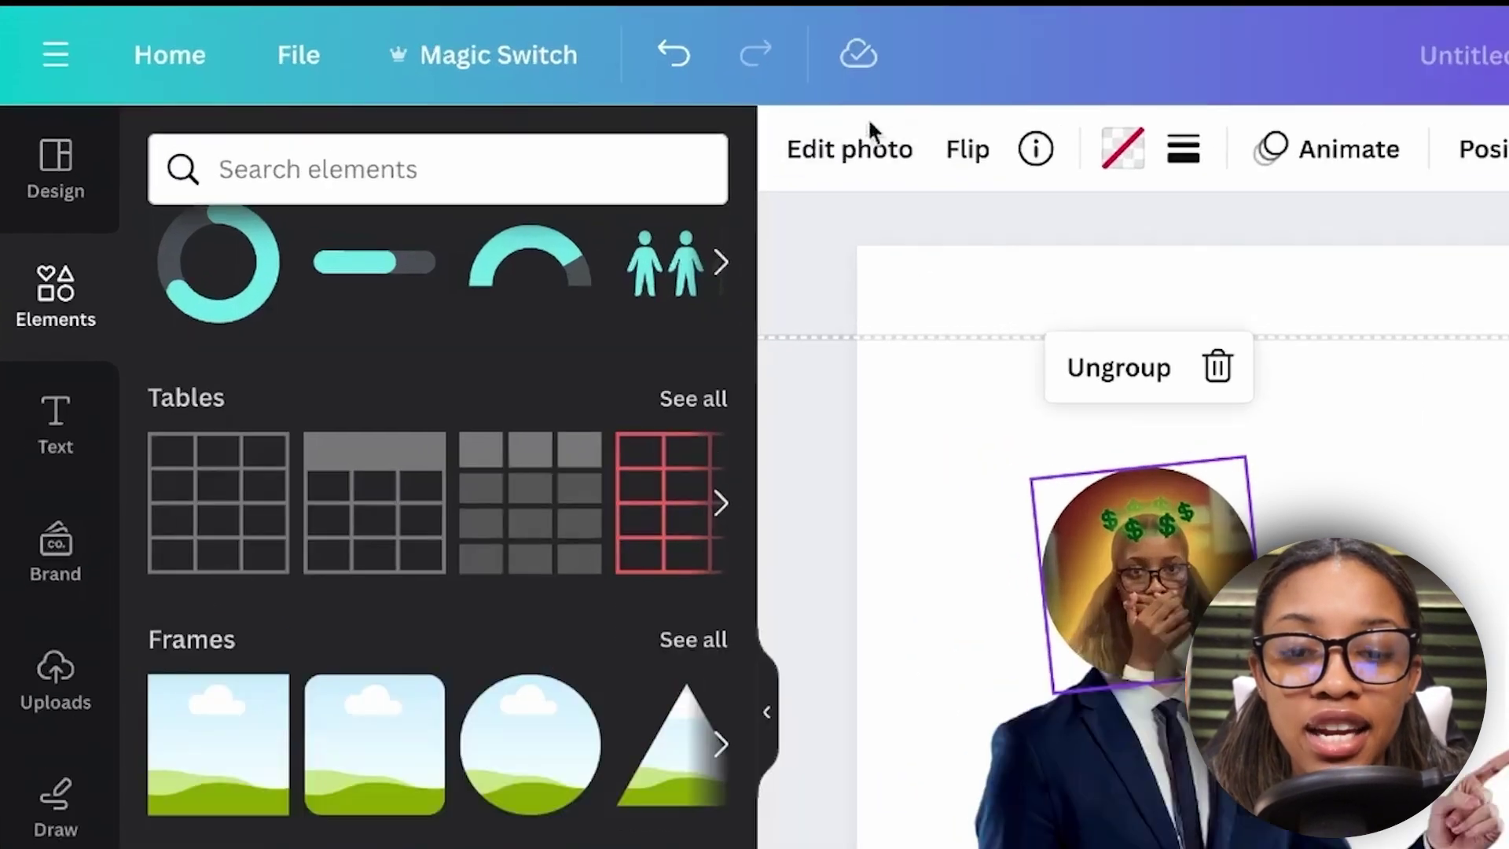
Enlarge and centre the face video inside the circle, then nudge the figure slightly lower.
click(566, 98)
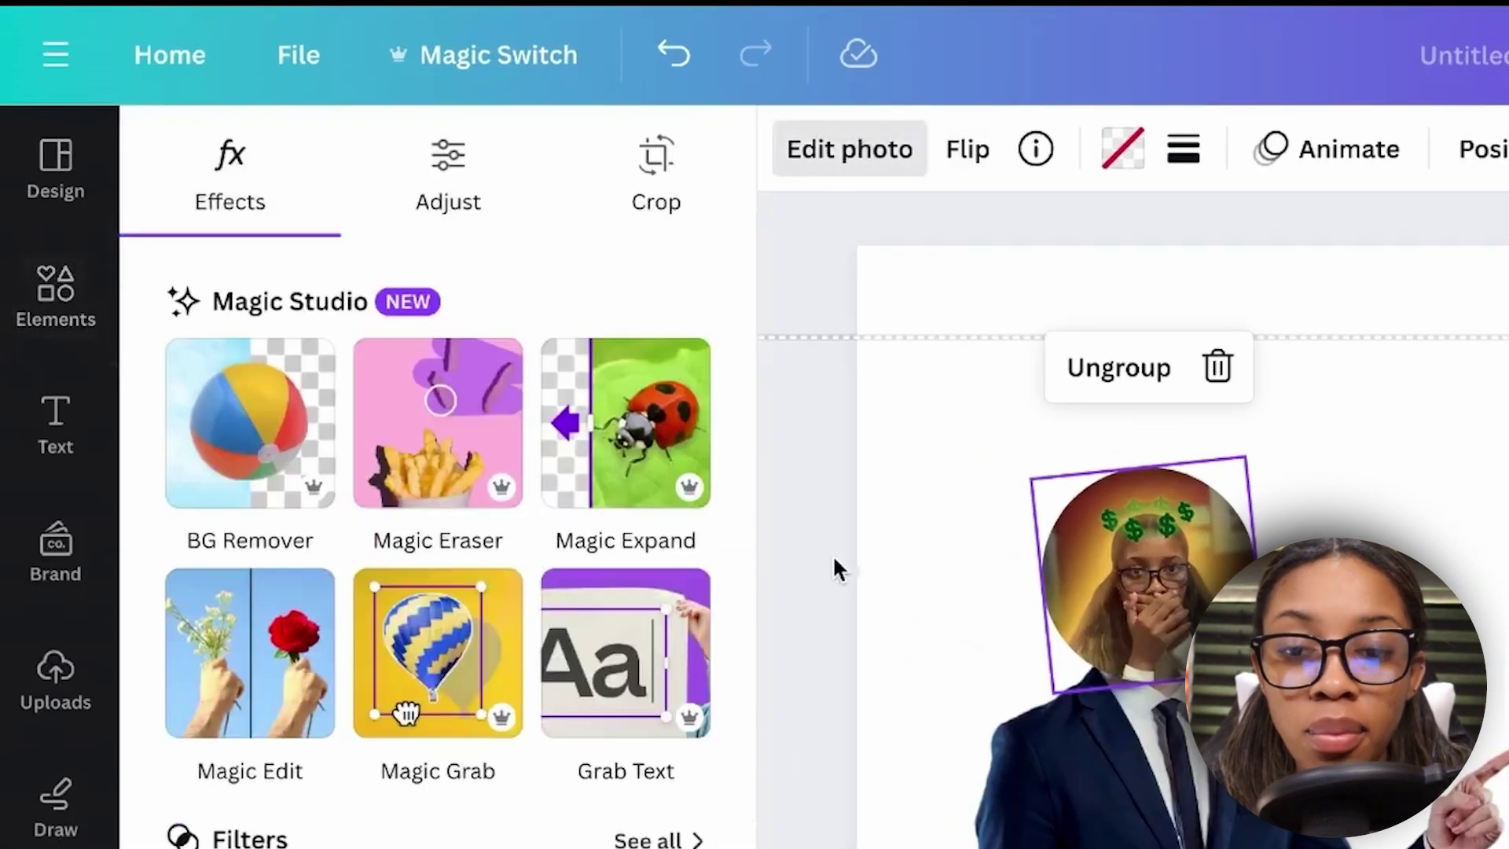
click(425, 125)
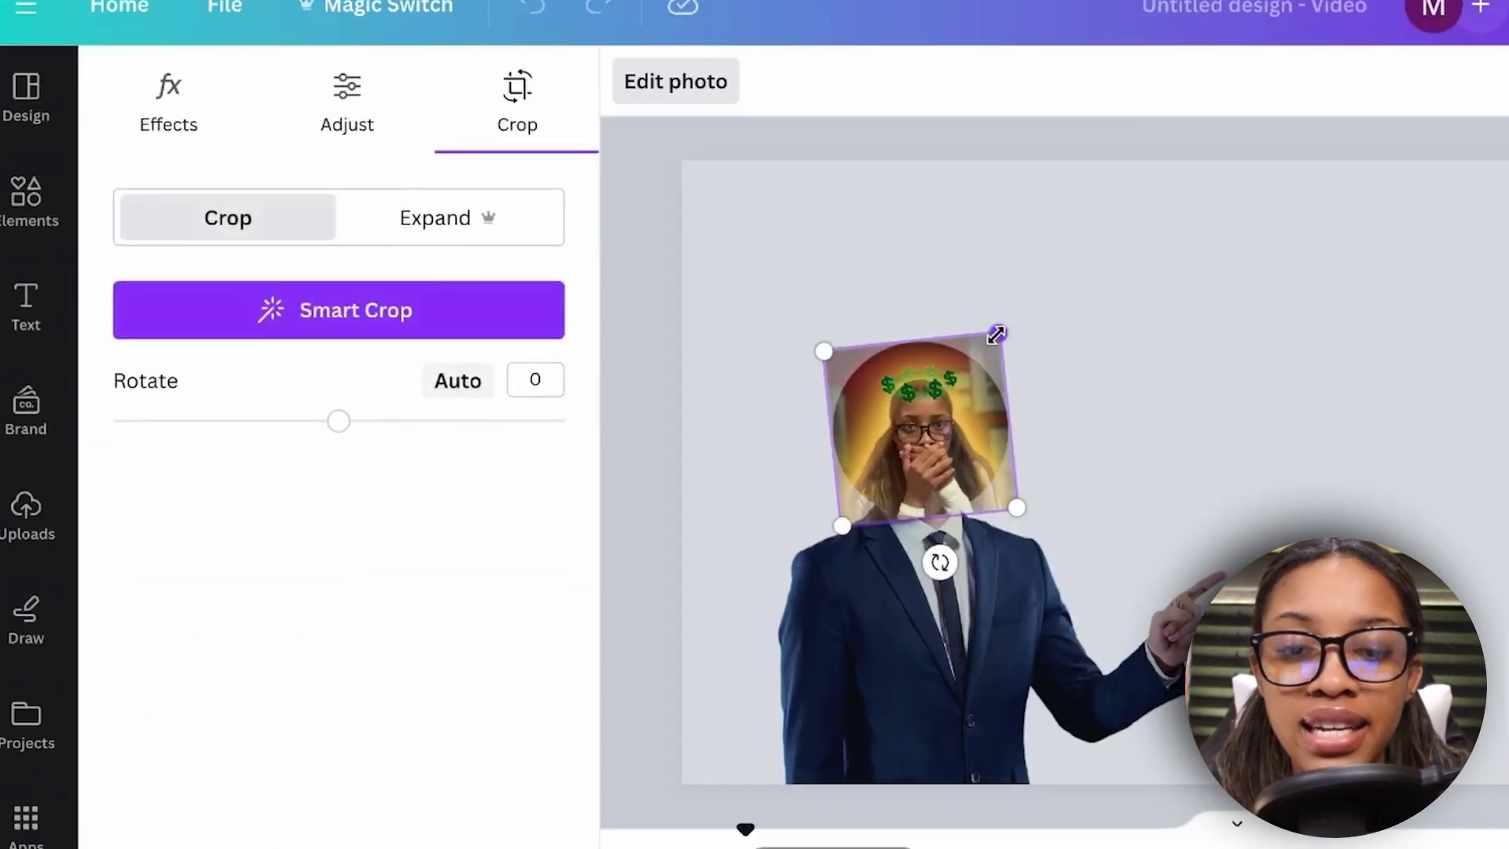
drag(996, 334, 1020, 307)
drag(847, 522, 811, 564)
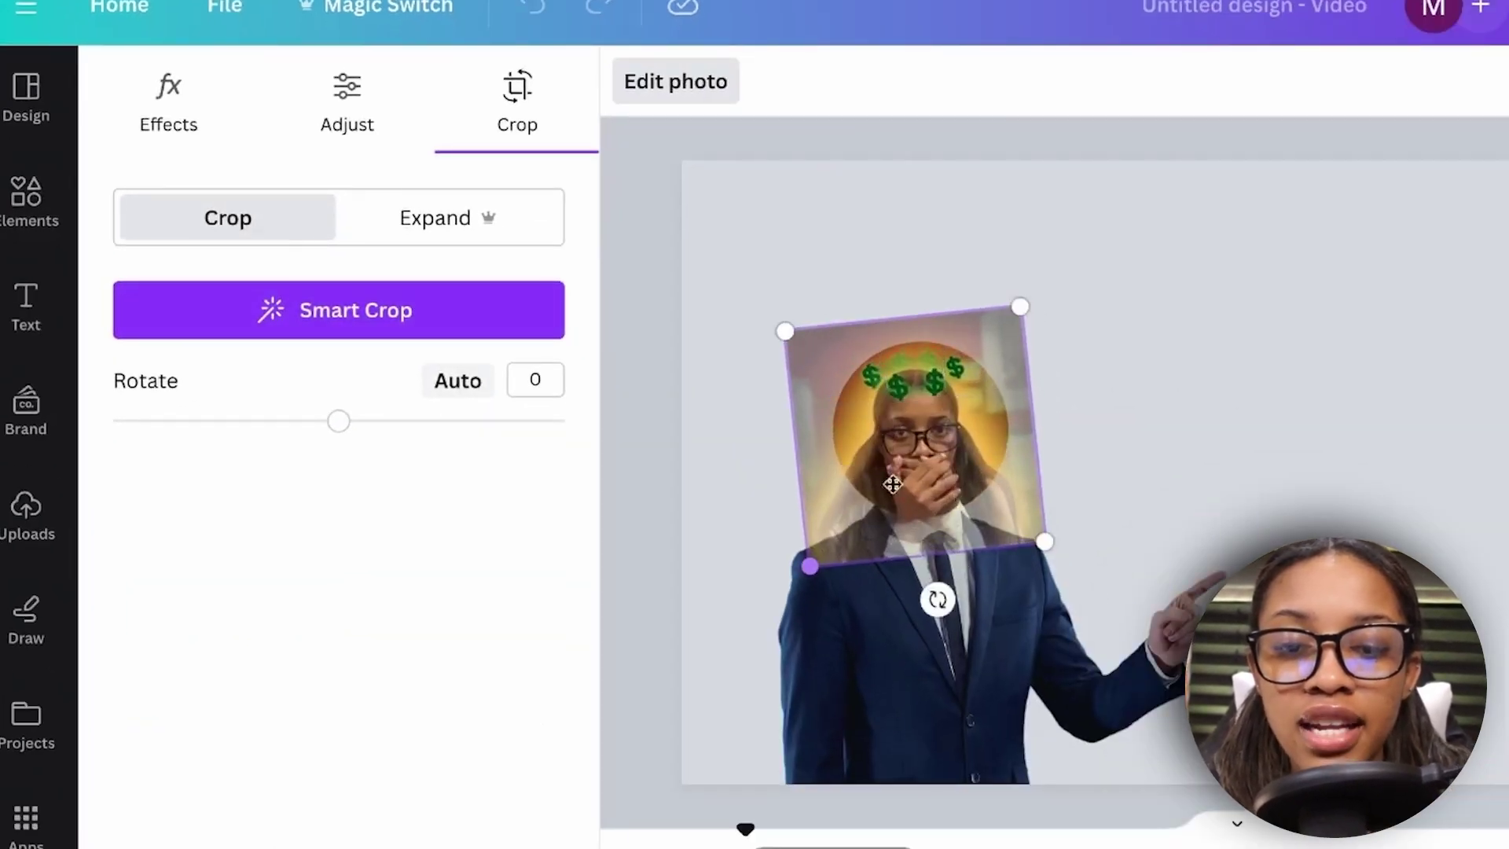
drag(934, 455, 936, 447)
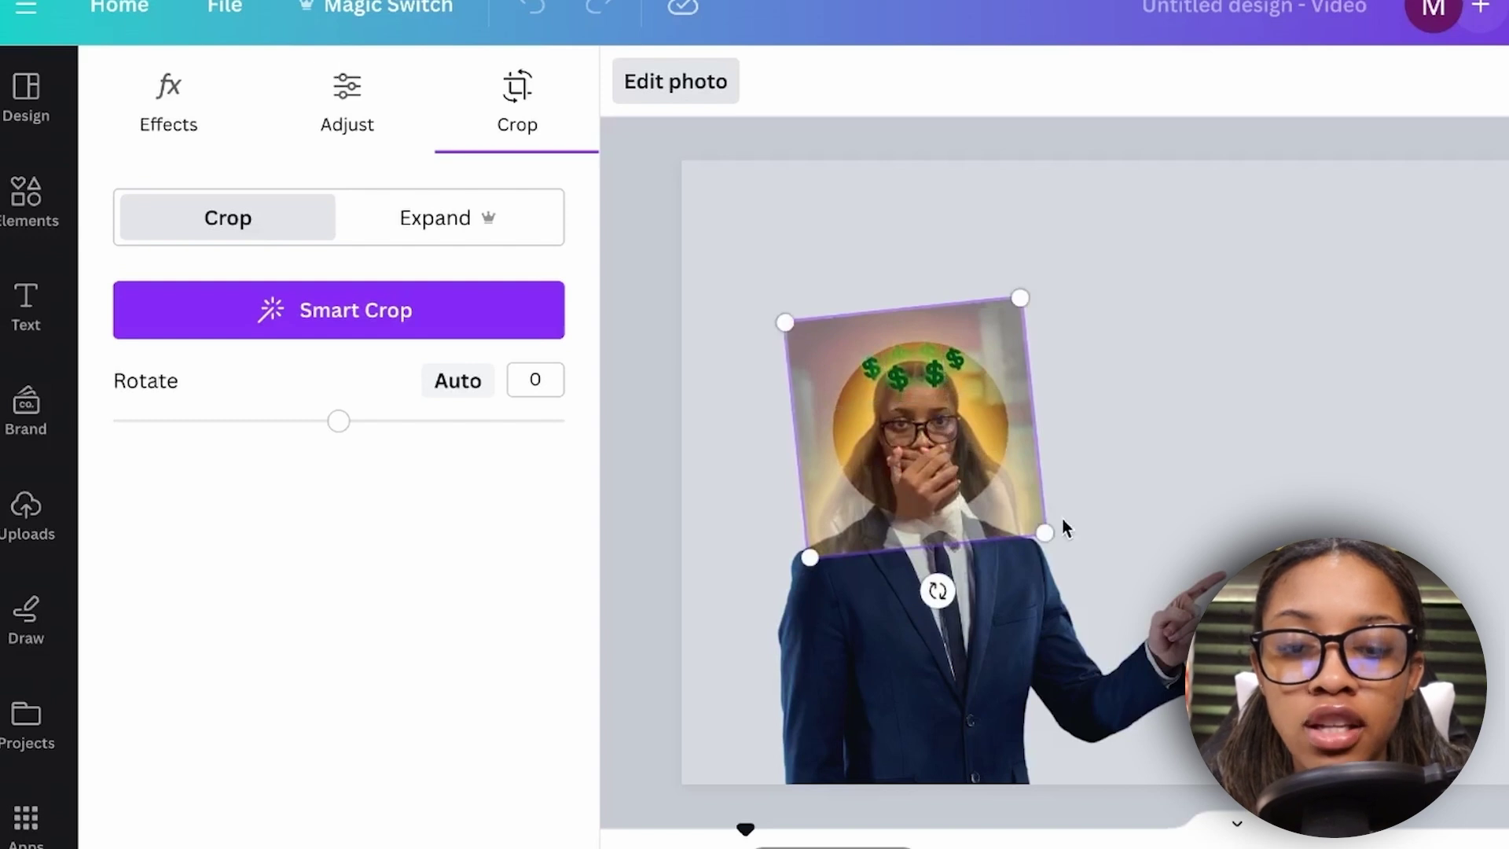
drag(1047, 530, 1097, 574)
drag(909, 425, 885, 395)
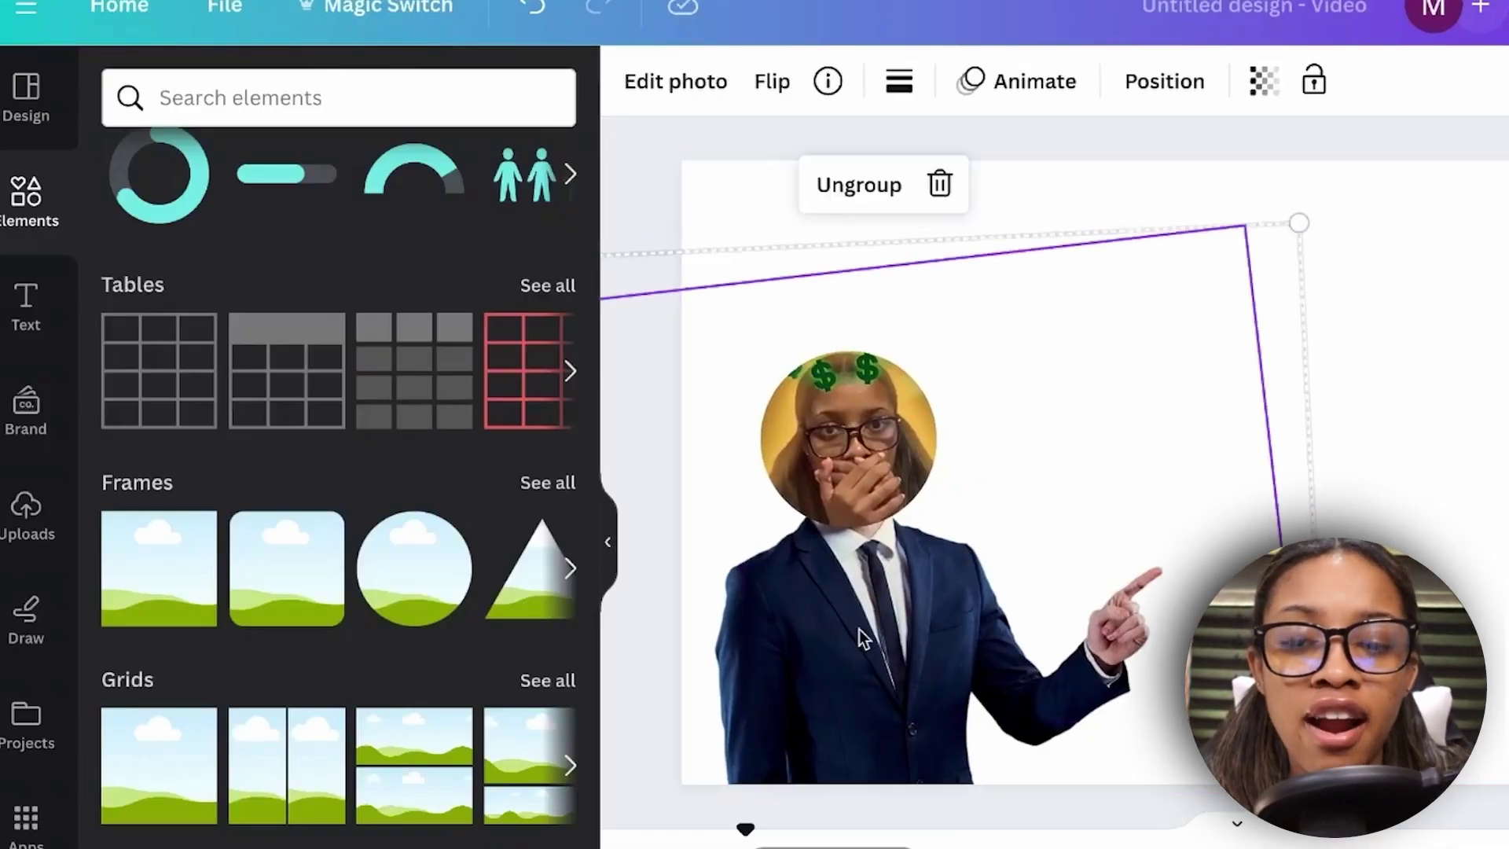
drag(855, 630, 855, 646)
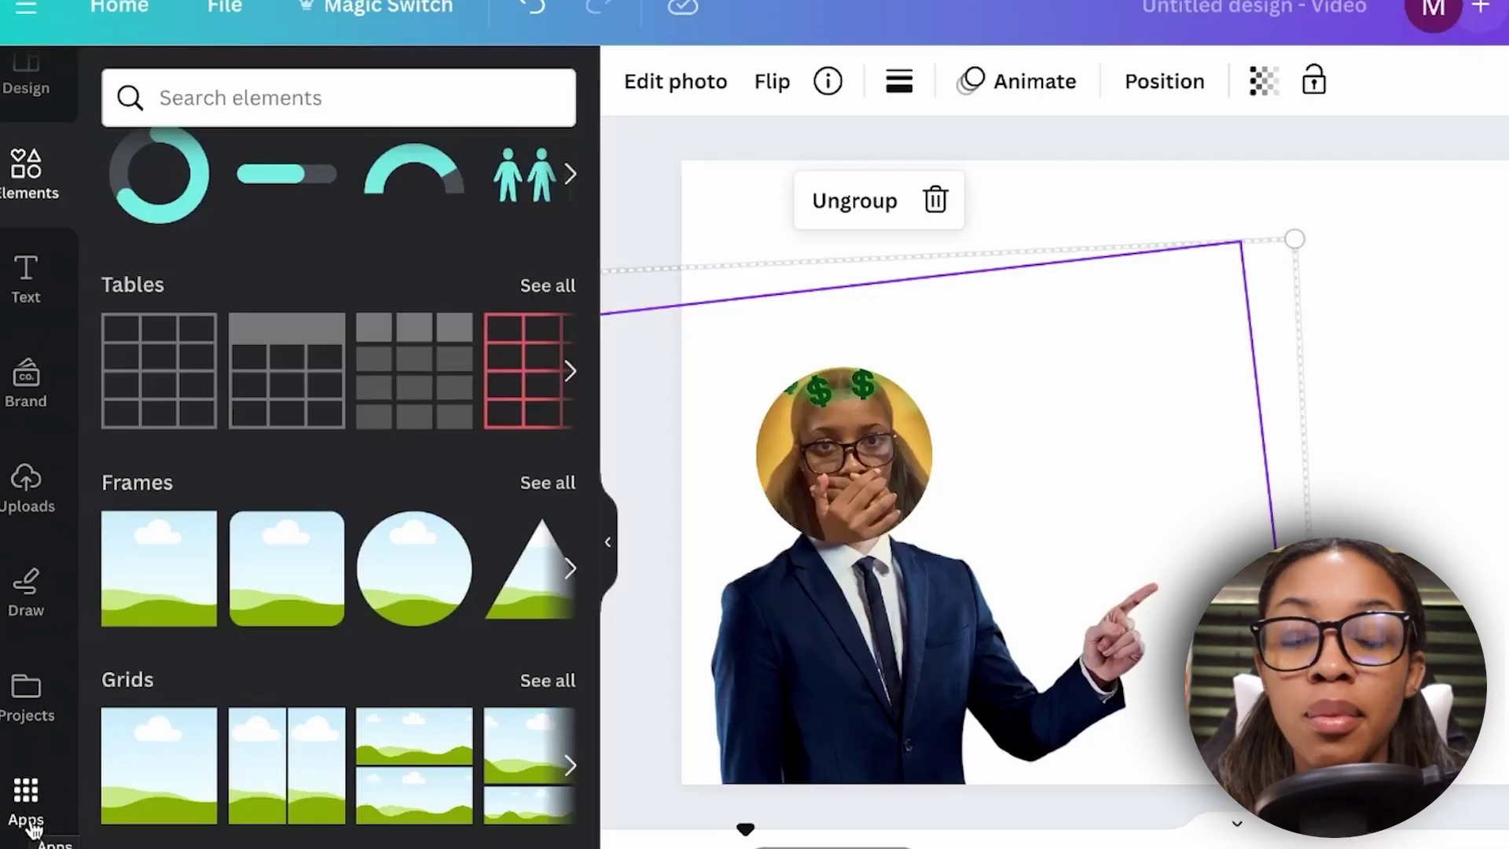
Find the Magic Media app by searching Apps for 'magic media' and open it.
click(26, 797)
click(322, 105)
text(magic media)
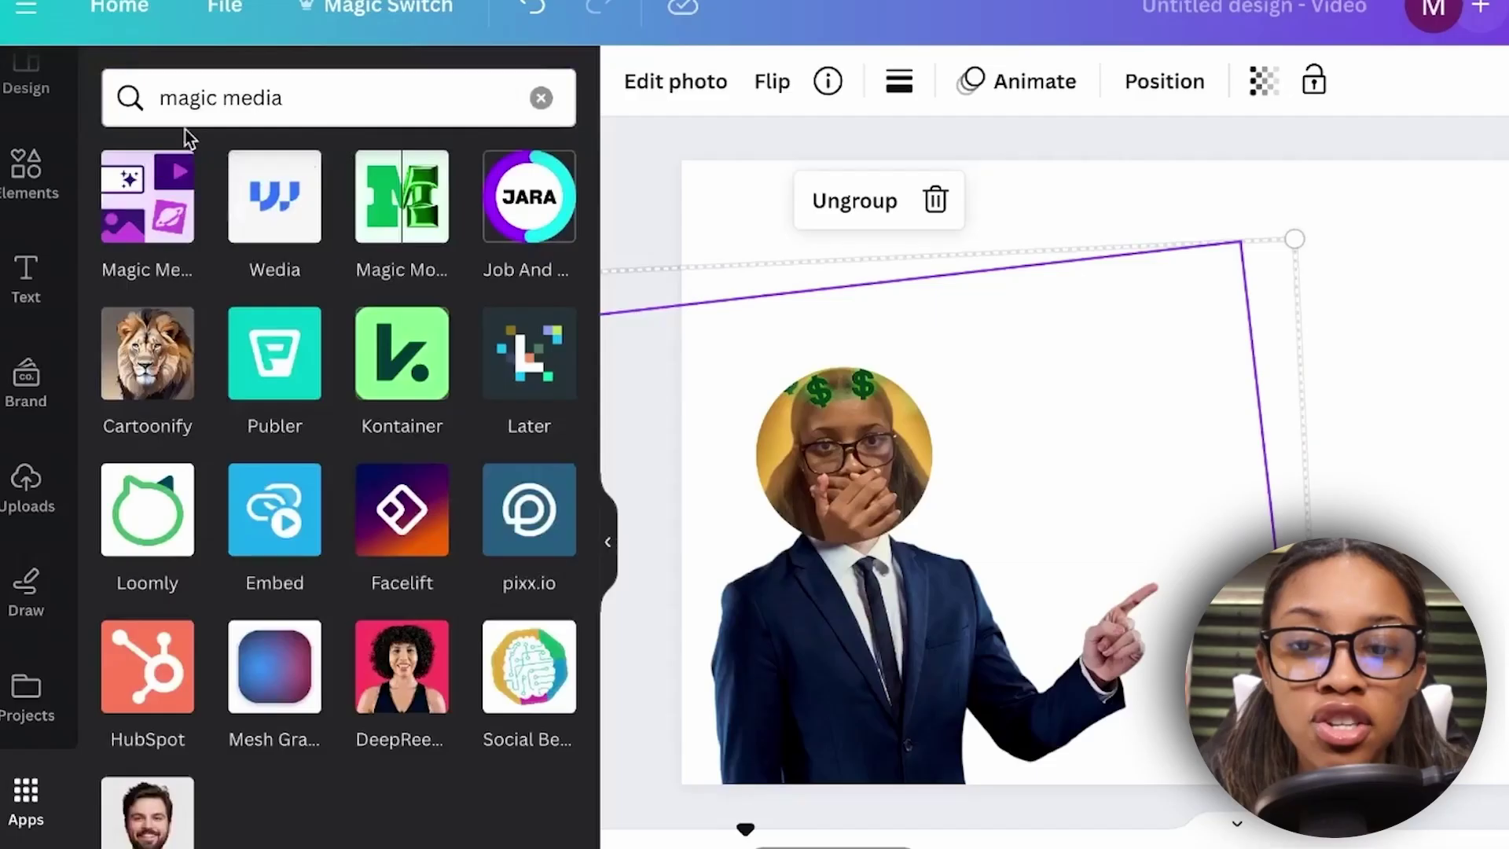
click(141, 228)
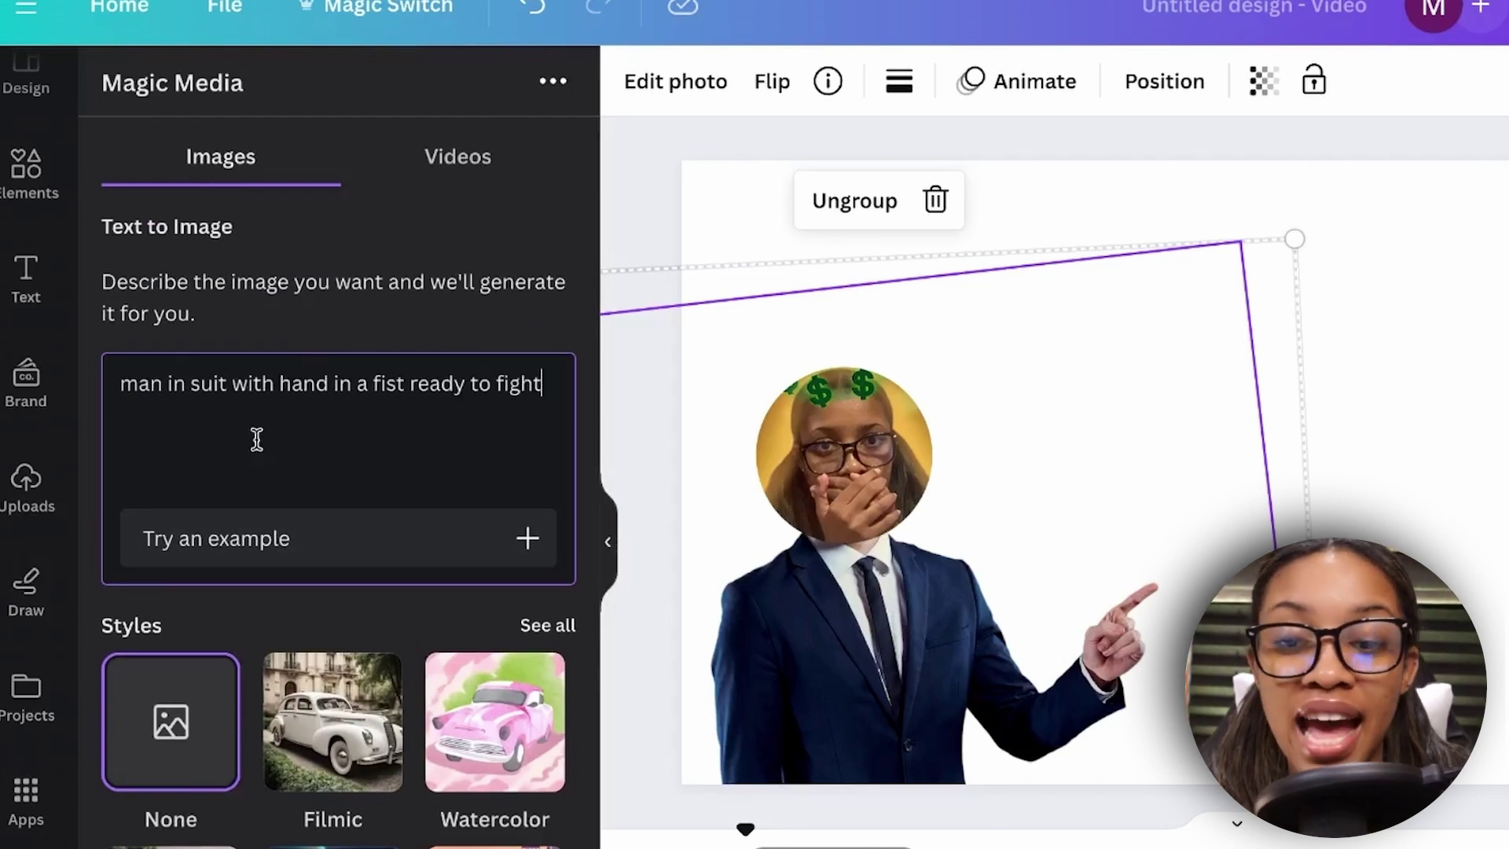
Generate Photo-style portrait images of a suited man with his fists raised.
scroll(304, 488, down, 2)
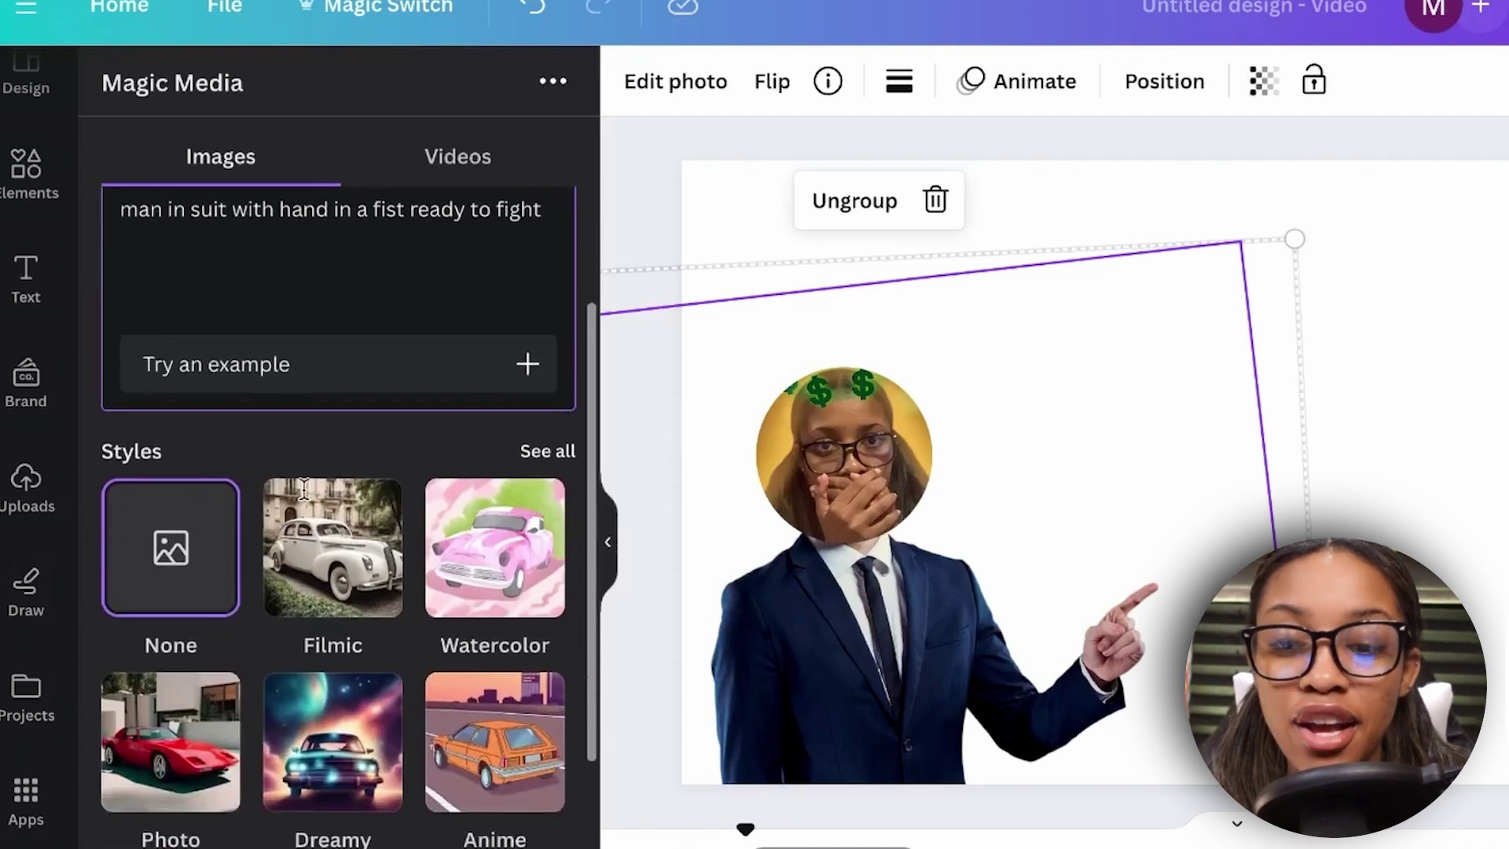
scroll(261, 596, down, 1)
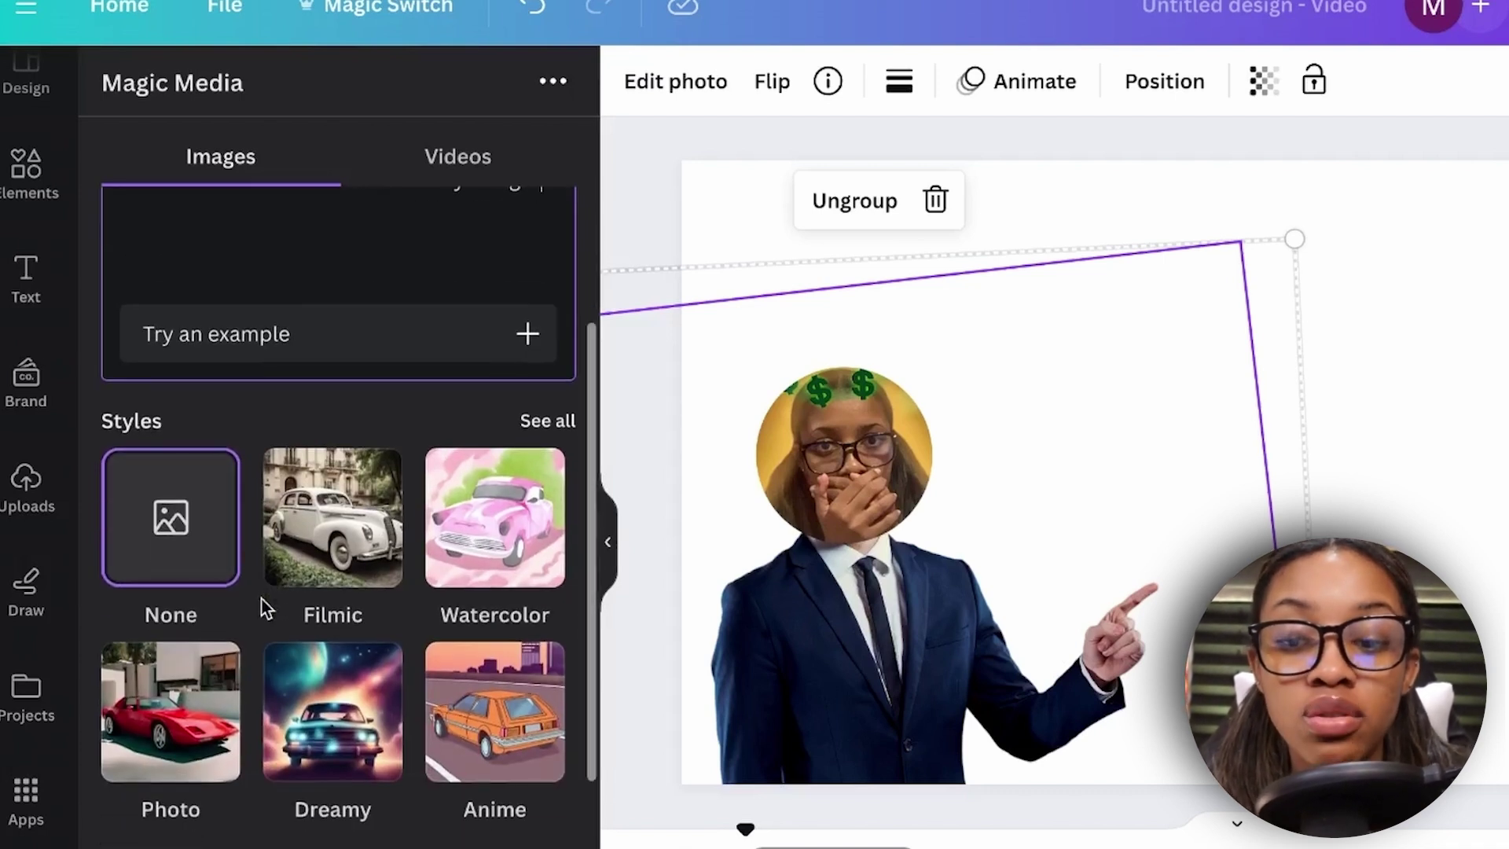
click(171, 712)
scroll(324, 661, down, 2)
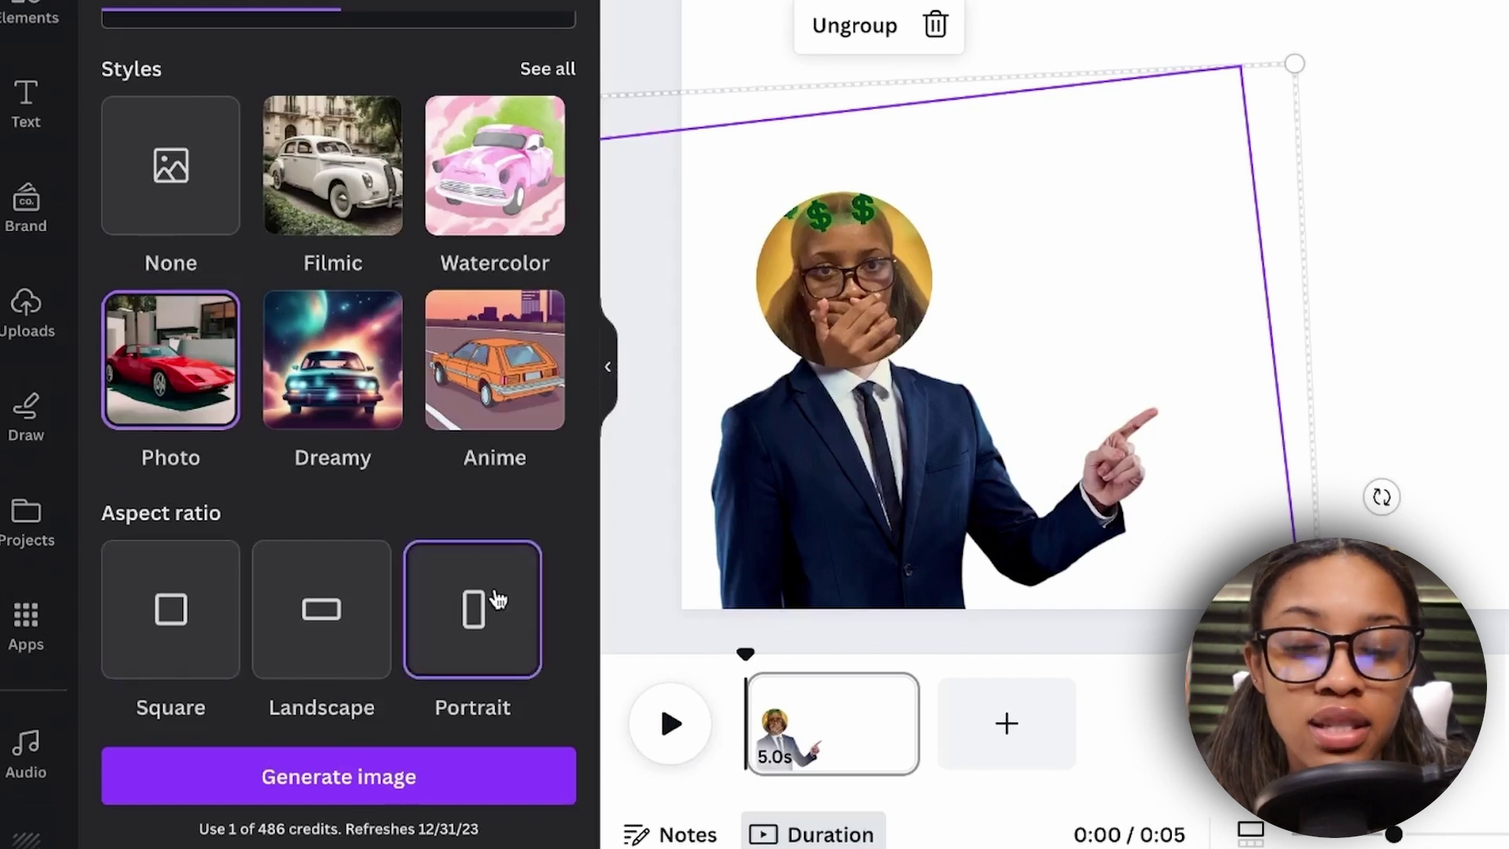
click(391, 790)
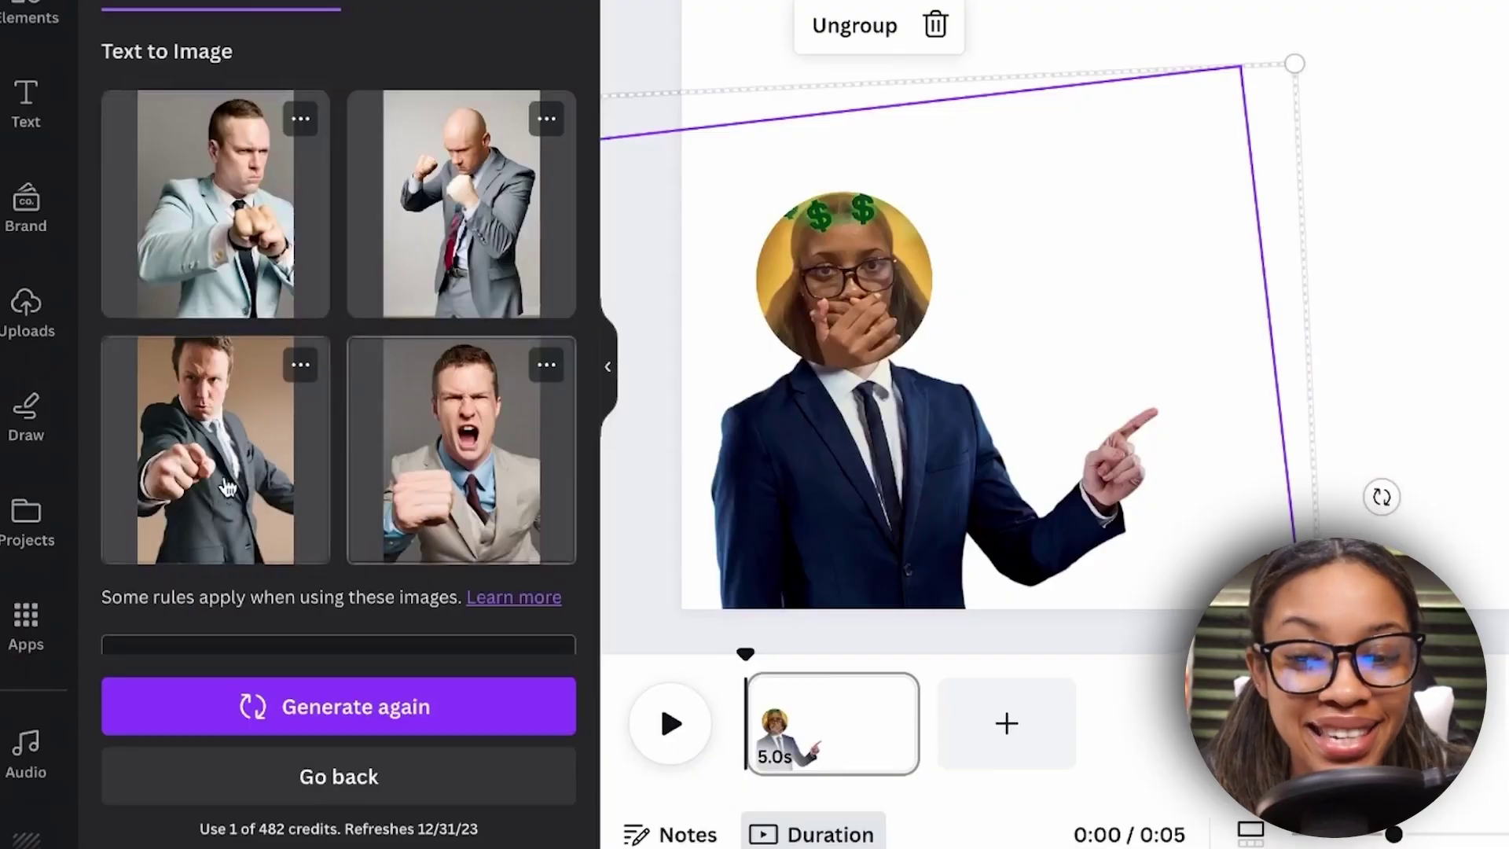
scroll(275, 393, down, 1)
scroll(393, 315, up, 1)
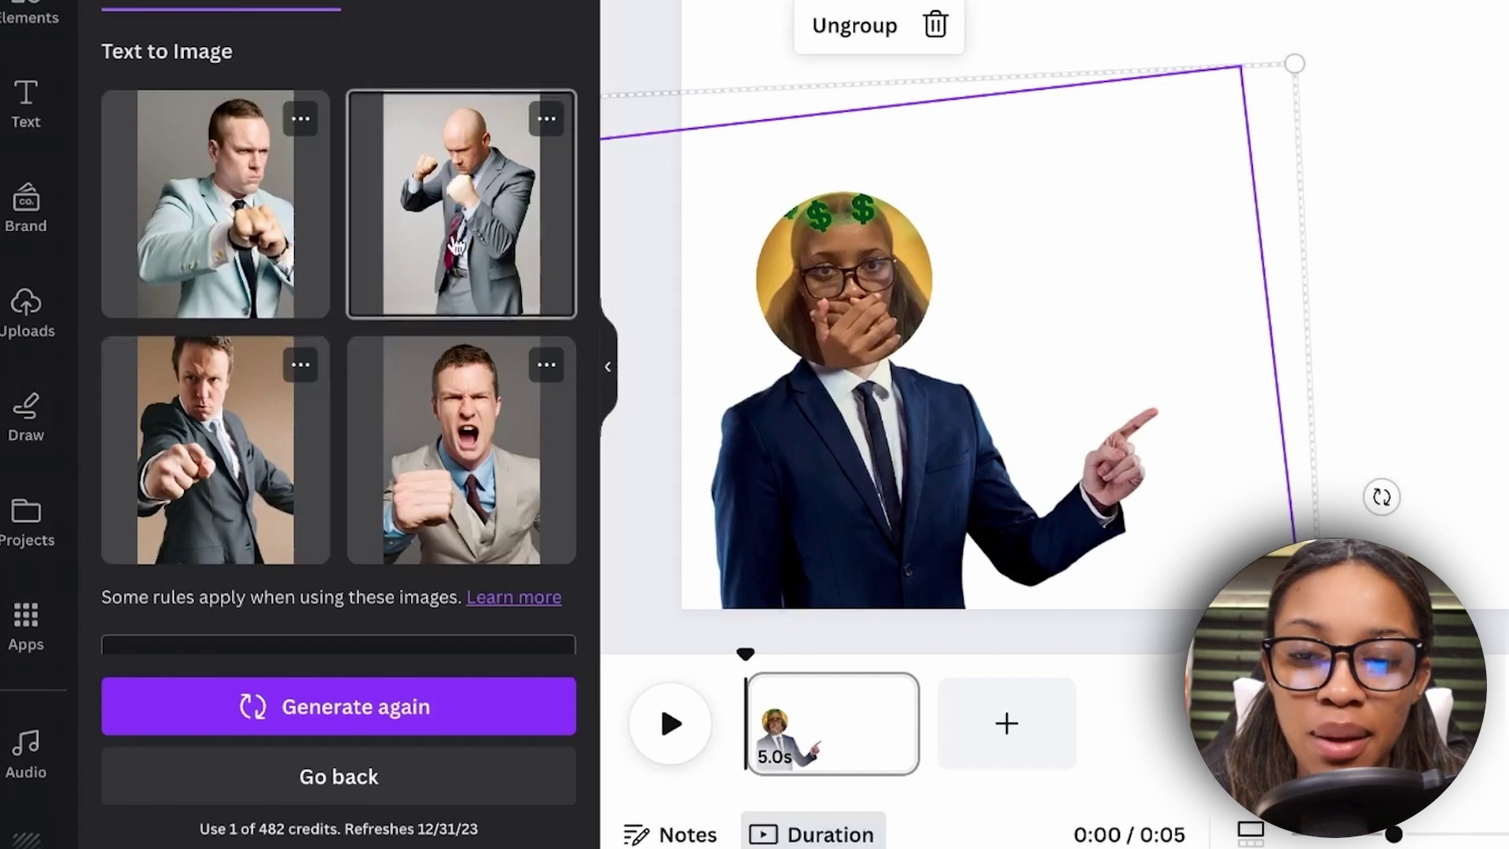
Add the bald fighting man image and size it on the right of the page.
click(461, 241)
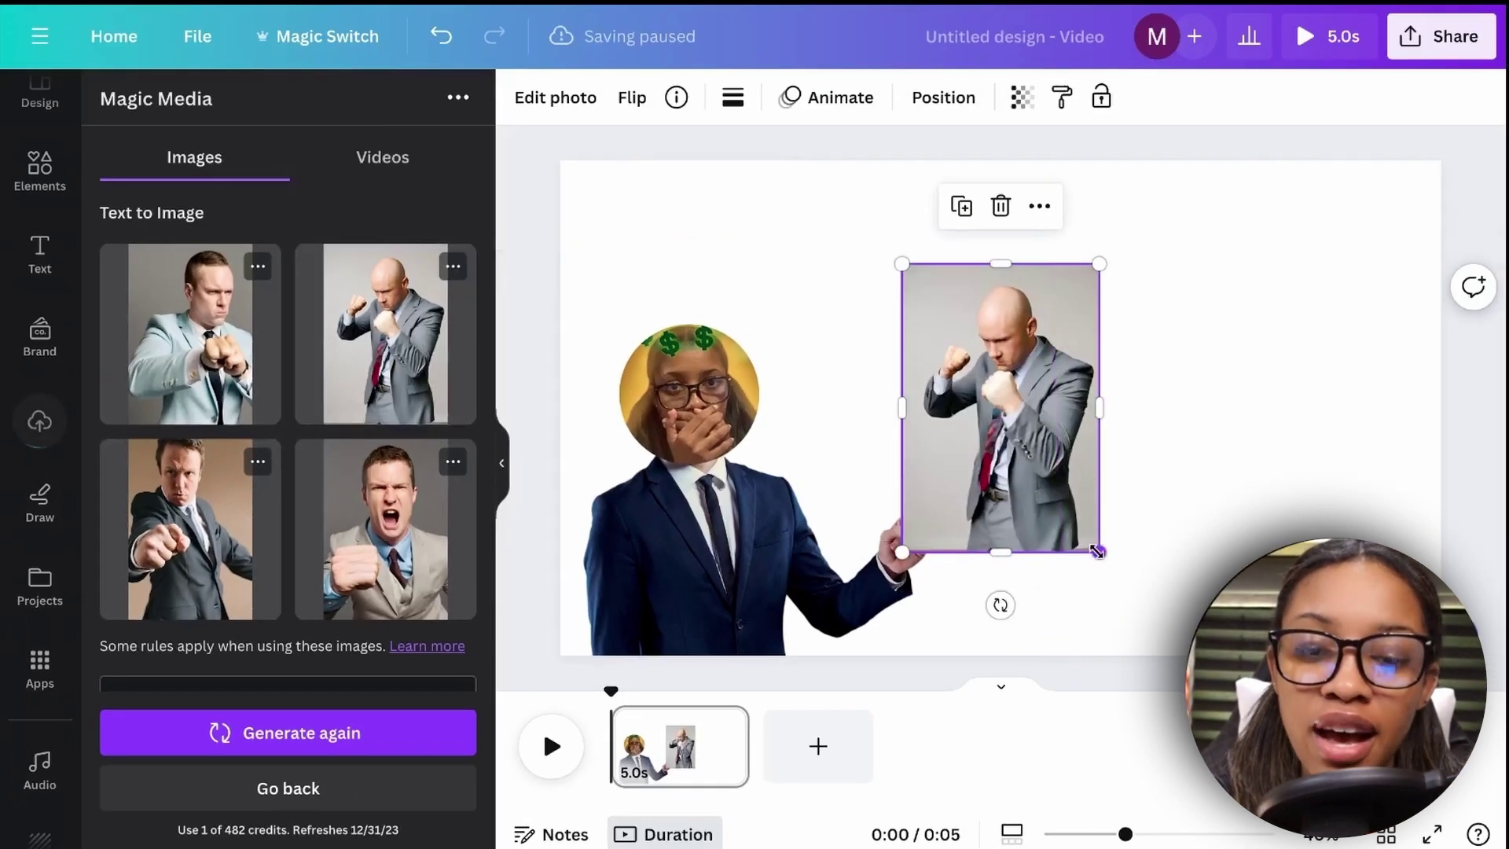
drag(1098, 551, 1219, 725)
drag(1219, 262, 1273, 256)
drag(1014, 523, 1045, 509)
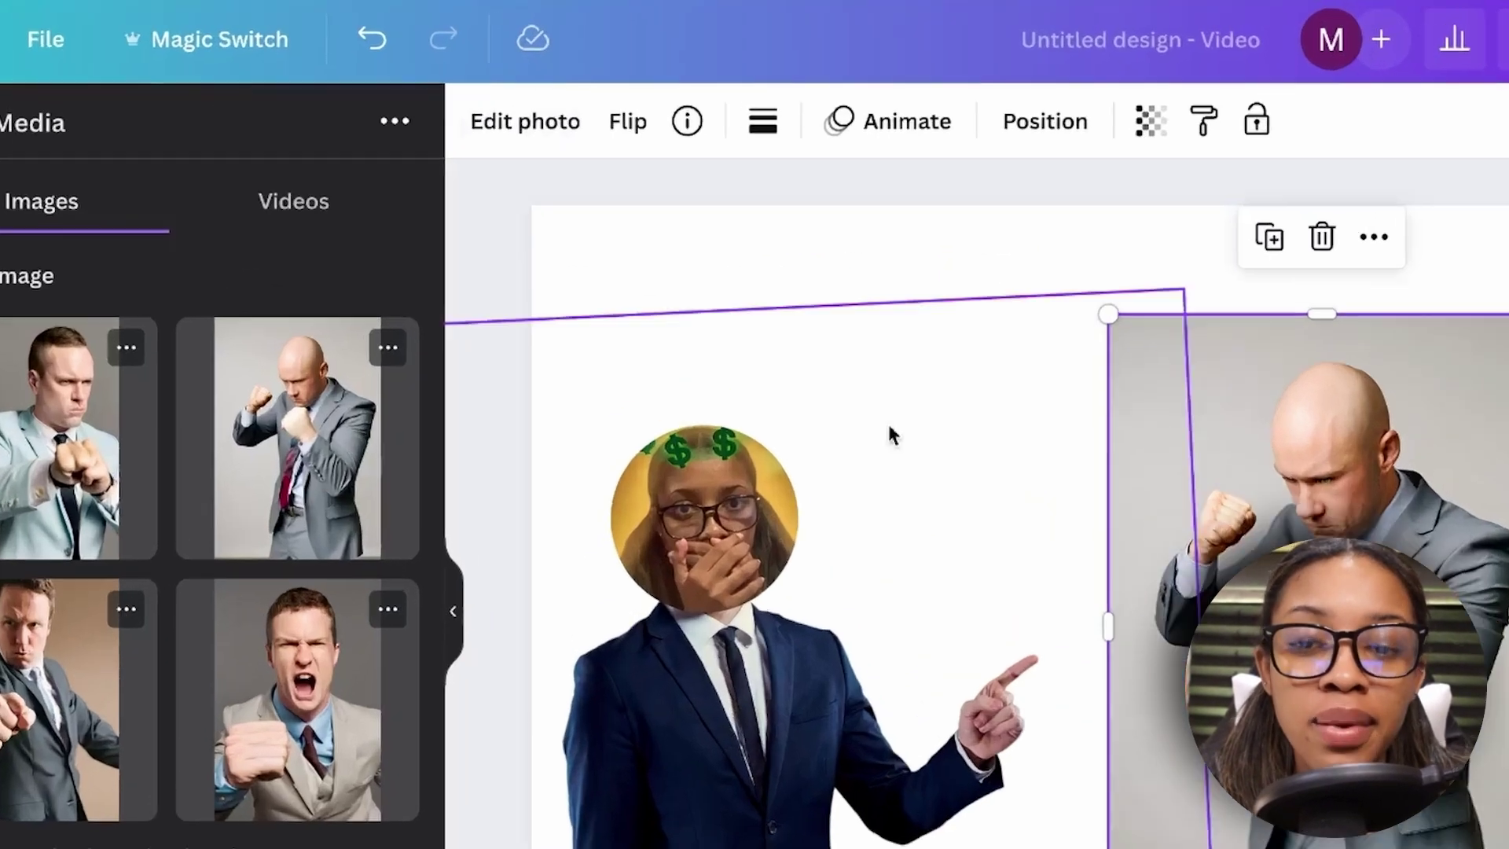
Remove the bald man photo's background with BG Remover and add a circle frame.
click(532, 128)
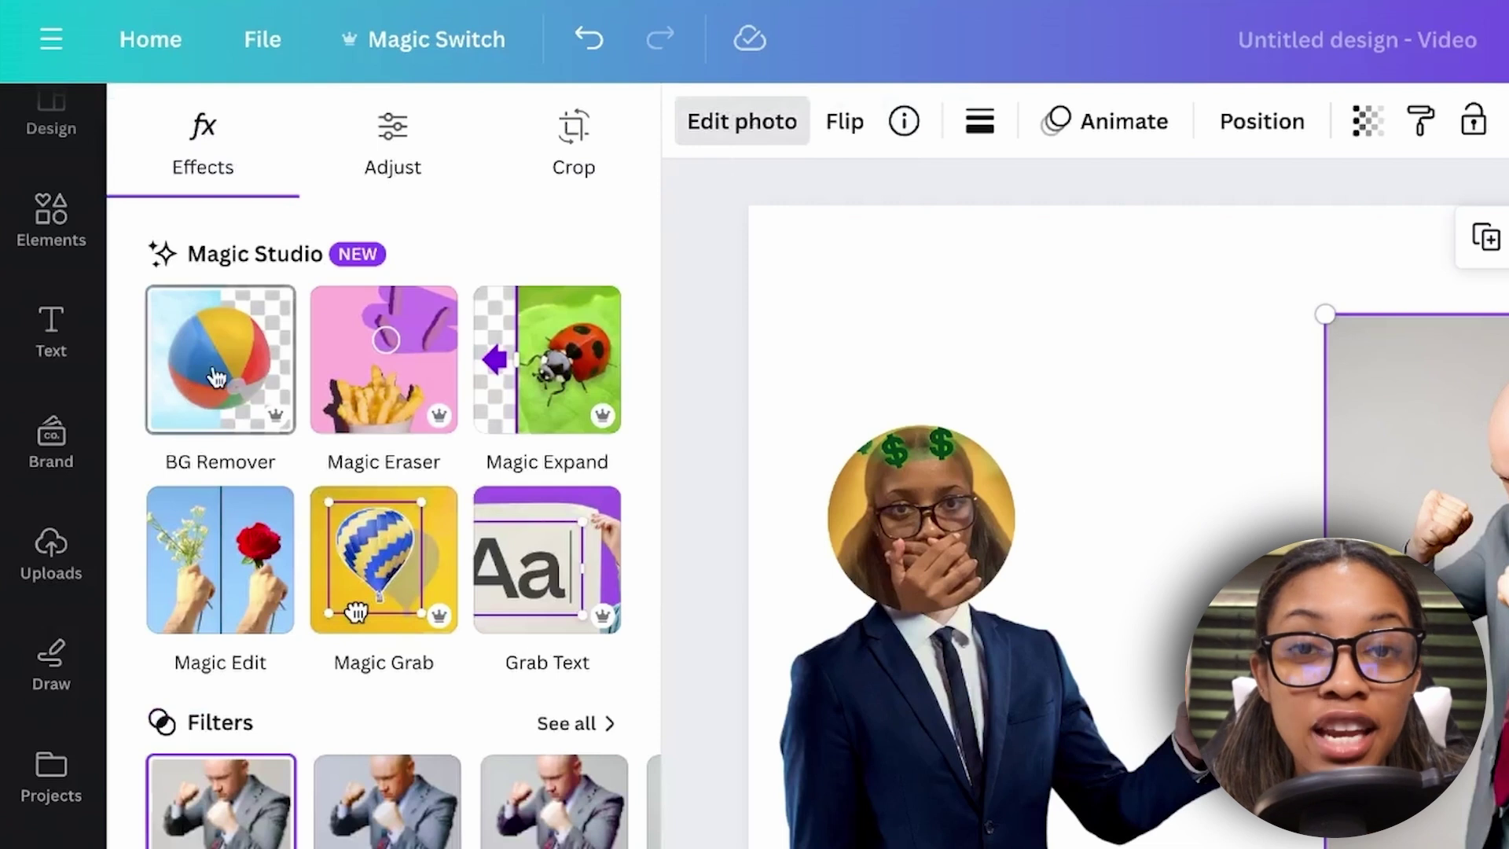
click(1, 377)
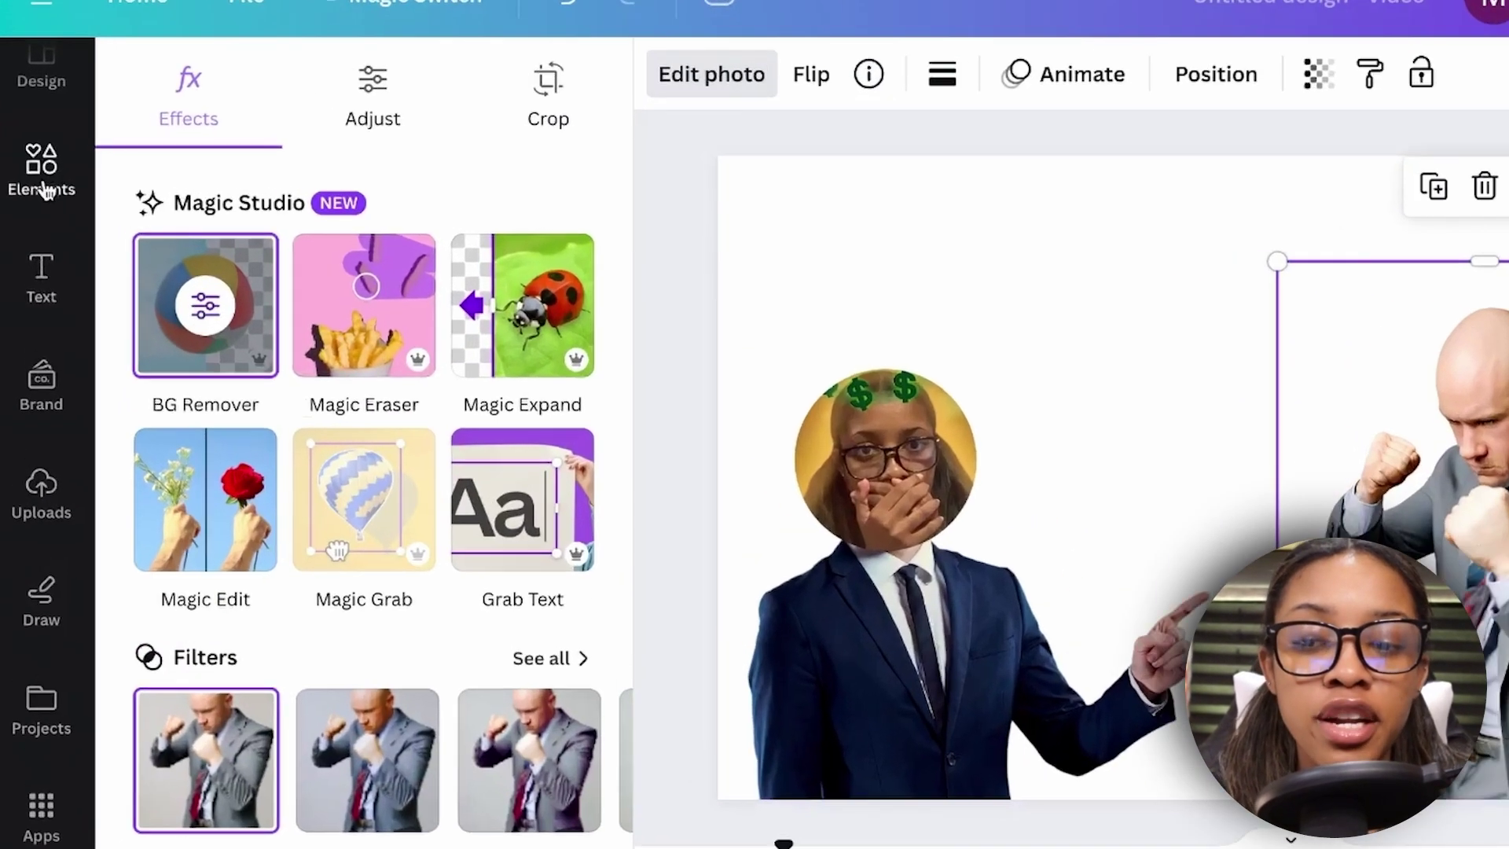
click(39, 169)
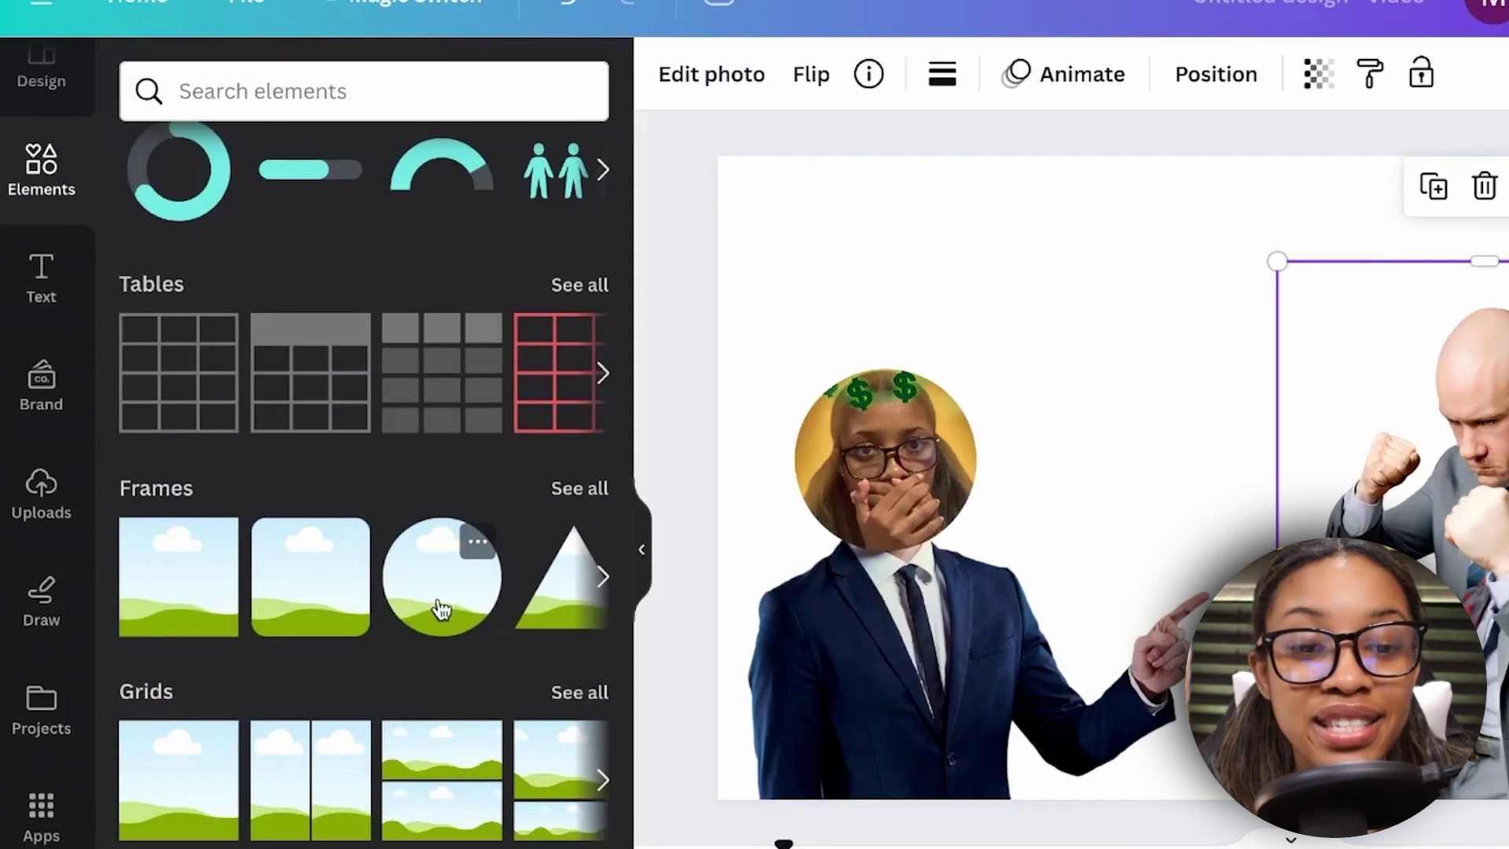
click(442, 606)
Shrink the circle frame over the fighter's head and drop the face photo into it.
drag(1459, 315, 1396, 375)
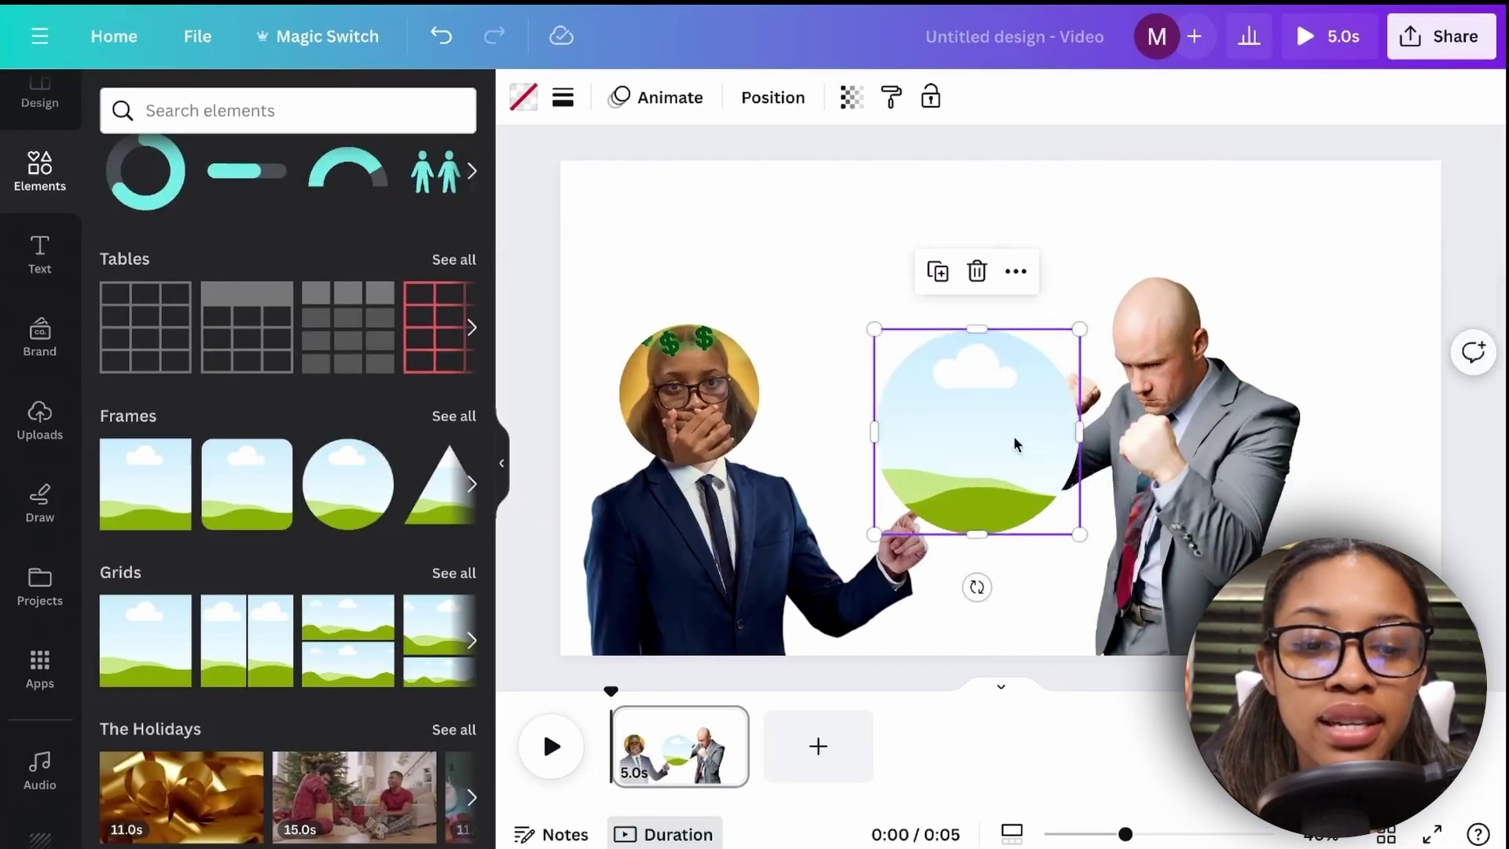
drag(1014, 444, 1183, 345)
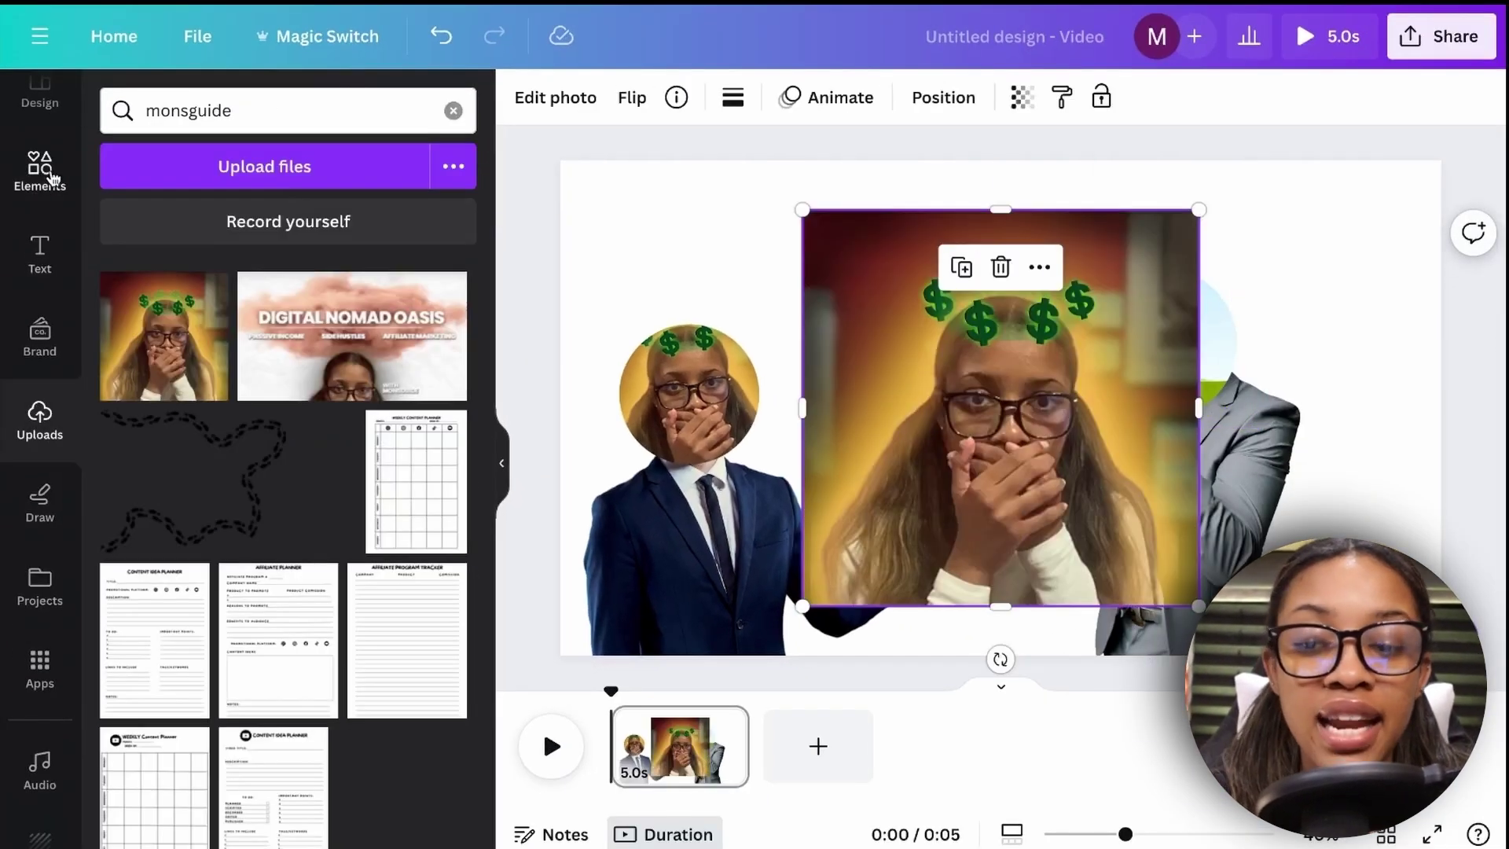
click(53, 178)
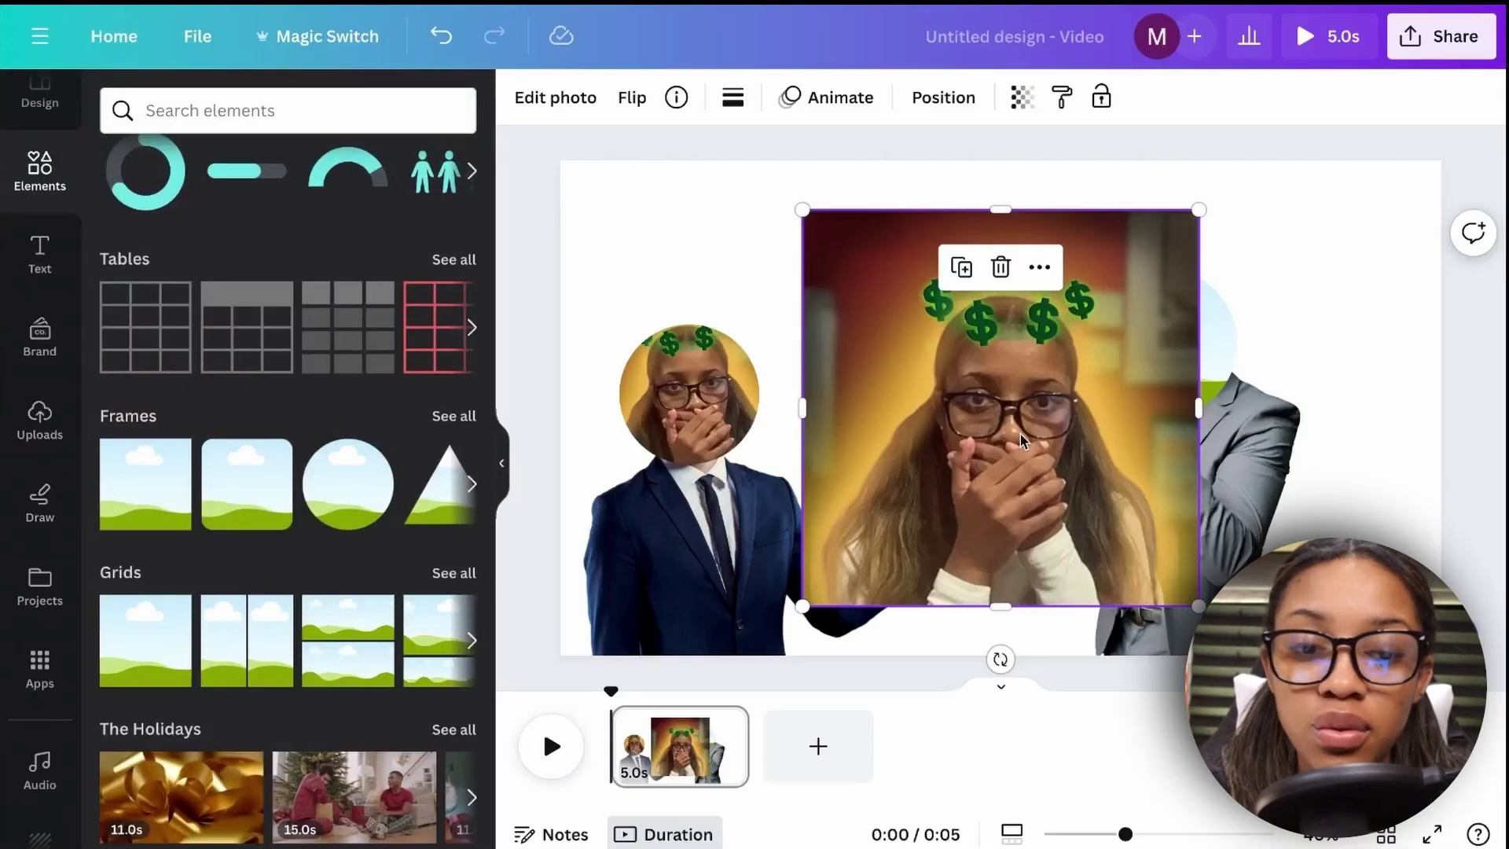
drag(1020, 434, 1149, 344)
Crop and enlarge the face photo inside the circle frame, then apply the crop.
click(580, 103)
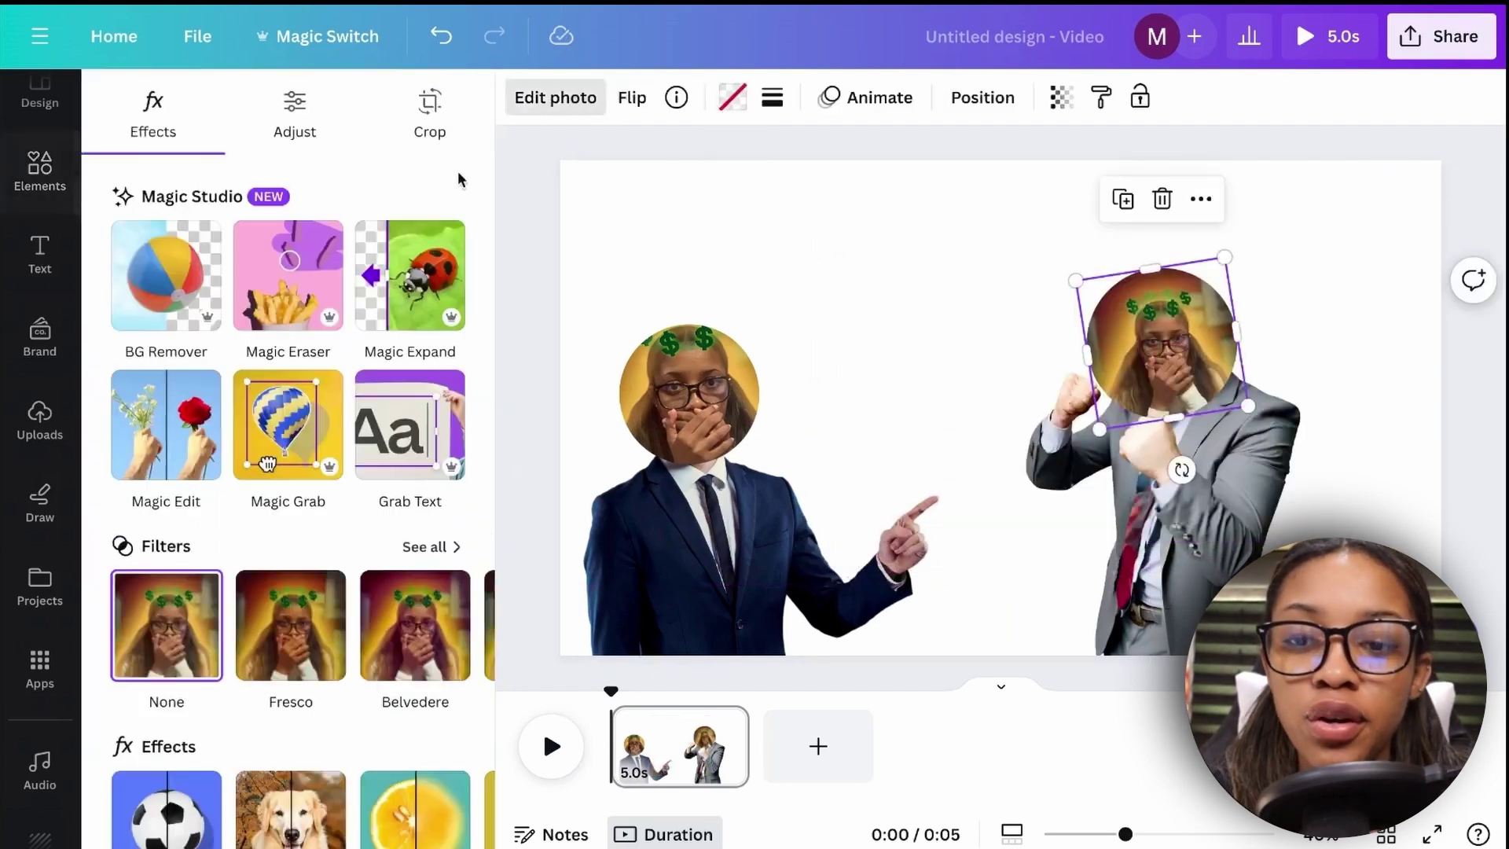
click(427, 118)
drag(1075, 283, 1036, 253)
drag(1250, 411, 1290, 430)
click(424, 818)
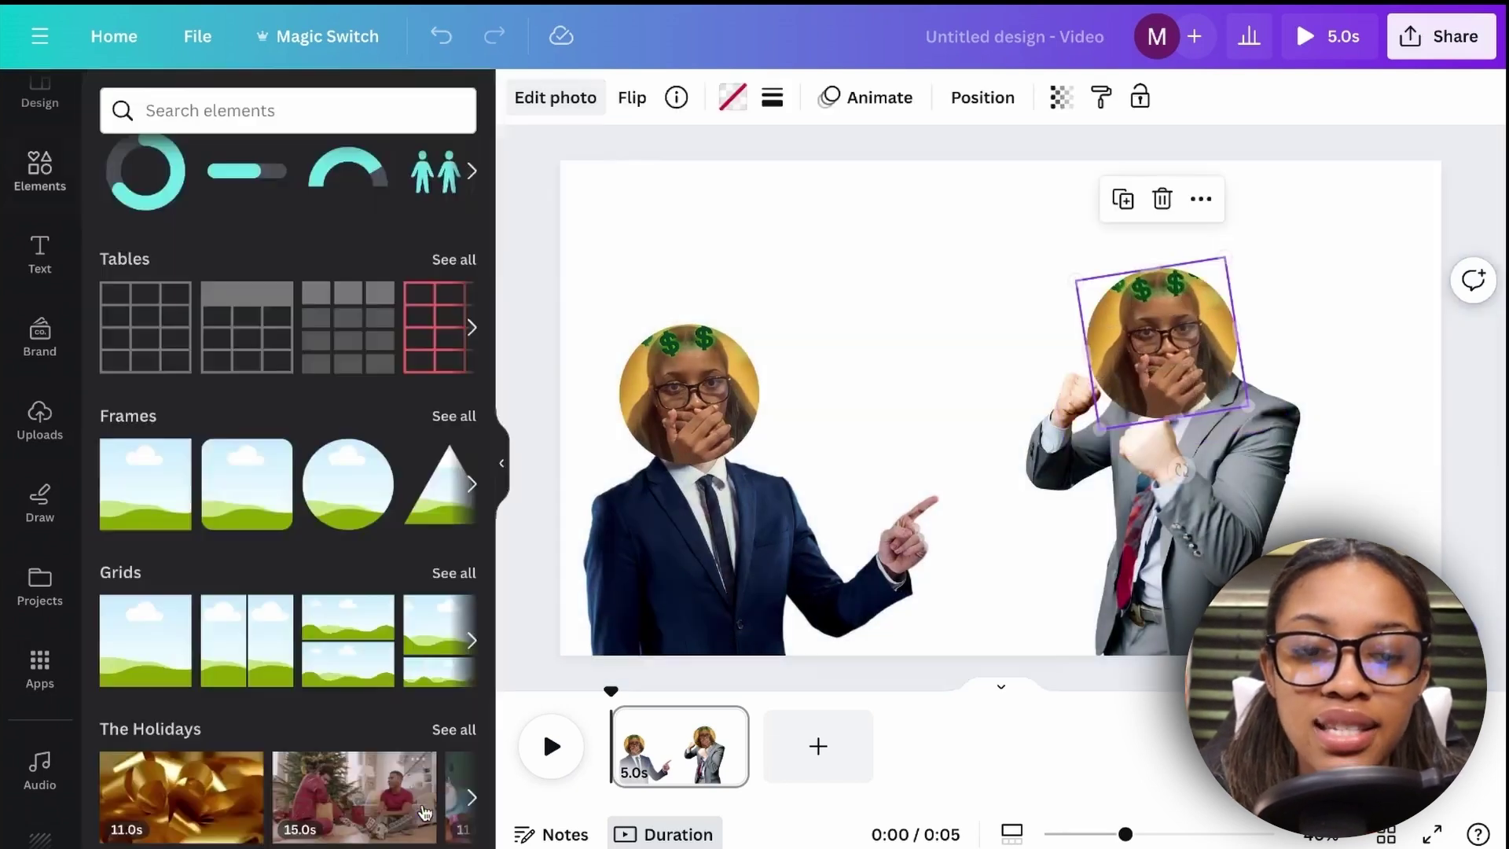
click(1331, 325)
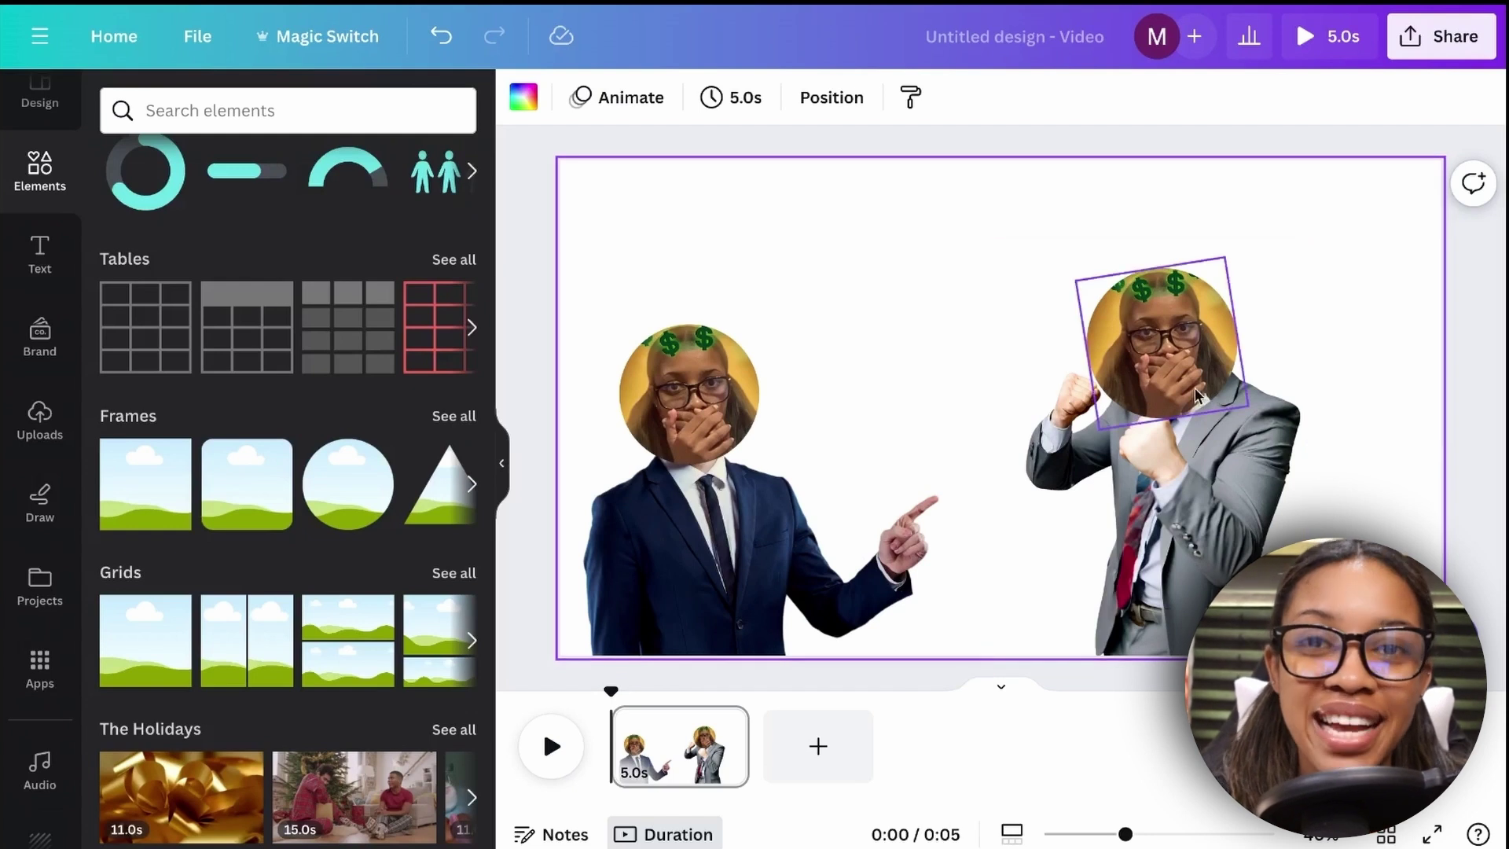
Group the grey-suited fighter with its face photo and nudge it right and up.
drag(1351, 668, 1013, 236)
click(1071, 185)
mouse_move(1178, 436)
mouse_down()
mouse_move(1236, 415)
mouse_move(1162, 415)
mouse_up()
Reposition both suited figures and resize the left figure group.
drag(776, 580, 886, 533)
drag(1218, 346, 1218, 283)
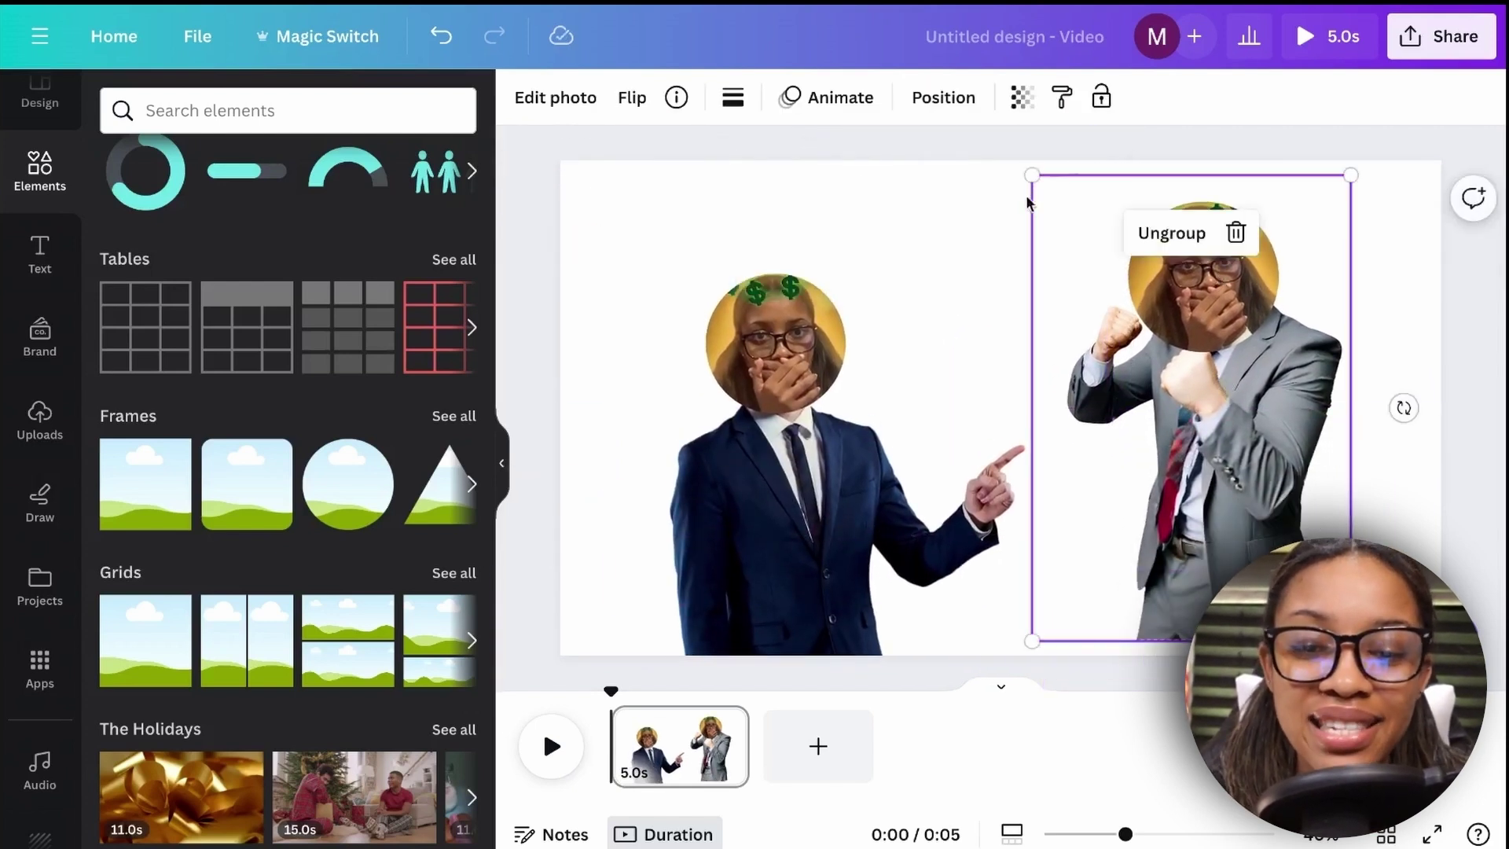
click(841, 369)
drag(1129, 176, 962, 175)
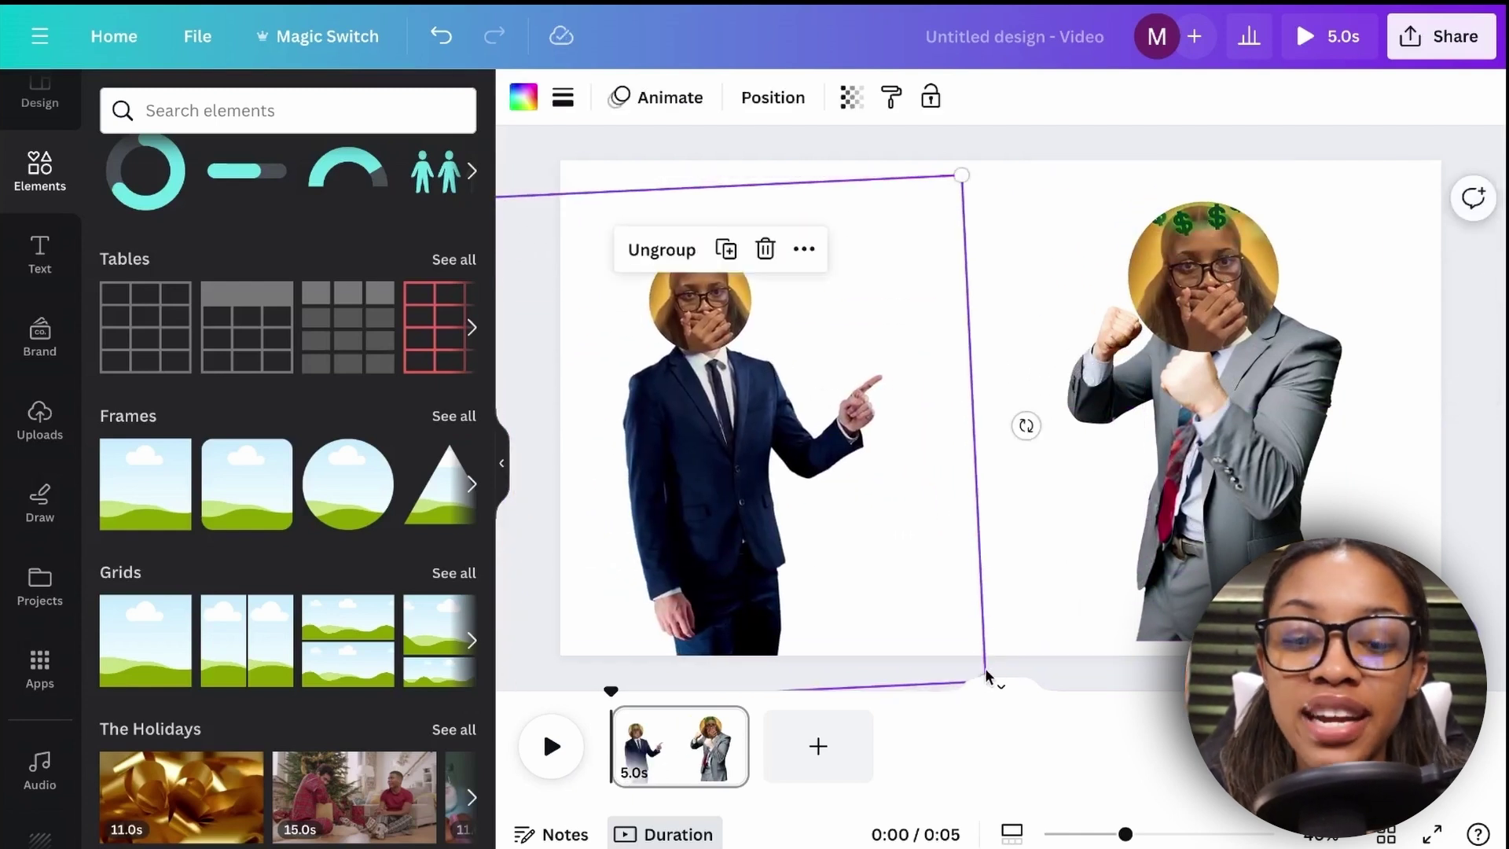
drag(985, 672, 1154, 798)
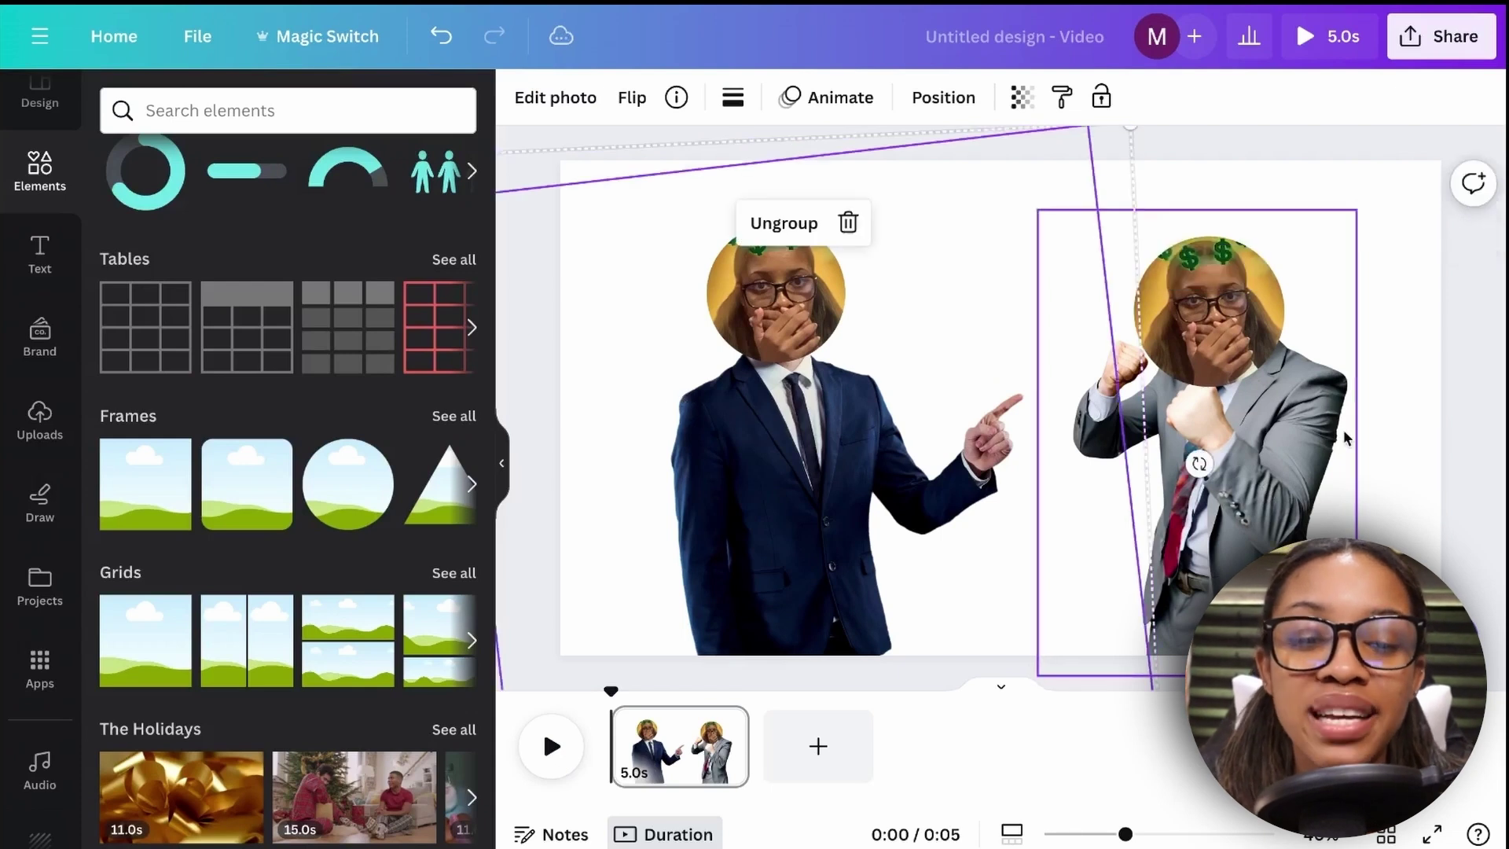
click(818, 535)
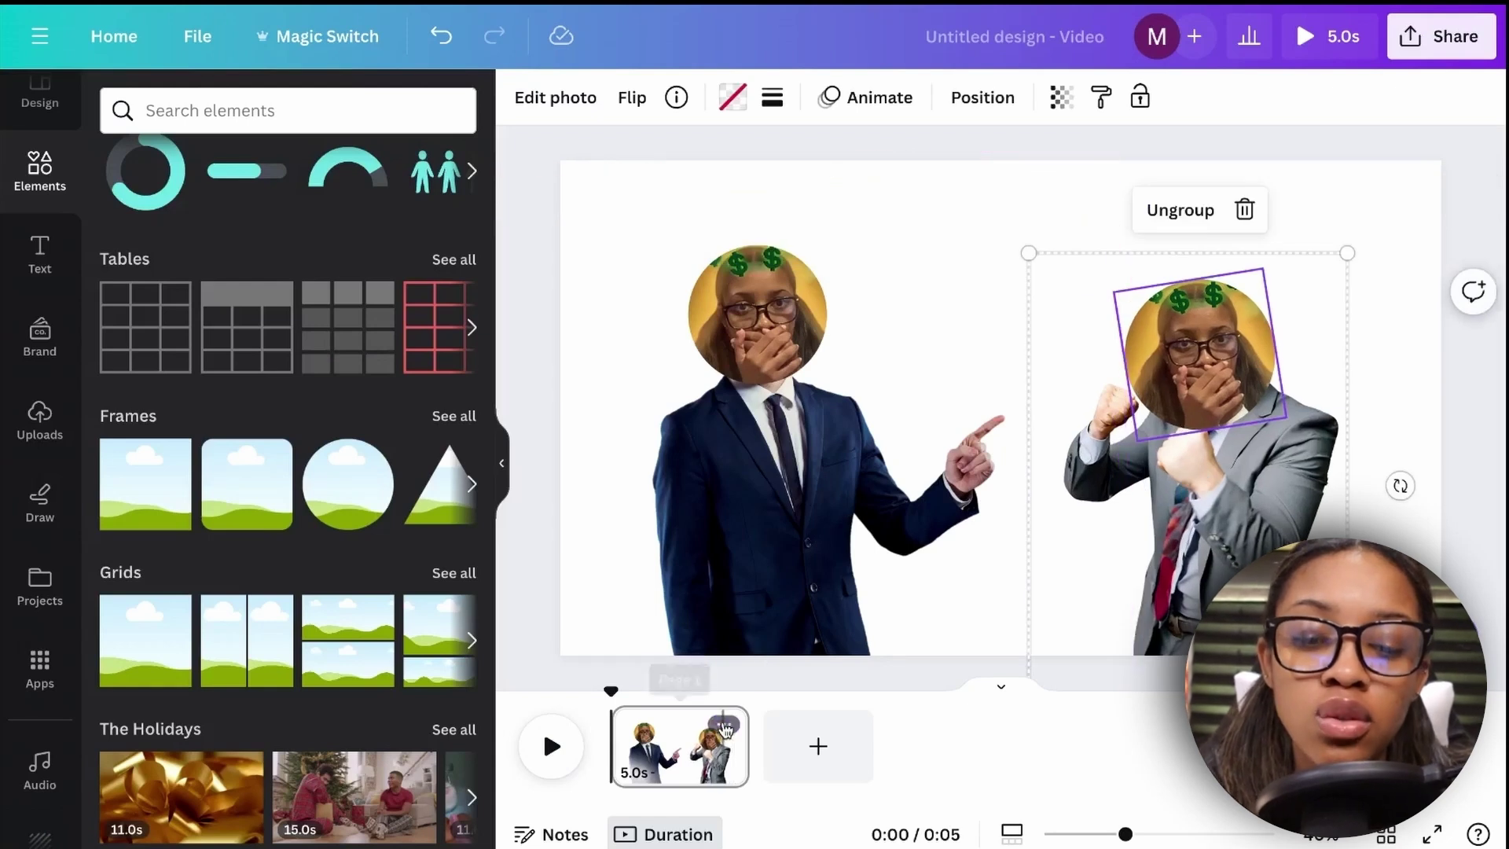
Duplicate the page, leaving the pointing figure on page 1 and the fighter on page 2.
click(724, 725)
click(849, 364)
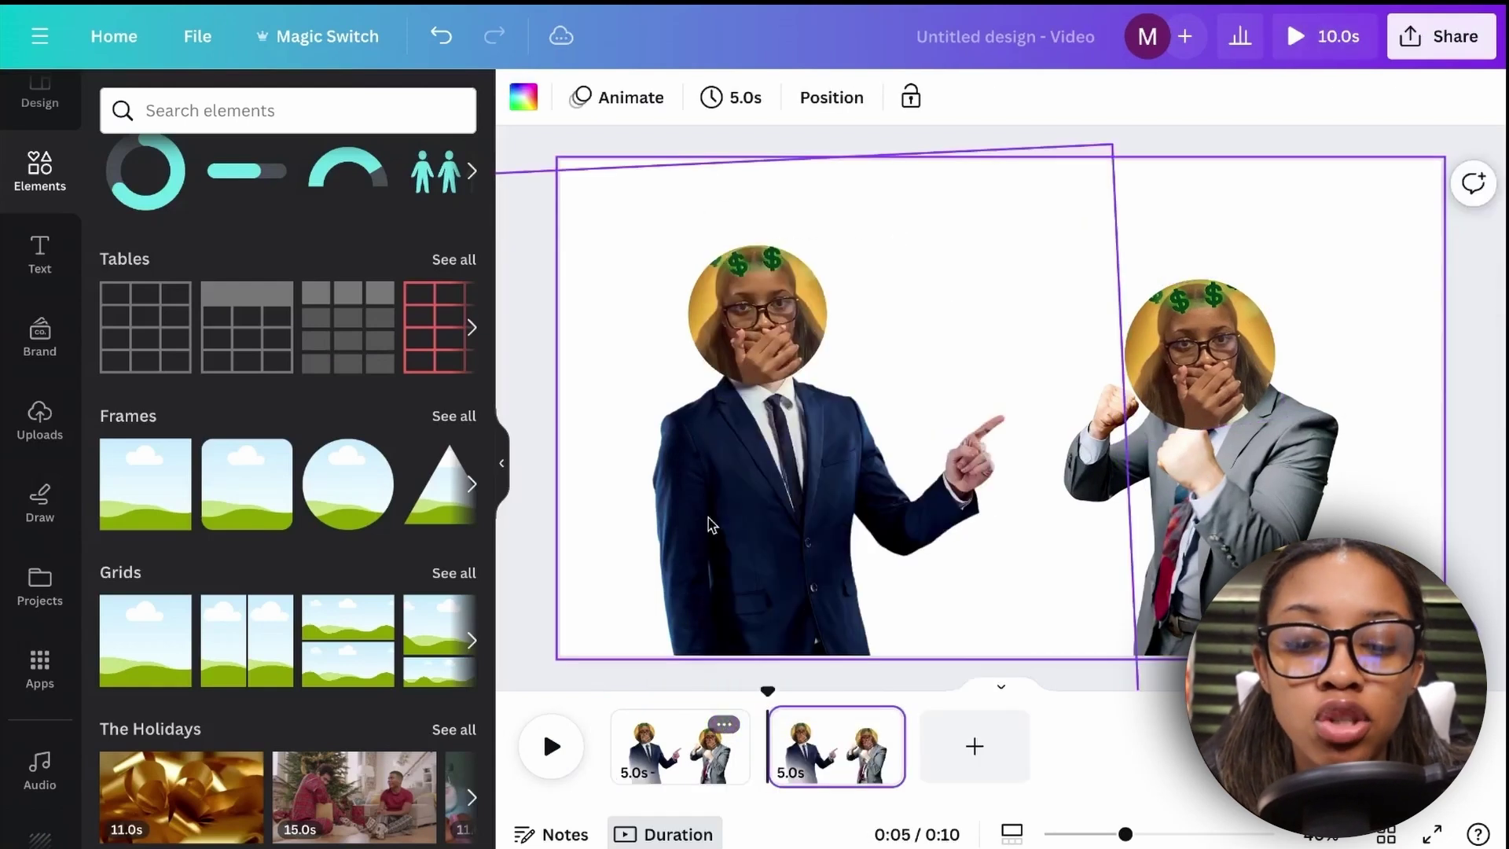
click(660, 751)
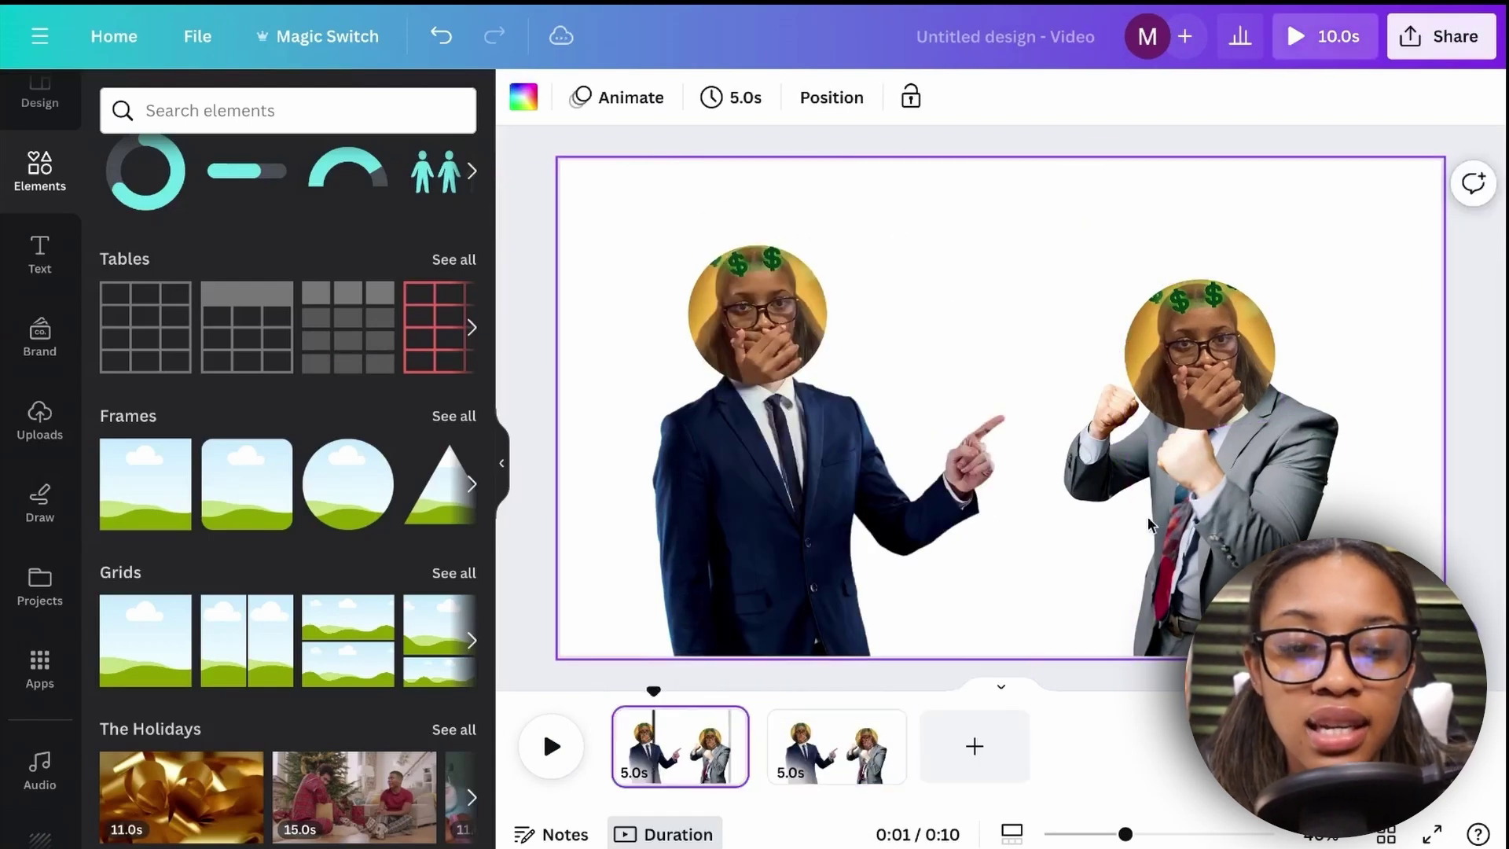
click(1151, 526)
key(Delete)
click(845, 753)
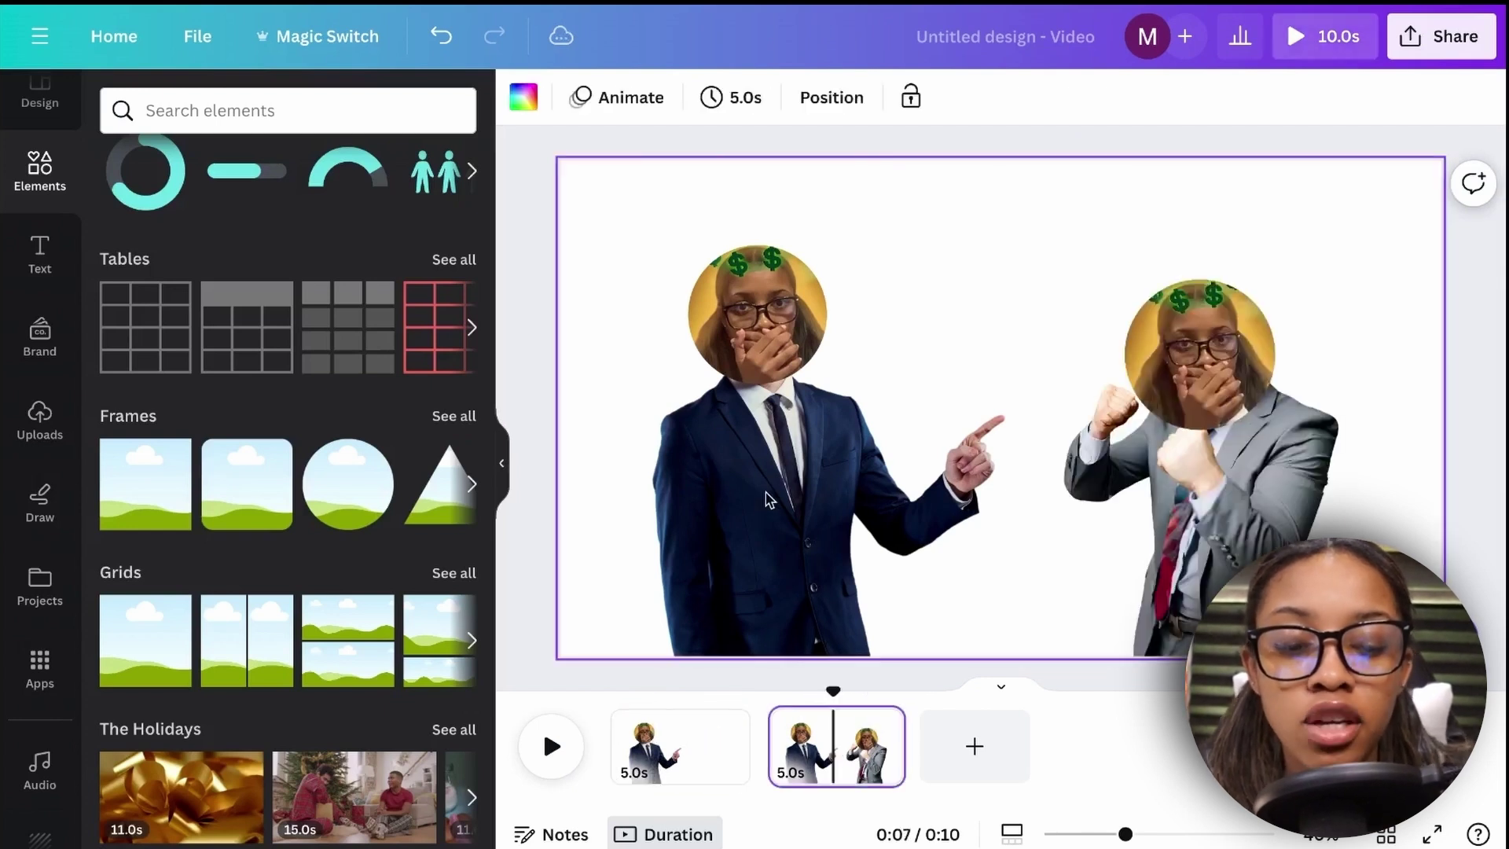
click(765, 498)
key(Delete)
Recentre and resize the figures on their pages, then open the Share menu.
drag(1223, 360, 1026, 359)
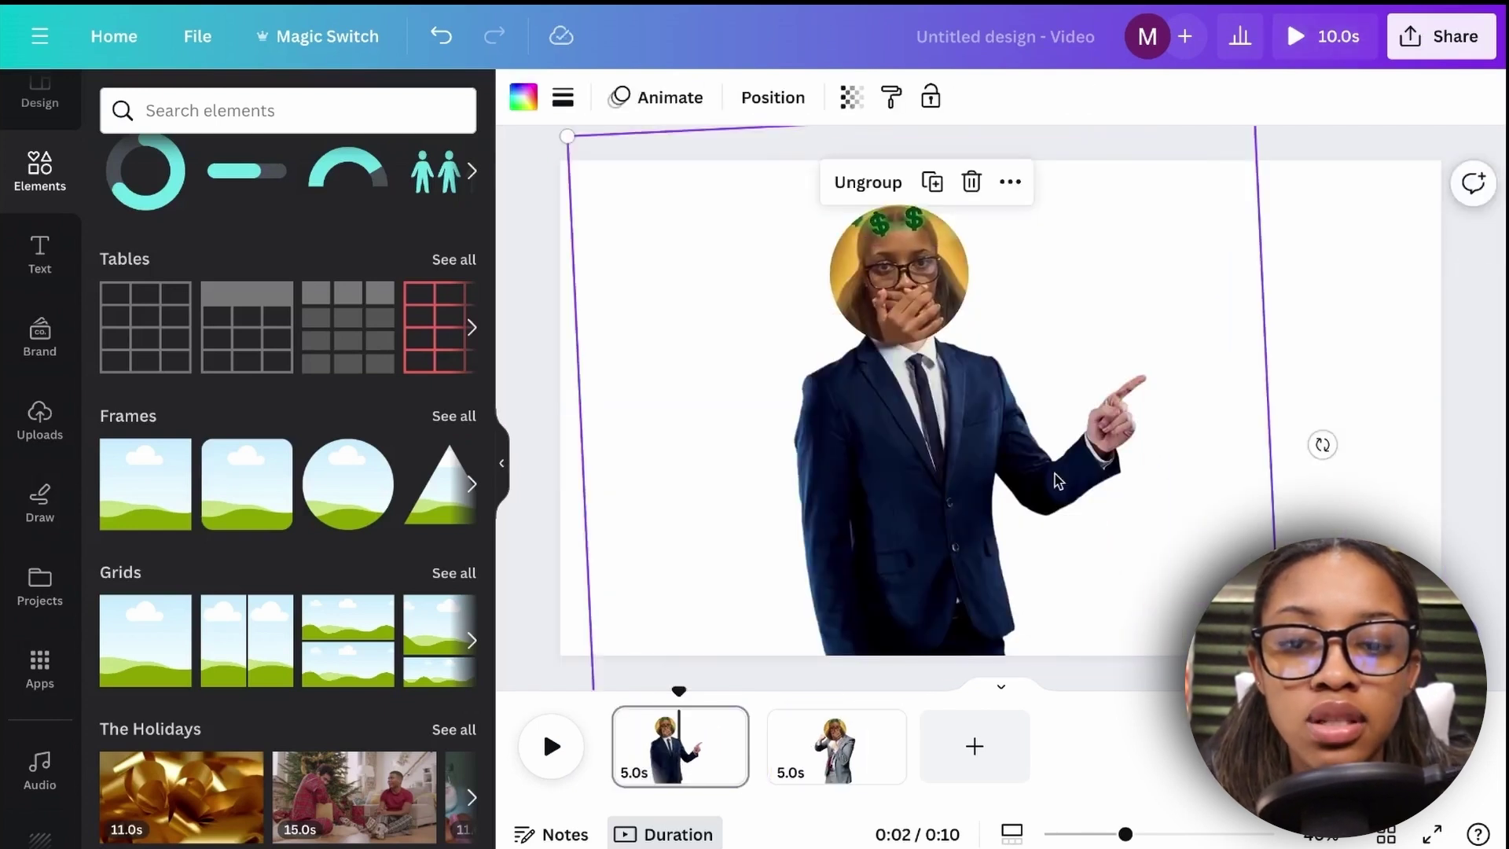
drag(566, 136, 639, 202)
drag(923, 472, 936, 387)
click(1388, 314)
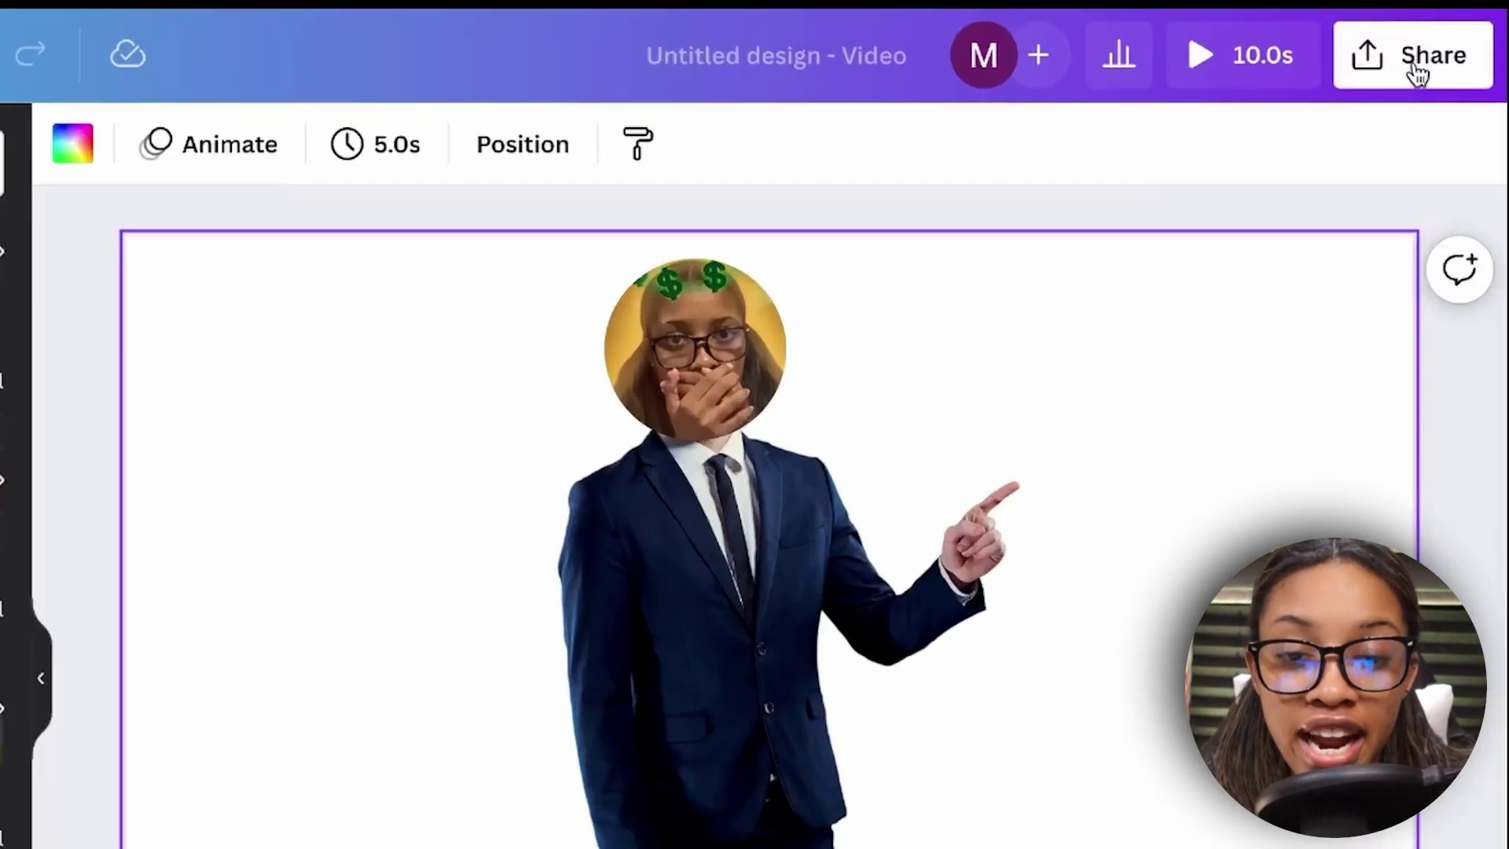
click(1444, 44)
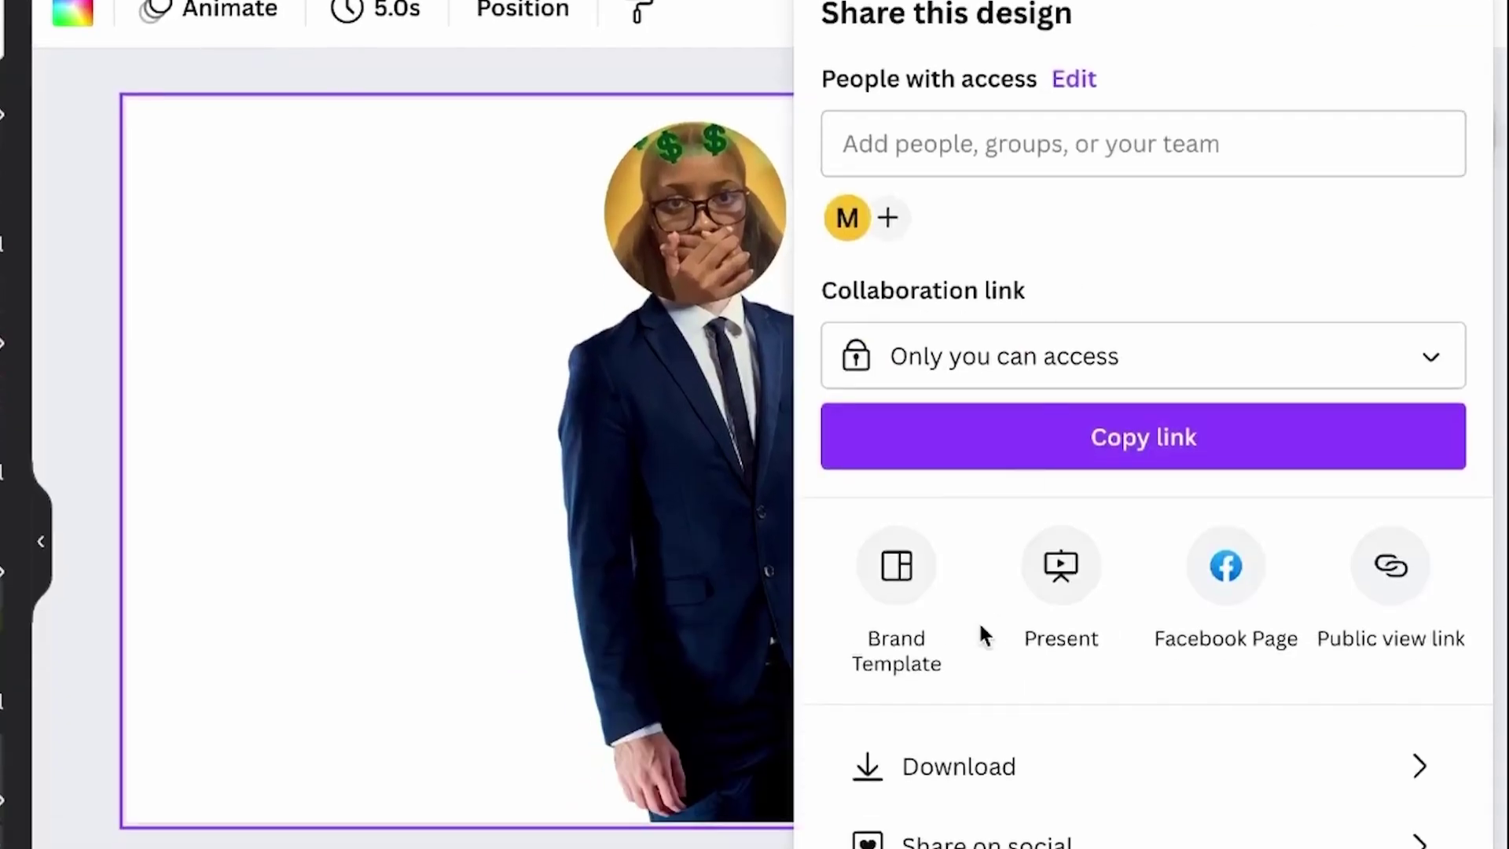
Download all pages as 1,920 × 1,080 PNGs with a transparent background.
click(996, 766)
click(1428, 155)
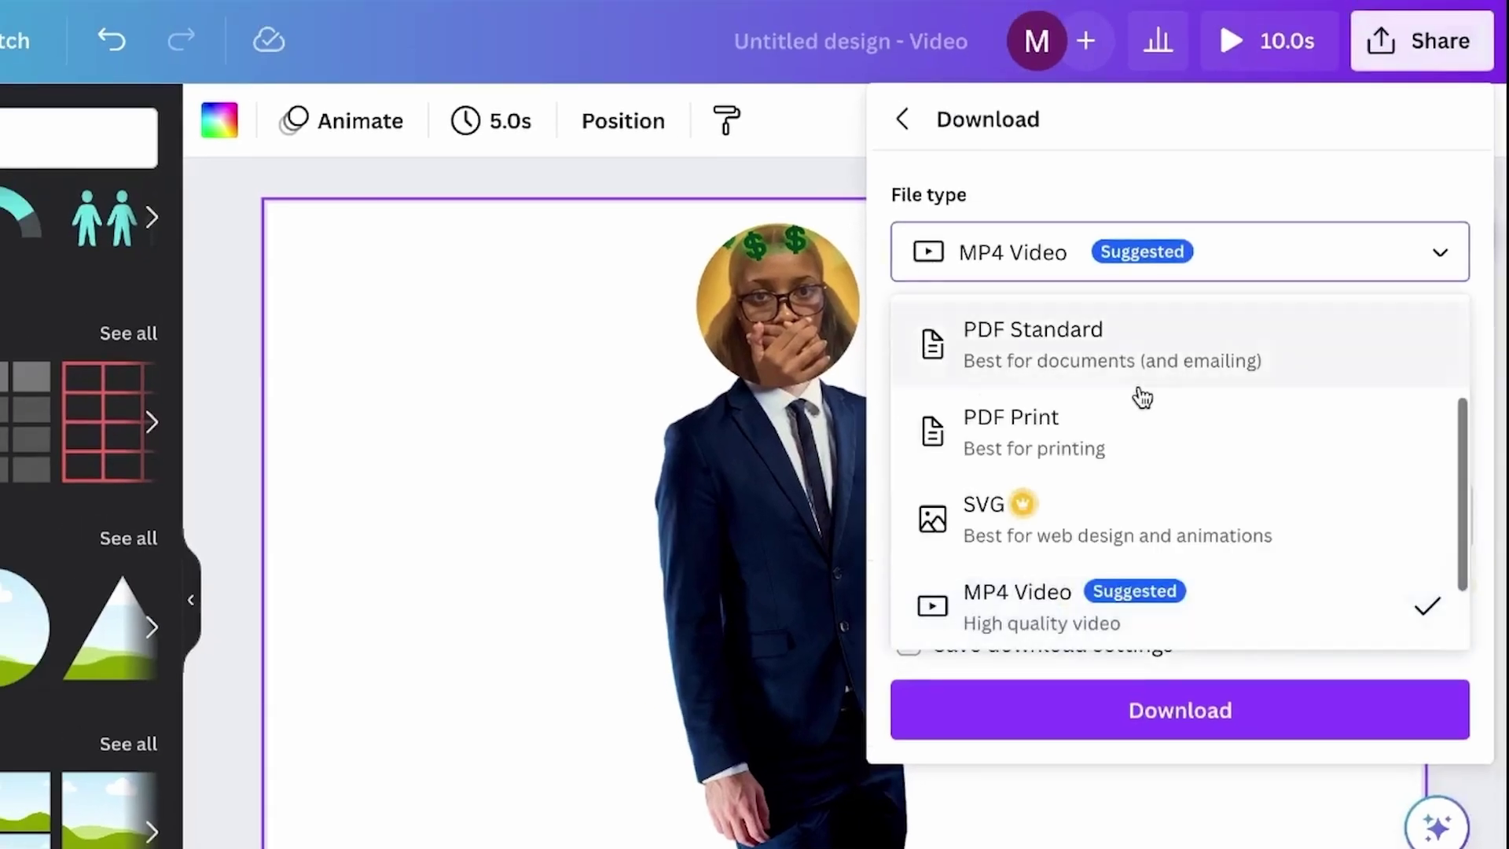
scroll(1115, 408, up, 3)
click(1048, 454)
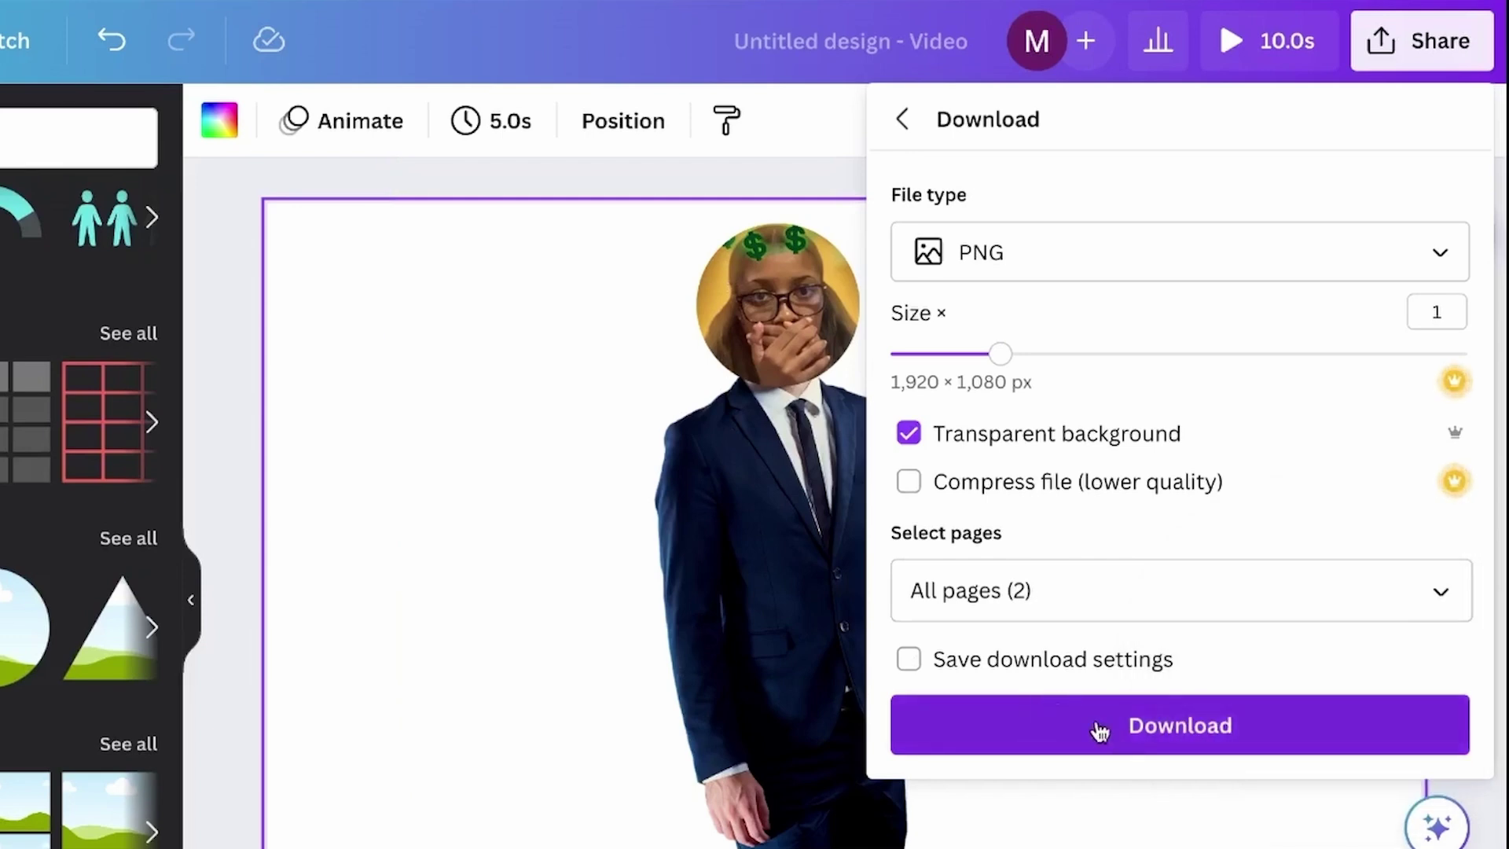
click(1123, 747)
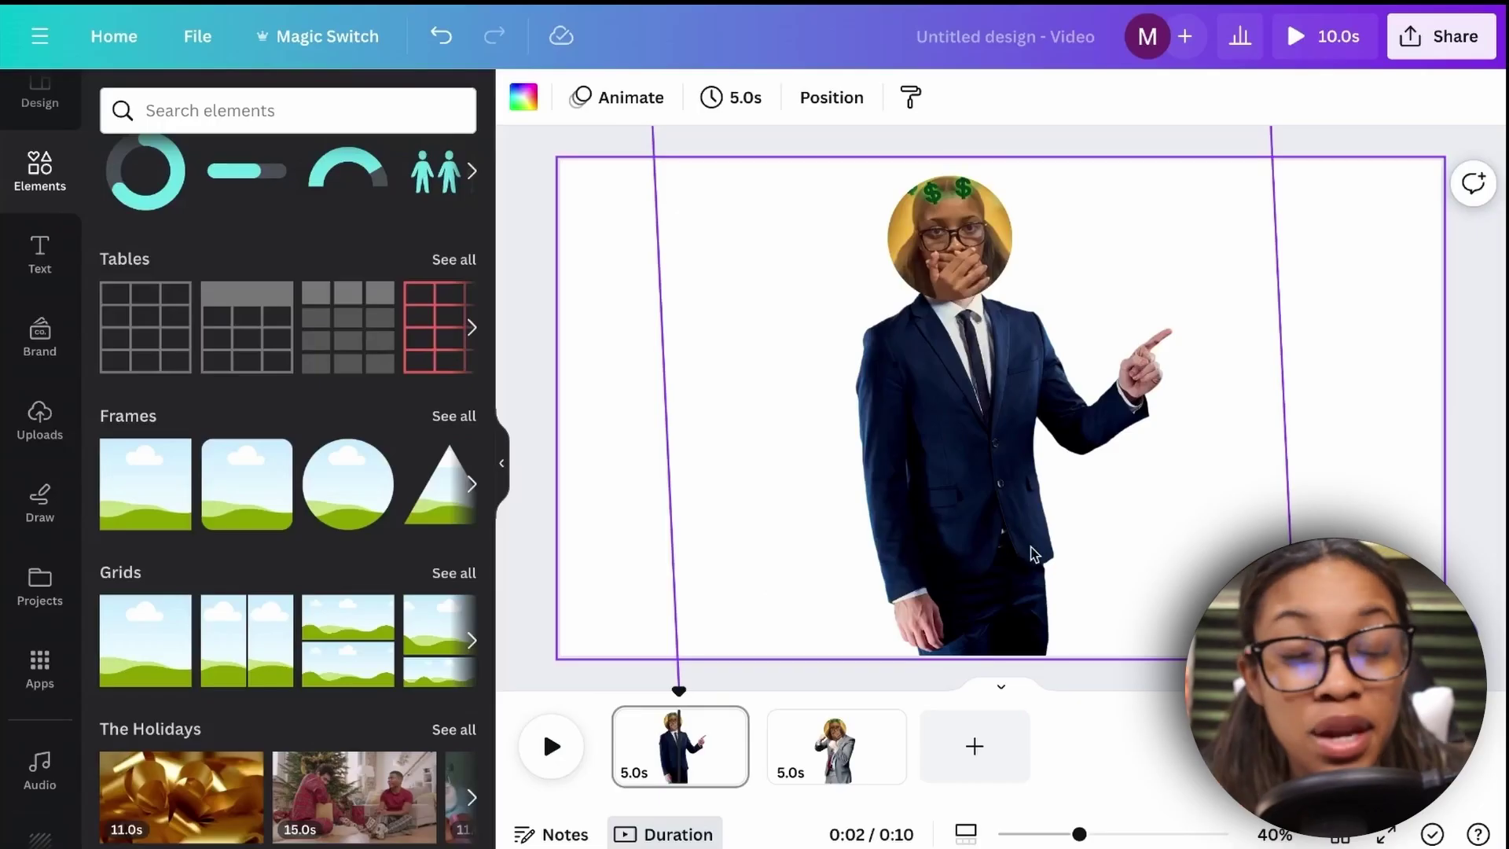
Enlarge the pointing figure group and shift it left and down.
click(1031, 554)
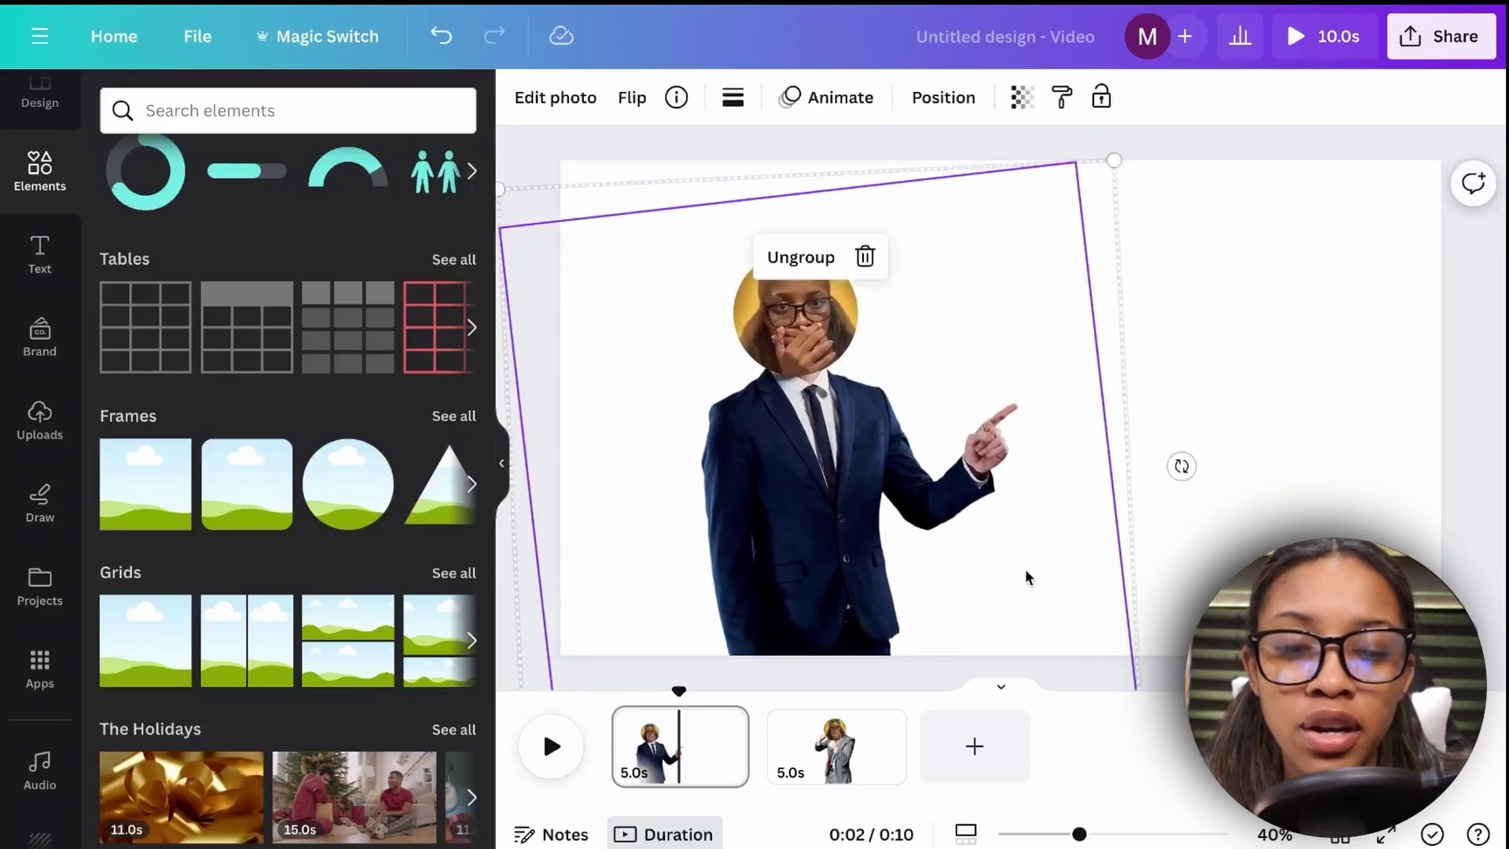
drag(1115, 158, 1202, 132)
mouse_move(855, 444)
mouse_down()
mouse_move(784, 468)
mouse_move(791, 516)
mouse_move(865, 465)
mouse_up()
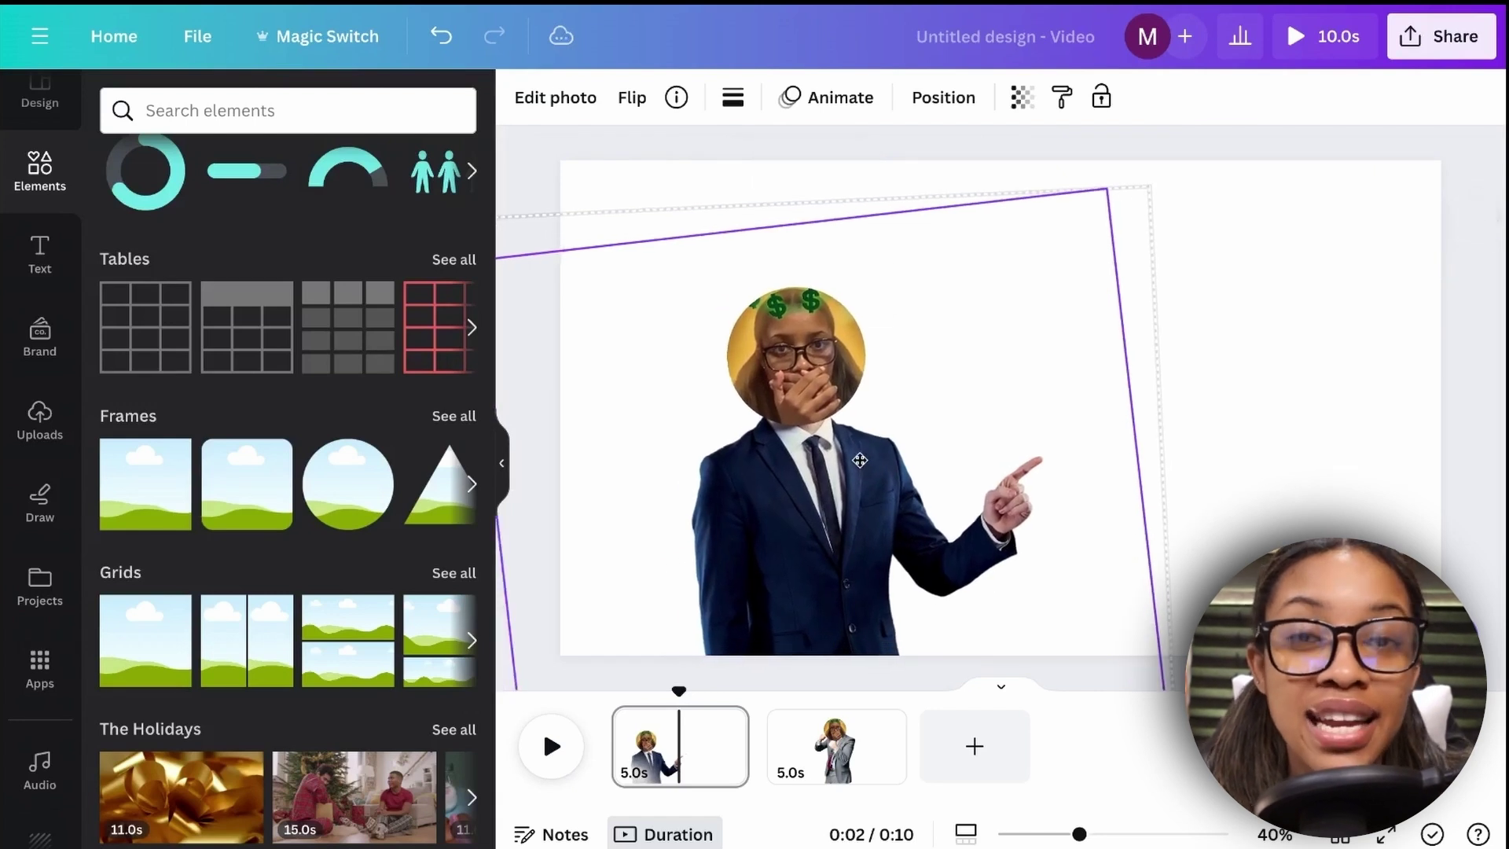
Search the elements library for 'space' and filter to video results.
click(303, 108)
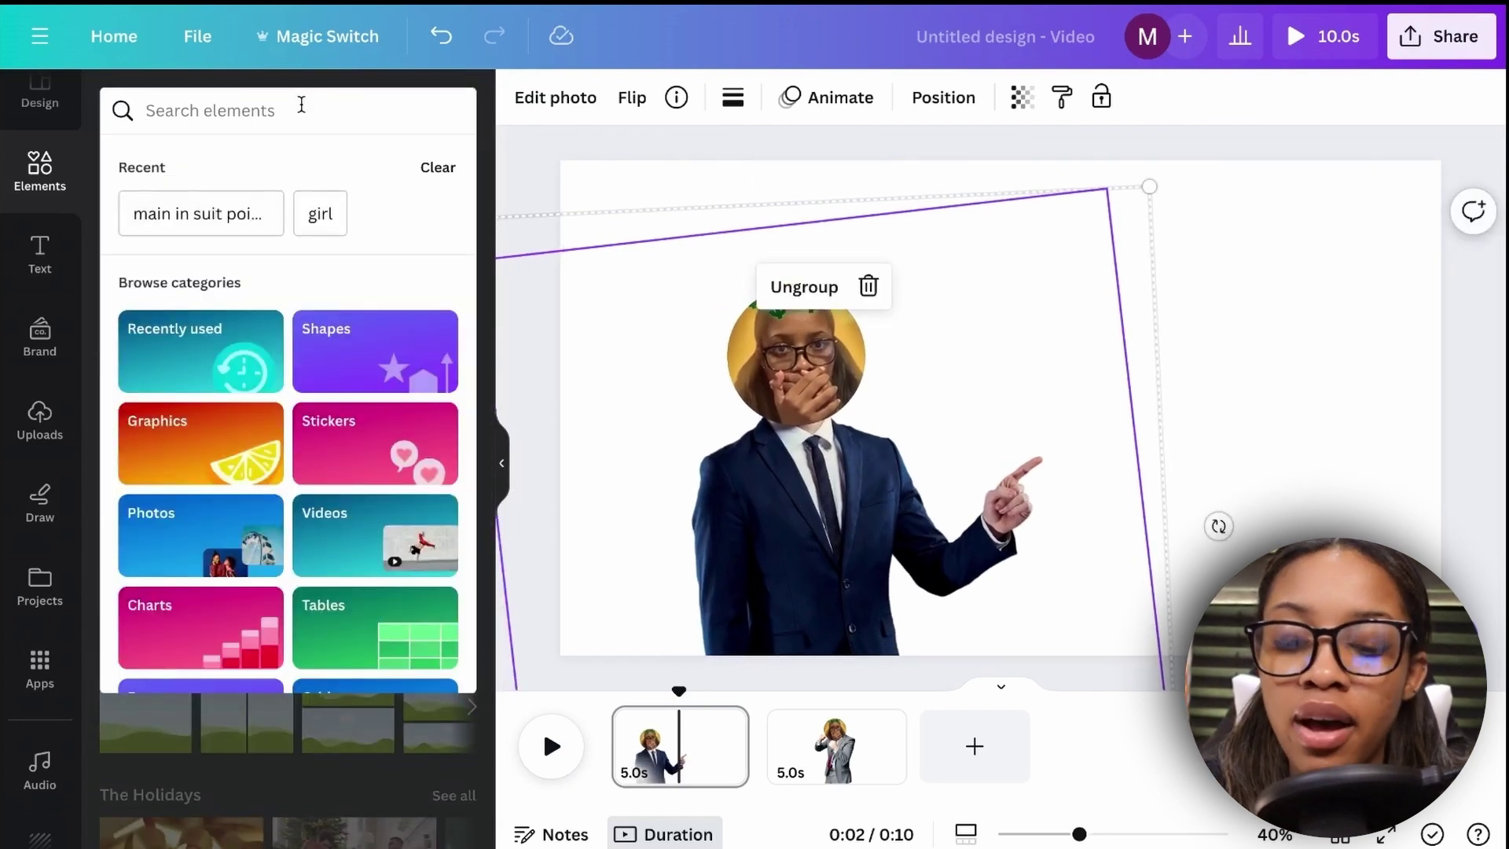
text(spac)
key(BackSpace)
key(BackSpace)
key(BackSpace)
key(BackSpace)
key(BackSpace)
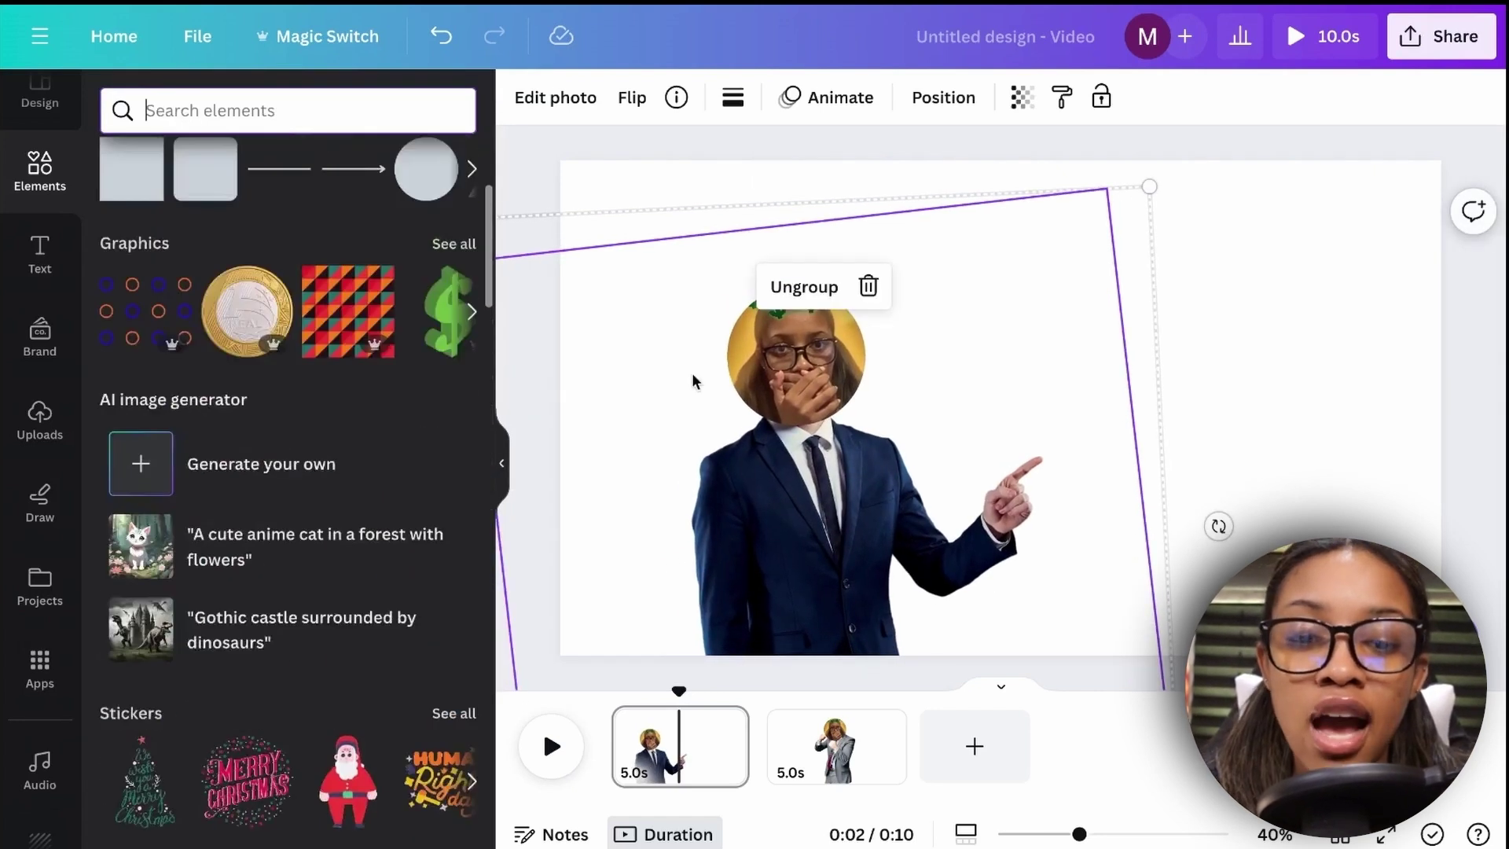
scroll(209, 495, up, 4)
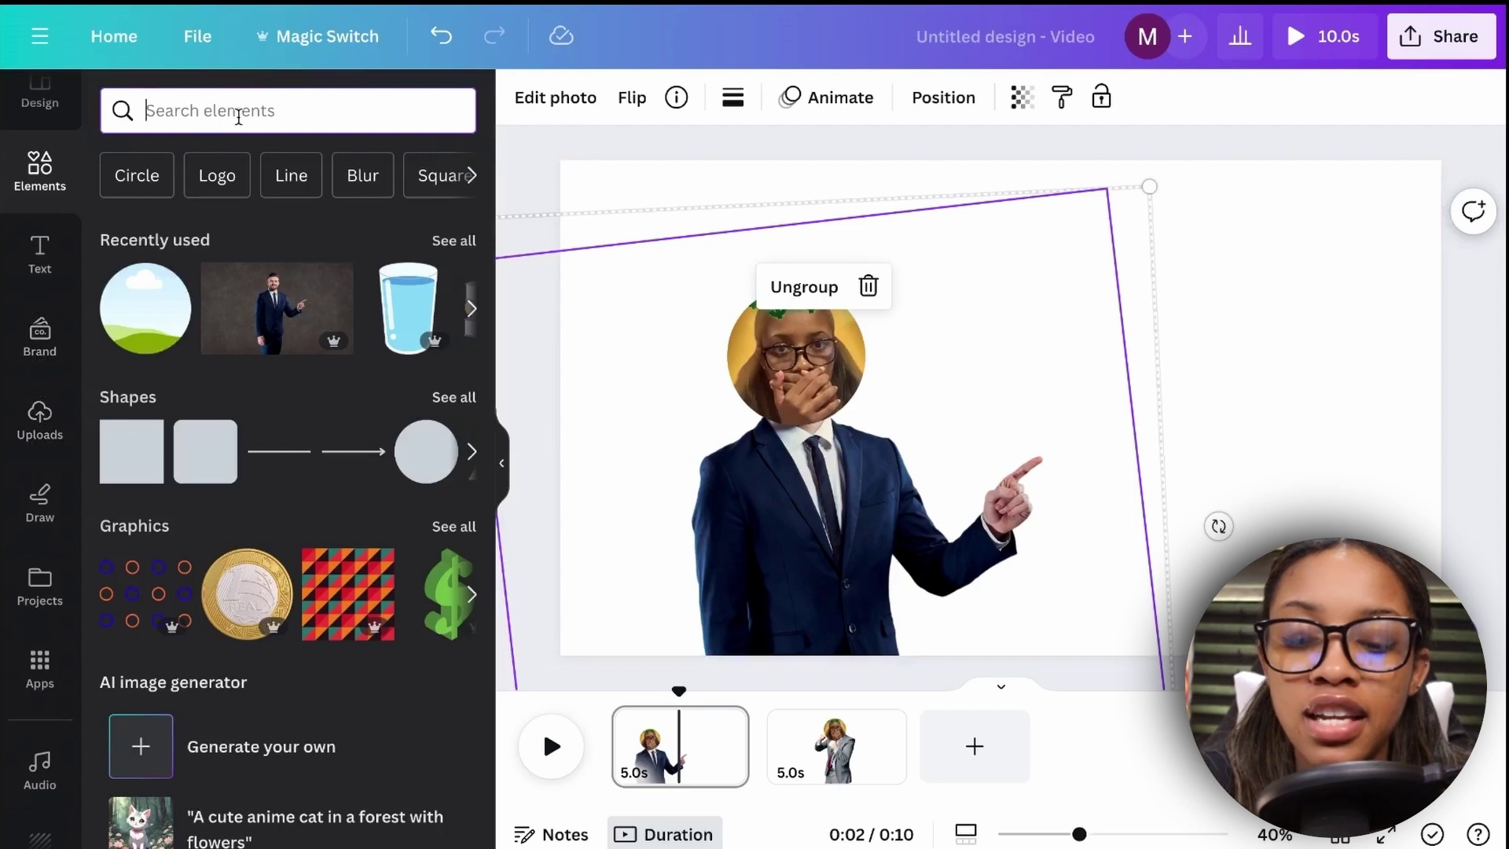
text(space)
key(Return)
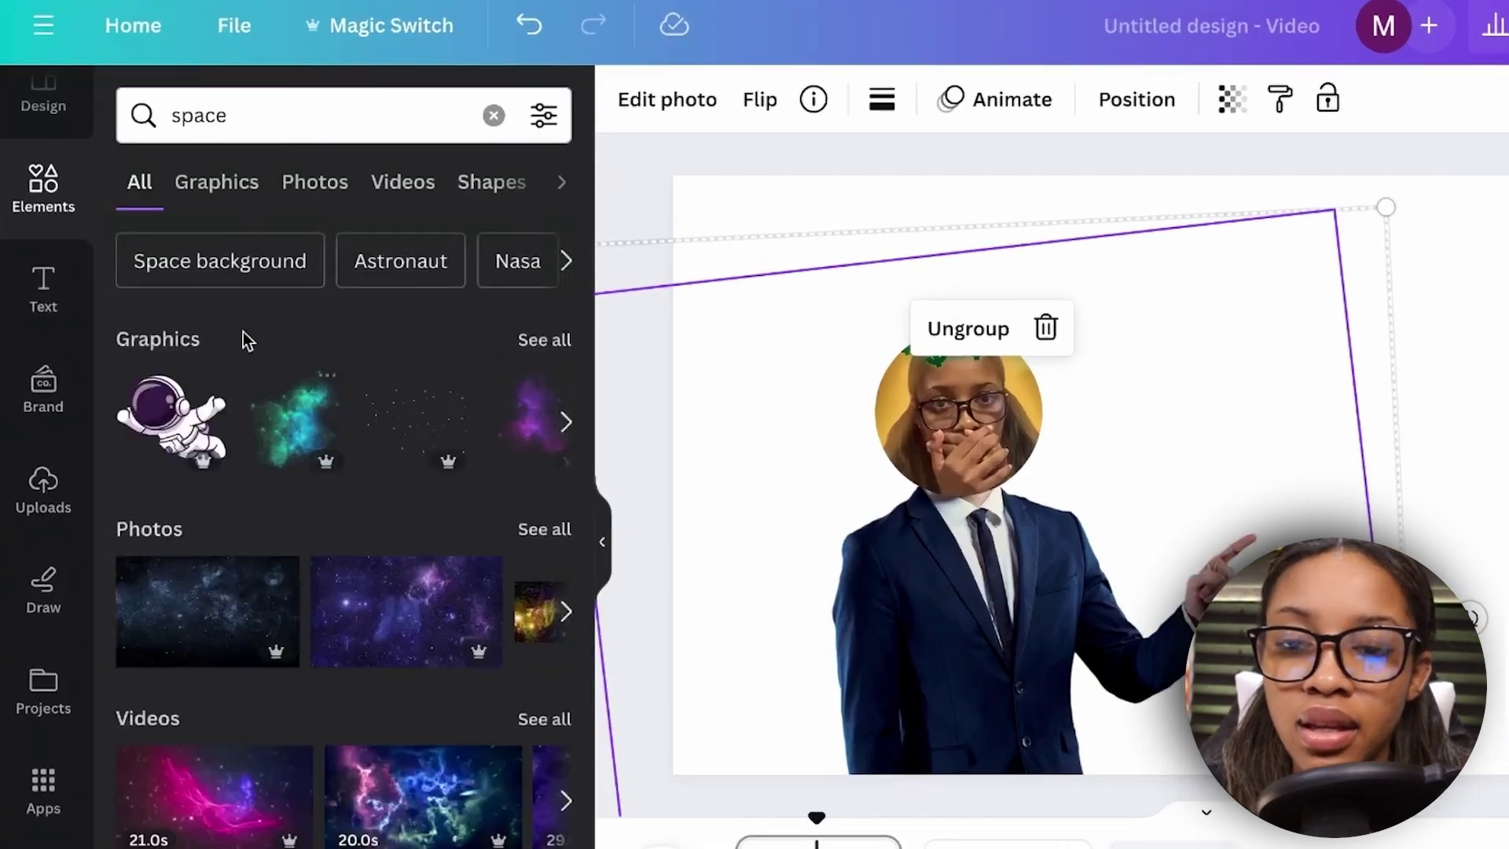
click(403, 182)
Add the planets space video, stretch it to fill the page, and send it to back.
click(259, 786)
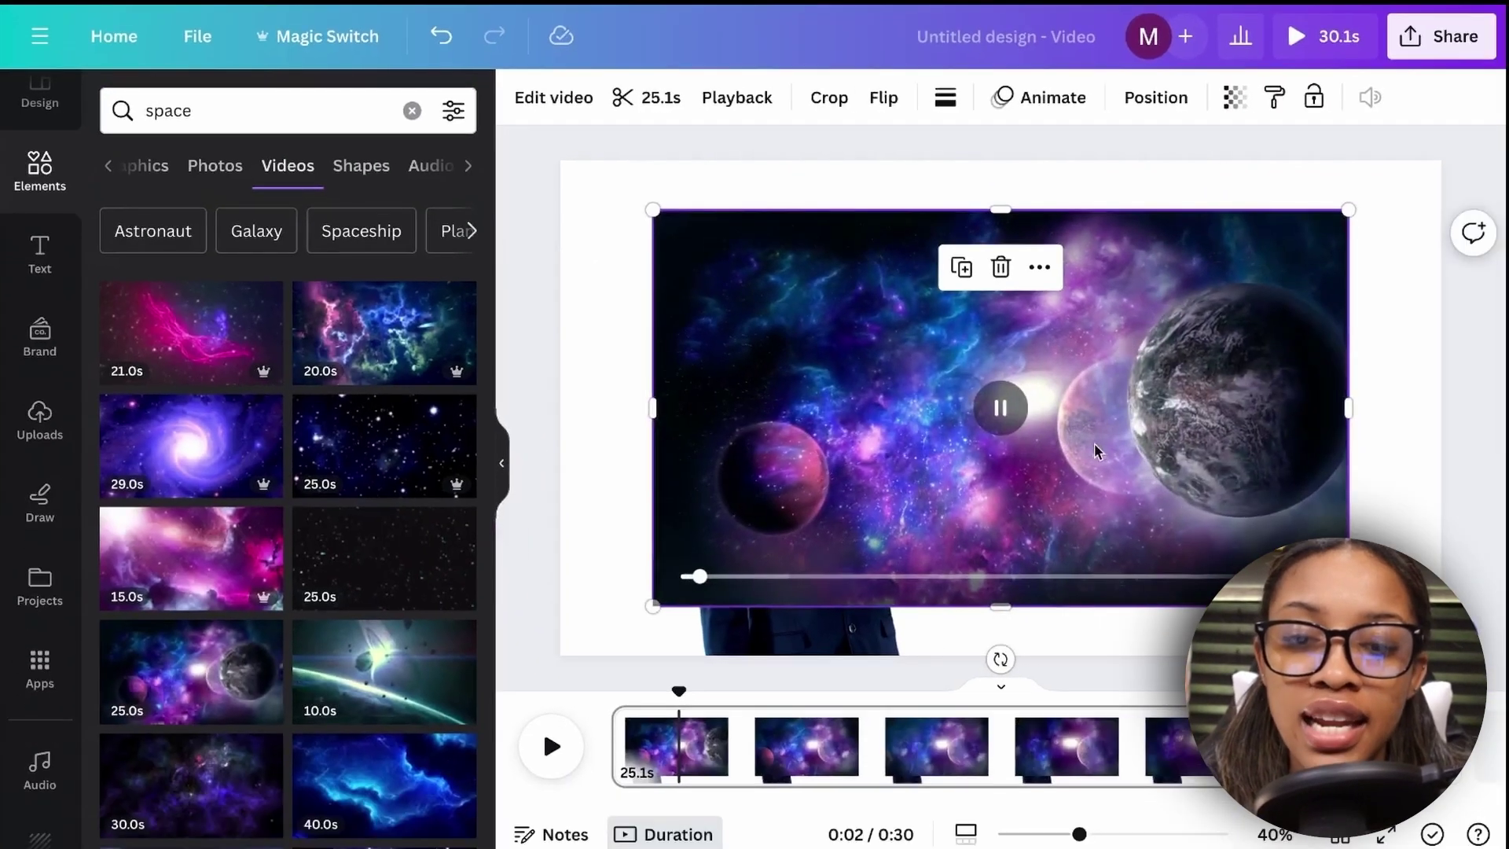
drag(1098, 450, 1005, 399)
drag(1253, 555, 1441, 662)
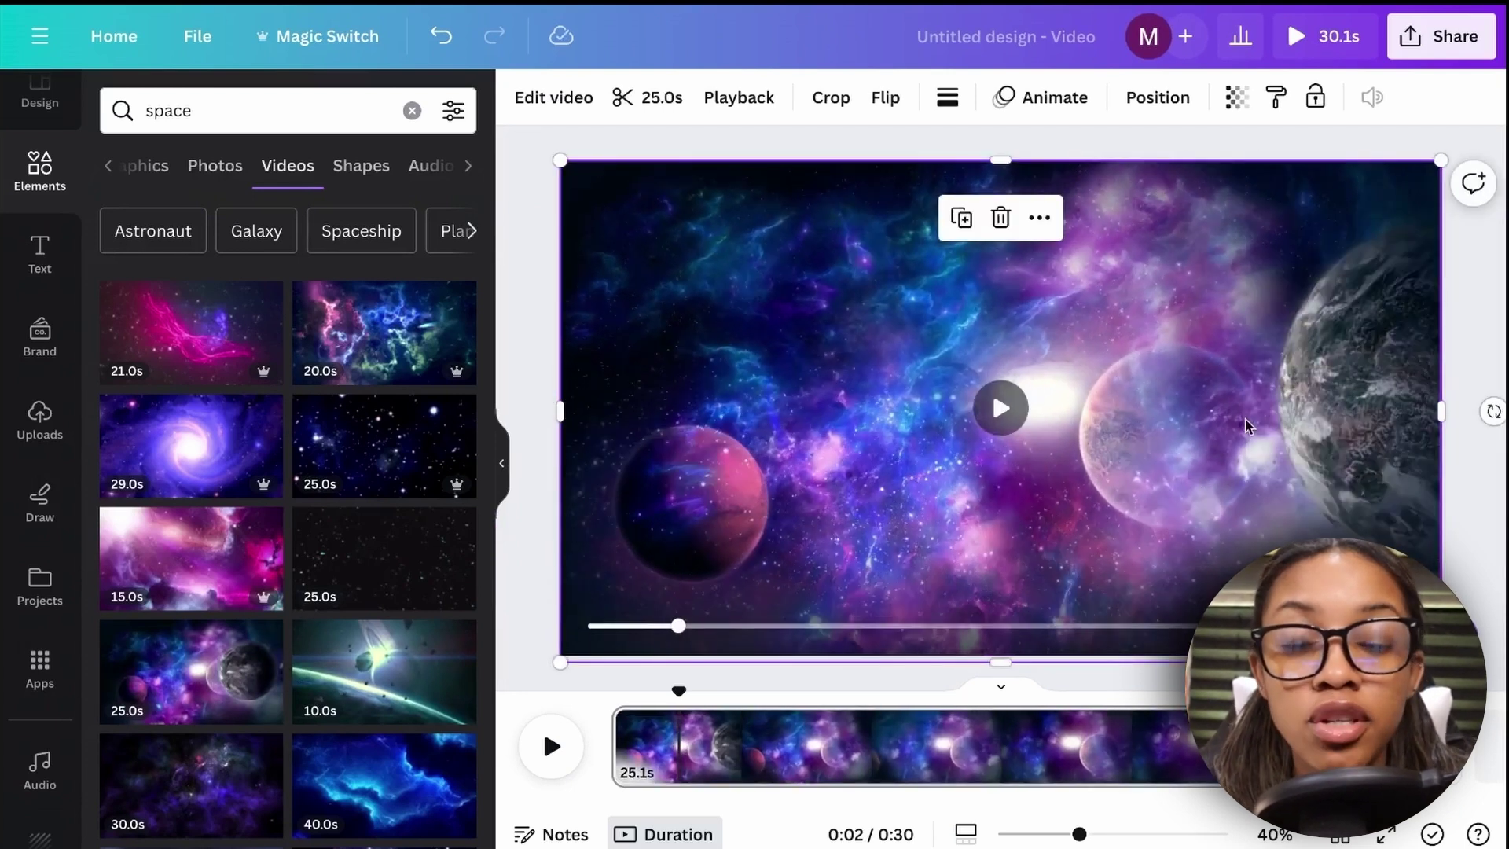
right_click(1217, 342)
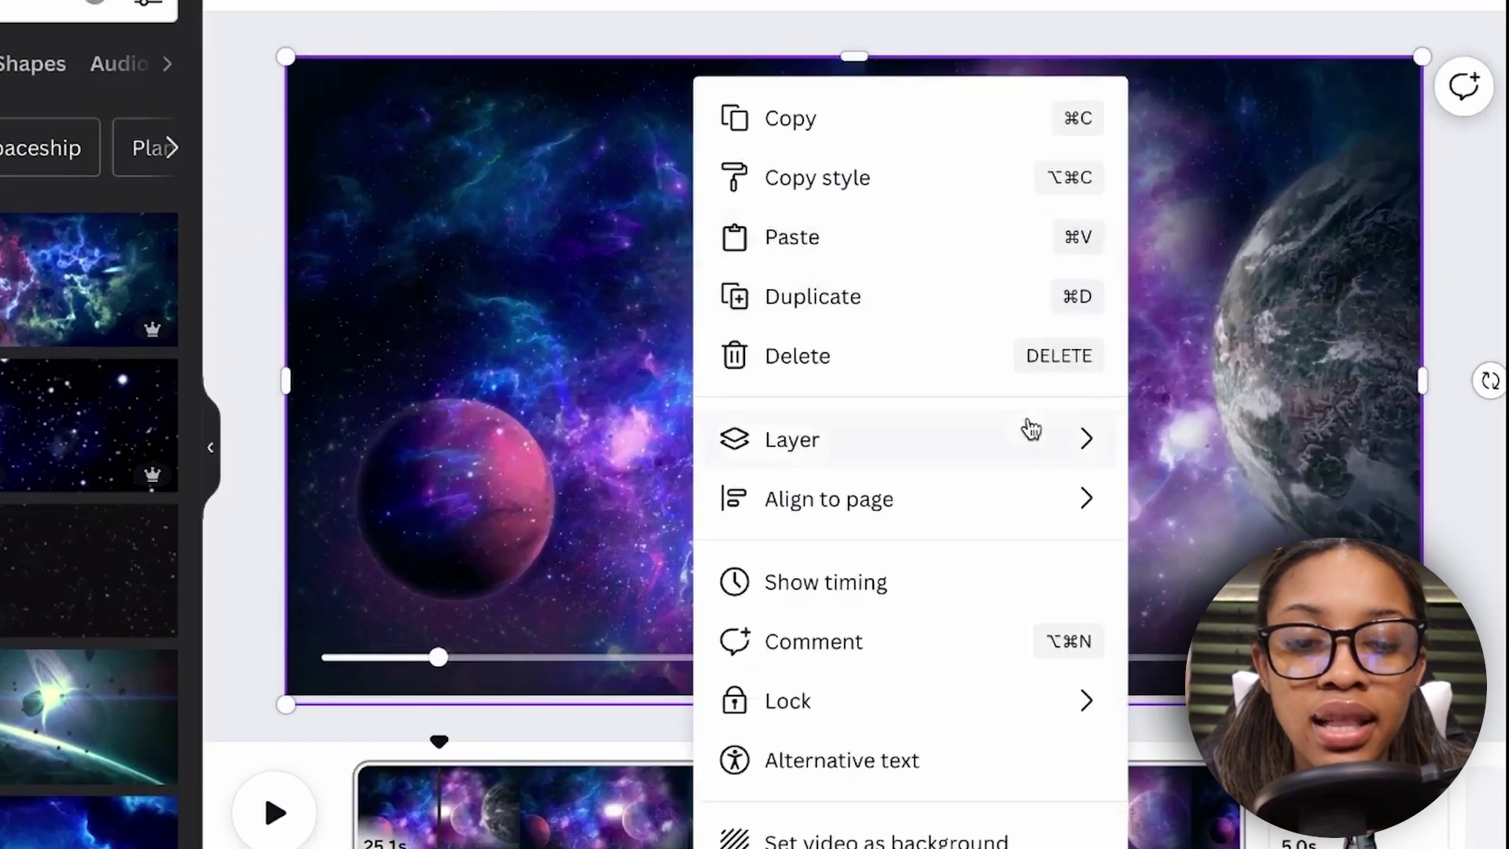
mouse_move(1155, 461)
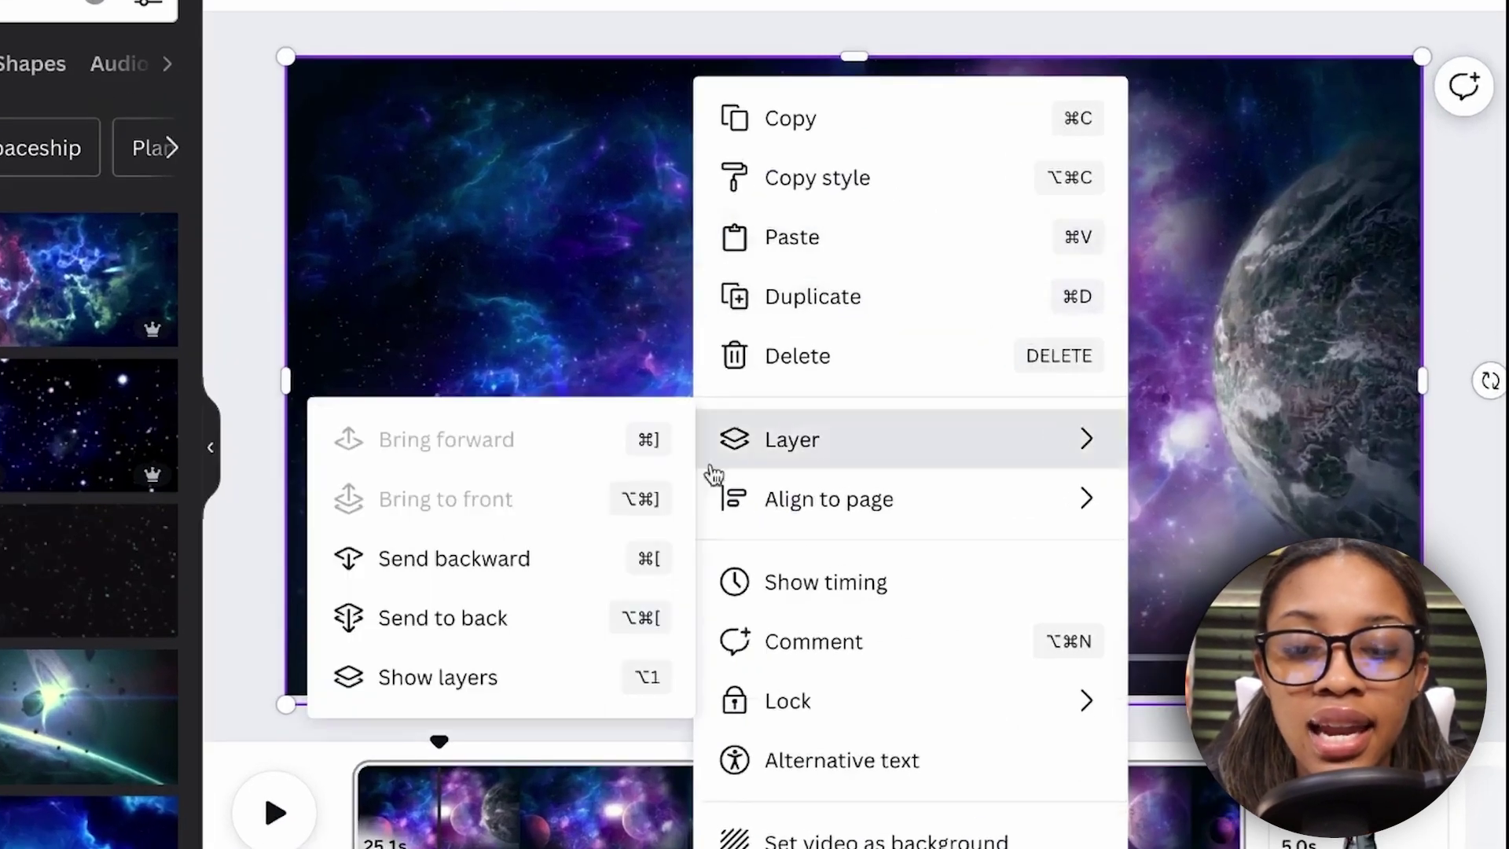
click(498, 629)
Preview the video from the start and shift the suited figure left.
drag(439, 741, 350, 741)
key(space)
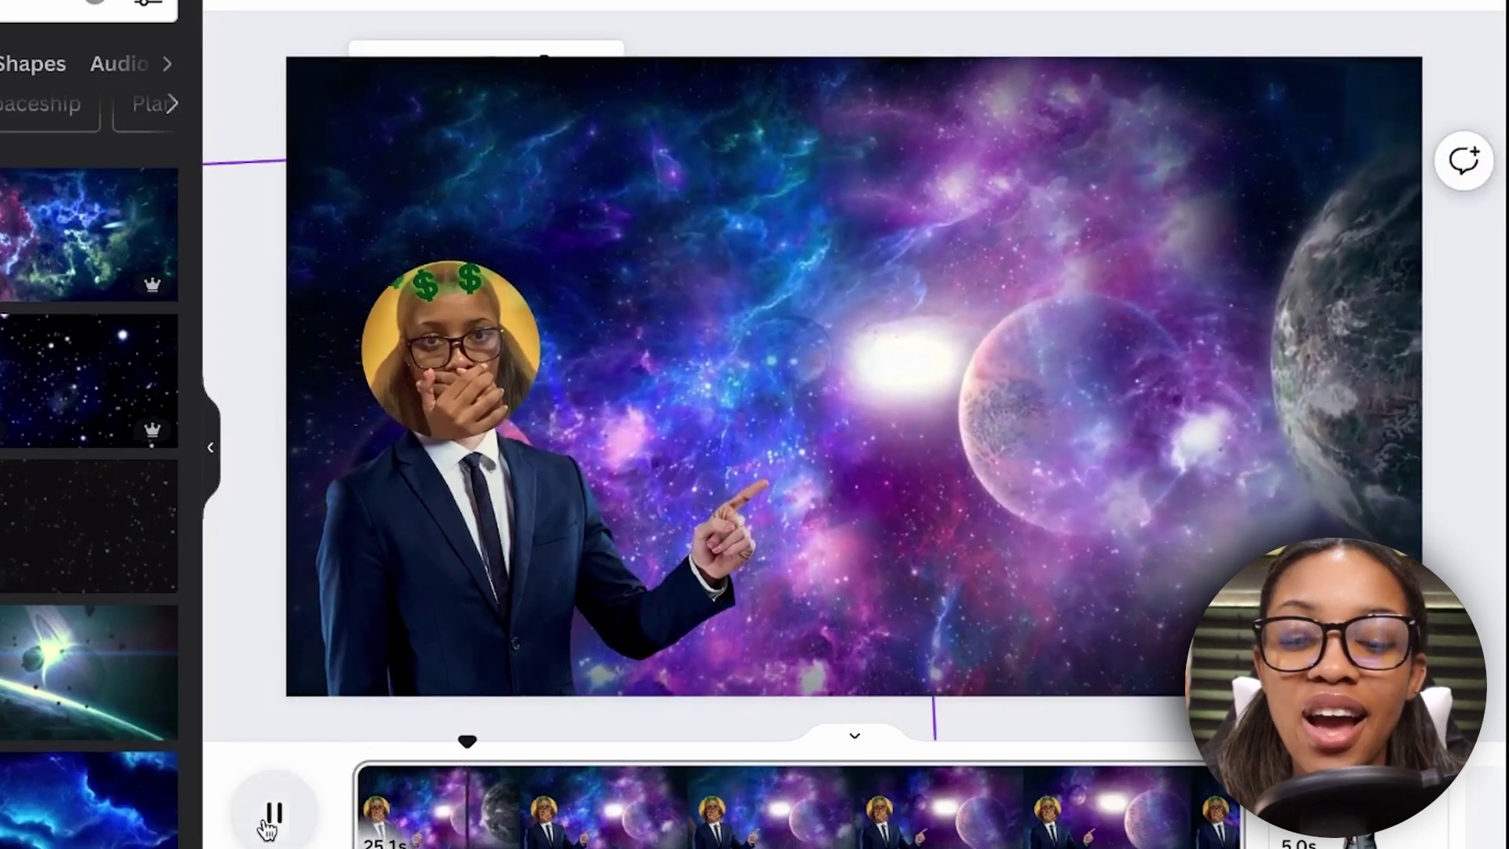
drag(464, 741, 378, 748)
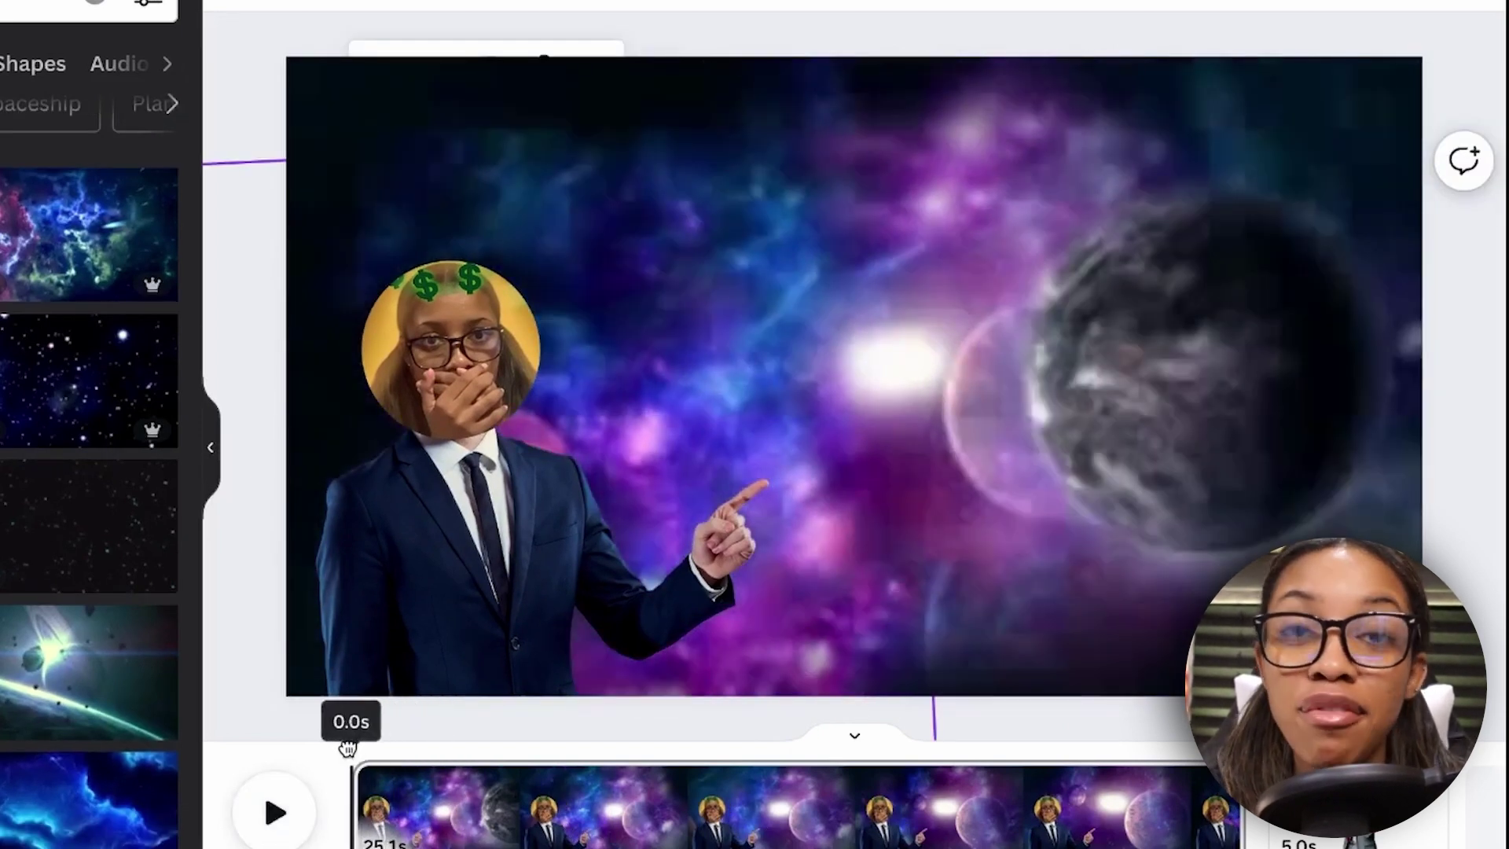
click(272, 821)
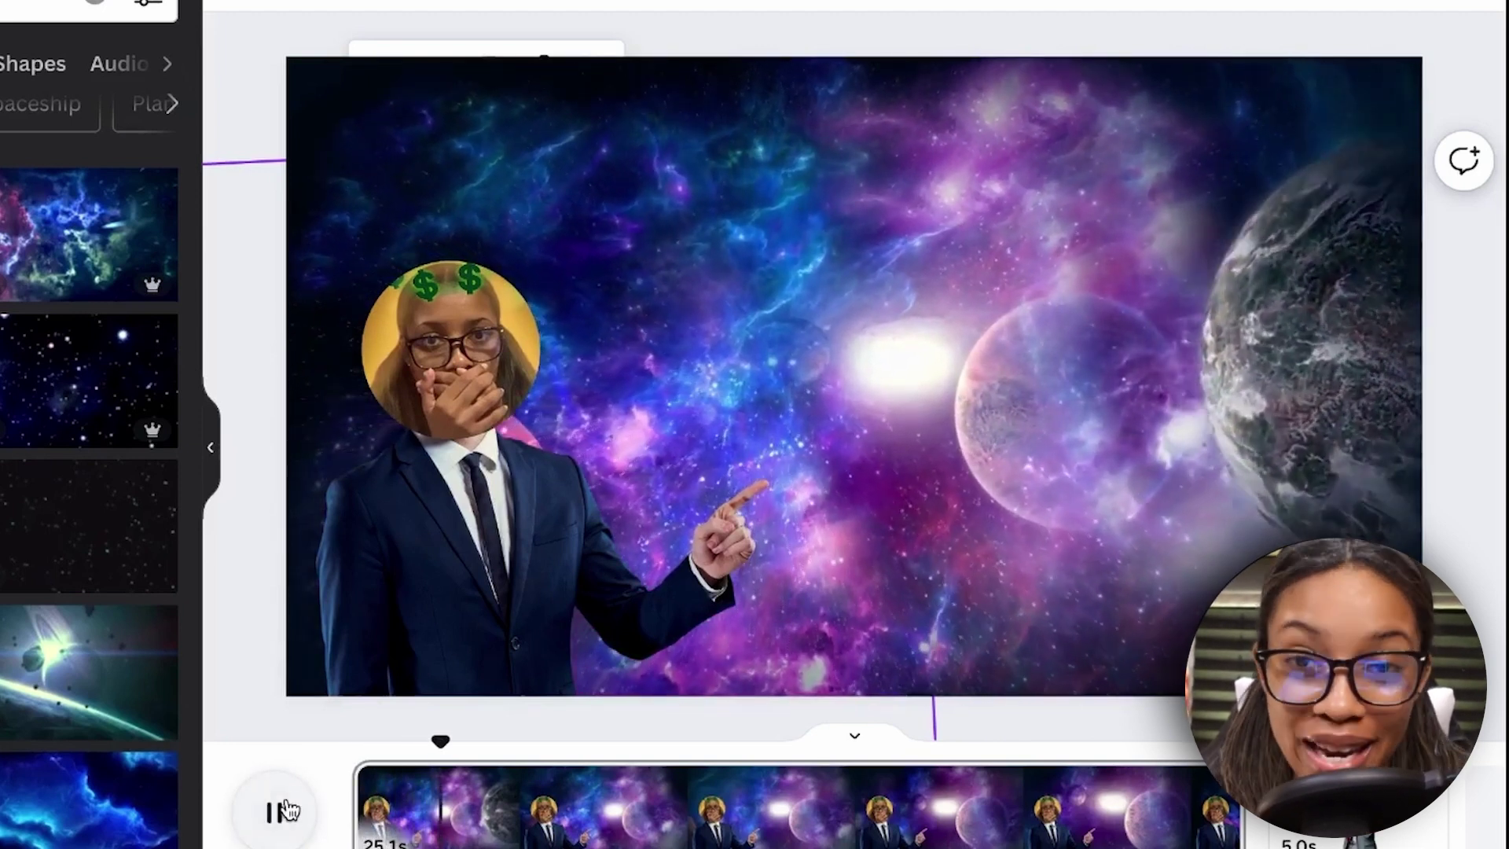
click(285, 808)
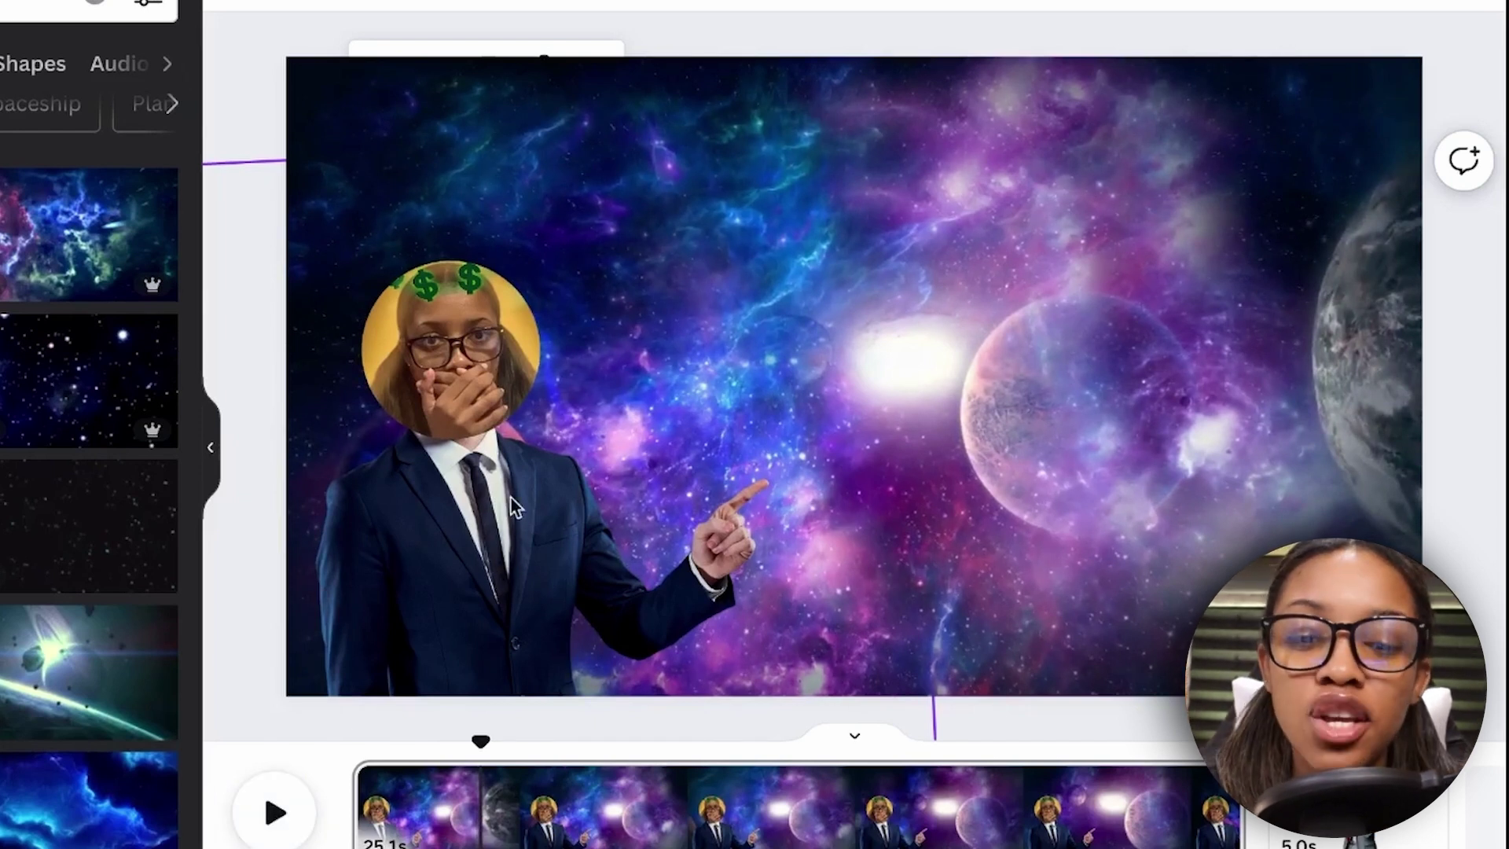
click(477, 513)
drag(522, 496, 472, 515)
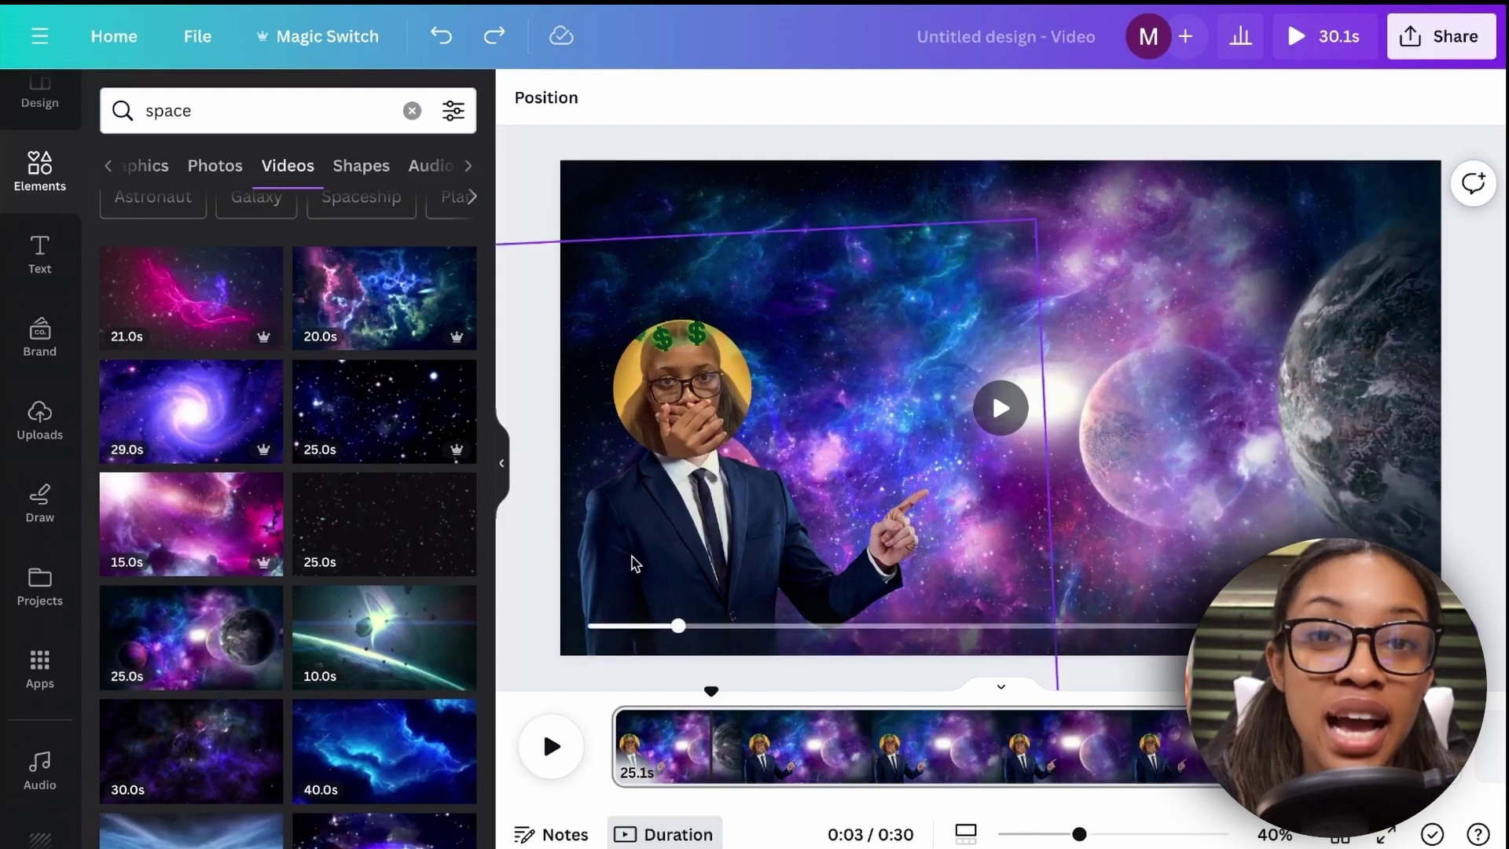
Delete the suited figure group and add the suited cutout from Uploads.
click(698, 471)
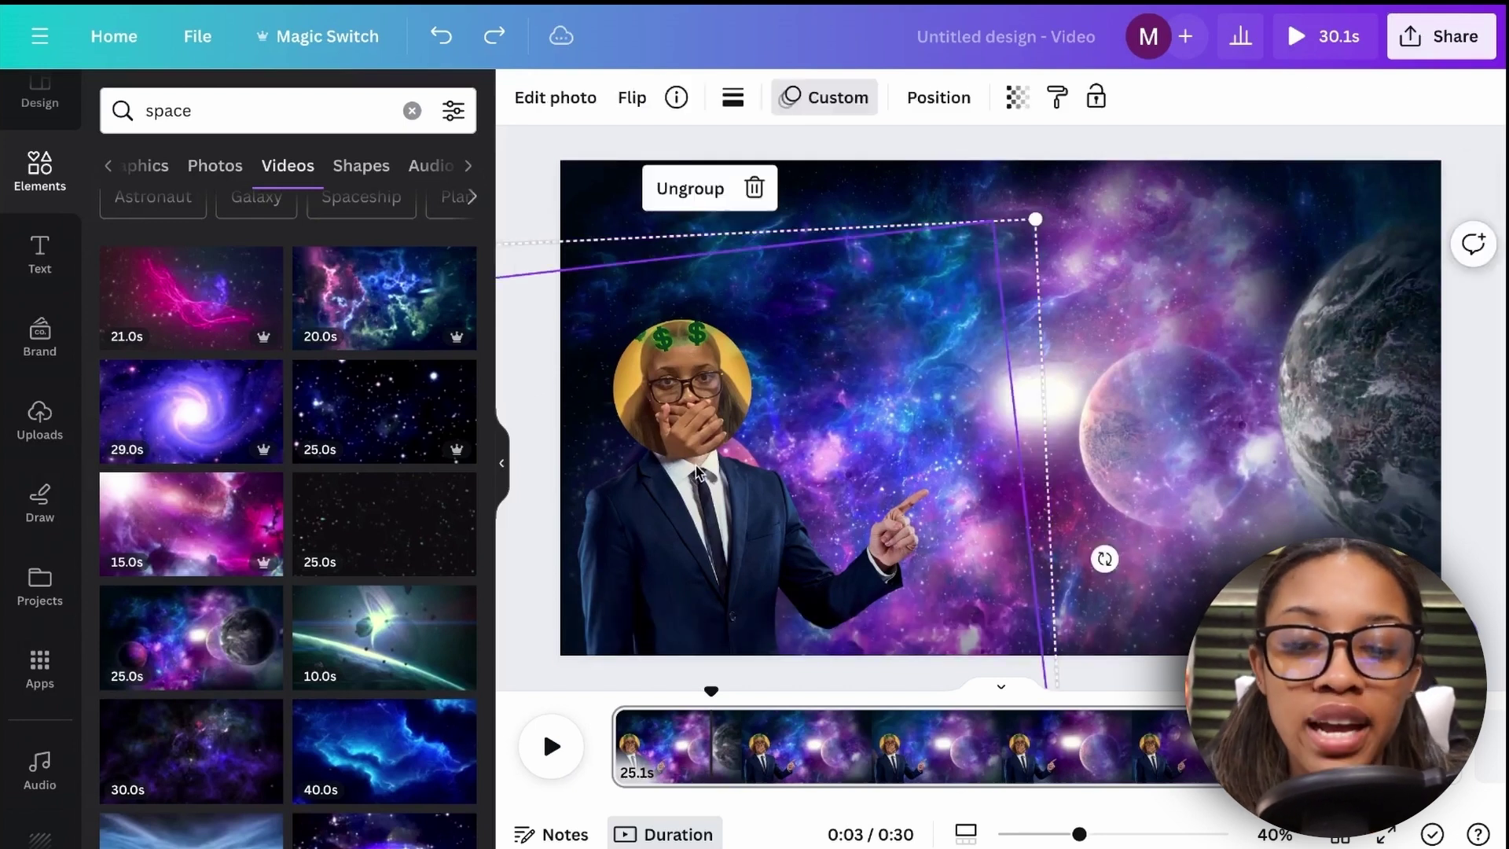
key(Delete)
key(Delete)
click(39, 420)
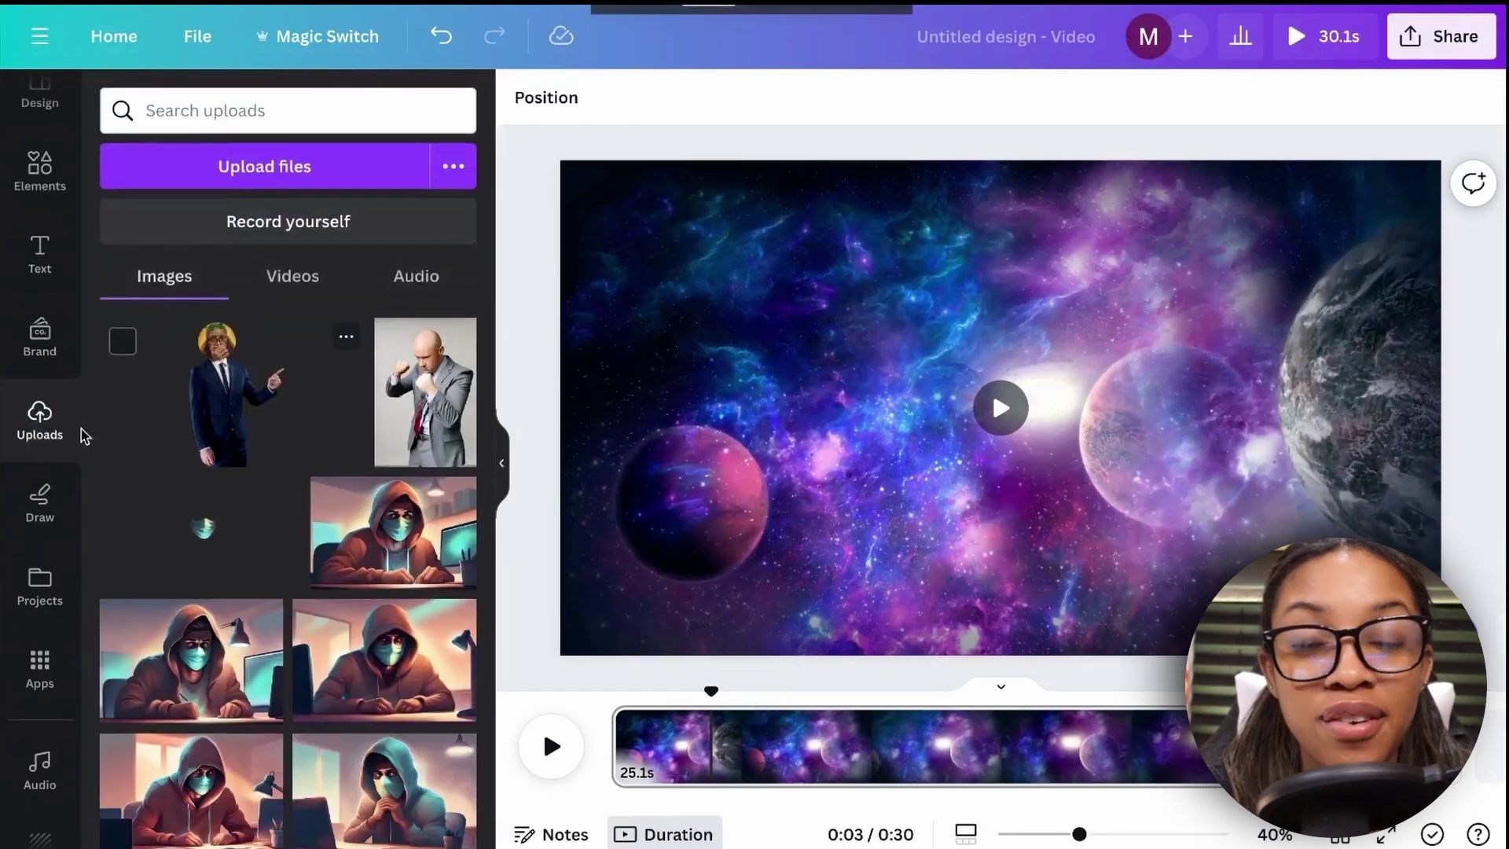
click(224, 422)
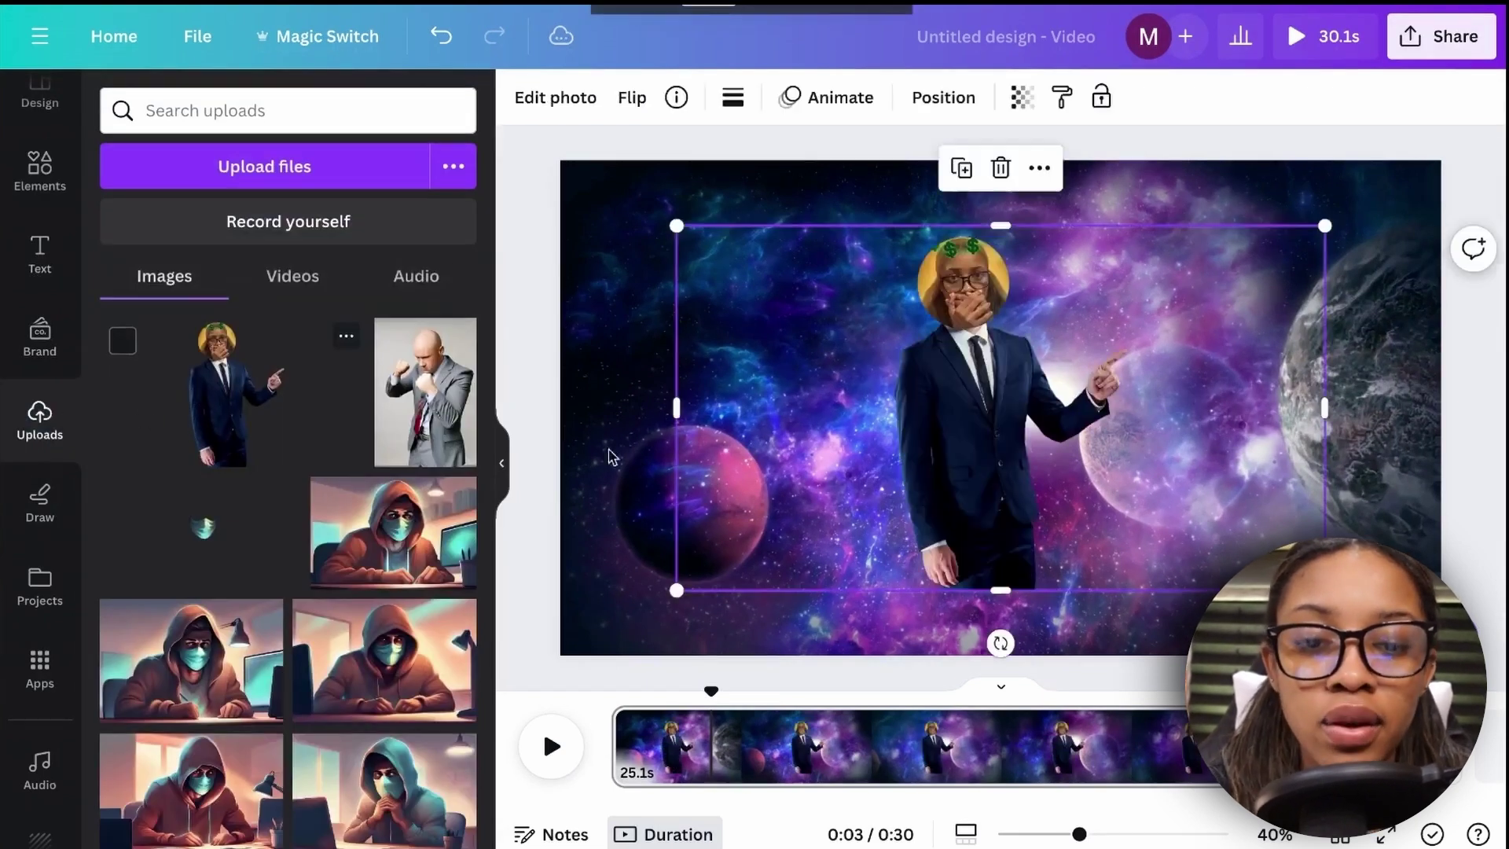
drag(970, 454, 746, 526)
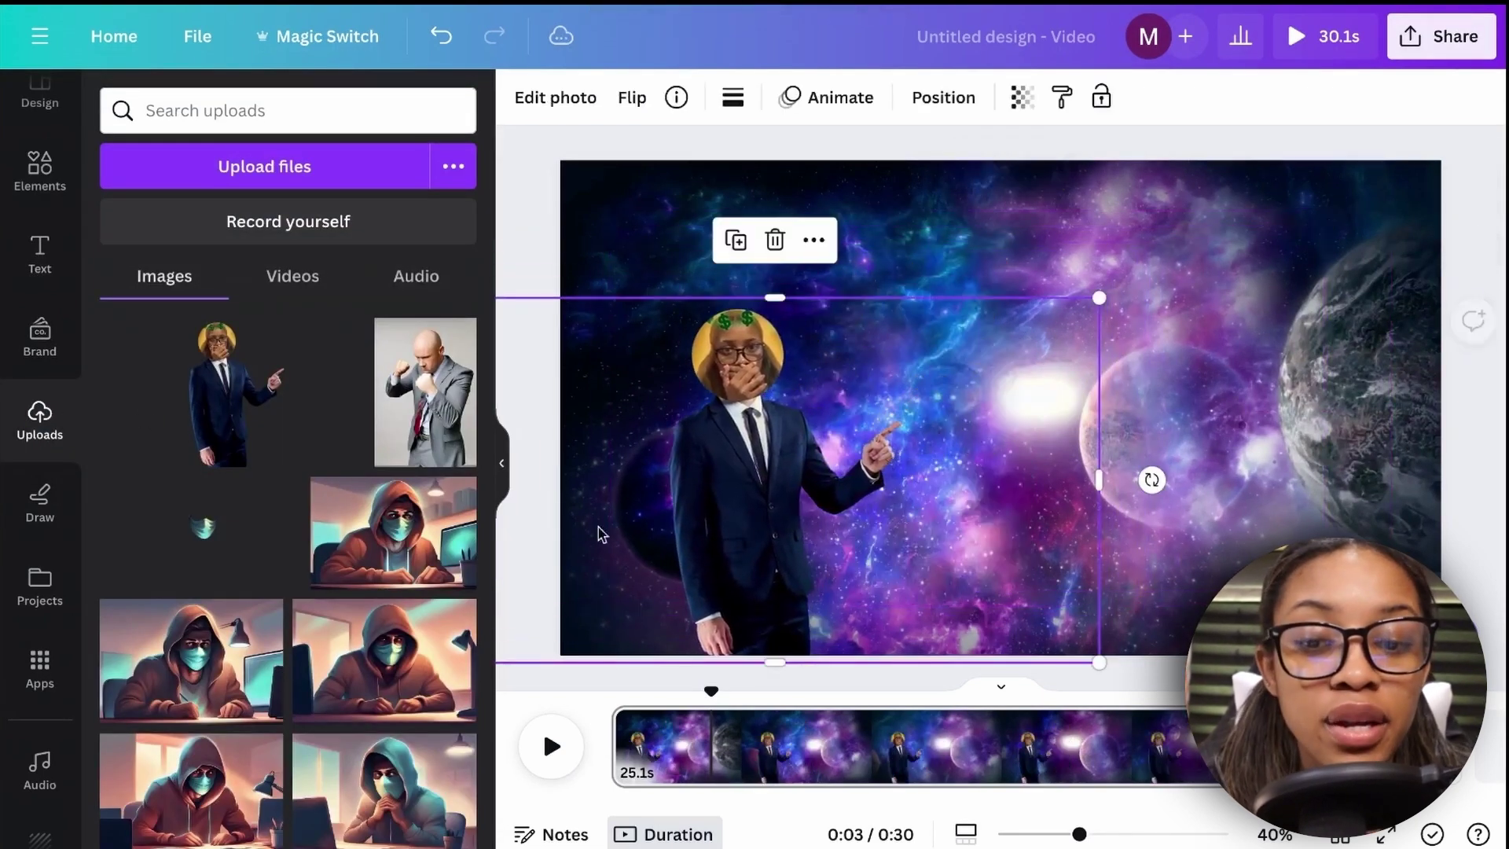
Enlarge the suited cutout and position it centre-left over the space video.
click(501, 485)
drag(895, 669, 1289, 825)
drag(725, 517, 573, 499)
drag(1145, 274, 1072, 314)
drag(499, 550, 625, 448)
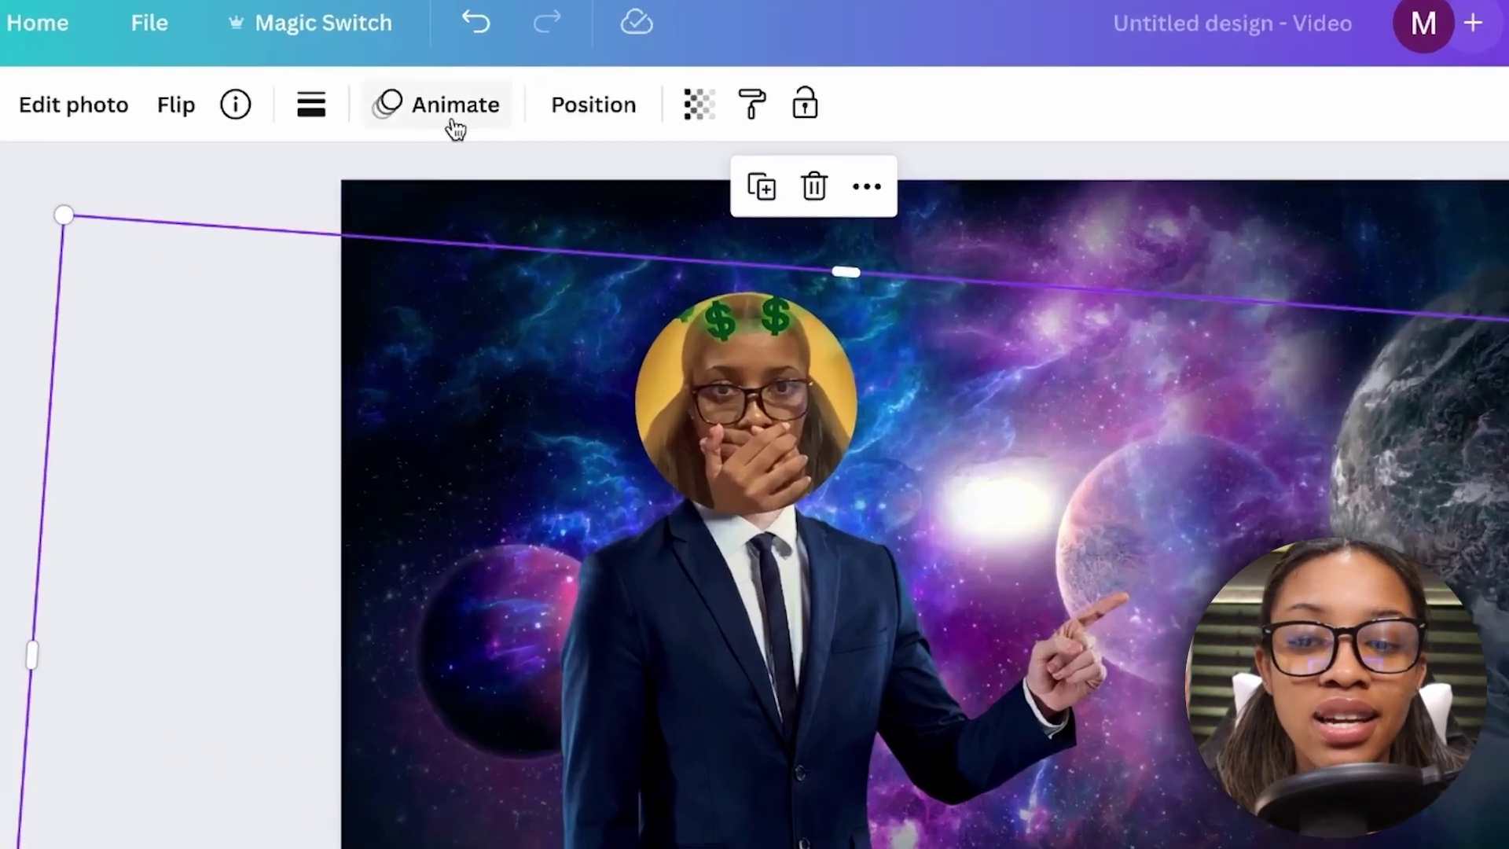
Trace a custom looping motion path for the suited cutout.
click(425, 100)
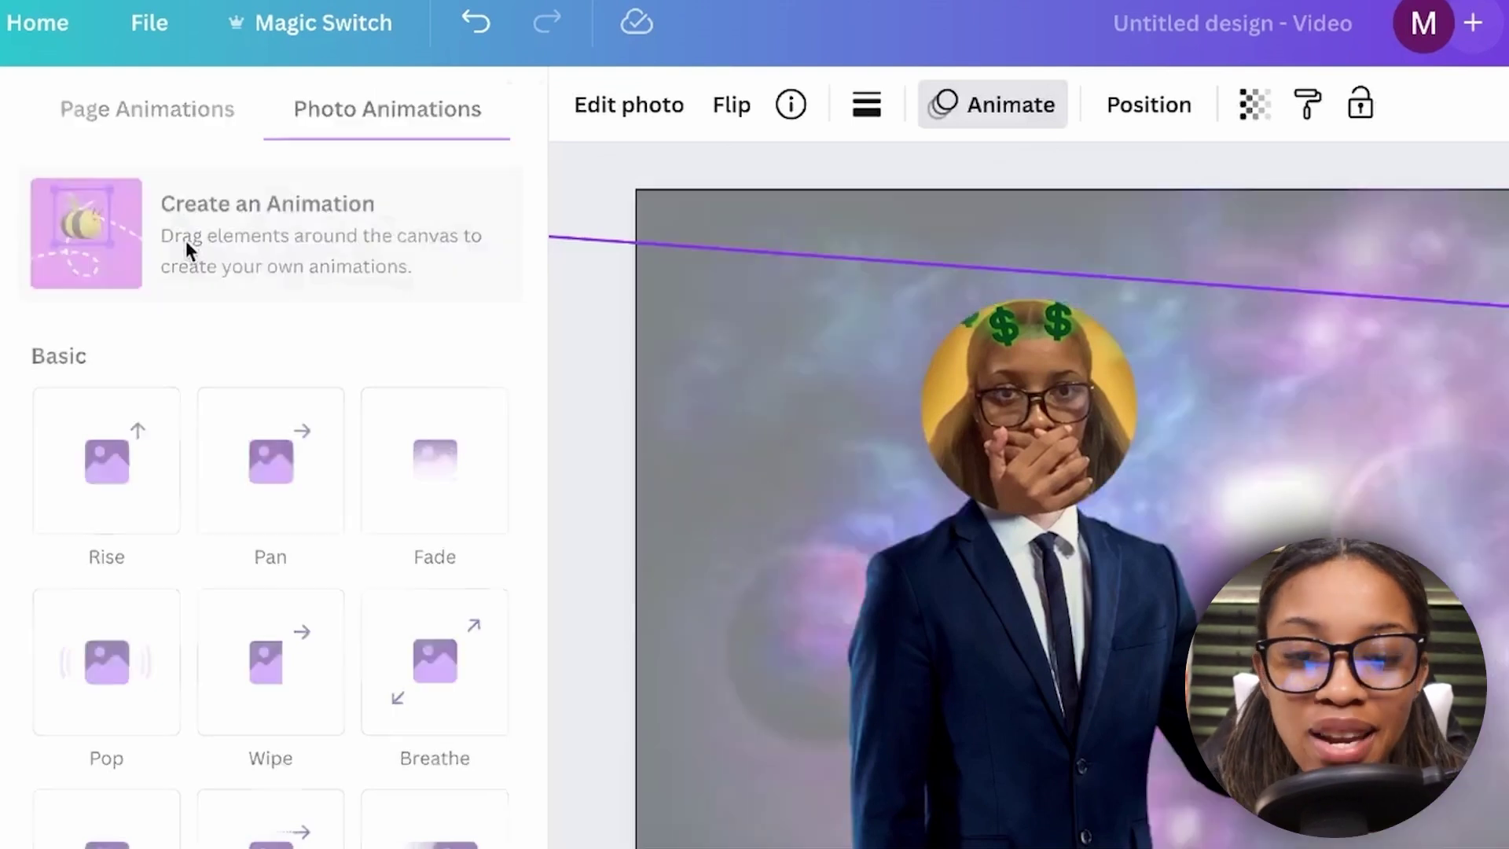
click(189, 249)
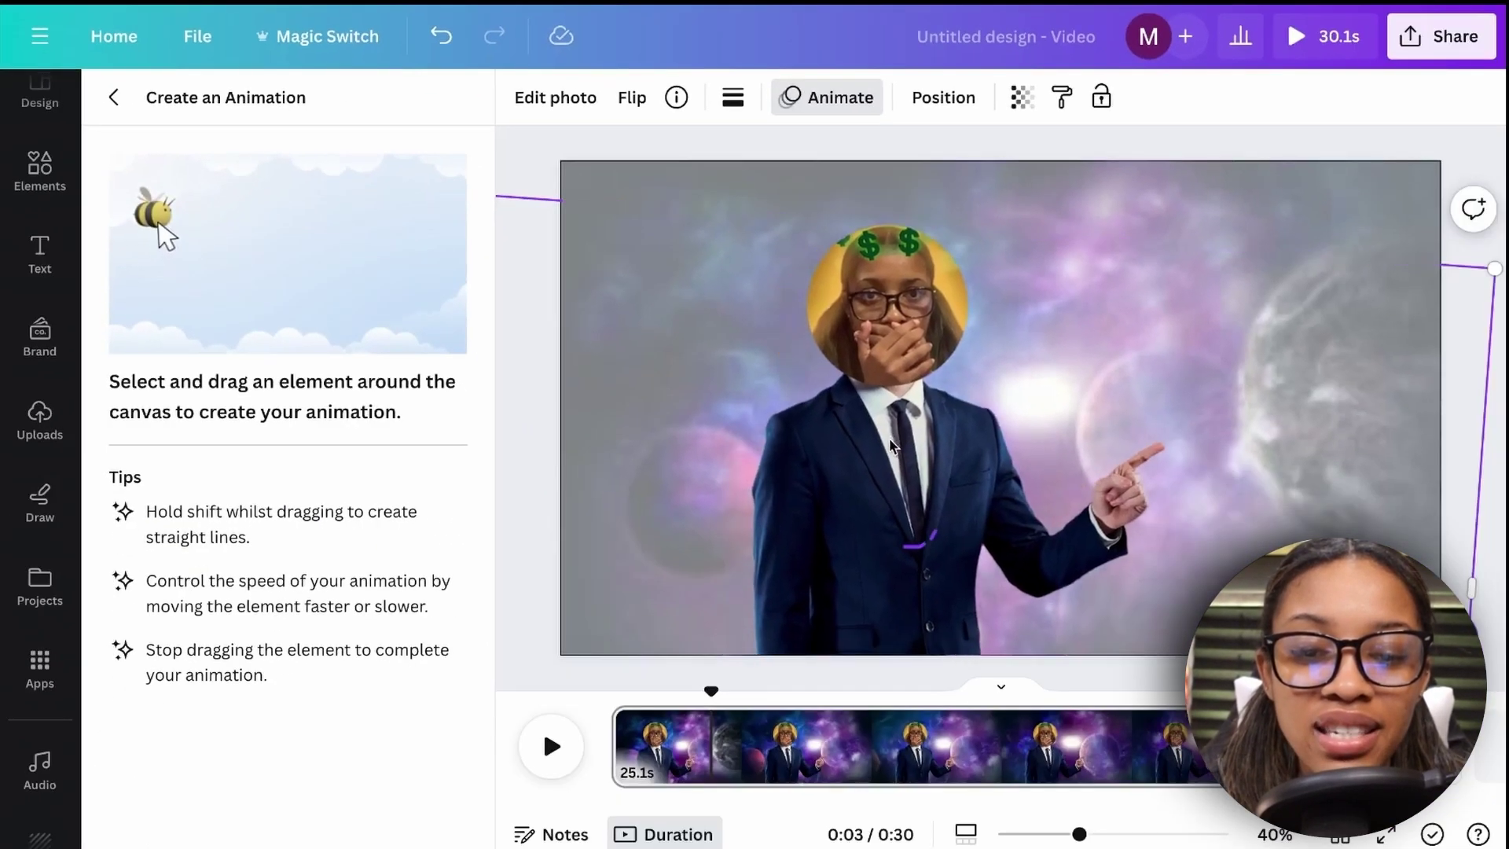
mouse_move(890, 444)
mouse_down()
mouse_move(928, 452)
mouse_move(865, 456)
mouse_move(998, 441)
mouse_move(808, 427)
mouse_up()
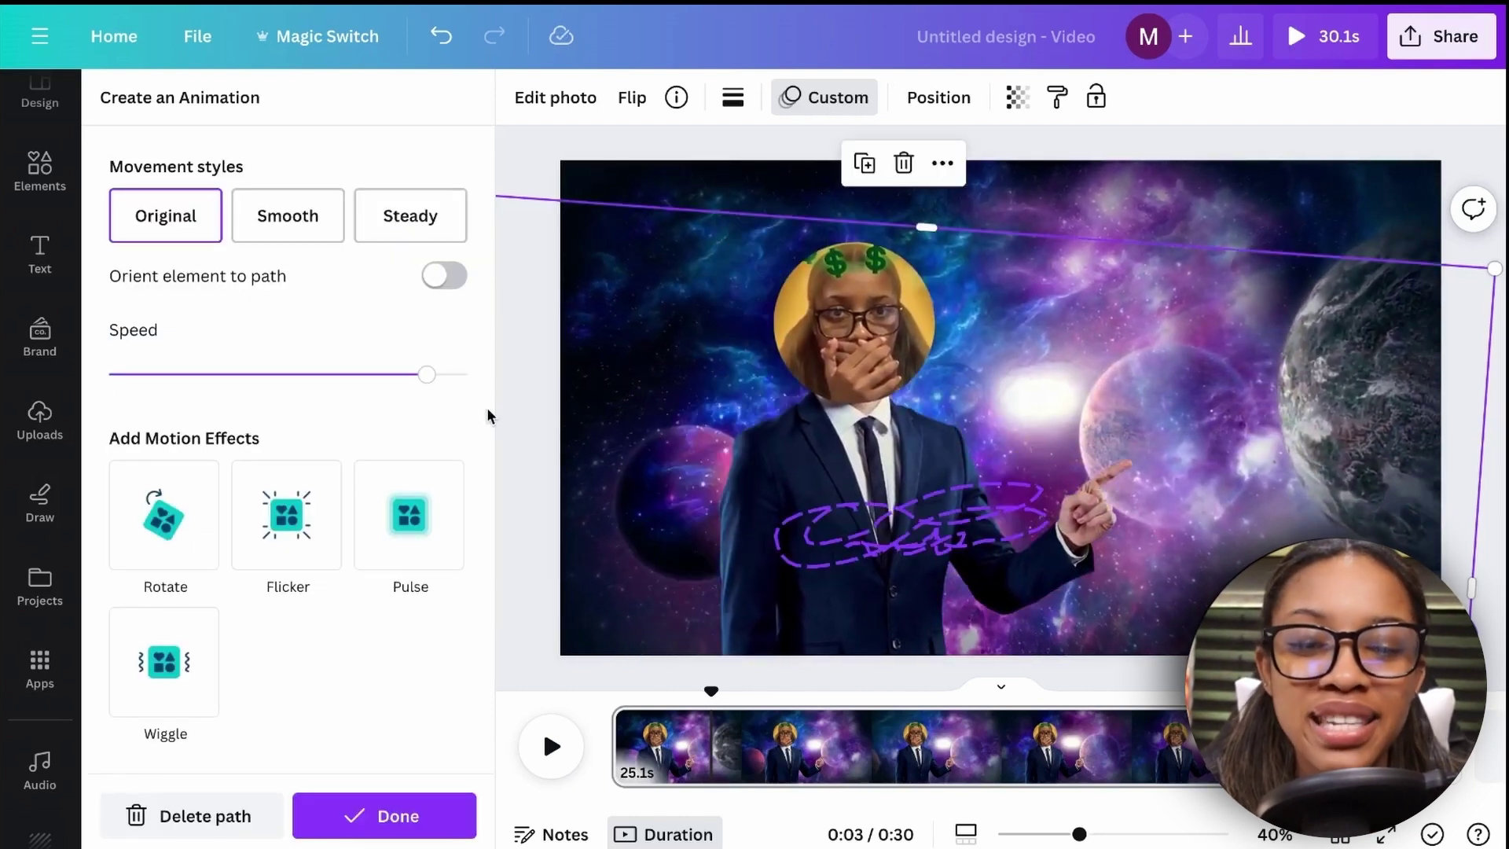
Lower the path speed, choose Steady, add minimum-intensity Wiggle, and rewind to 0.0s.
drag(426, 374, 364, 374)
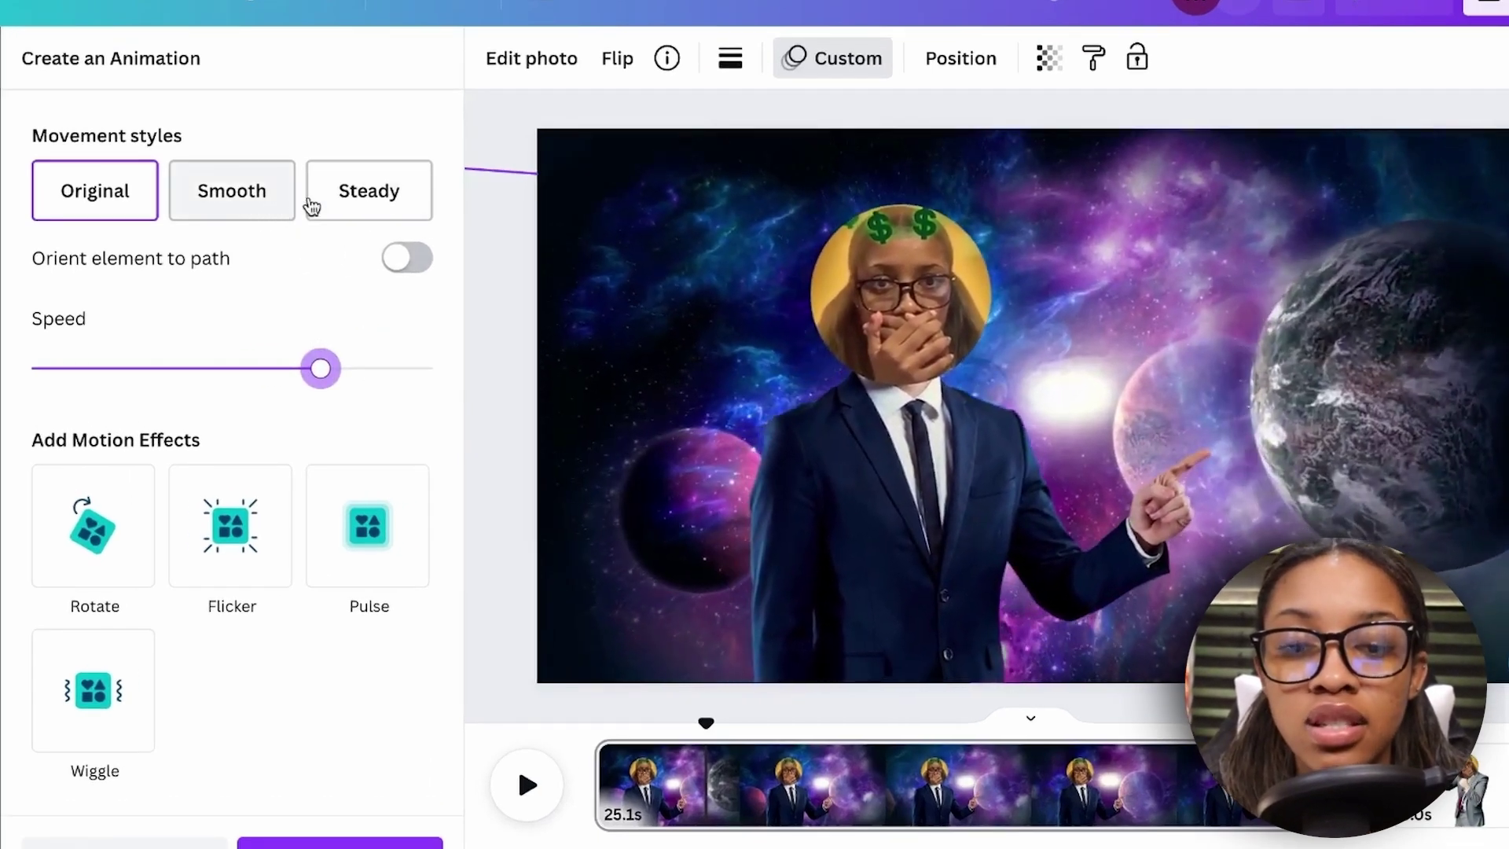
click(364, 200)
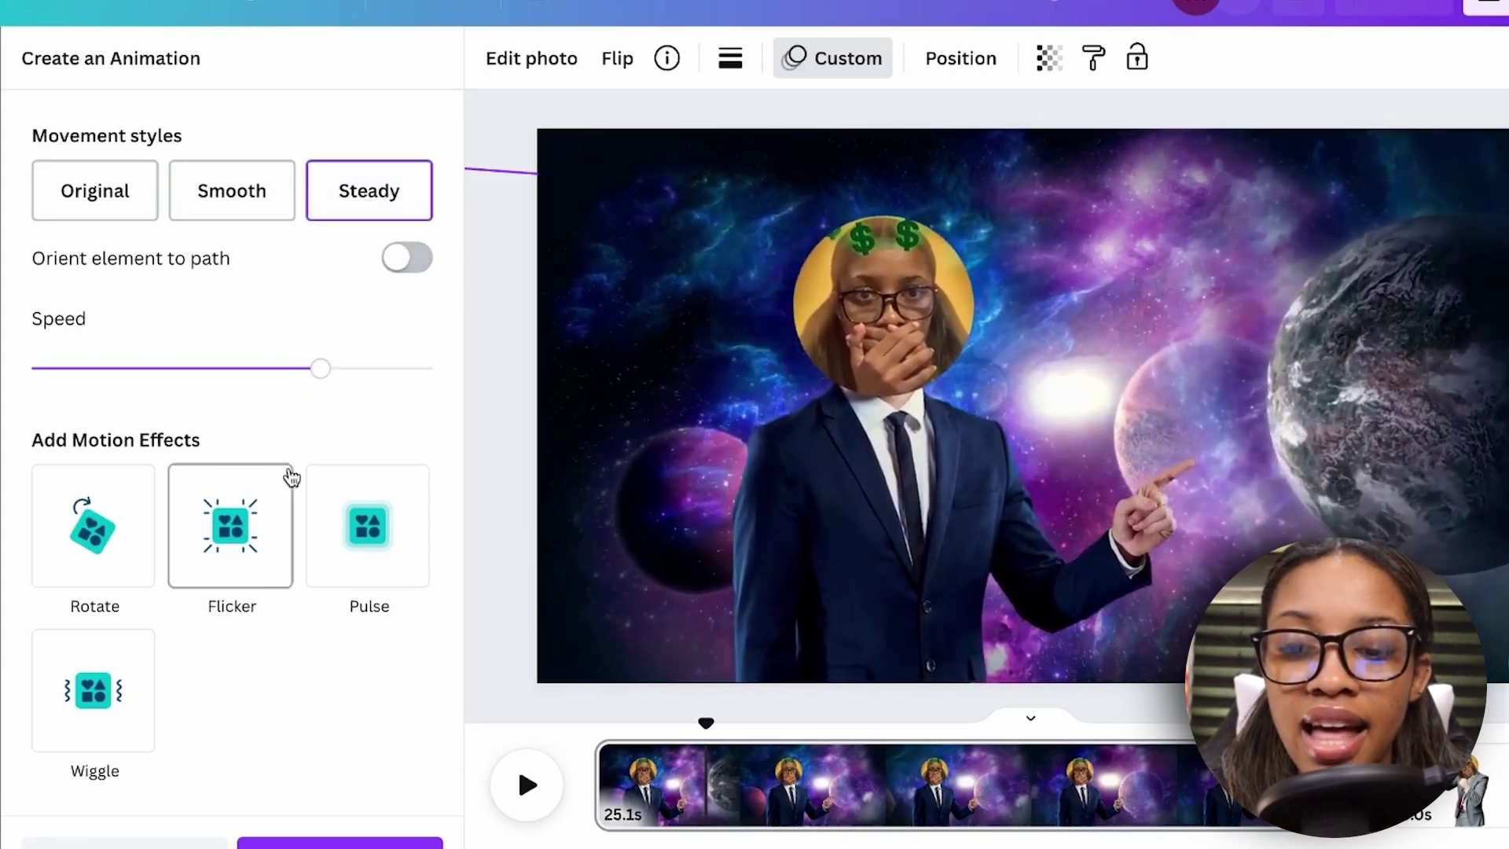
click(108, 696)
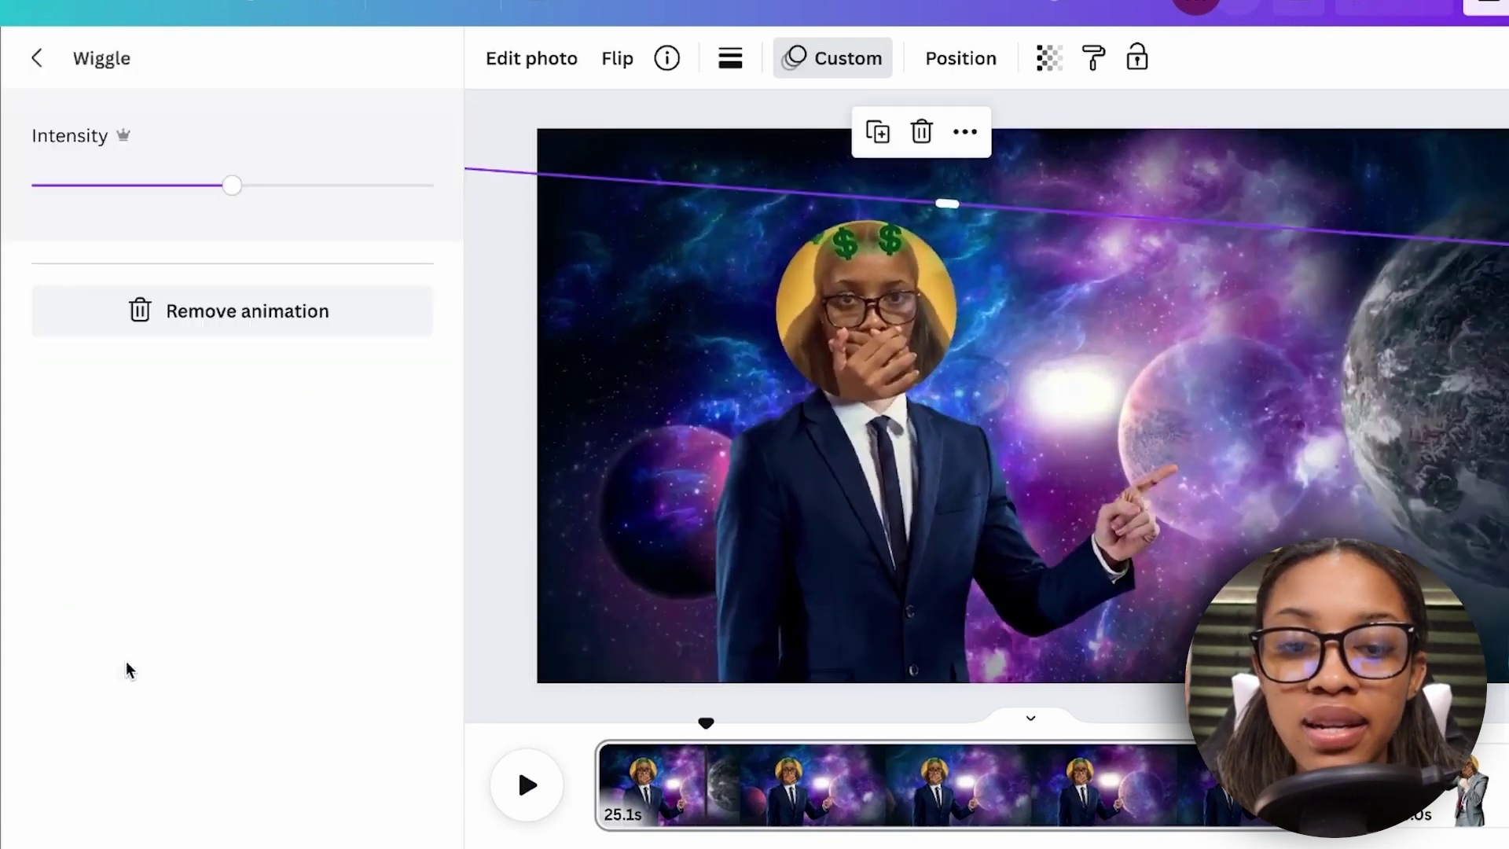
drag(226, 186, 23, 225)
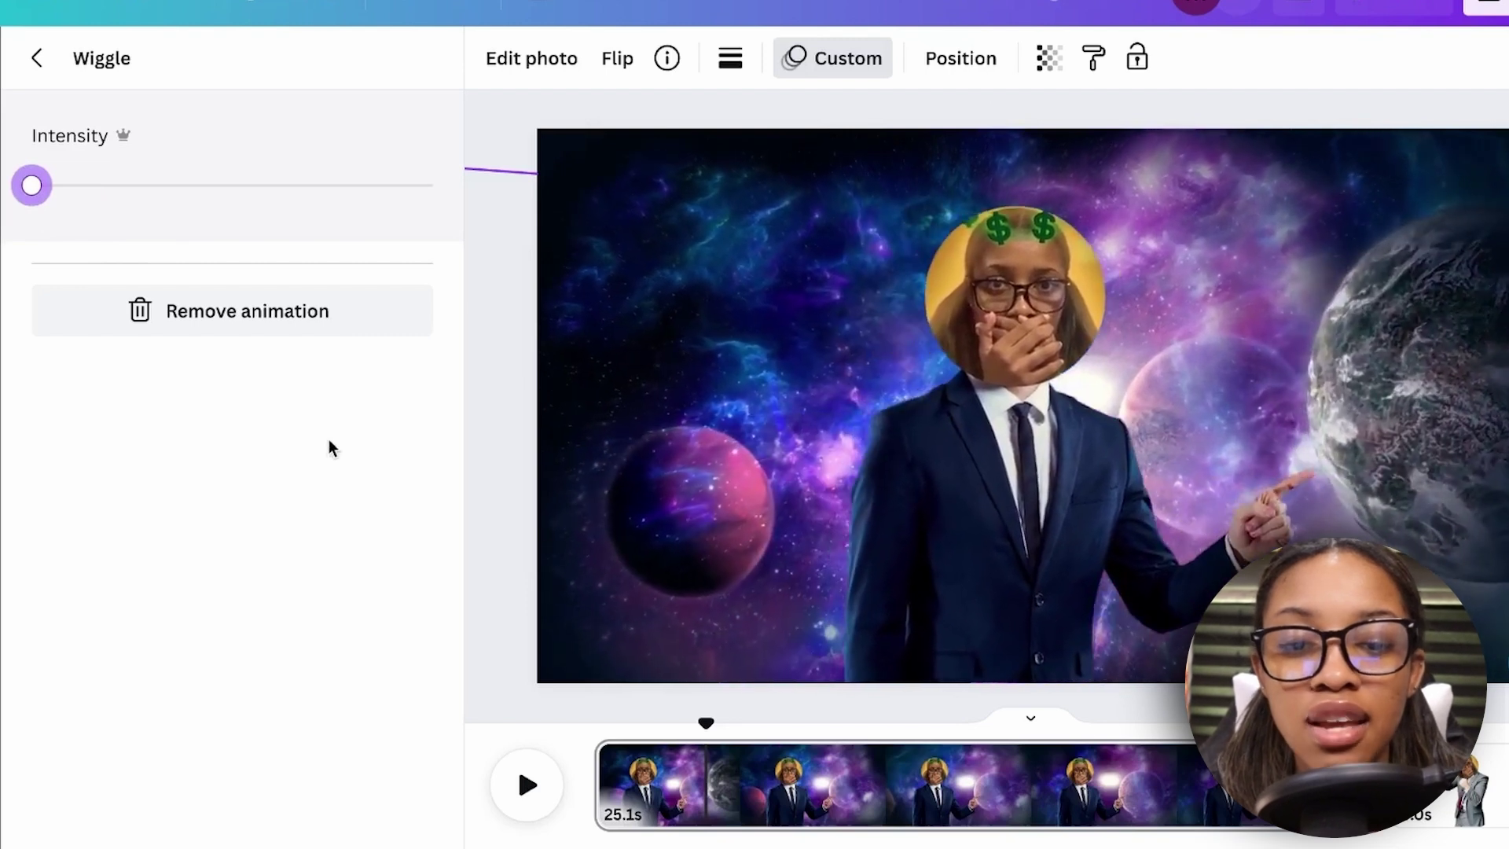
click(464, 173)
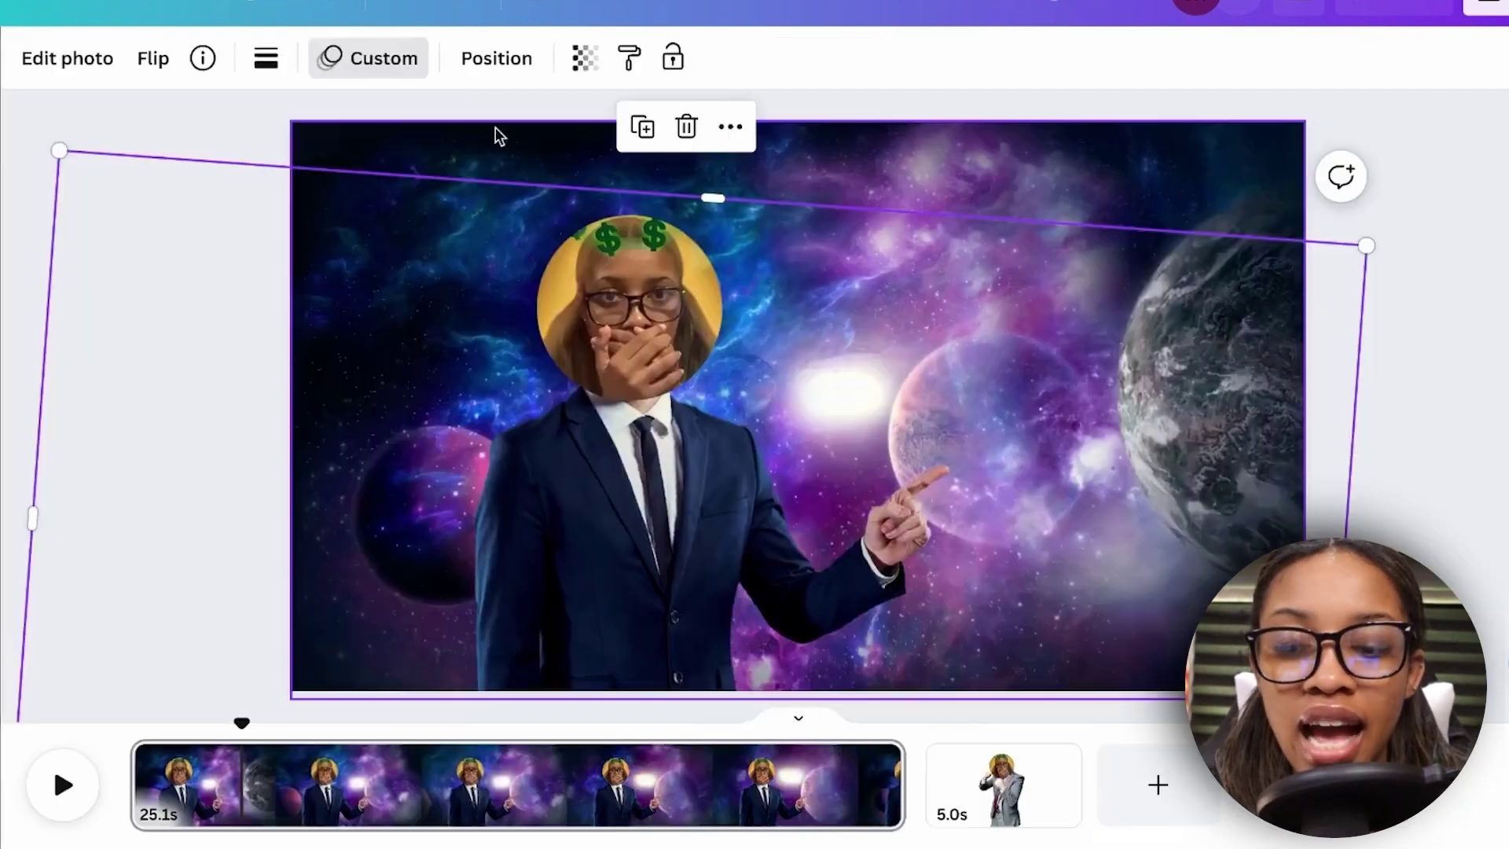
drag(236, 720, 126, 724)
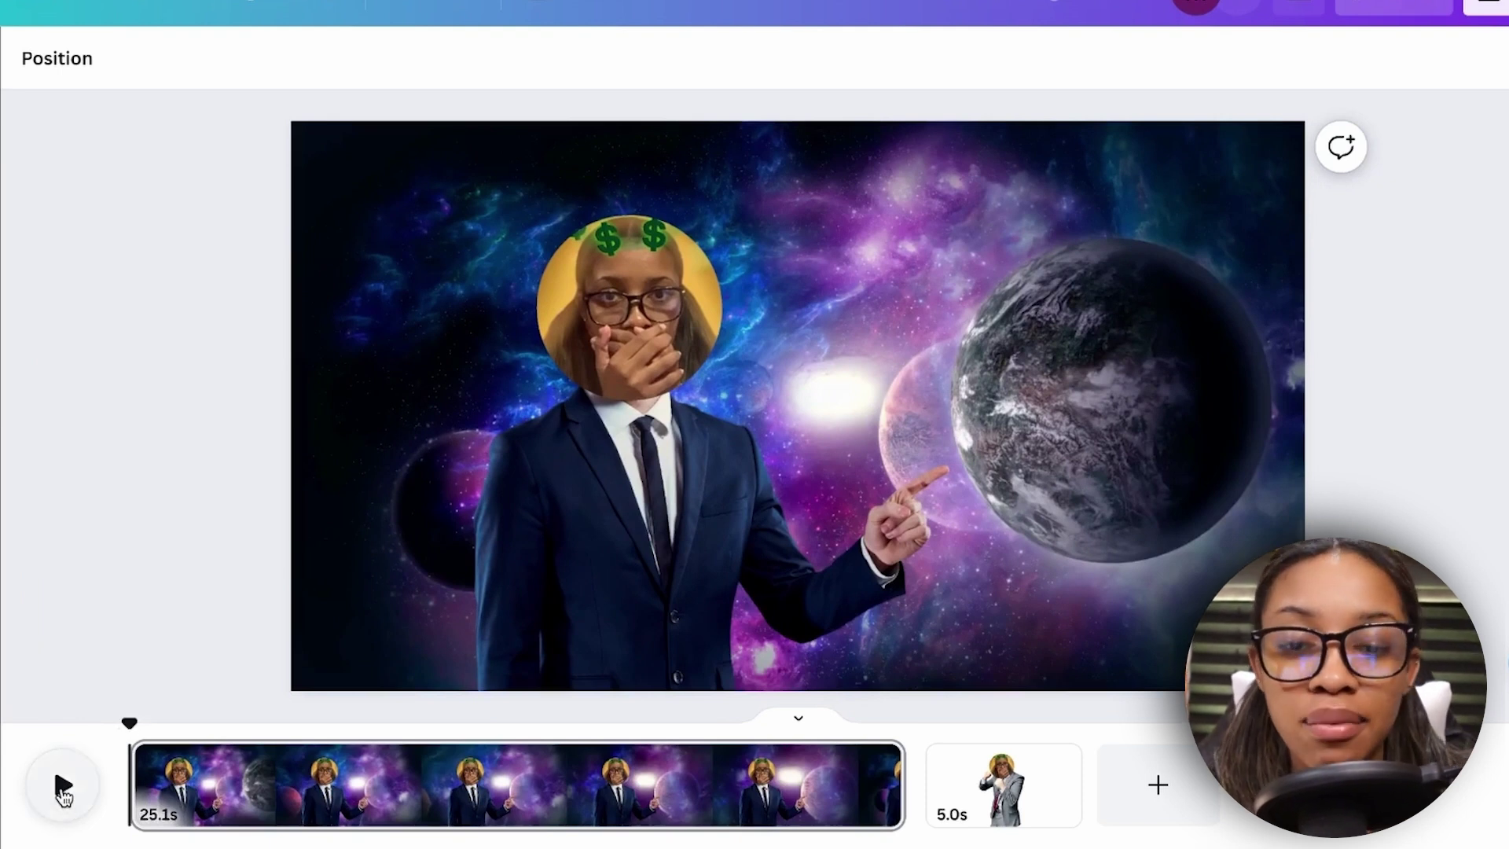
Play the preview of the suited cutout gliding along its looping path over the space video, then stop it.
click(62, 788)
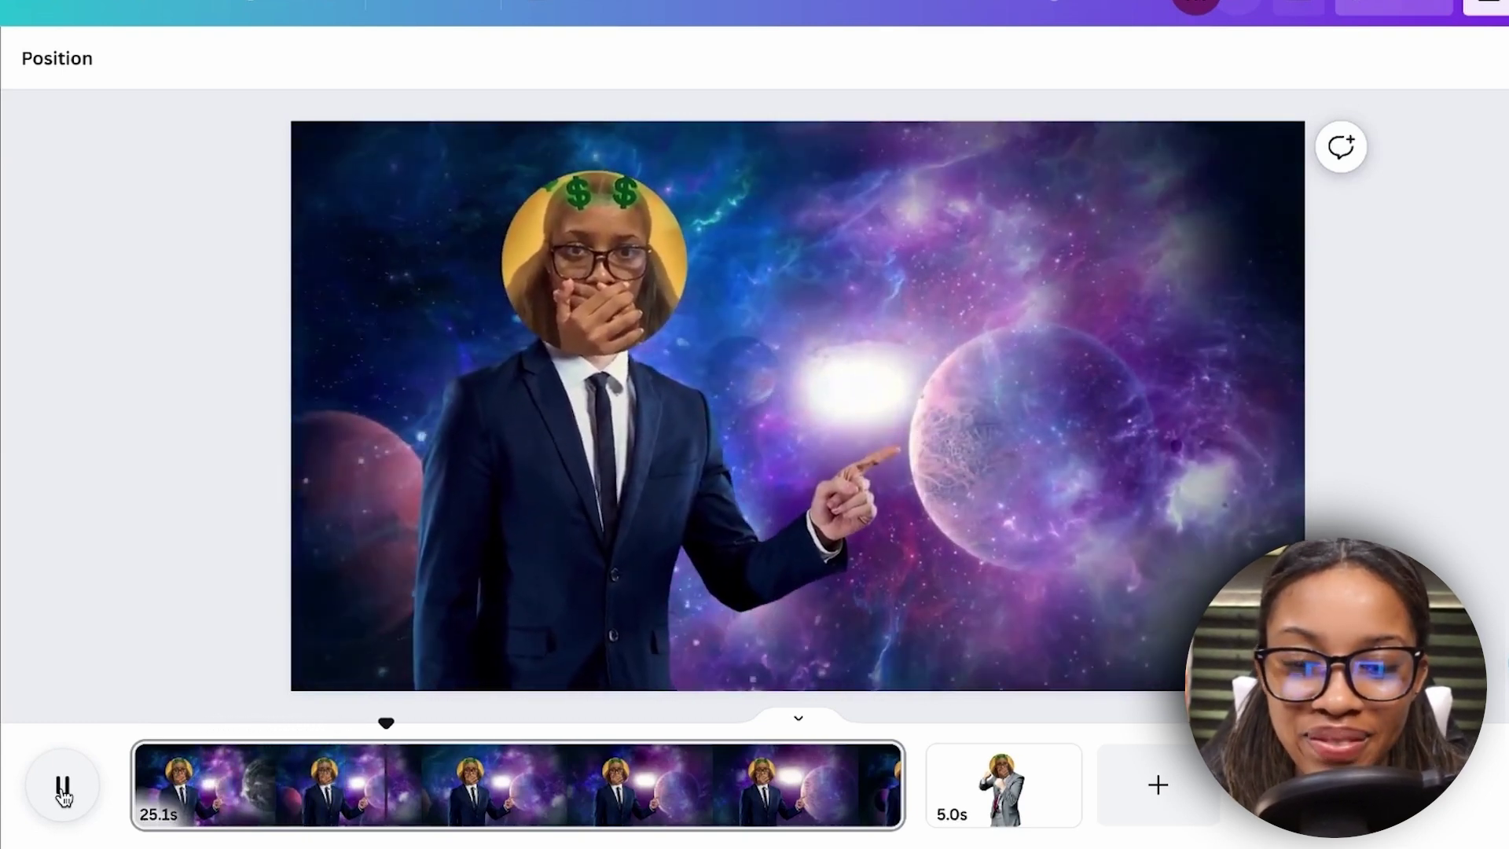
click(58, 800)
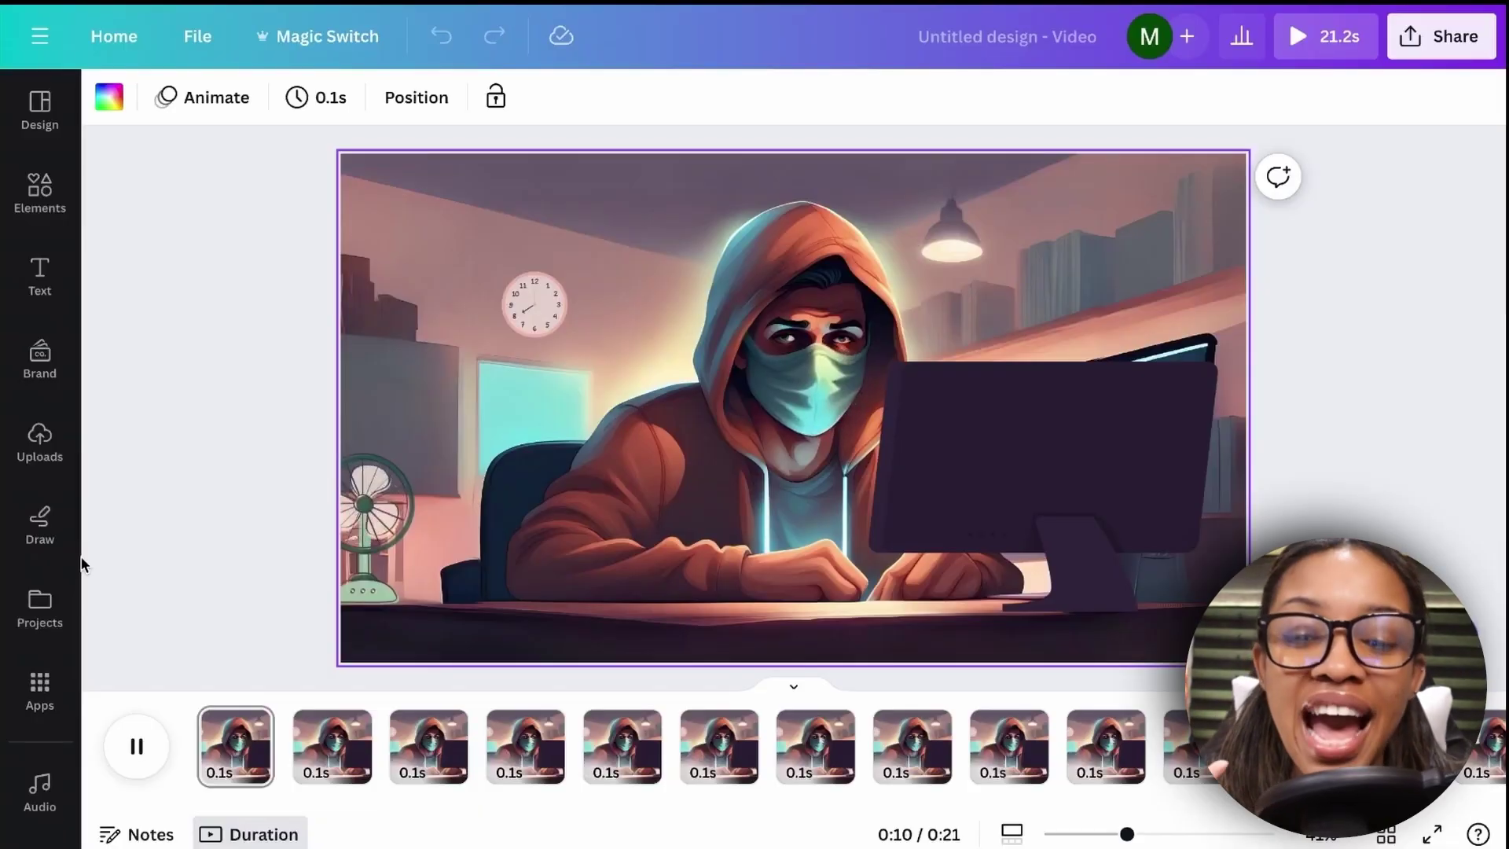
Pause playback of the 21.2-second hooded-figure video design.
click(151, 774)
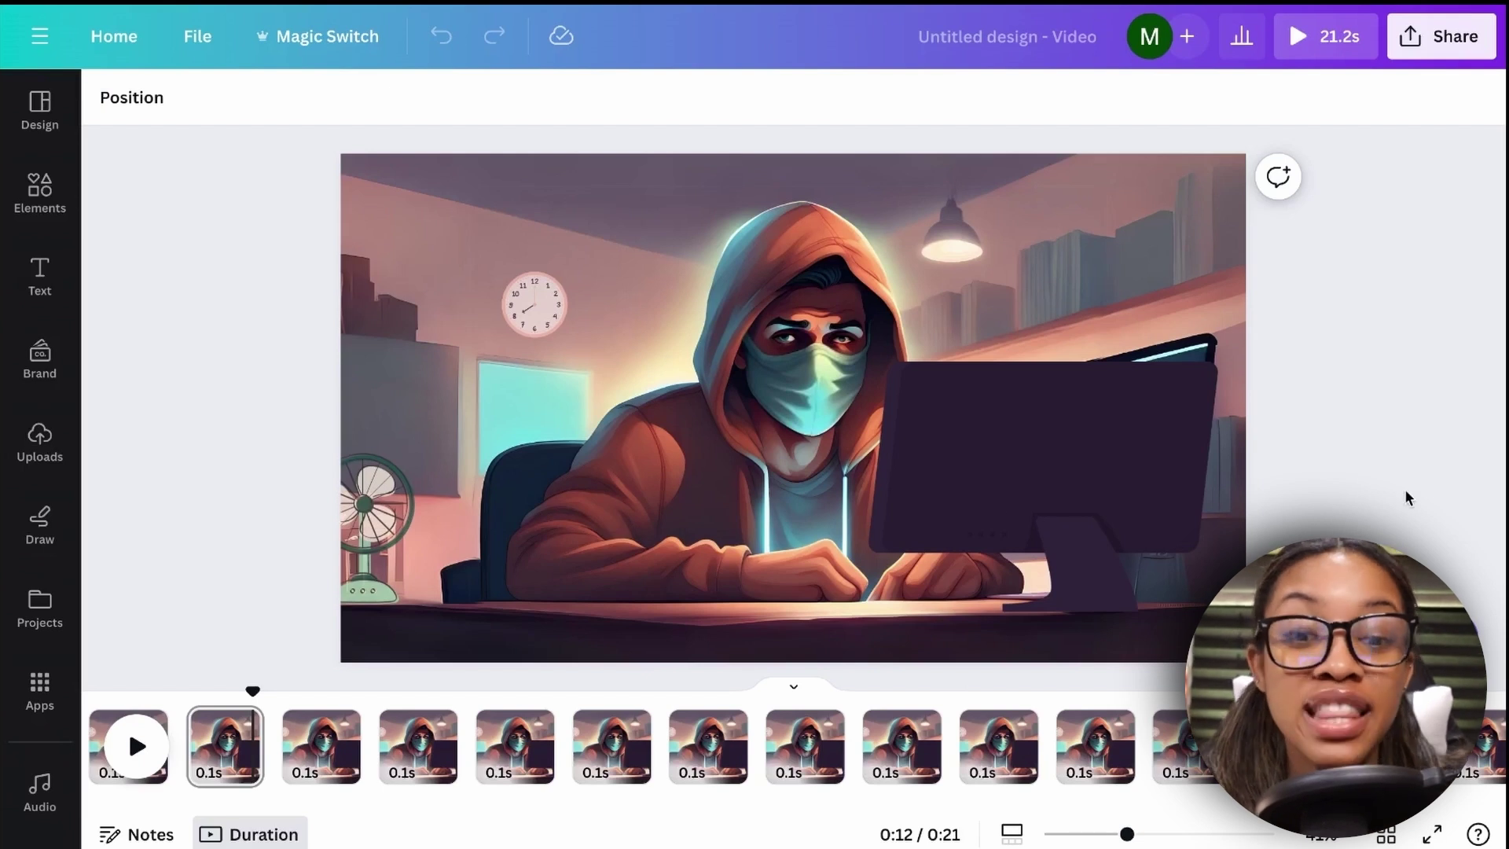